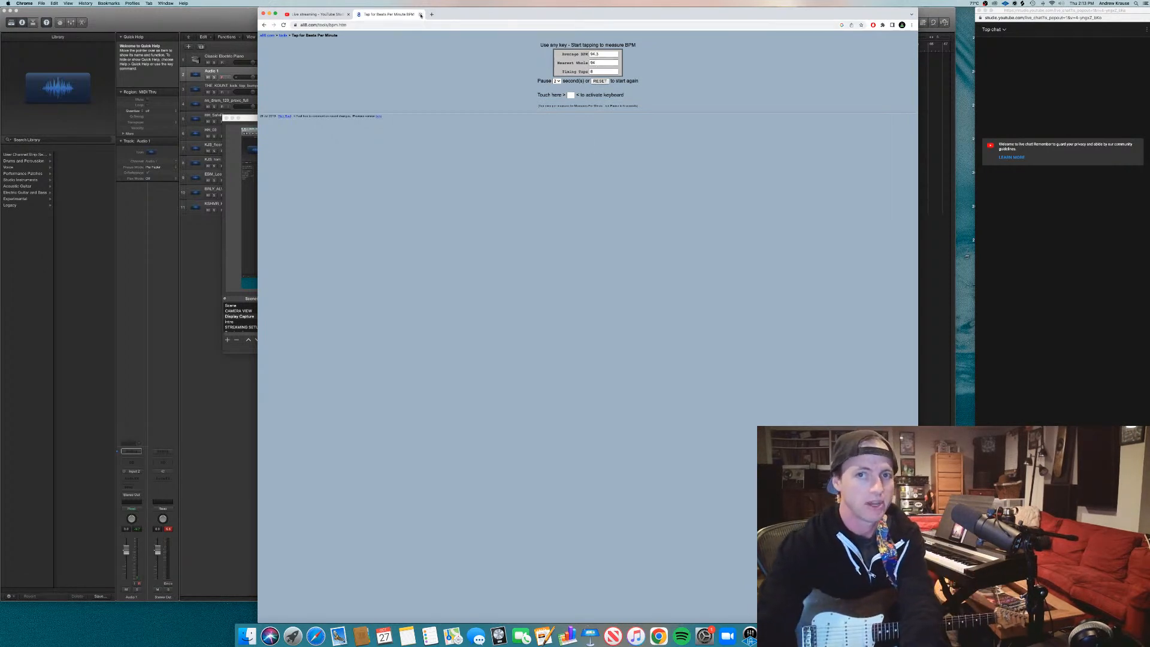
# Switch to the Logic Pro X project and set its tempo to 94 BPM.
pyautogui.click(189, 245)
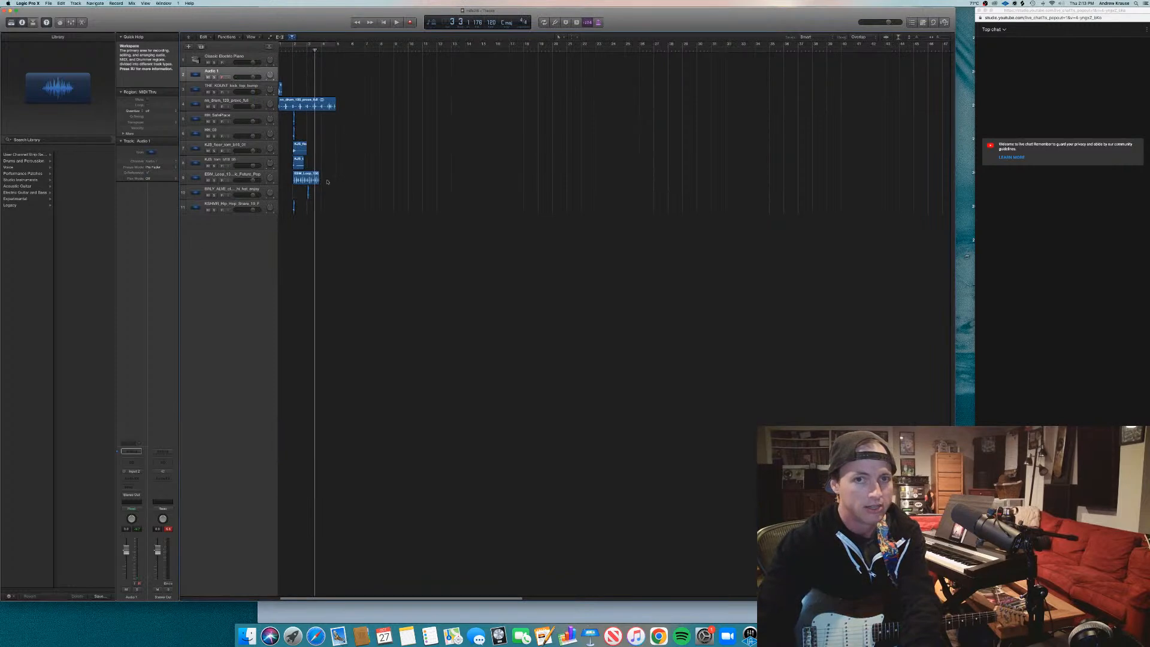
pyautogui.moveTo(495, 23); pyautogui.dragTo(495, 44)
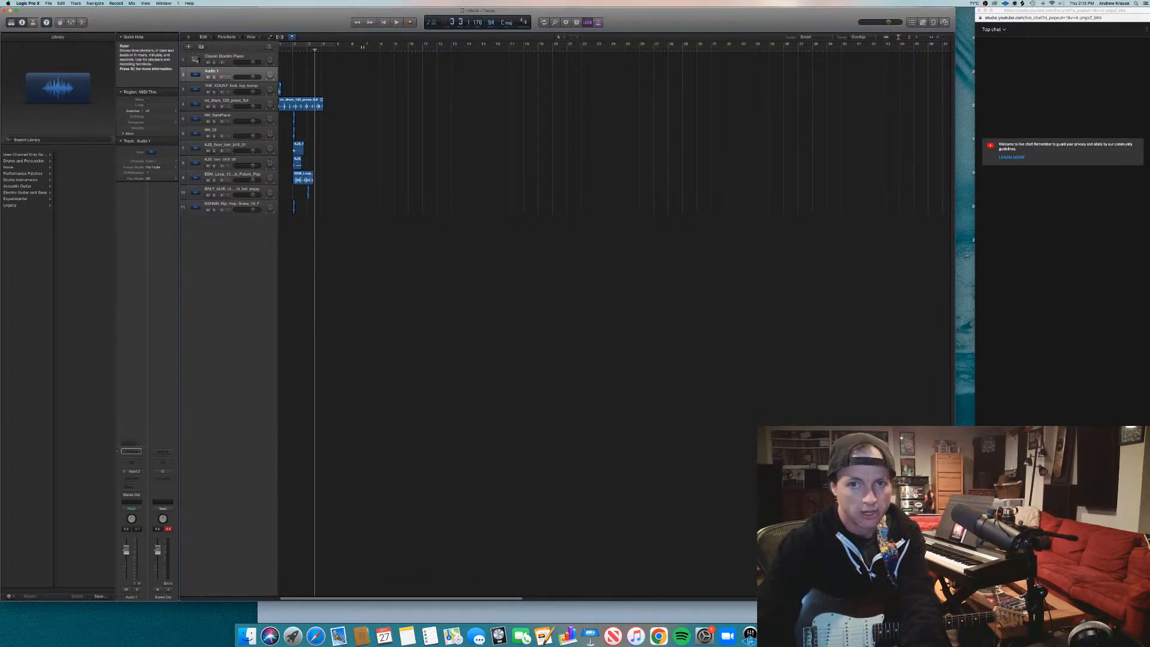
# Solo the Audio 1 track and record a guitar take from bar 1 to about bar 29 with cycling off.
pyautogui.click(316, 45)
pyautogui.click(214, 78)
pyautogui.press('space')
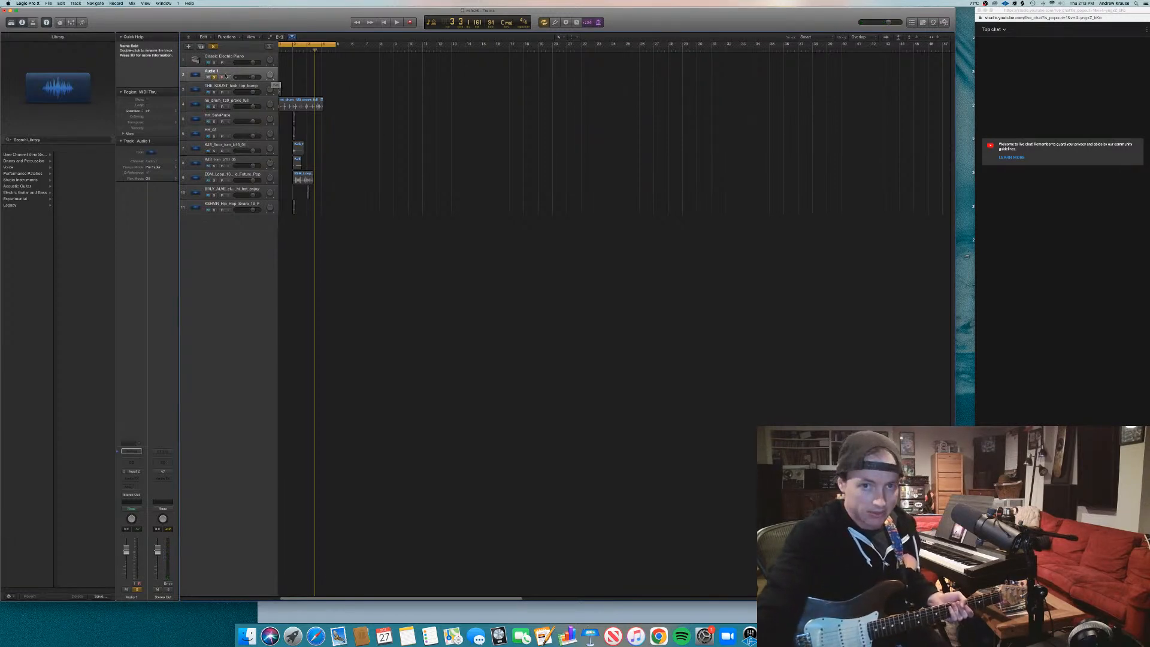
pyautogui.click(329, 45)
pyautogui.hscroll(-1, 336, 63)
pyautogui.click(384, 23)
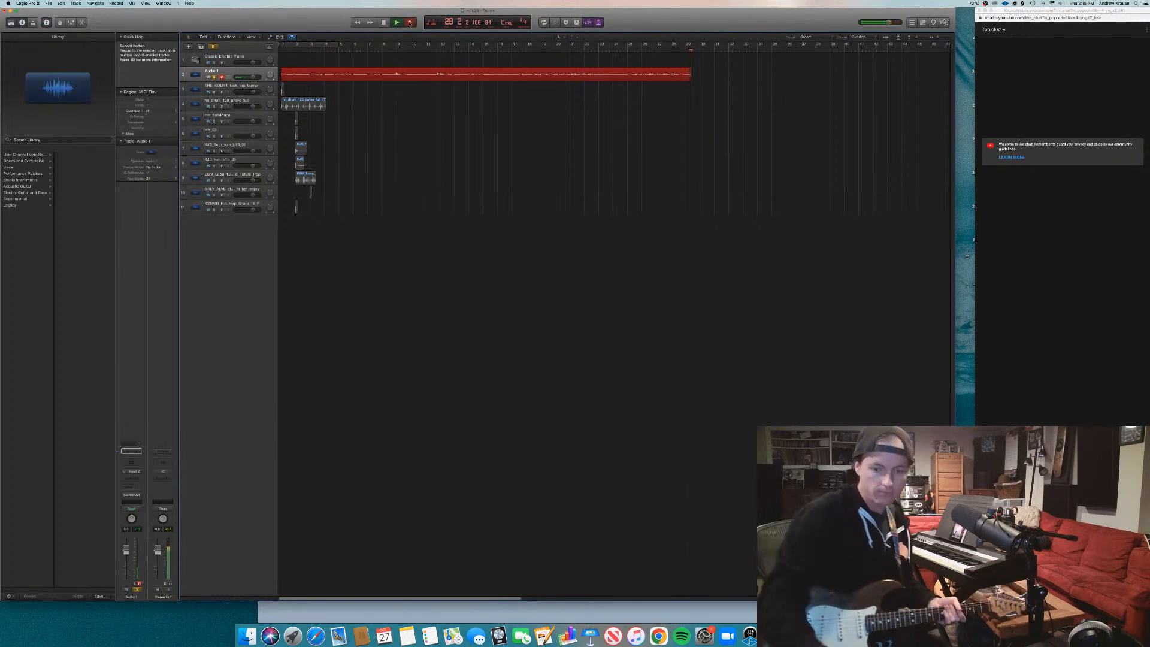
pyautogui.press('space')
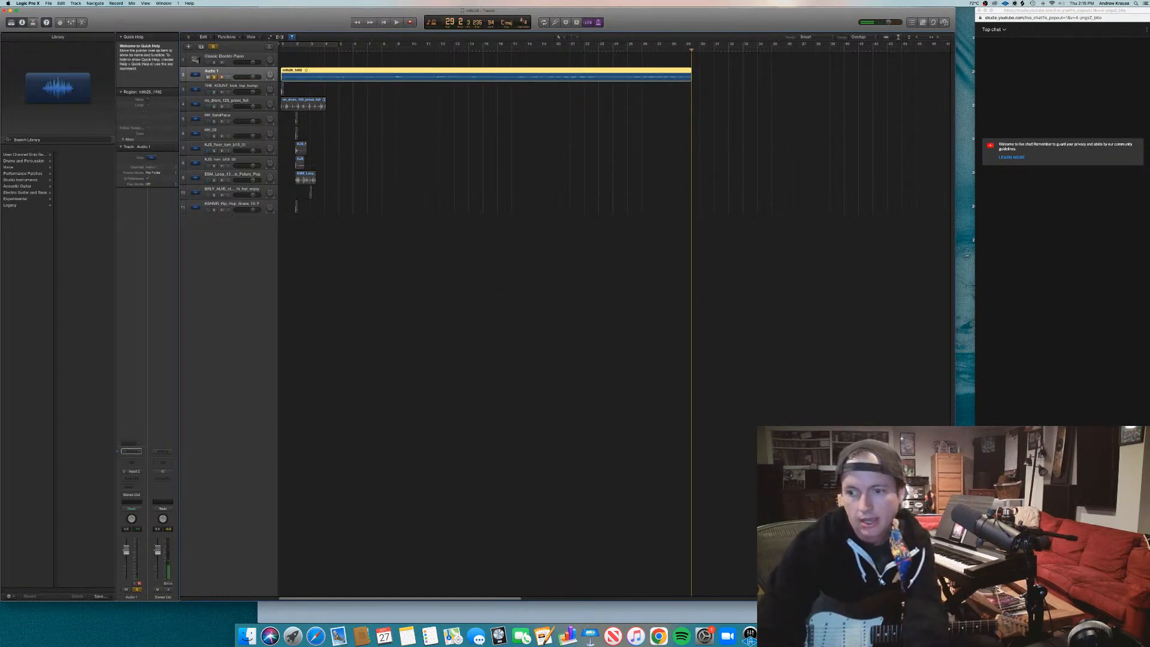
# Play back the recorded guitar take on Audio 1 from the start with the track soloed.
pyautogui.click(773, 637)
pyautogui.click(620, 399)
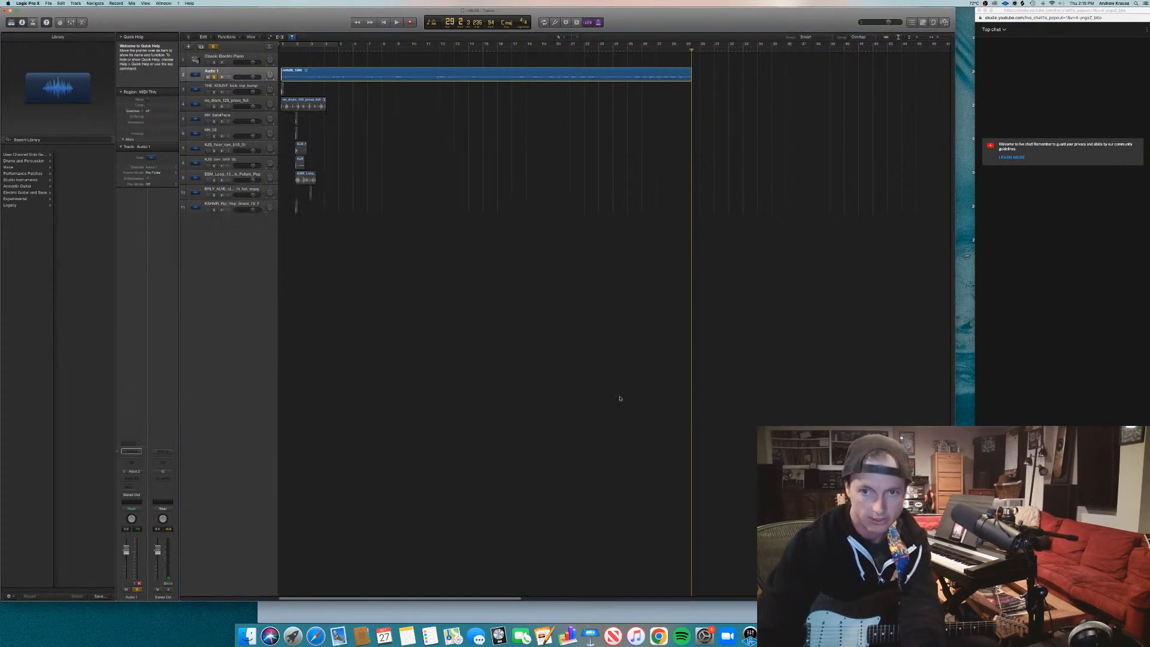
pyautogui.click(396, 23)
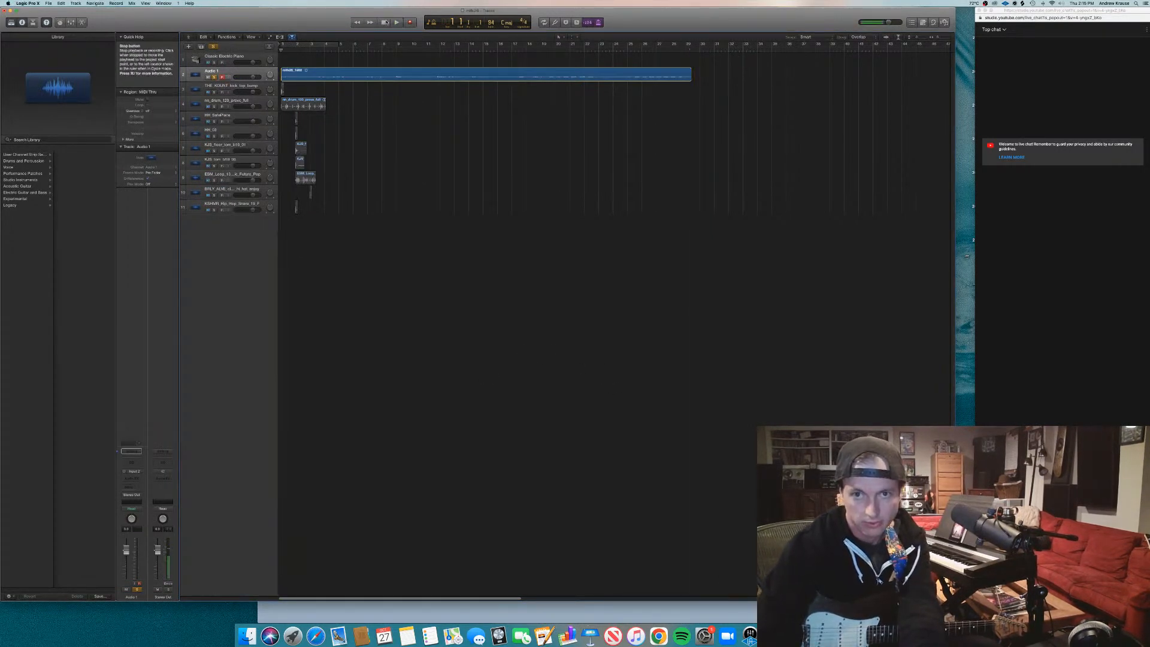
pyautogui.click(208, 77)
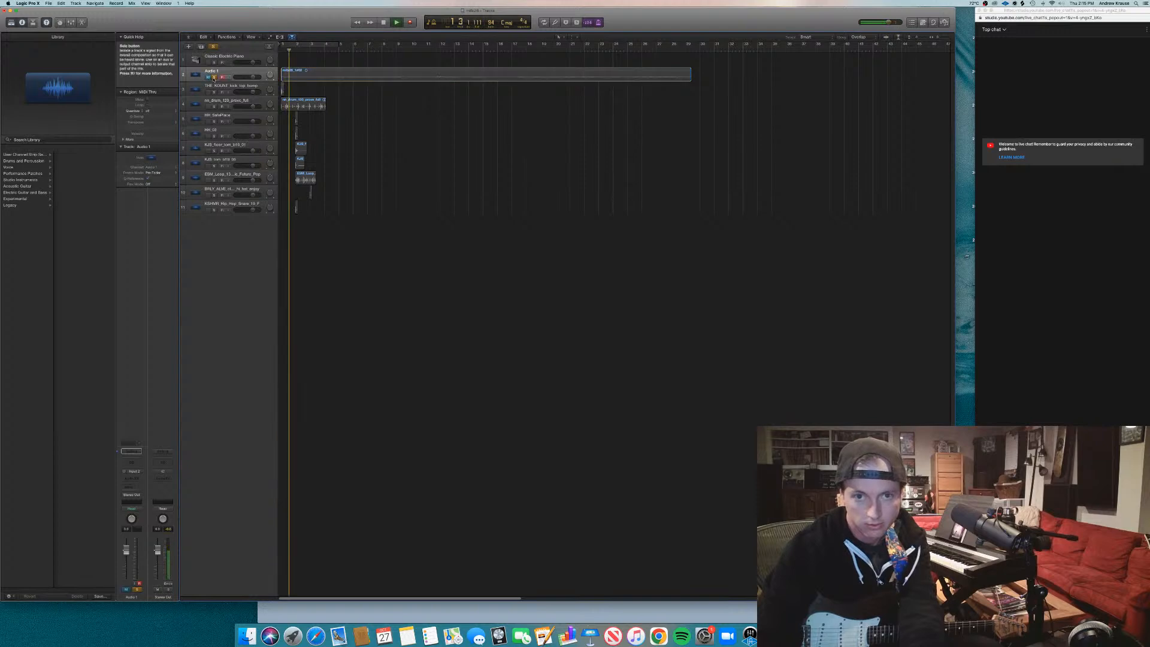
pyautogui.click(208, 77)
pyautogui.press('space')
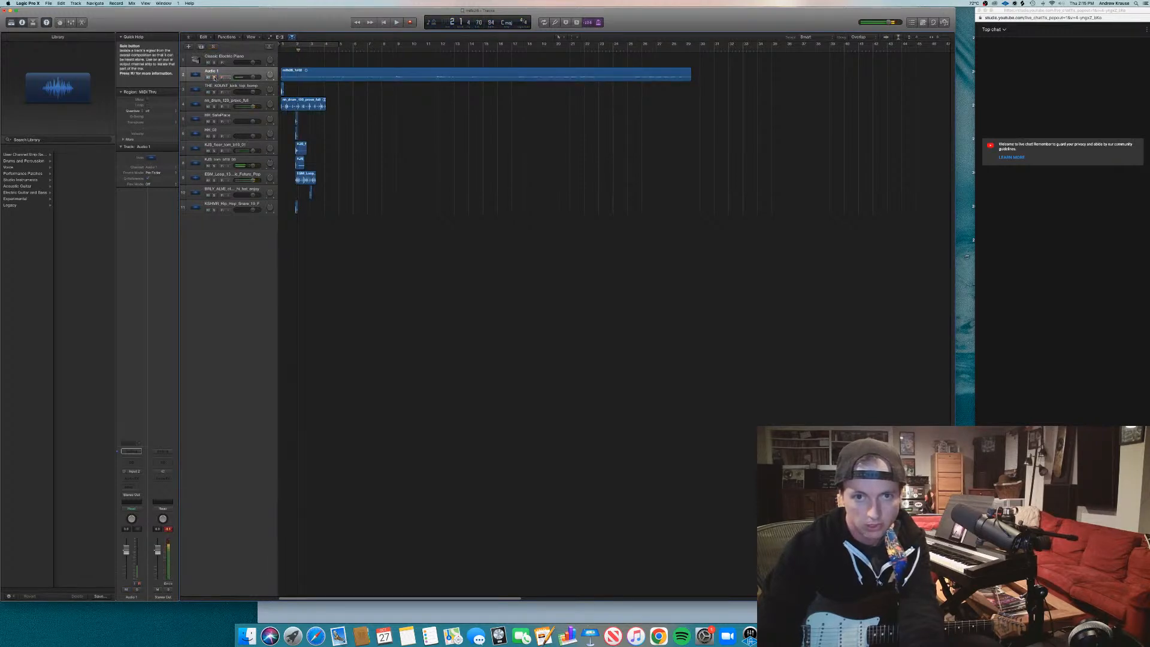
pyautogui.press('space')
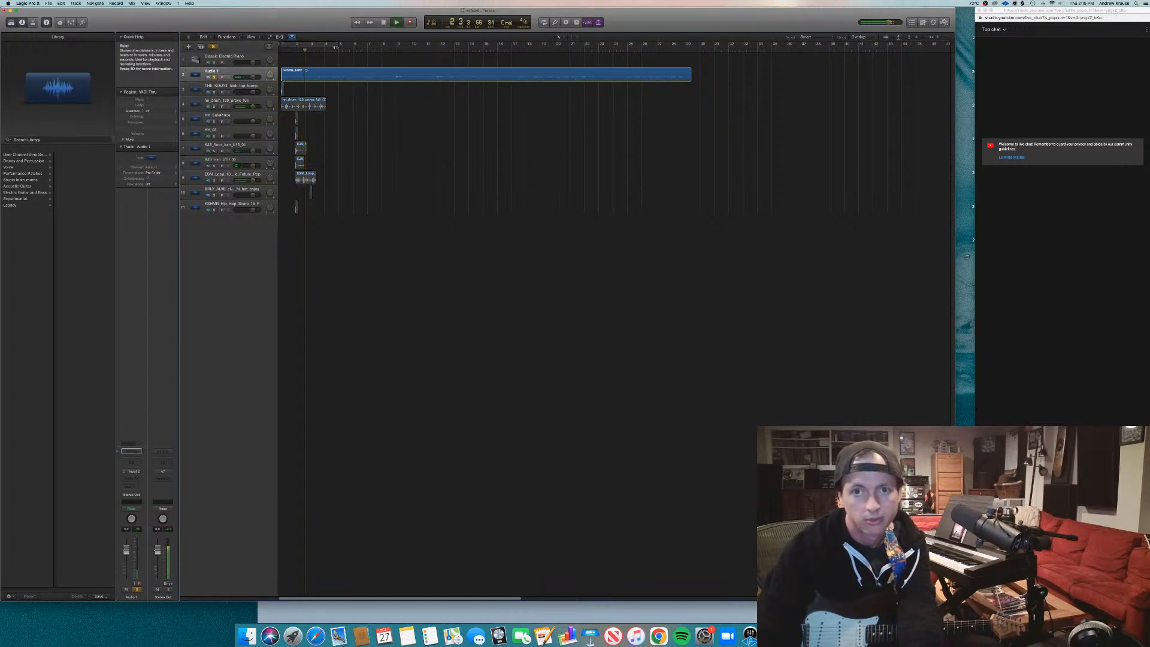
pyautogui.click(240, 75)
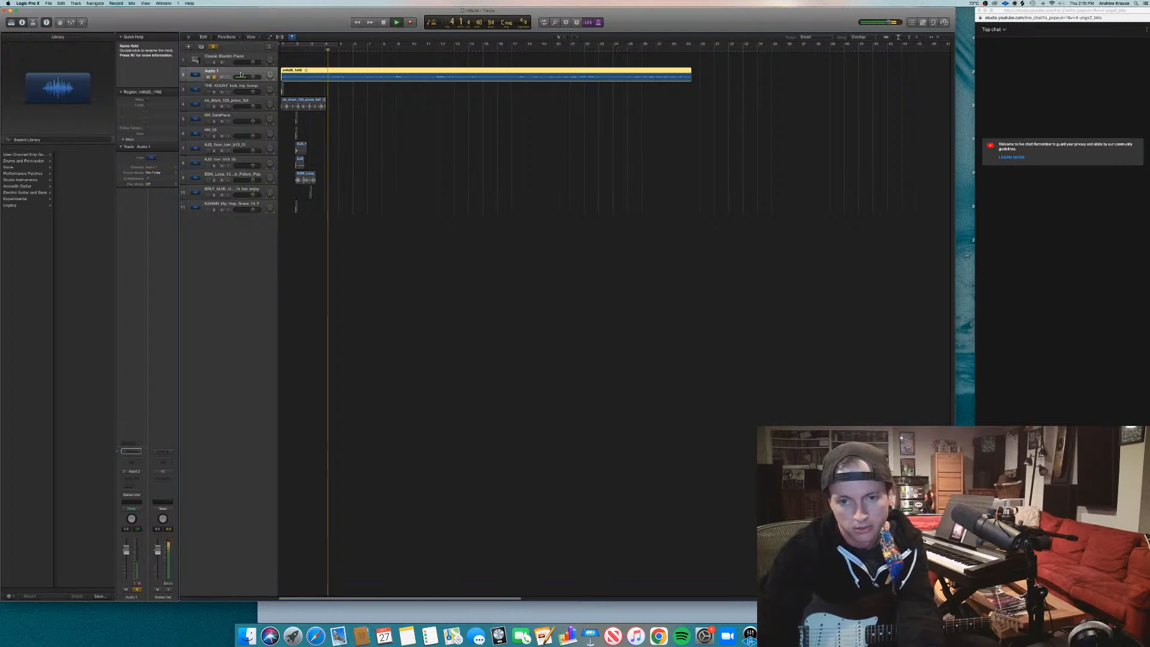
pyautogui.click(453, 164)
pyautogui.press('space')
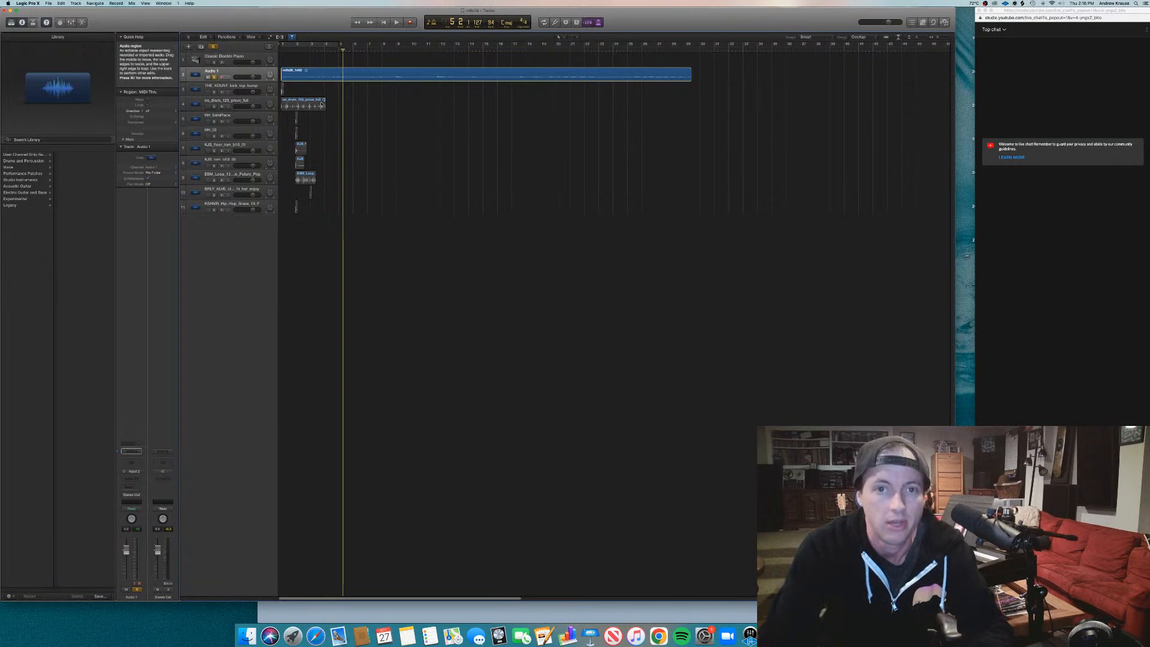
pyautogui.click(214, 77)
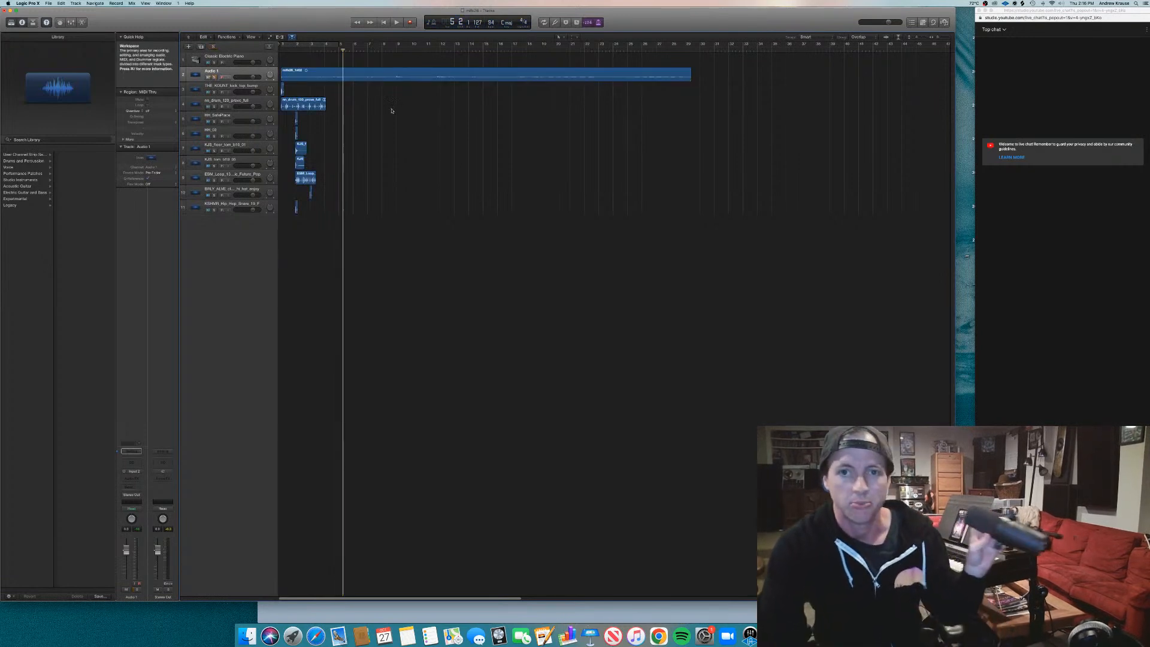
pyautogui.click(214, 77)
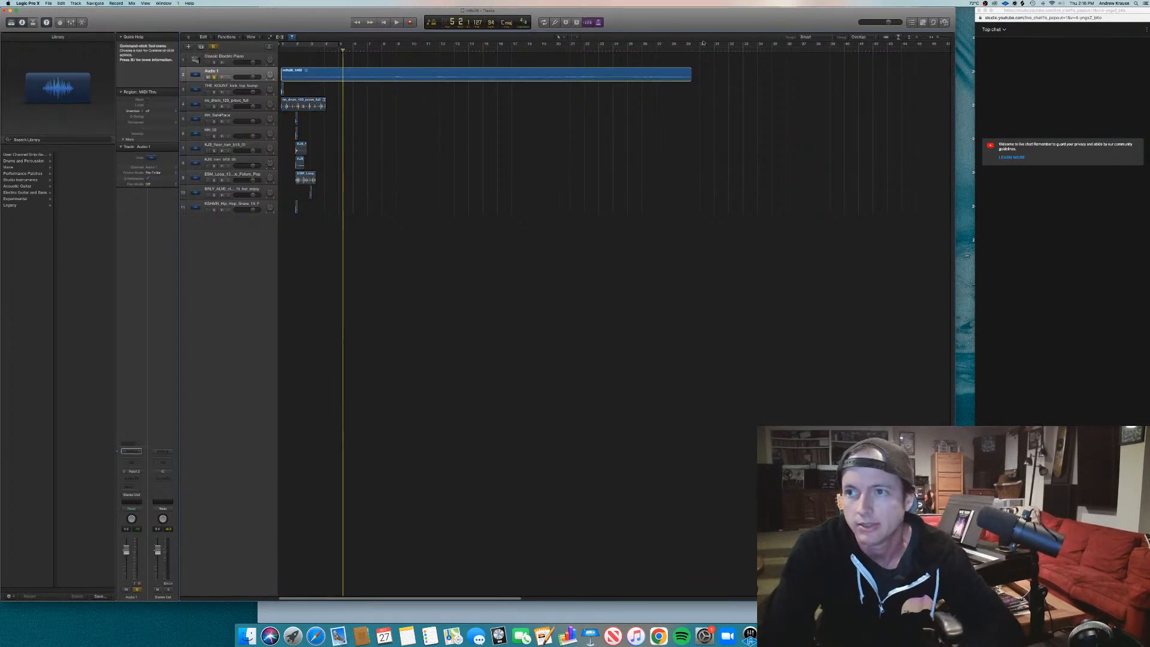
# Insert a Channel EQ on Audio 1 with a low cut, a slight low-mid dip and a gentle high-mid boost.
pyautogui.click(921, 37)
pyautogui.moveTo(920, 39); pyautogui.dragTo(924, 39)
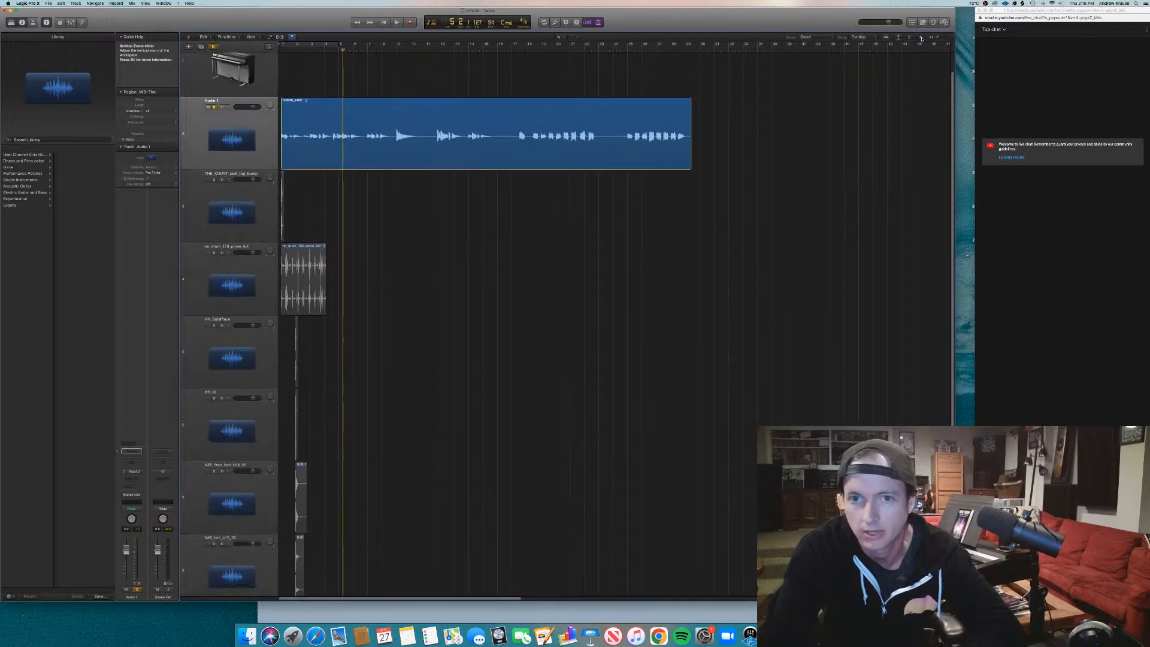
pyautogui.press('super+Right')
pyautogui.press('super+Right')
pyautogui.press('super+Right')
pyautogui.press('super+Right')
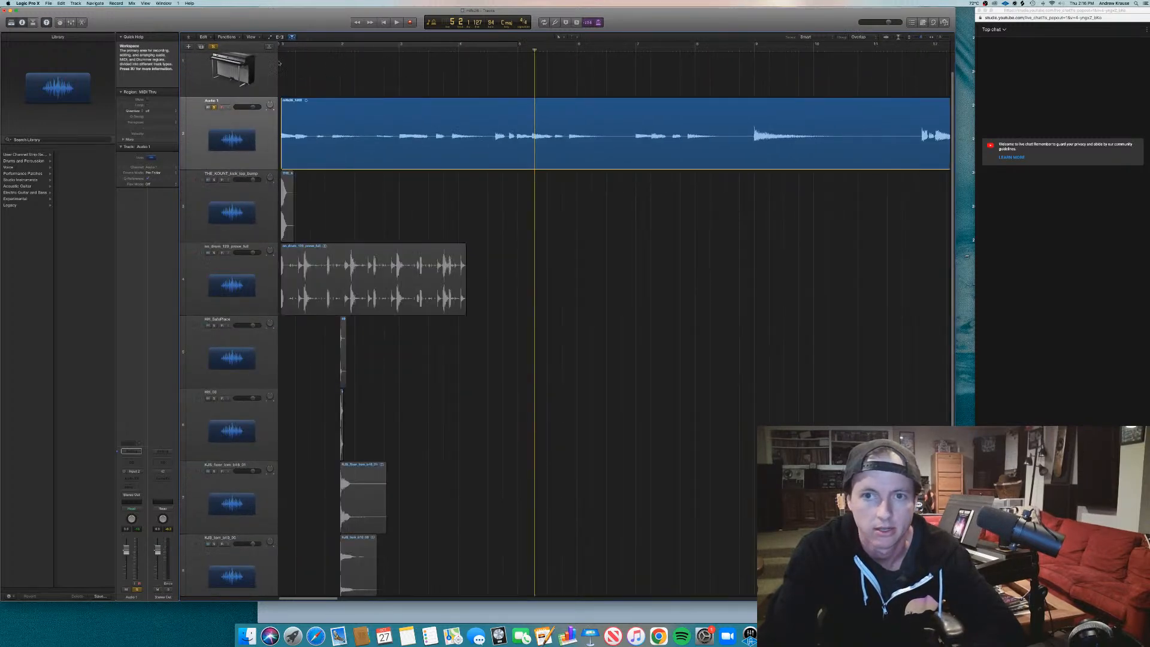
pyautogui.click(284, 50)
pyautogui.press('space')
pyautogui.click(227, 138)
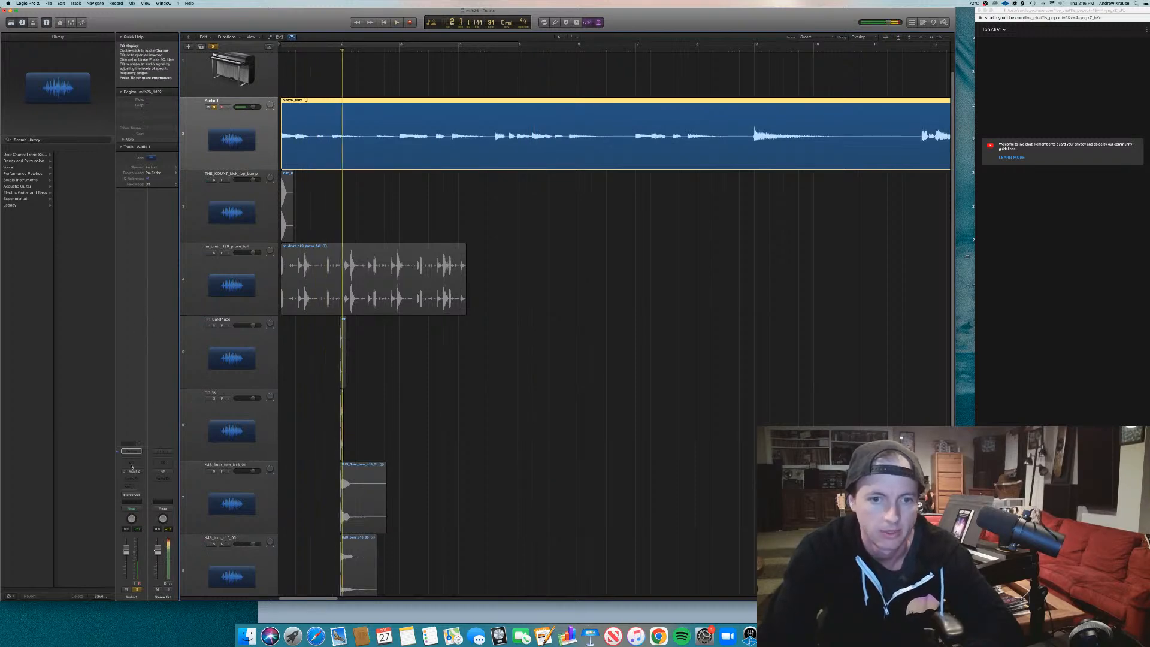
pyautogui.doubleClick(139, 443)
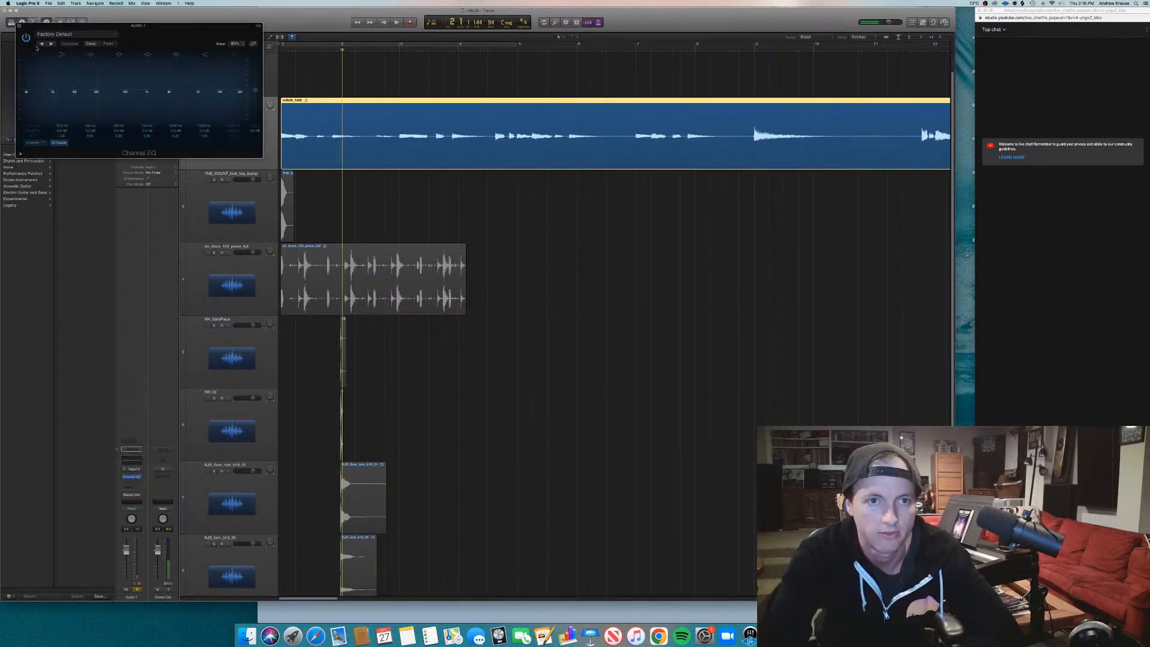
pyautogui.moveTo(30, 94); pyautogui.dragTo(116, 104)
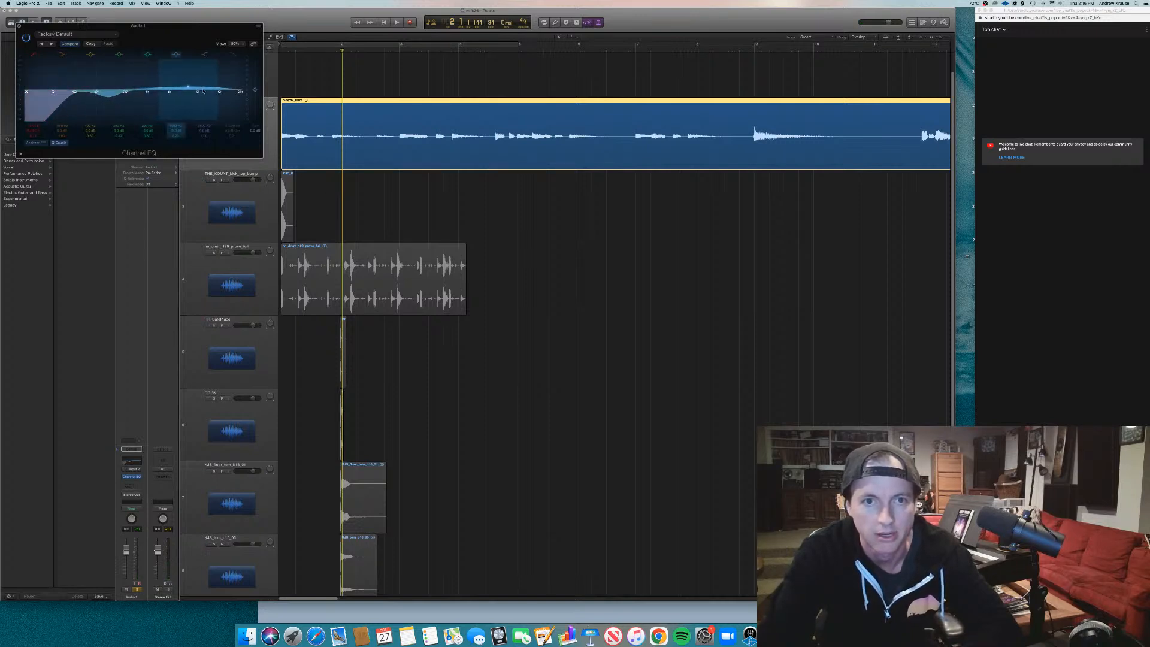
# Insert a Compressor on Audio 1 and adjust its compression controls while the guitar take plays.
pyautogui.press('space')
pyautogui.press('Return')
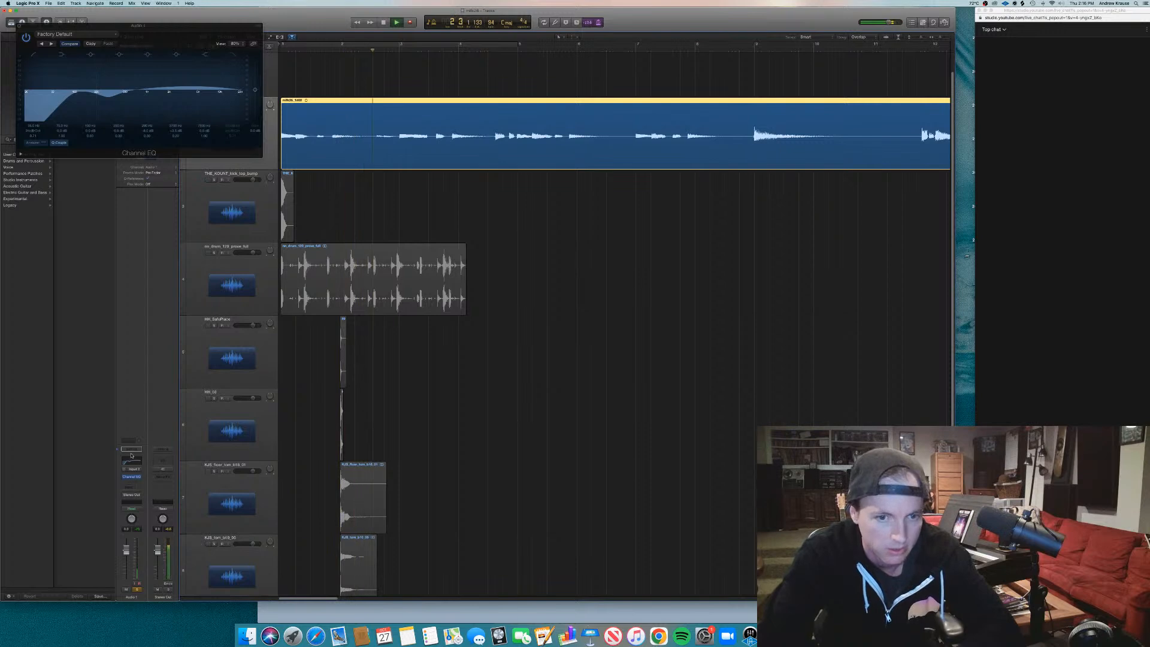
pyautogui.click(132, 455)
pyautogui.moveTo(99, 189); pyautogui.dragTo(195, 250)
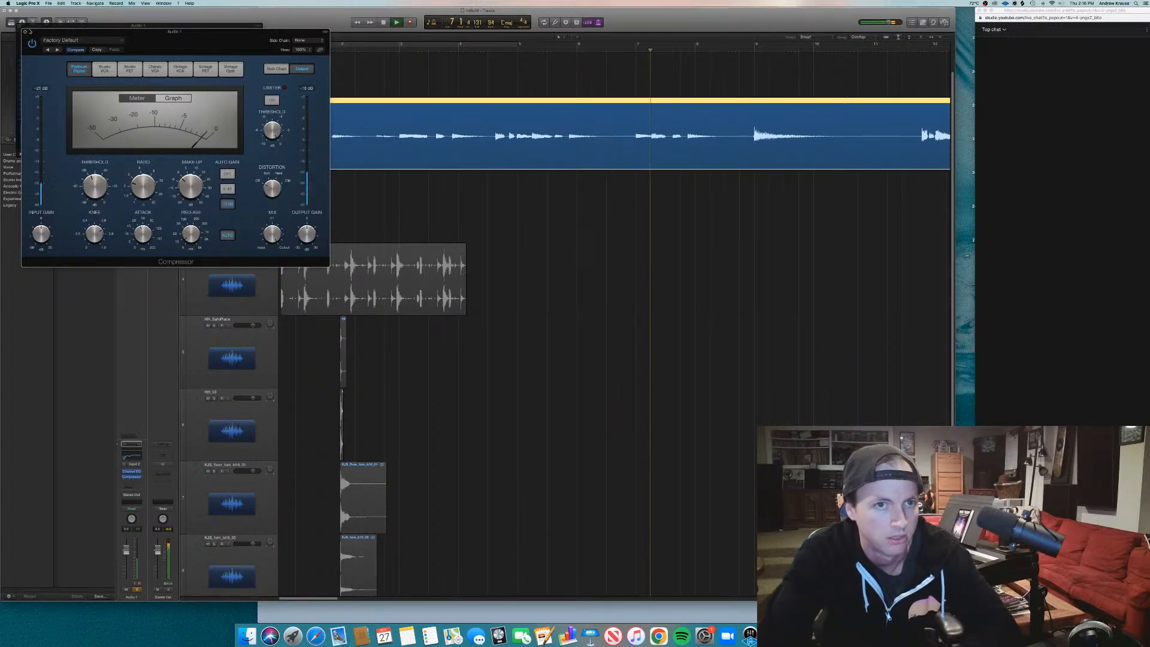
pyautogui.click(25, 31)
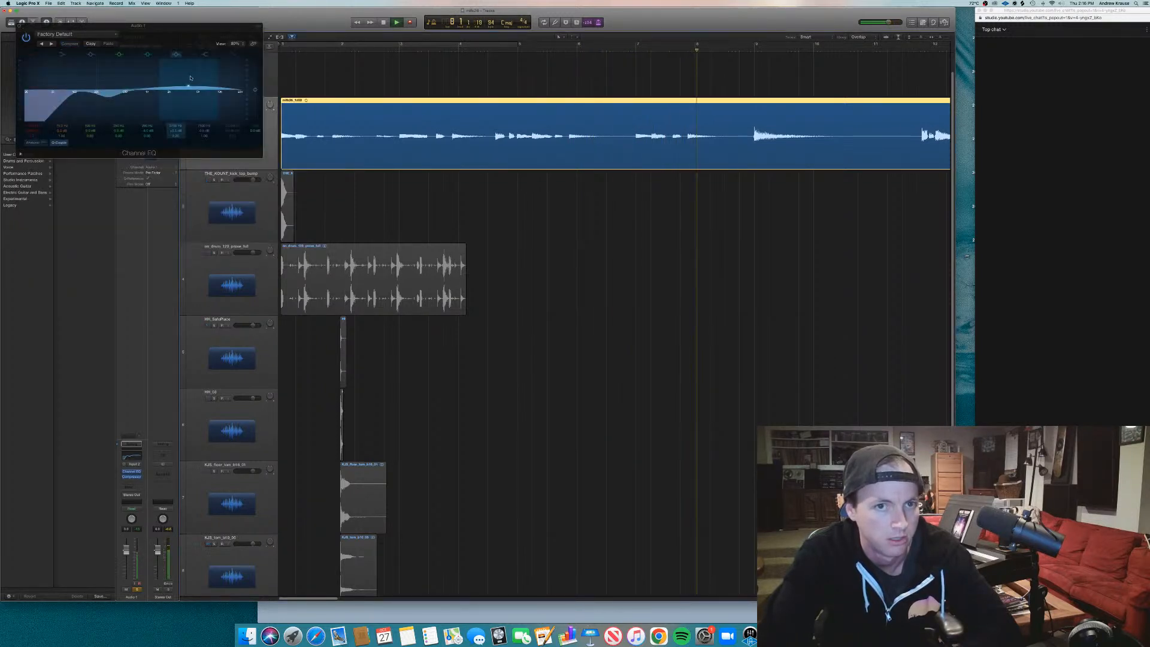
# Reduce the high-mid boost in Audio 1's Channel EQ and close the plug-in.
pyautogui.moveTo(190, 77); pyautogui.dragTo(191, 86)
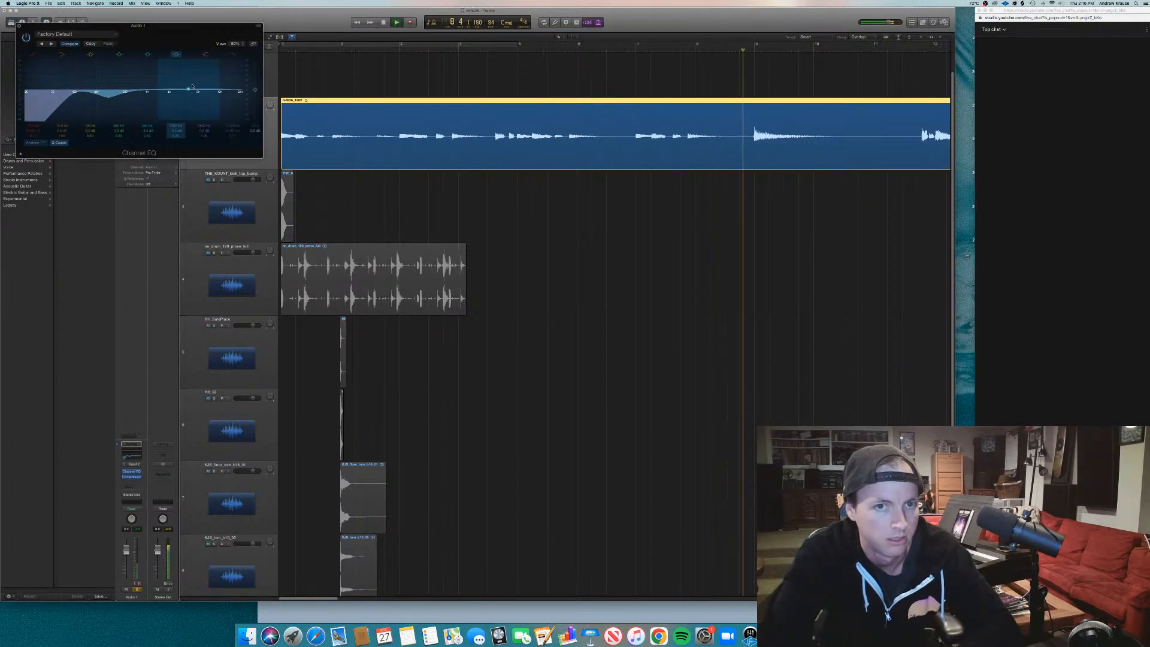
pyautogui.click(20, 25)
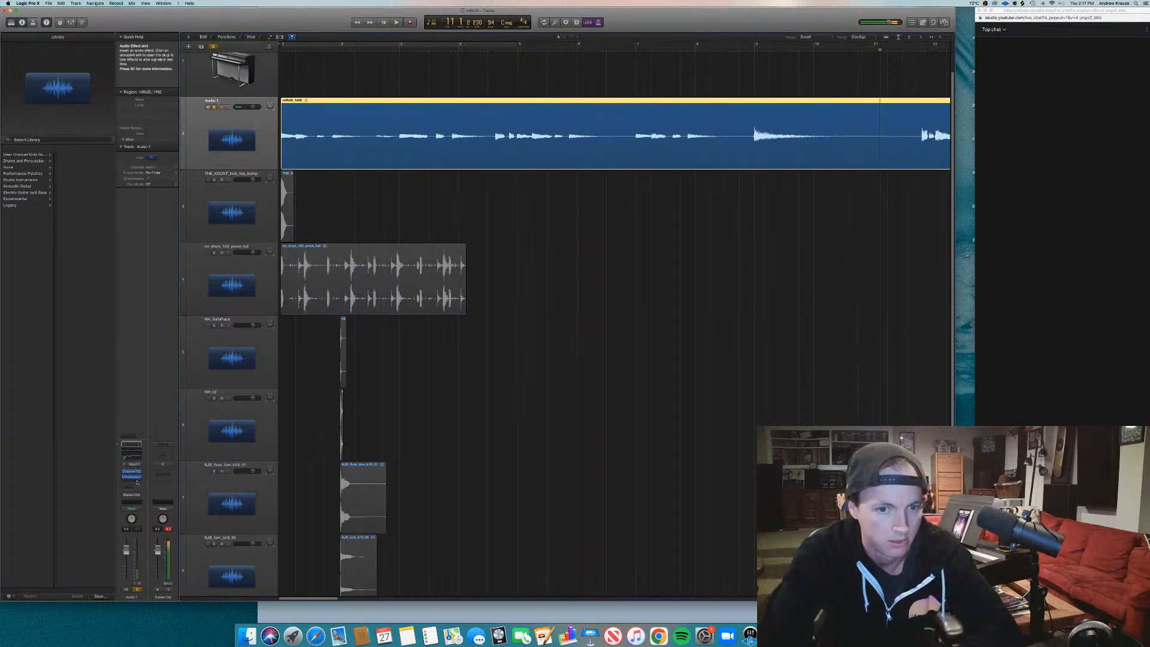
# Insert a mono-to-stereo Chorus modulation effect after the Compressor on Audio 1.
pyautogui.click(137, 482)
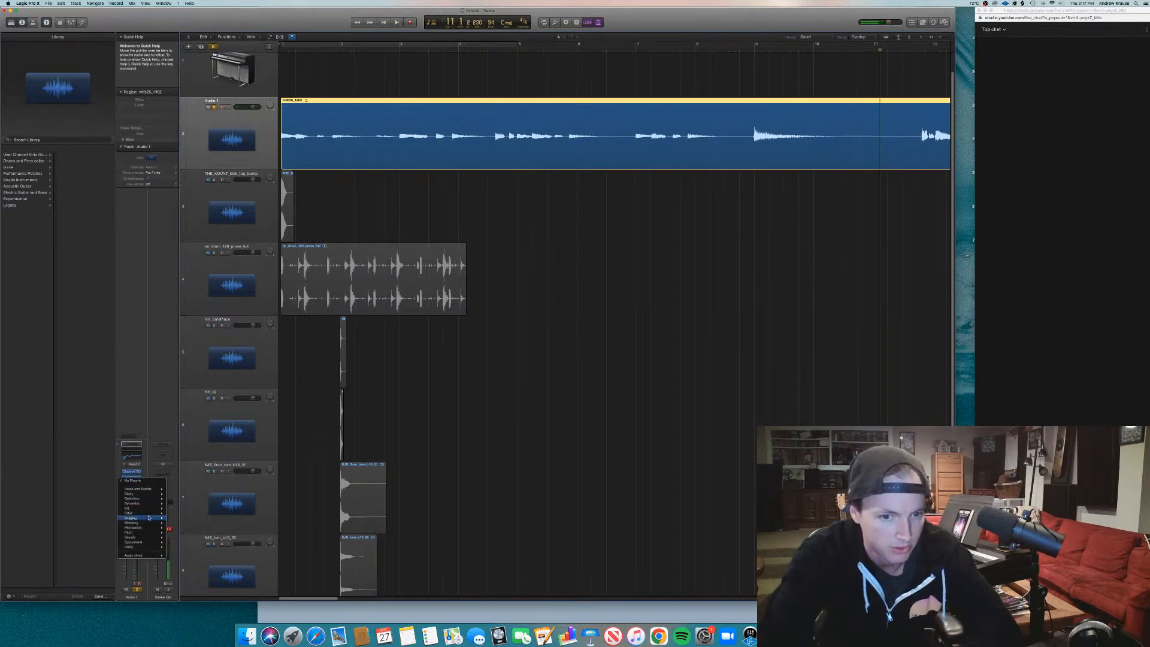
pyautogui.moveTo(157, 530)
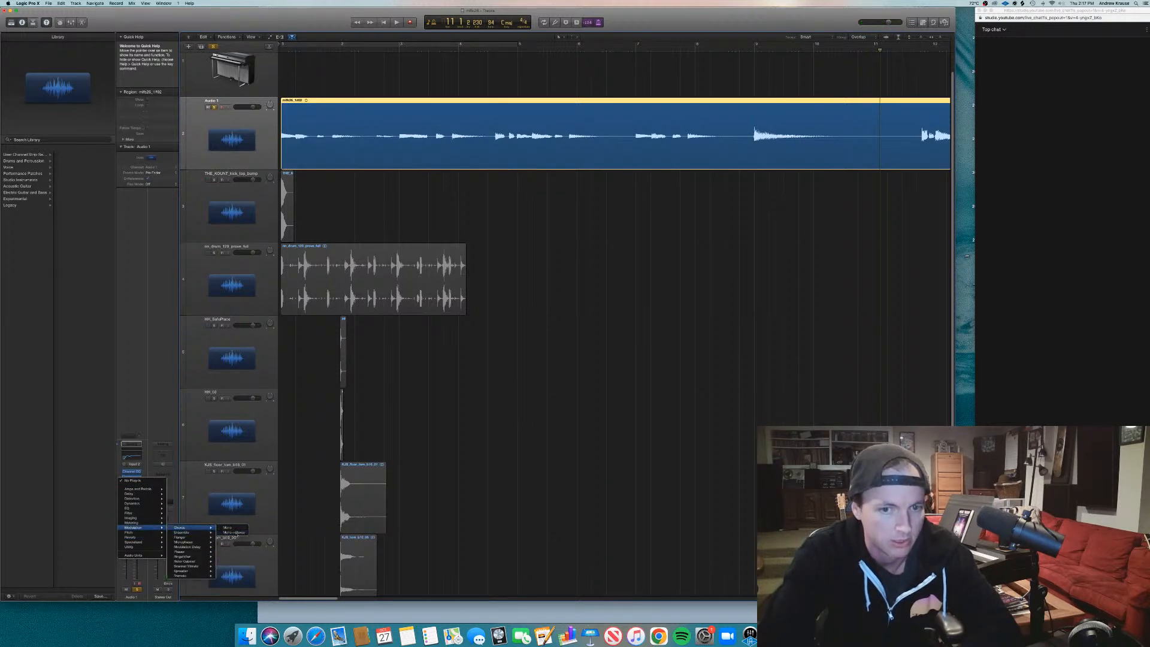
pyautogui.click(235, 533)
# Play the guitar take from the beginning with the Chorus active and check the Compressor's meter.
pyautogui.press('space')
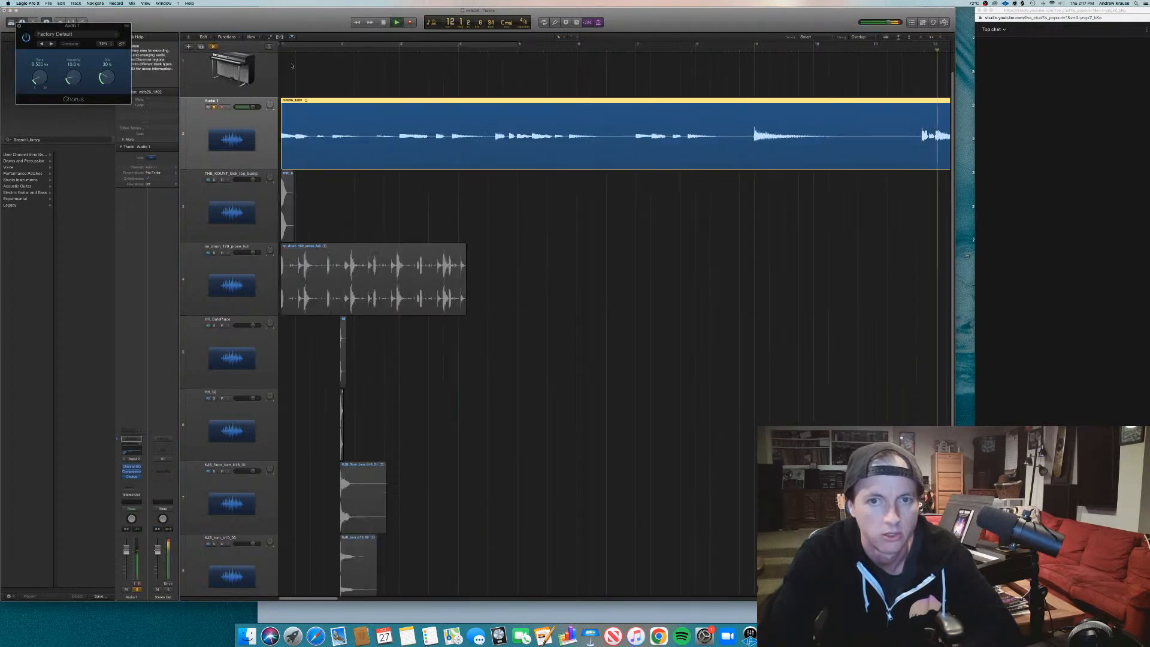
pyautogui.click(280, 52)
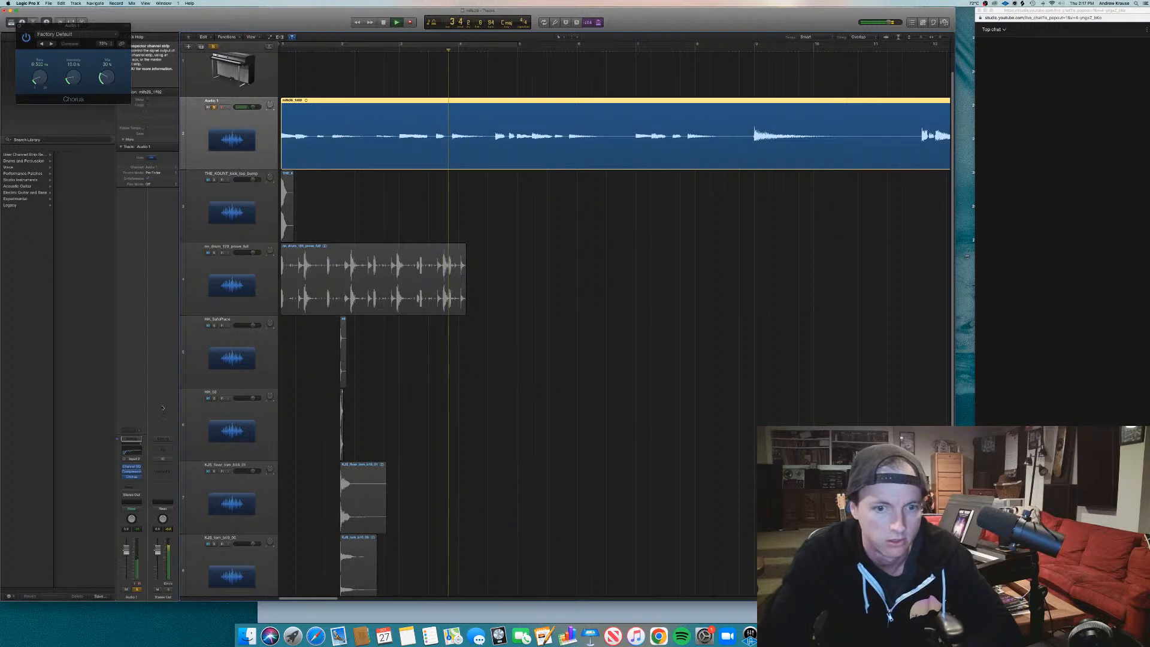
pyautogui.click(132, 472)
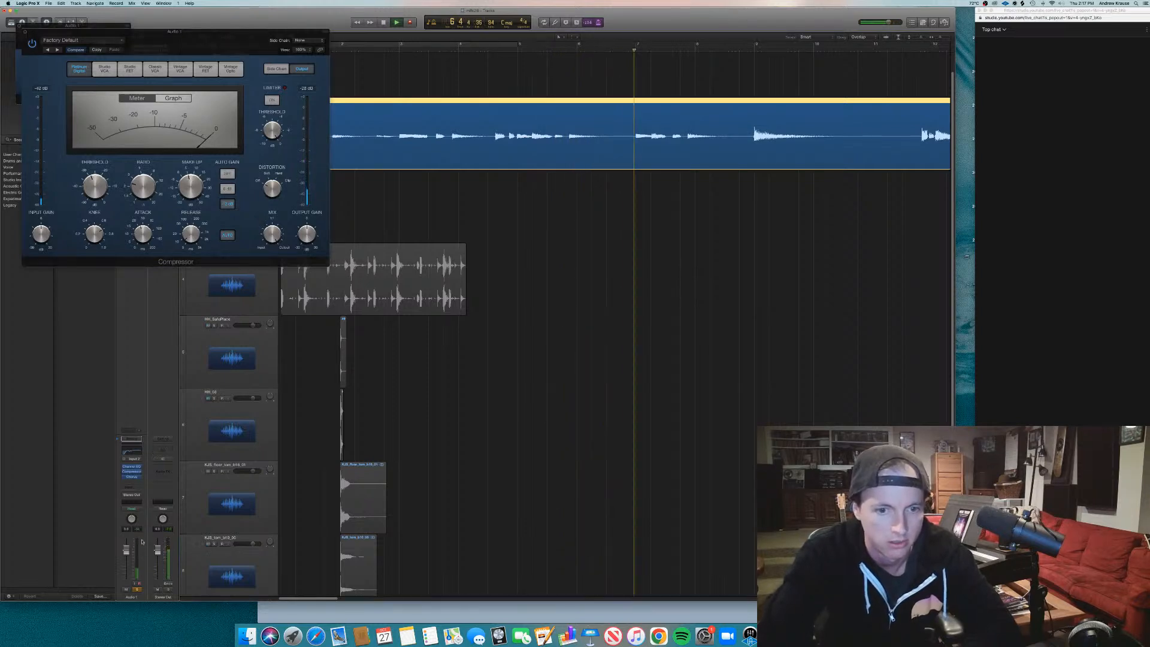
pyautogui.click(25, 32)
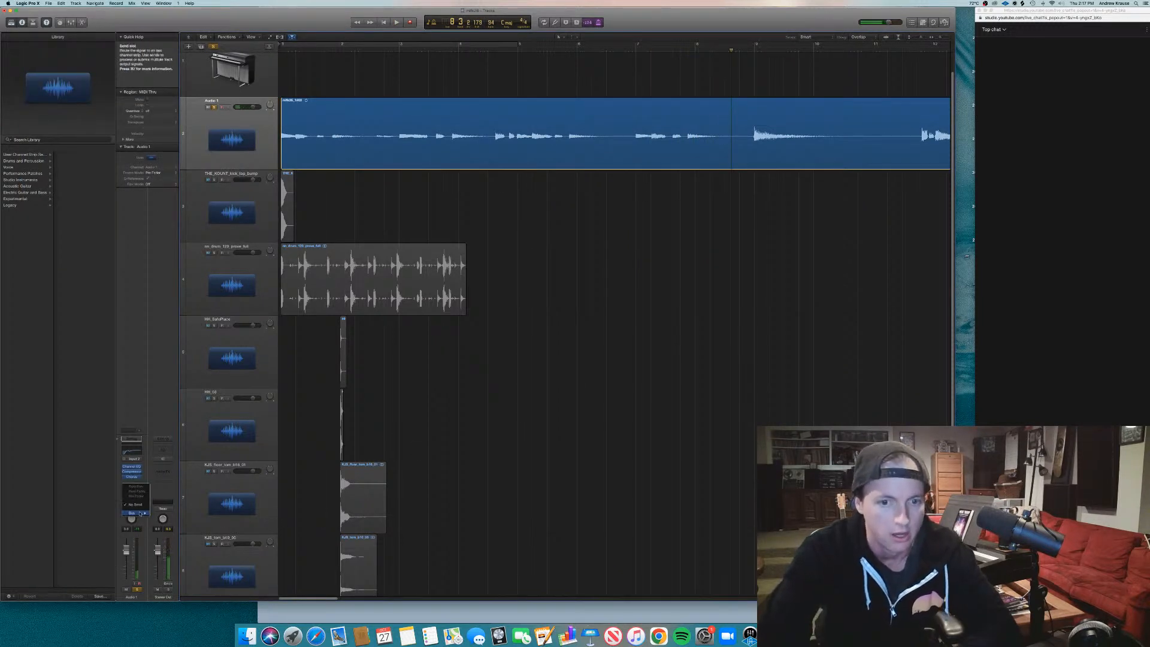
# Add a send from Audio 1 to Bus 2 and load a saved user channel strip setting on its aux channel.
pyautogui.moveTo(139, 513)
pyautogui.click(180, 523)
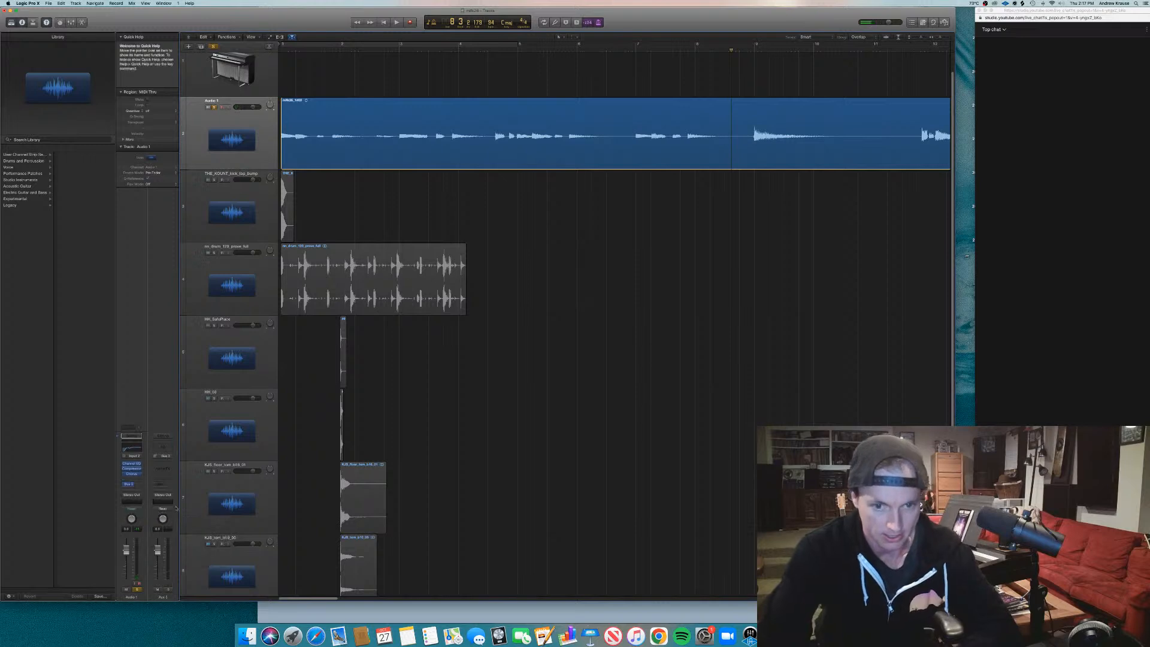
pyautogui.click(160, 436)
pyautogui.moveTo(190, 497)
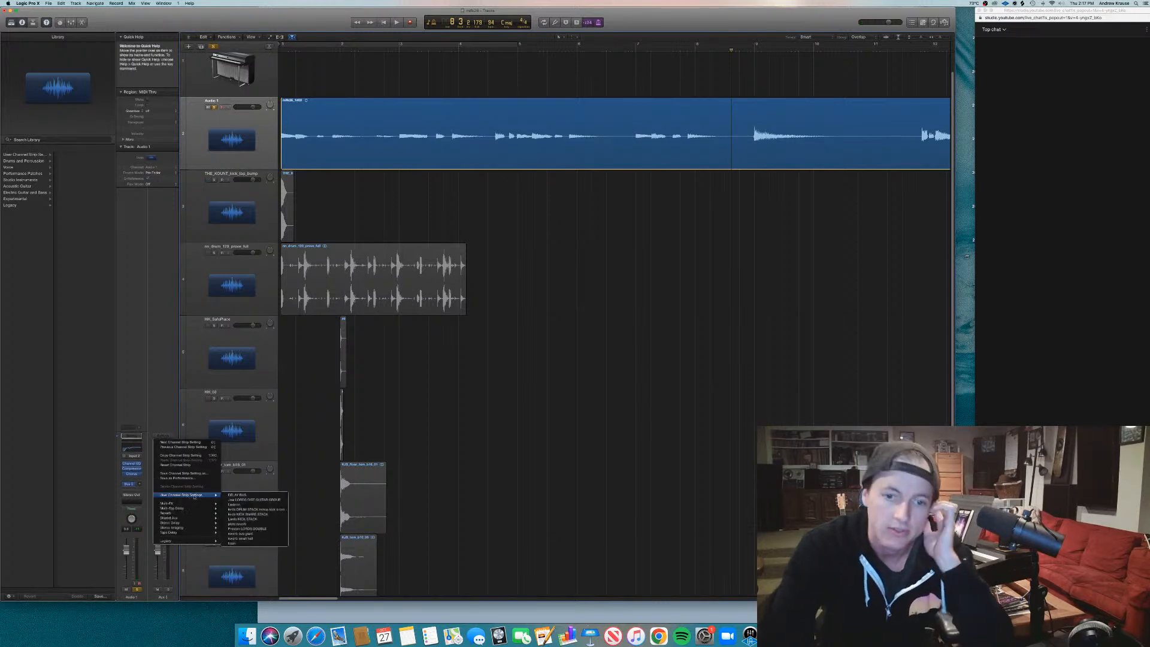
pyautogui.click(265, 534)
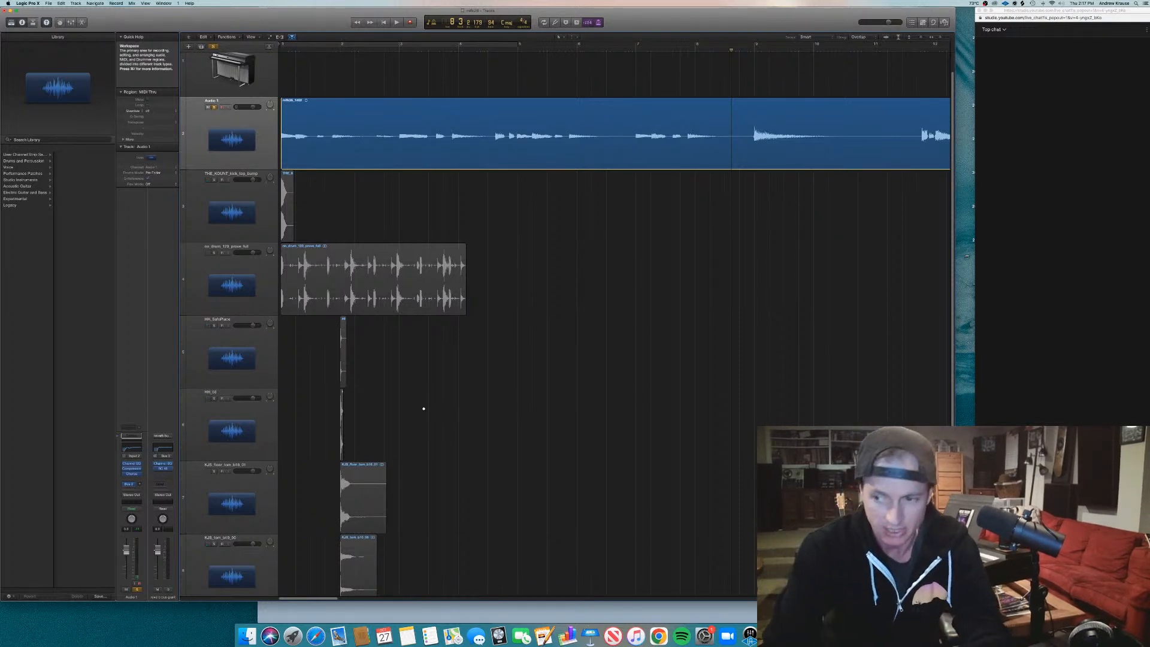
pyautogui.press('super+Left')
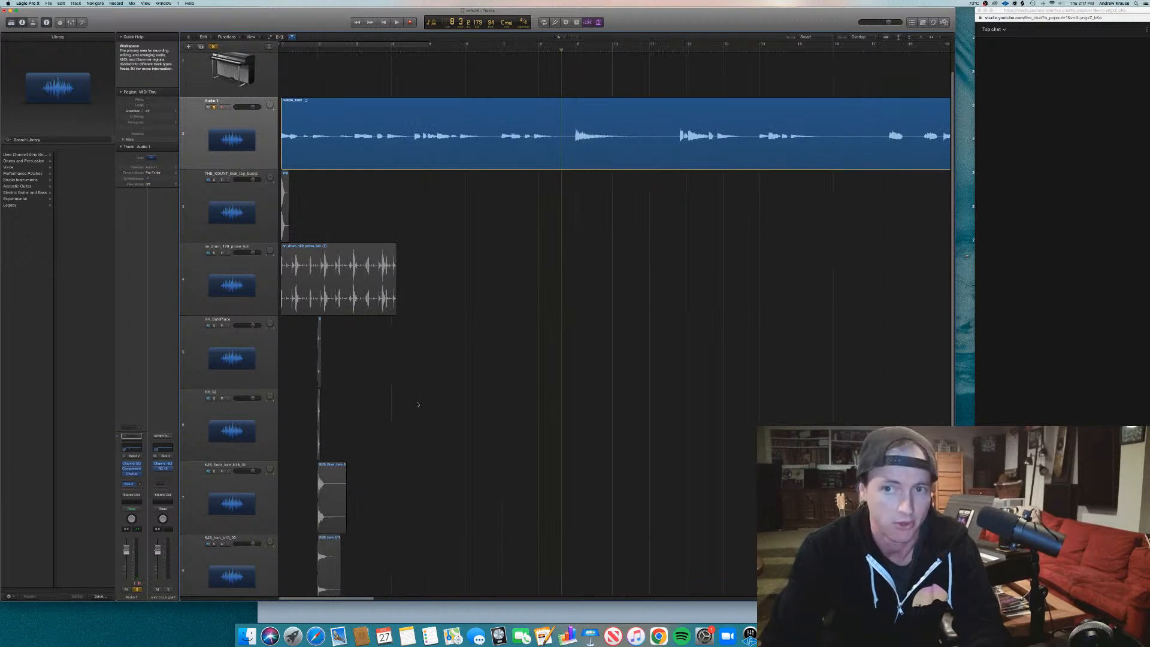
pyautogui.press('super+Left')
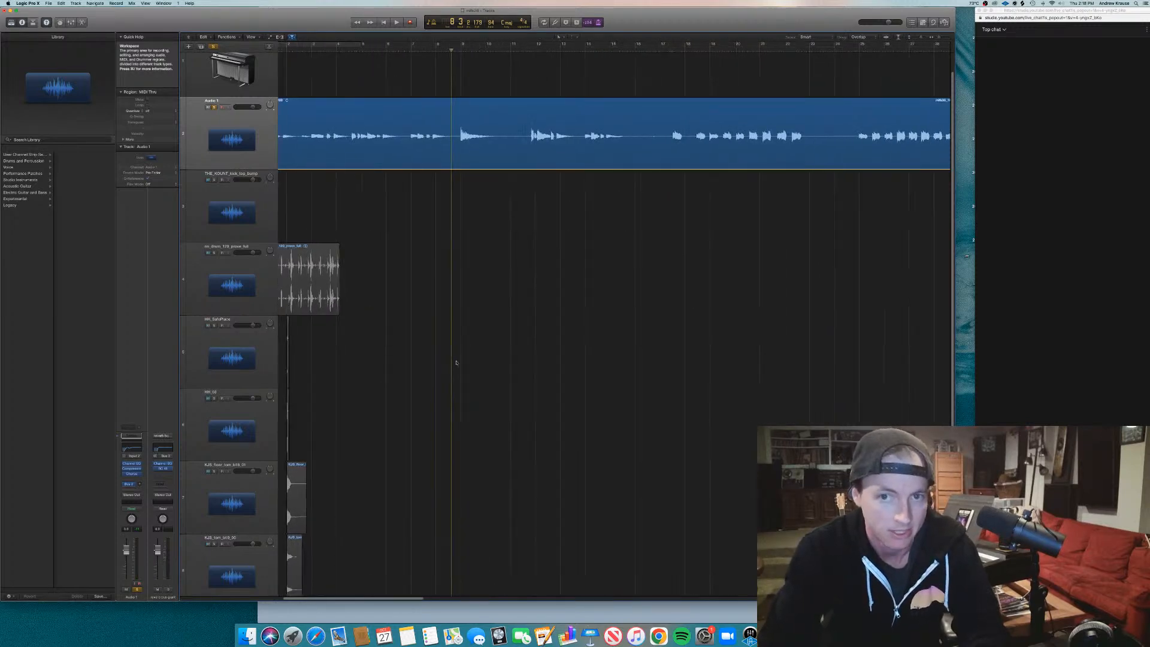
# Report two messages in the YouTube live chat pop-out while the guitar take plays.
pyautogui.press('space')
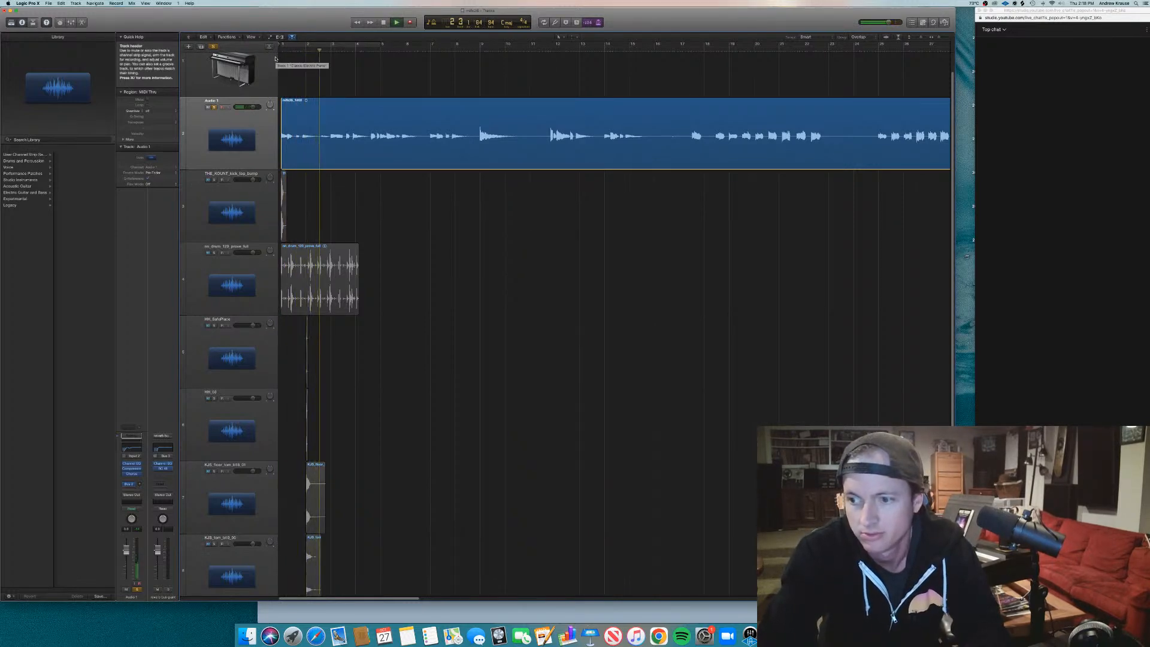
pyautogui.click(1043, 527)
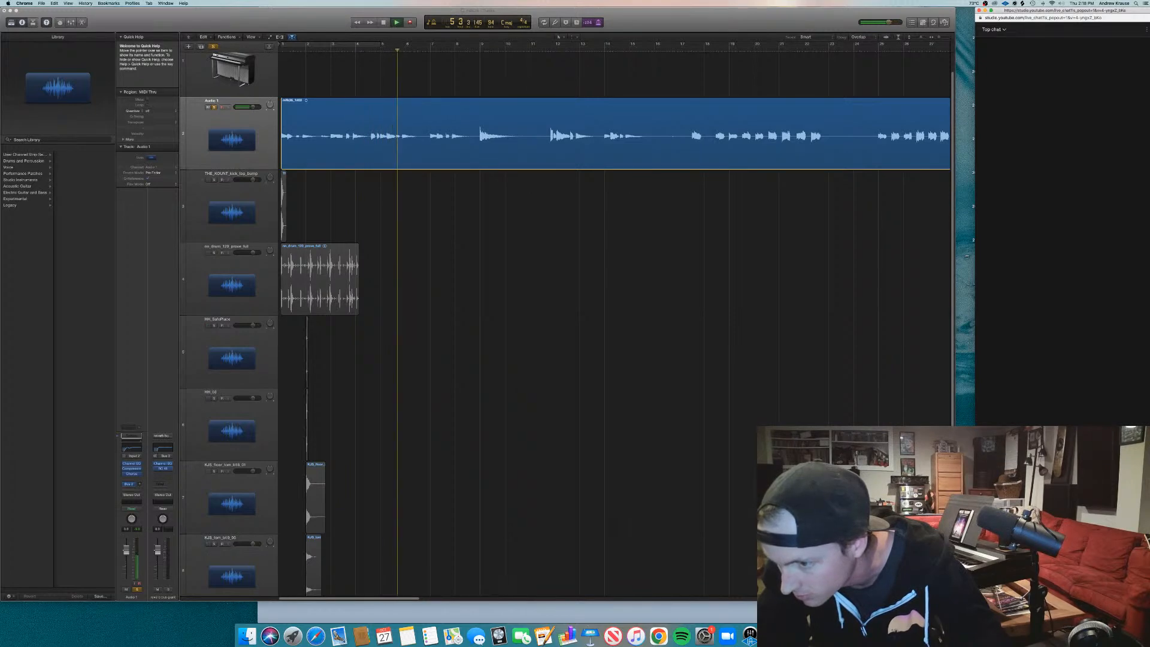
pyautogui.click(1097, 533)
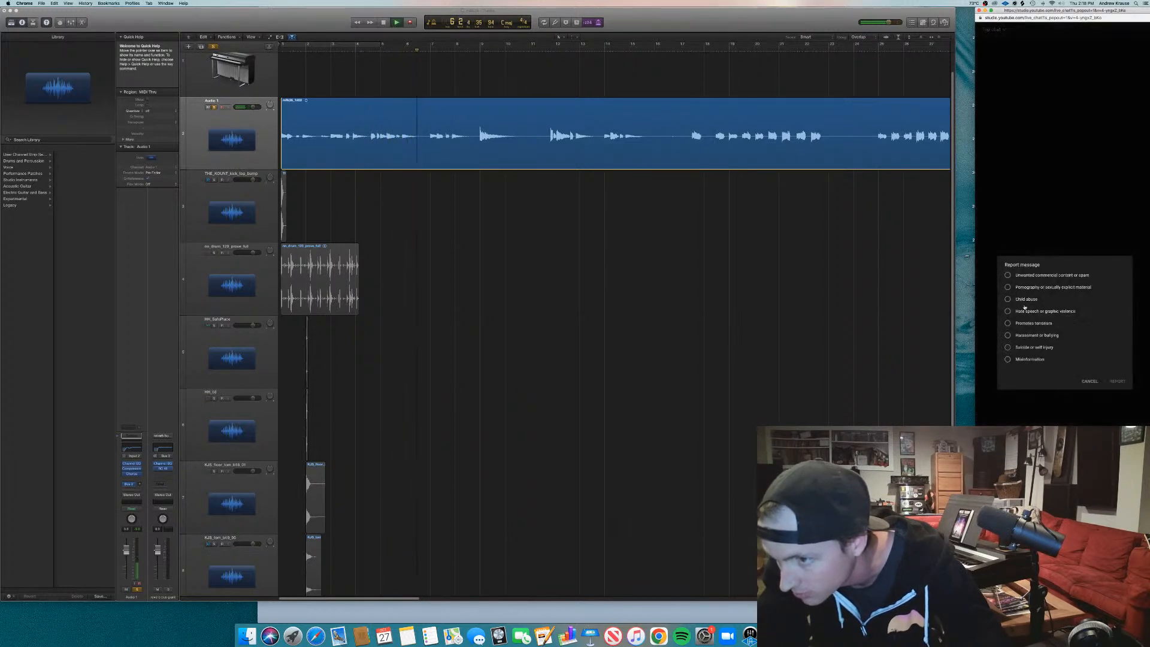
pyautogui.click(1117, 381)
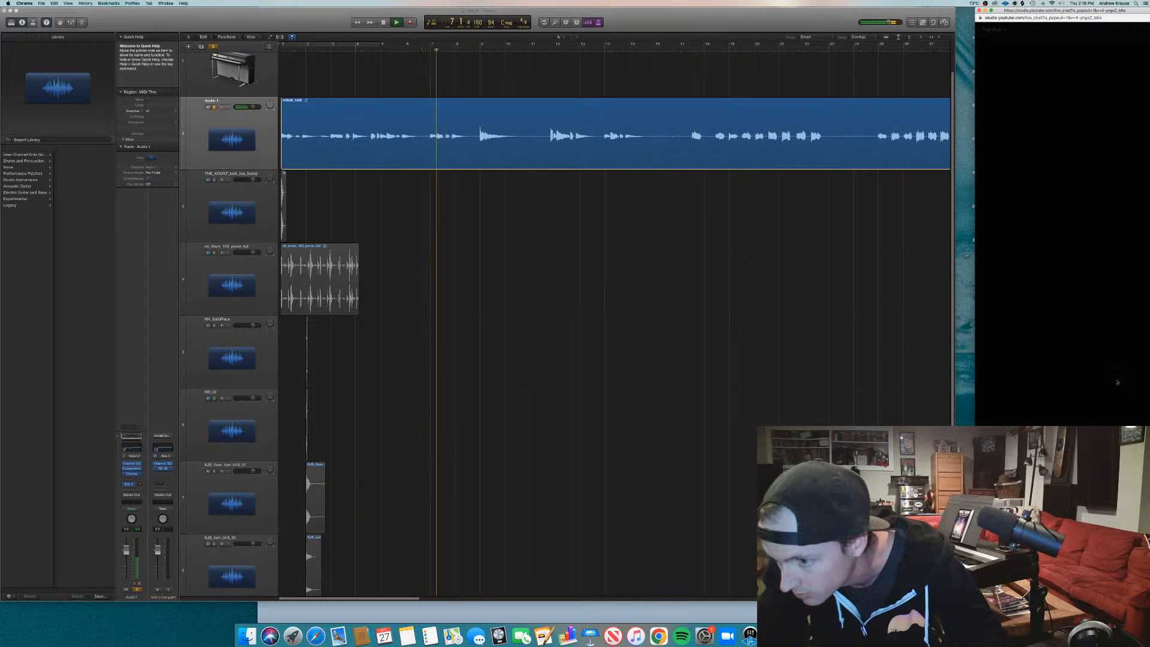
pyautogui.click(1130, 337)
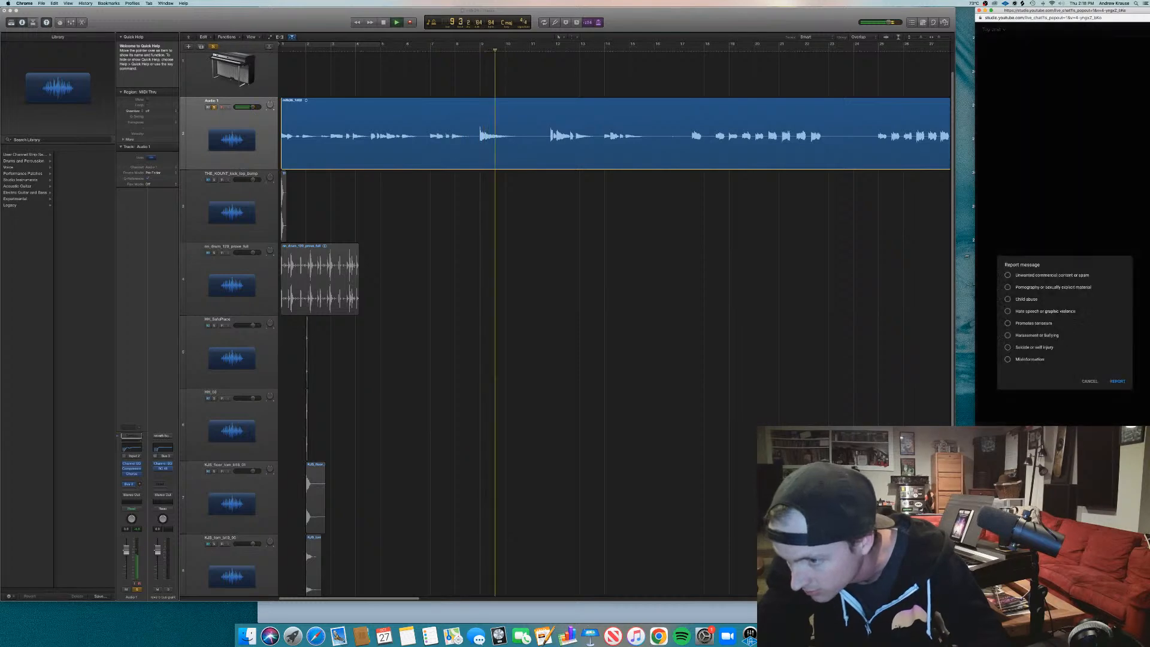
pyautogui.click(1116, 381)
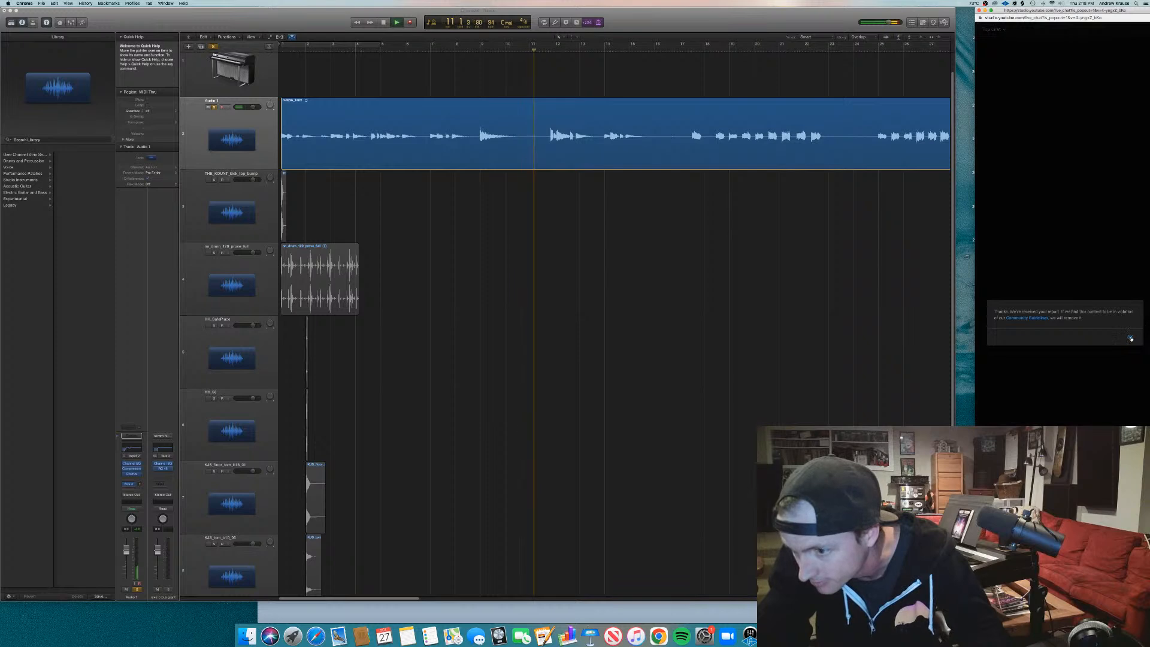
pyautogui.click(1130, 338)
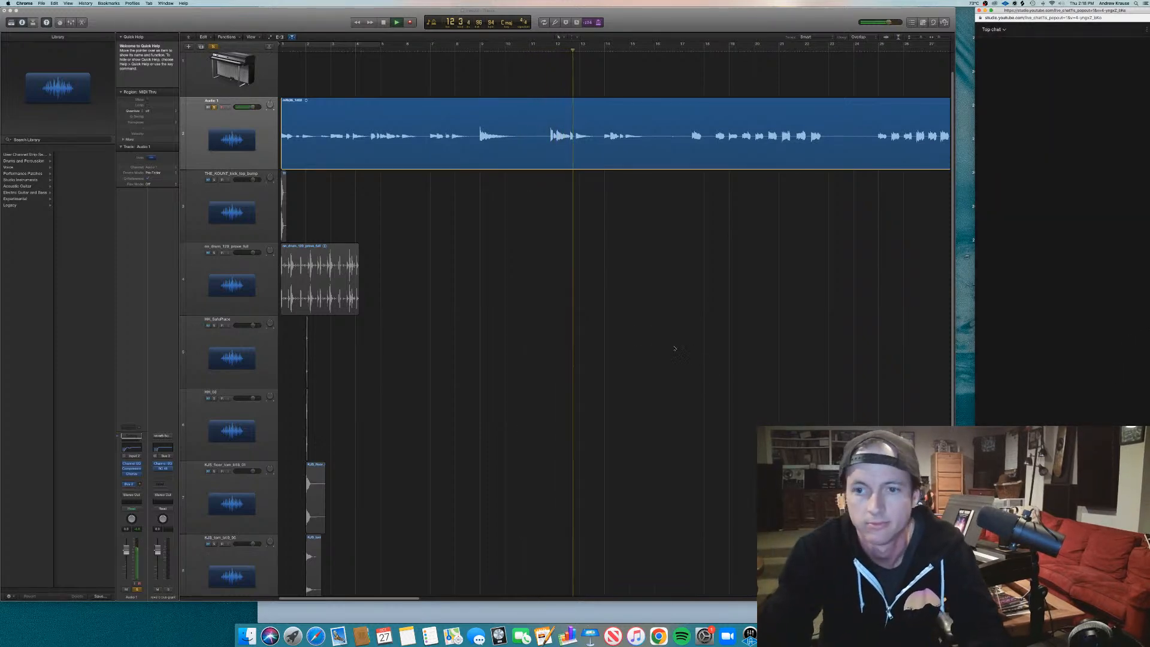
# Listen to the opening bars of the guitar take and split the Audio 1 region at bar 5.
pyautogui.click(429, 244)
pyautogui.press('space')
pyautogui.click(344, 49)
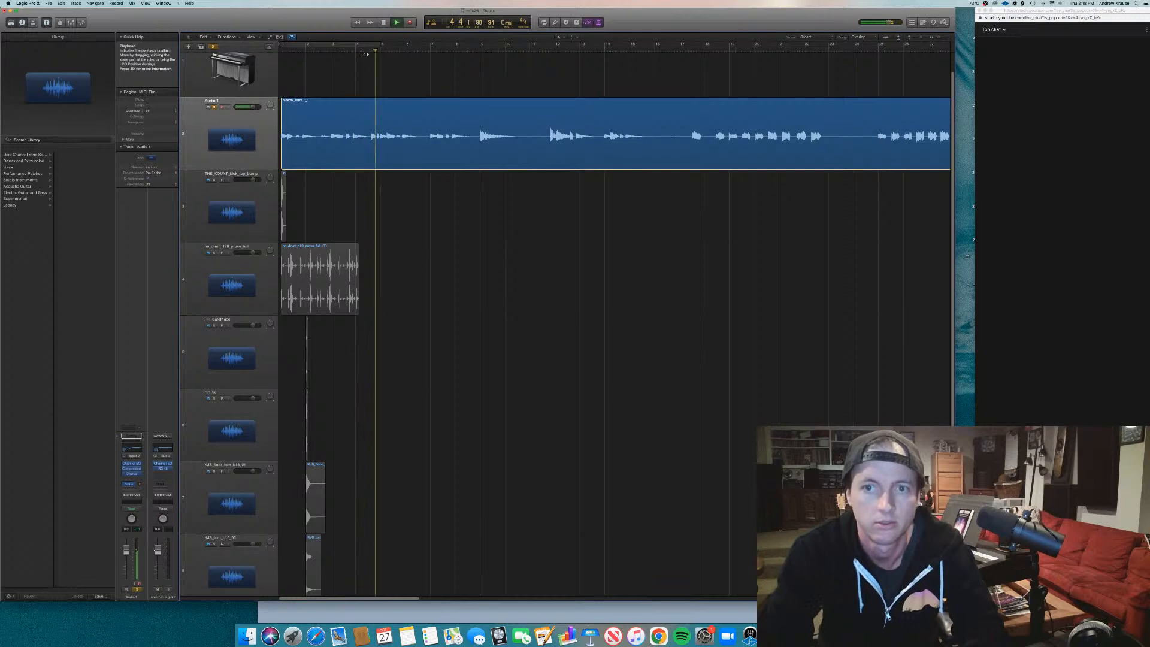
pyautogui.press('super+Left')
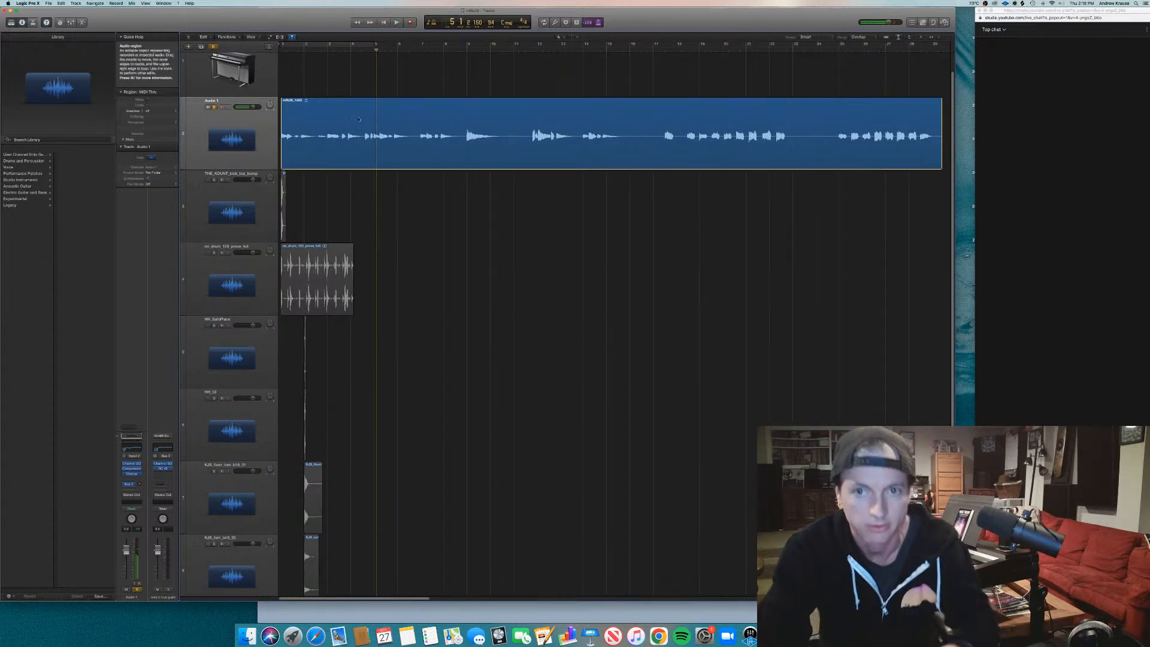
pyautogui.keyDown('super'); pyautogui.click(374, 112); pyautogui.keyUp('super')
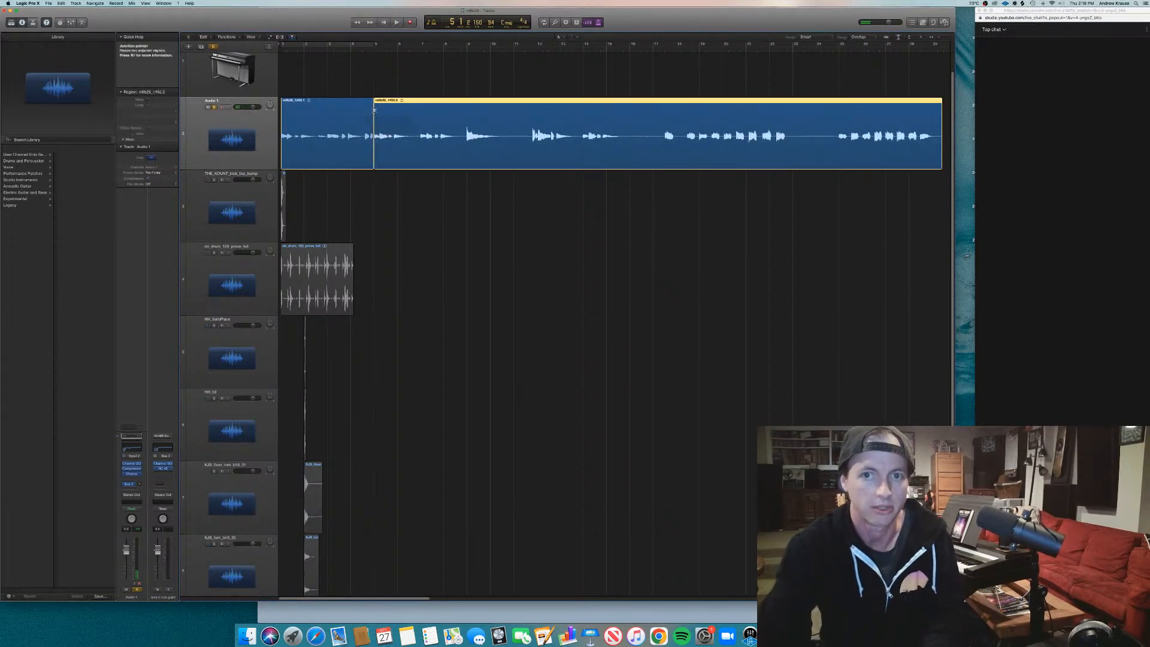
# Move the remainder of the take out to about bar 42 and copy the opening four-bar region three times, filling up to bar 17.
pyautogui.scroll(-5, 380, 117)
pyautogui.moveTo(388, 120); pyautogui.dragTo(731, 119)
pyautogui.moveTo(290, 111); pyautogui.dragTo(329, 119)
pyautogui.moveTo(419, 149); pyautogui.dragTo(371, 138)
# Trim a short stretch off the end of the second four-bar region, just before bar 9.
pyautogui.press('super+Right')
pyautogui.press('super+Right')
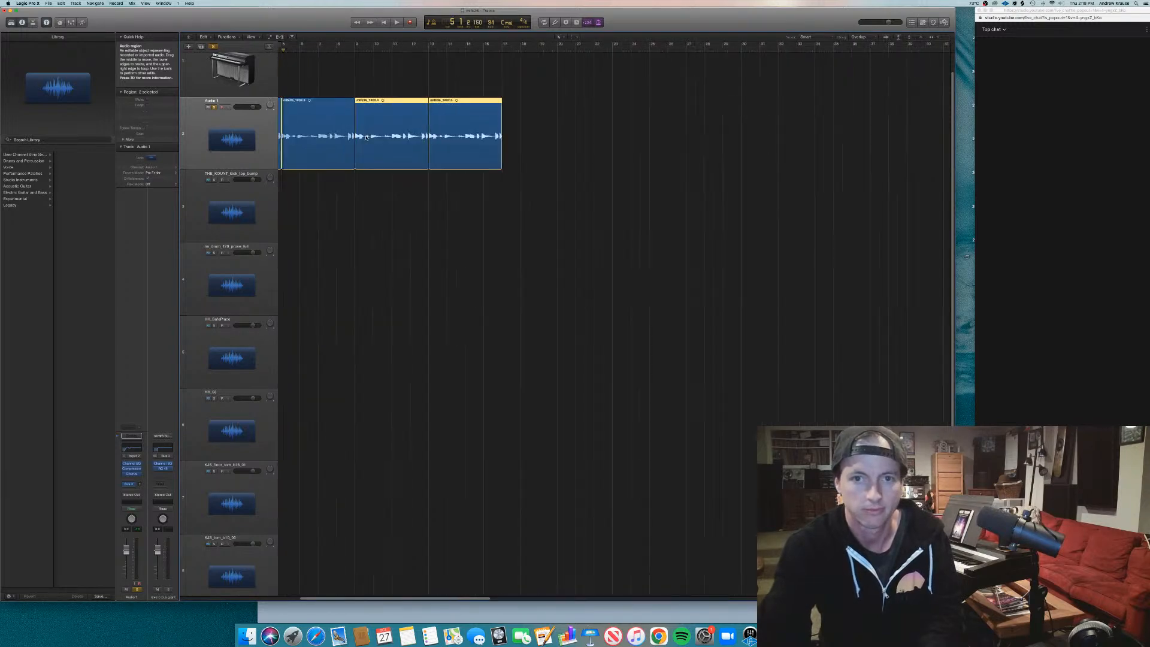
pyautogui.press('super+Right')
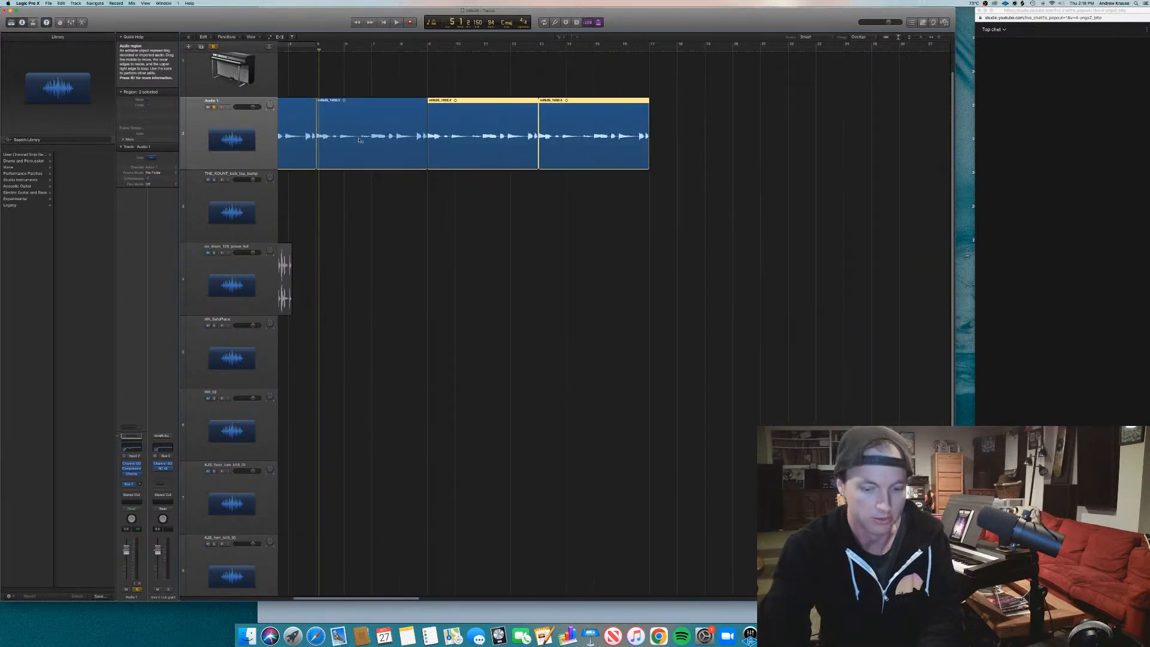
pyautogui.press('super+Right')
pyautogui.press('super+Right')
pyautogui.press('super+Right')
pyautogui.press('super+Right')
pyautogui.press('super+Right')
pyautogui.press('super+Right')
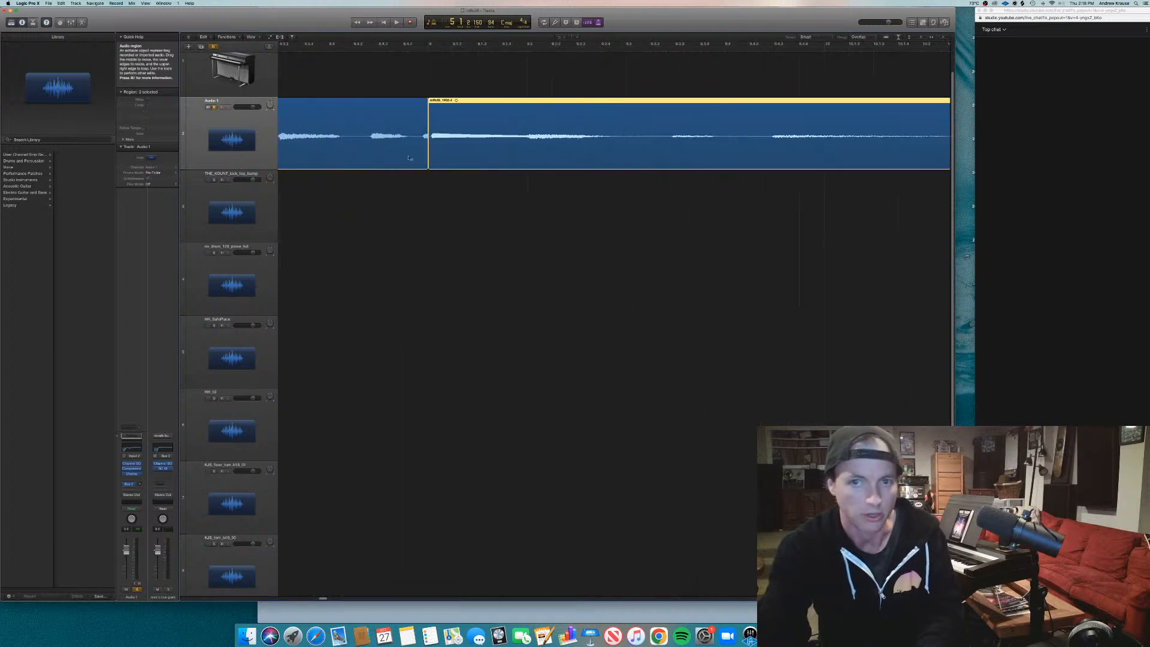
pyautogui.click(424, 151)
pyautogui.moveTo(427, 158); pyautogui.dragTo(420, 157)
pyautogui.hscroll(-4, 418, 156)
pyautogui.scroll(-2, 409, 141)
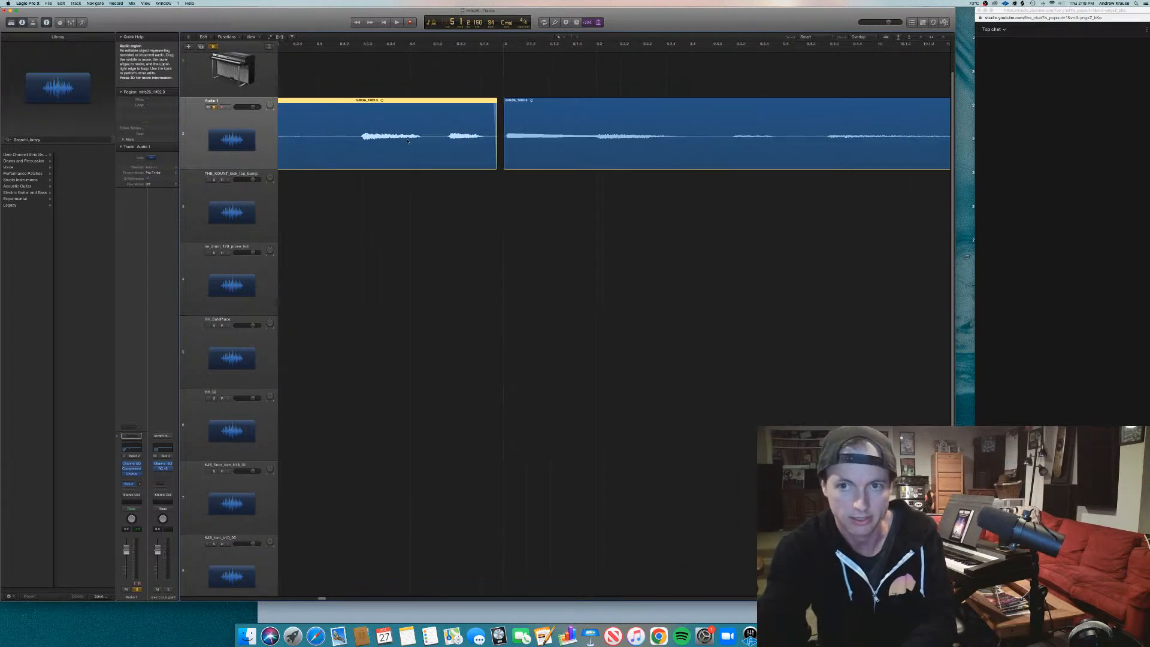
pyautogui.click(504, 143)
pyautogui.scroll(-5, 444, 122)
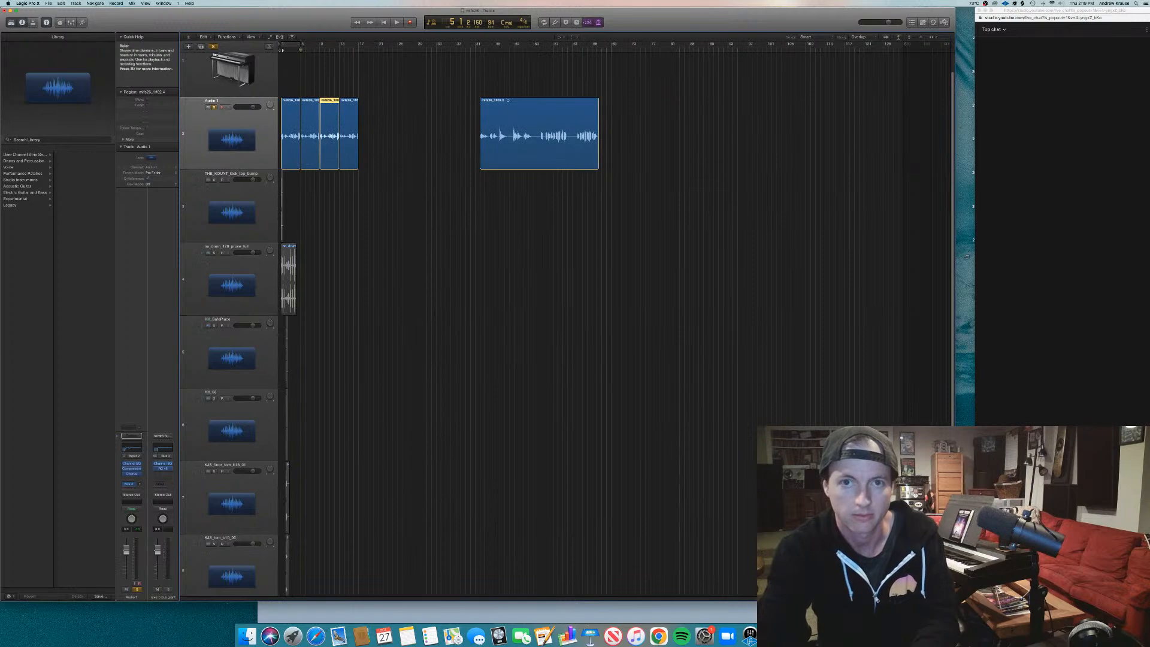
# Play the repeated guitar regions from the beginning to check the transitions between them.
pyautogui.press('space')
pyautogui.scroll(5, 319, 72)
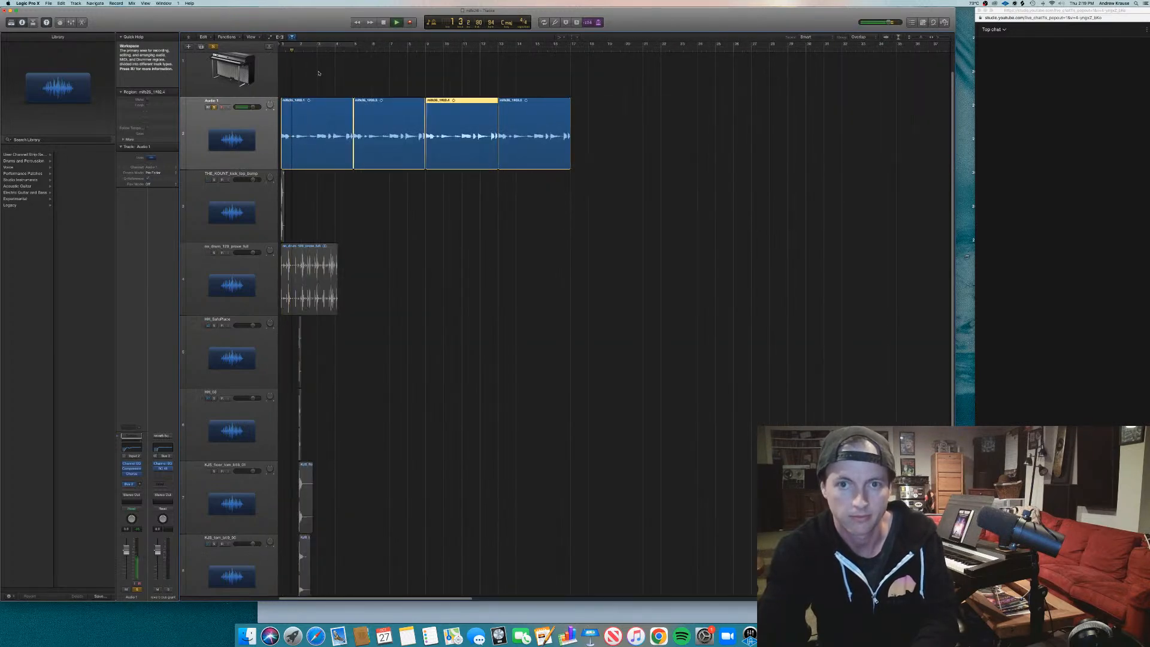
pyautogui.scroll(4, 319, 72)
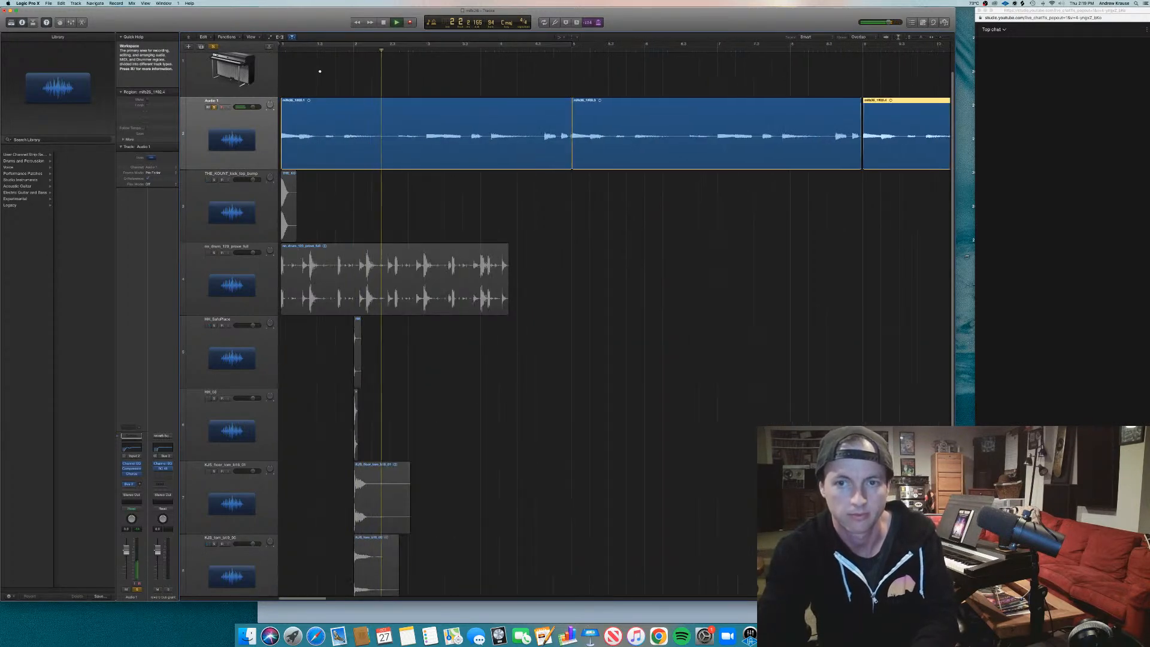
pyautogui.scroll(-8, 319, 73)
pyautogui.scroll(6, 526, 180)
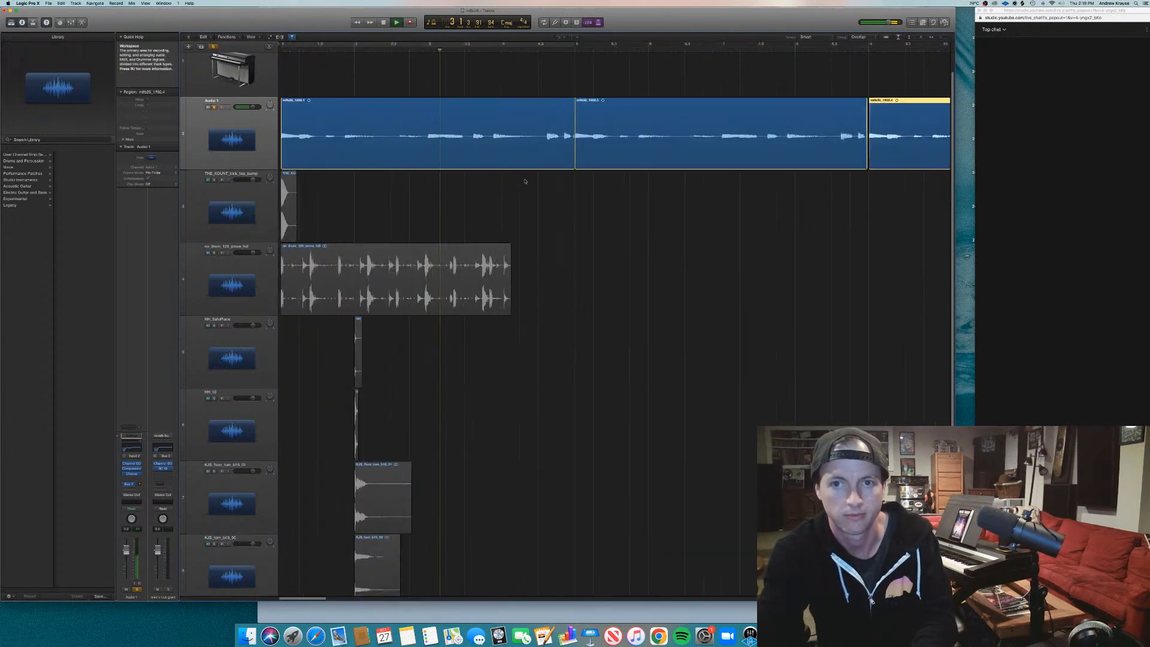
# Stop playback and trim a short stretch off the end of the first guitar region, just before bar 5.
pyautogui.click(573, 157)
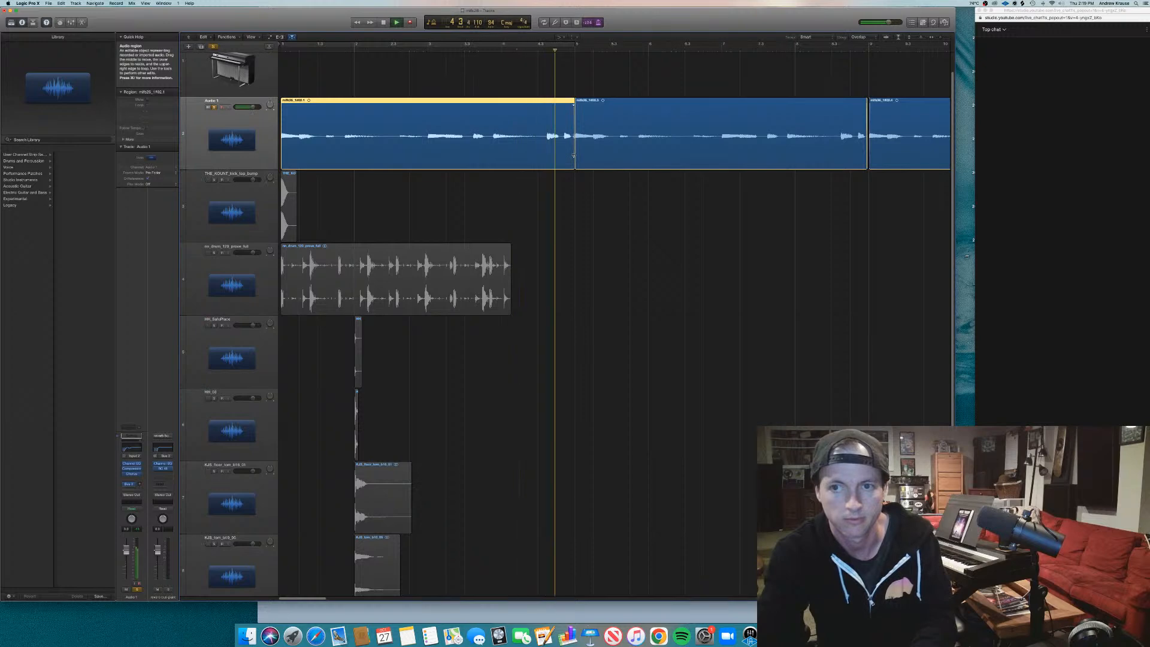
pyautogui.scroll(5, 577, 158)
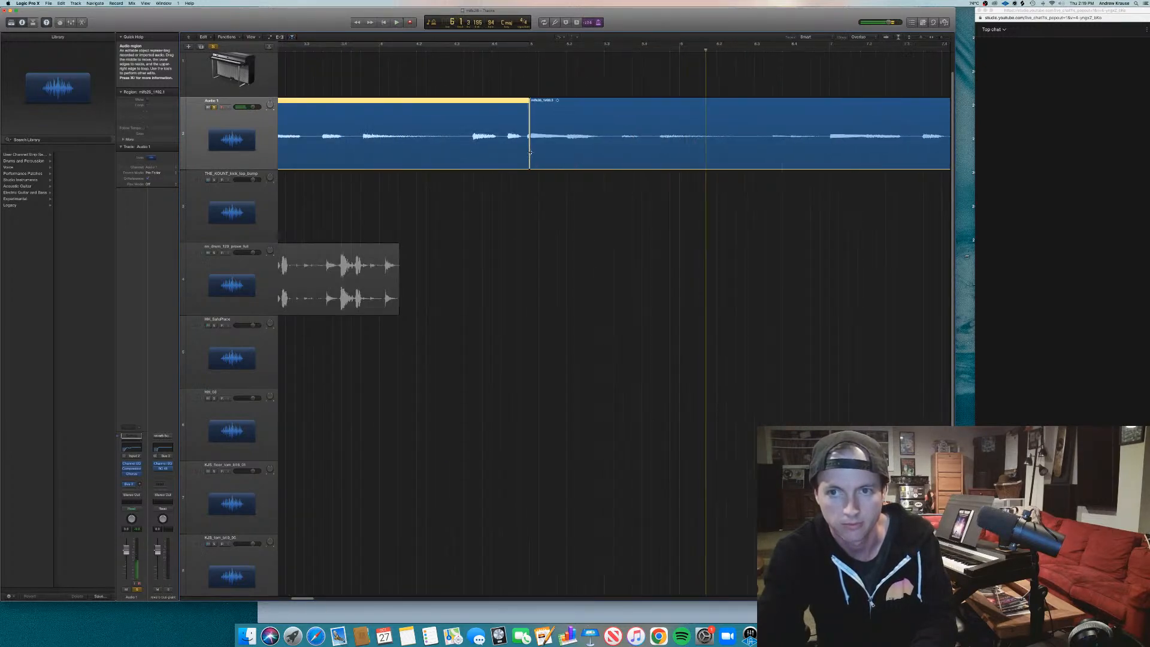
pyautogui.press('space')
pyautogui.scroll(3, 532, 153)
pyautogui.hscroll(2, 533, 157)
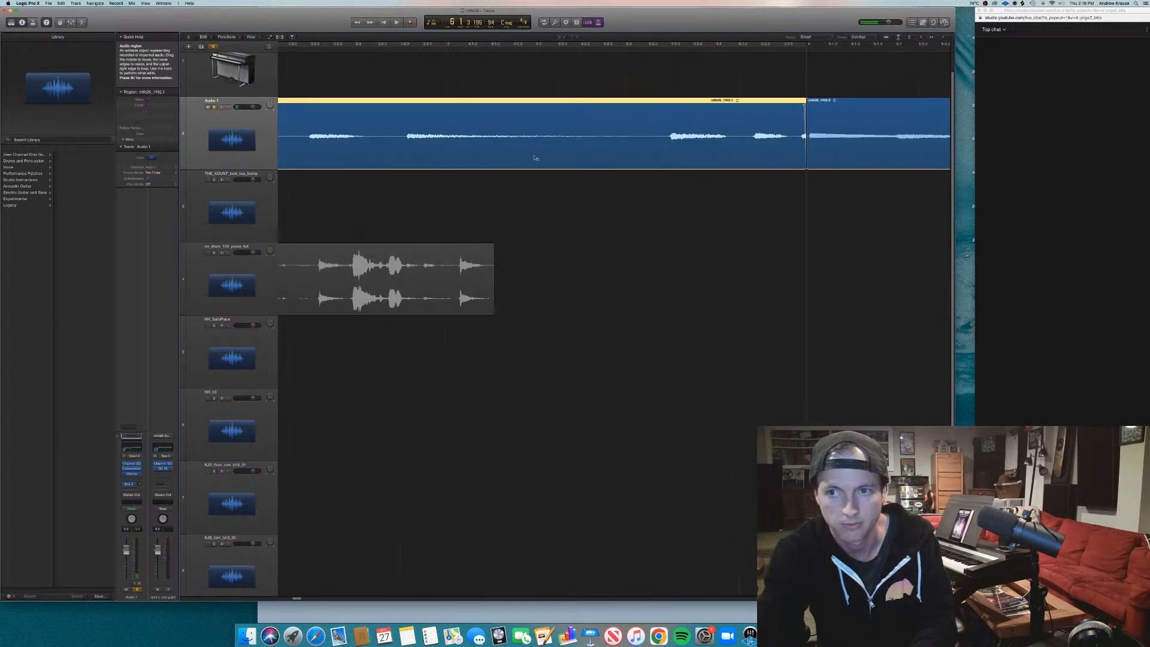
pyautogui.hscroll(4, 600, 171)
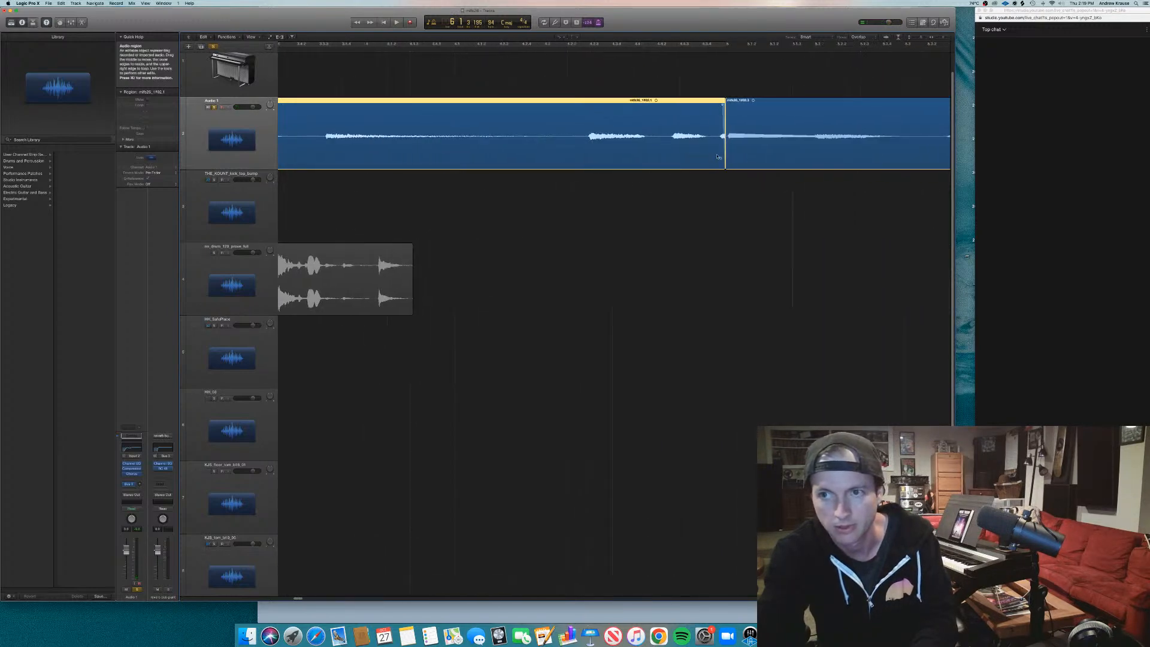
pyautogui.press('o')
pyautogui.click(723, 163)
pyautogui.moveTo(725, 164); pyautogui.dragTo(719, 163)
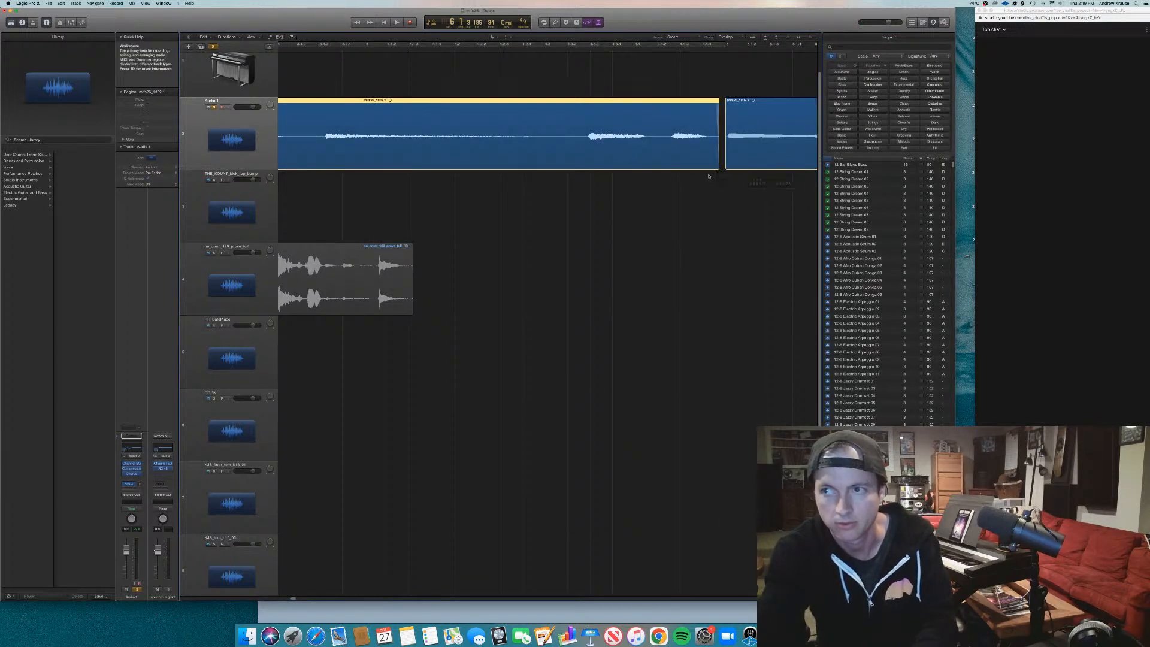
# Check the end of the second guitar region and slightly trim the end of the third, just before bar 13.
pyautogui.hscroll(15, 704, 178)
pyautogui.press('super+Left')
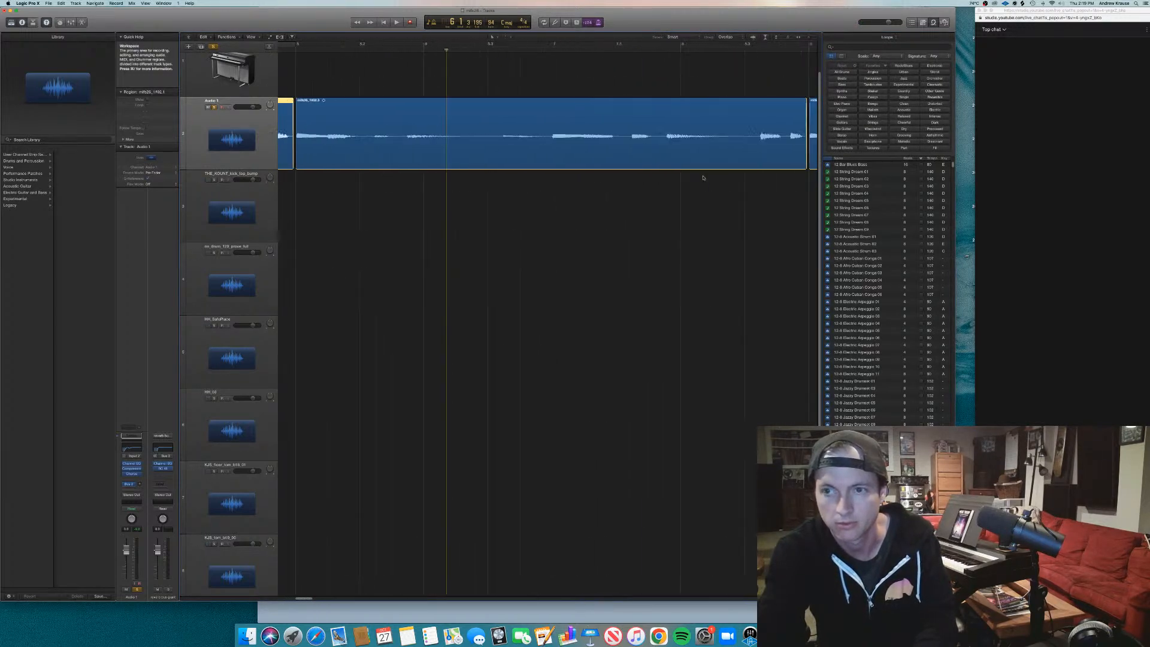
pyautogui.press('super+Left')
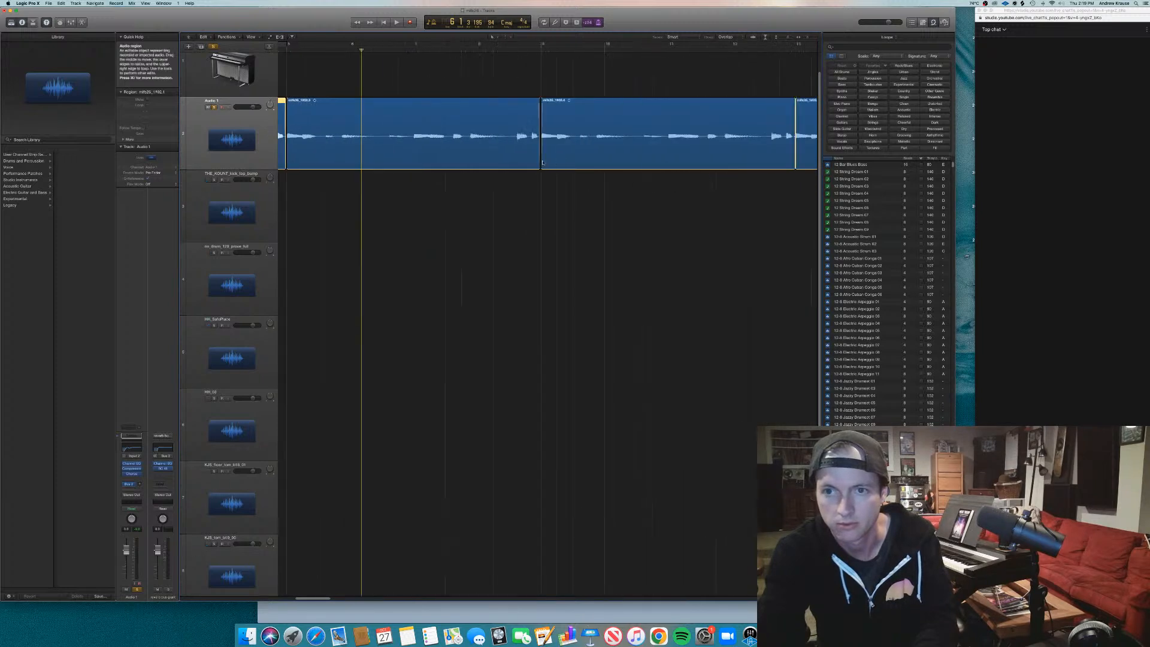
pyautogui.click(538, 149)
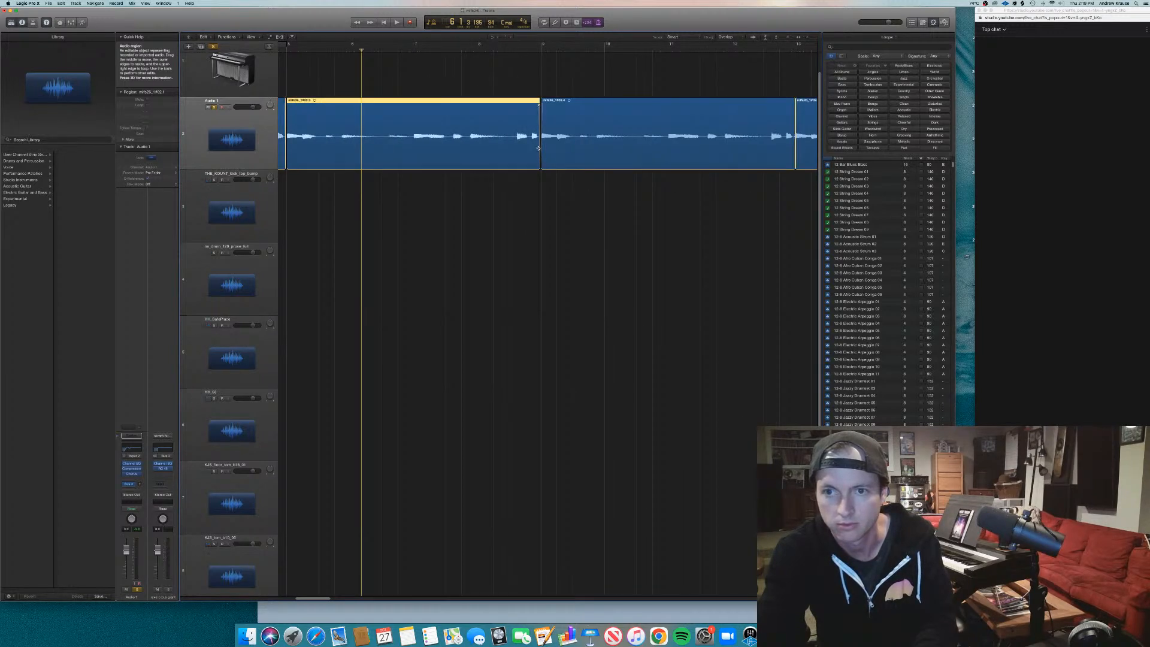
pyautogui.click(794, 144)
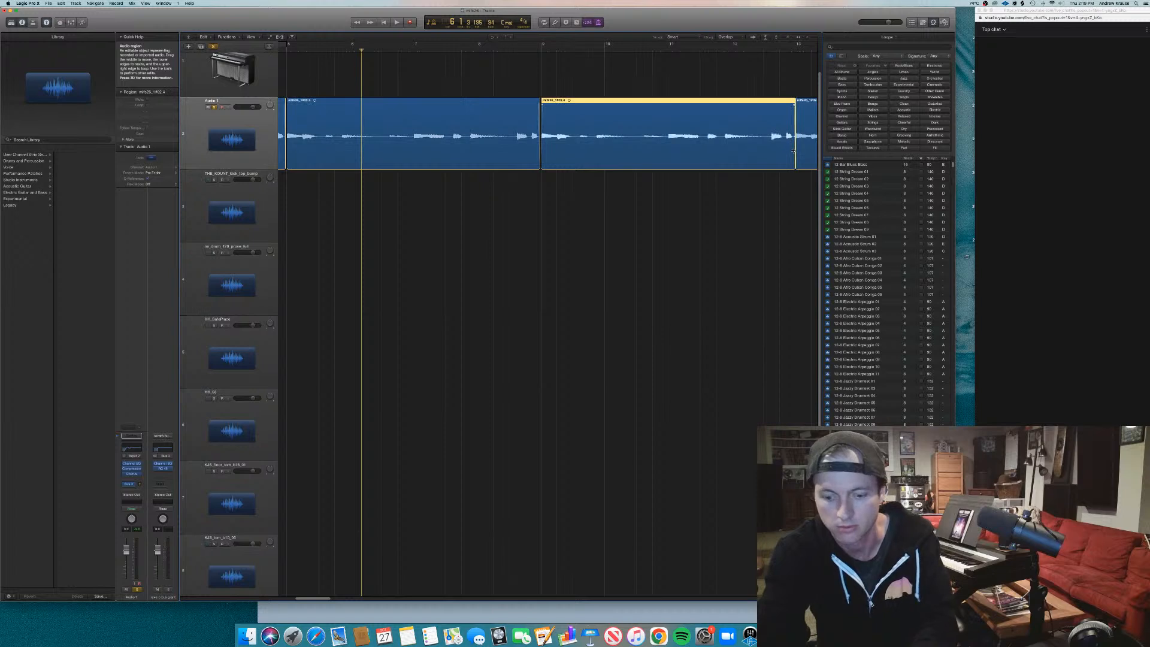
pyautogui.moveTo(794, 151); pyautogui.dragTo(794, 152)
pyautogui.scroll(-6, 752, 173)
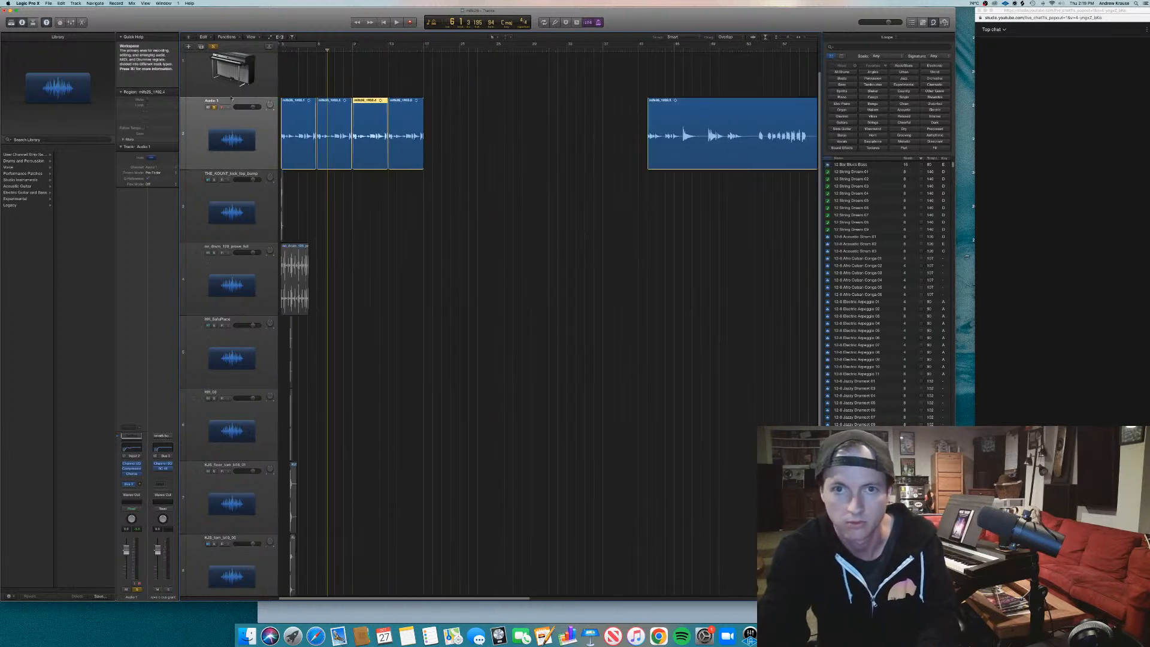
# Play the trimmed guitar regions from the start of the project and stop playback.
pyautogui.press('space')
pyautogui.press('Return')
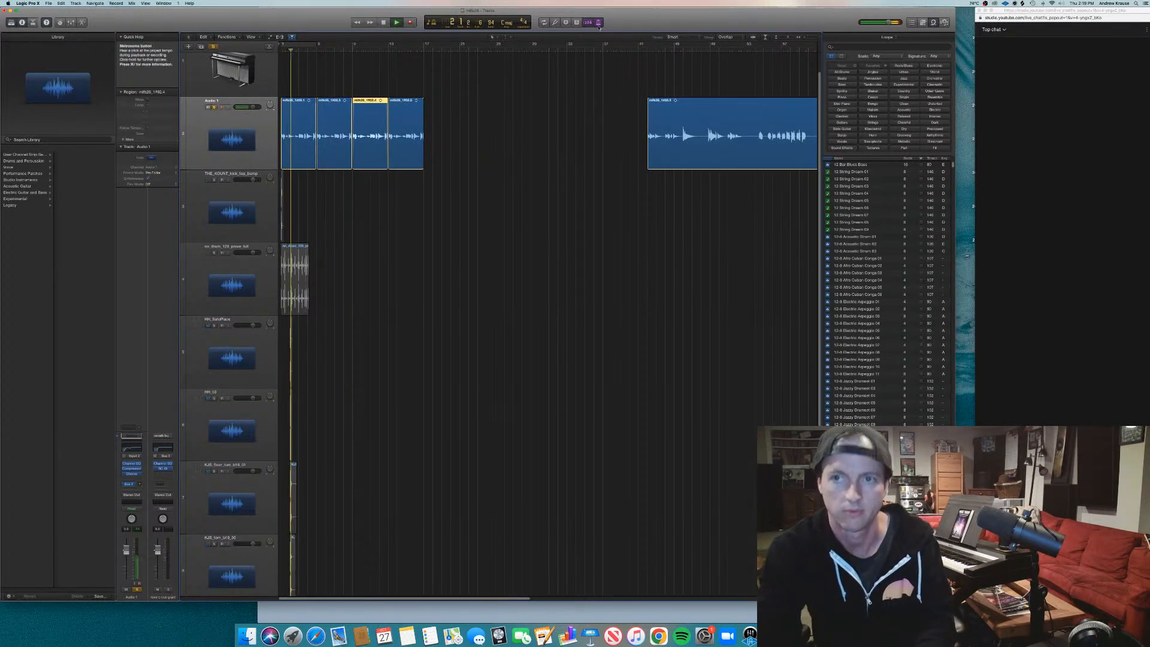
pyautogui.press('space')
# Return to the start of the arrangement and select the Classic Electric Piano track.
pyautogui.press('super+Right')
pyautogui.press('super+Right')
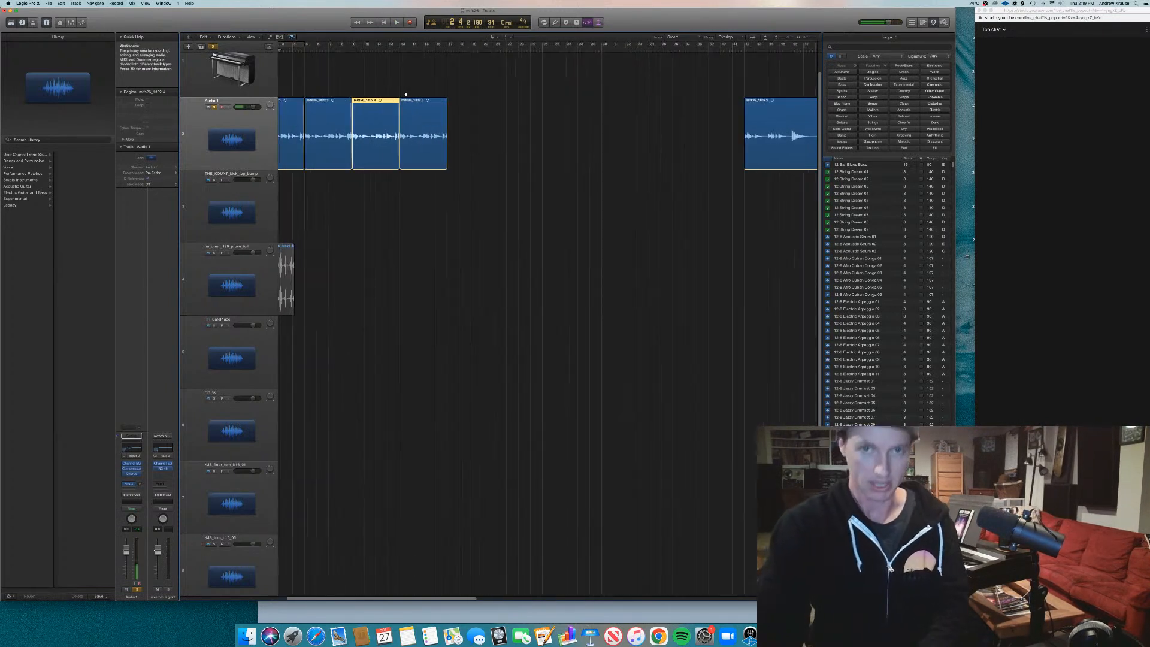
pyautogui.hscroll(-3, 287, 93)
pyautogui.click(245, 91)
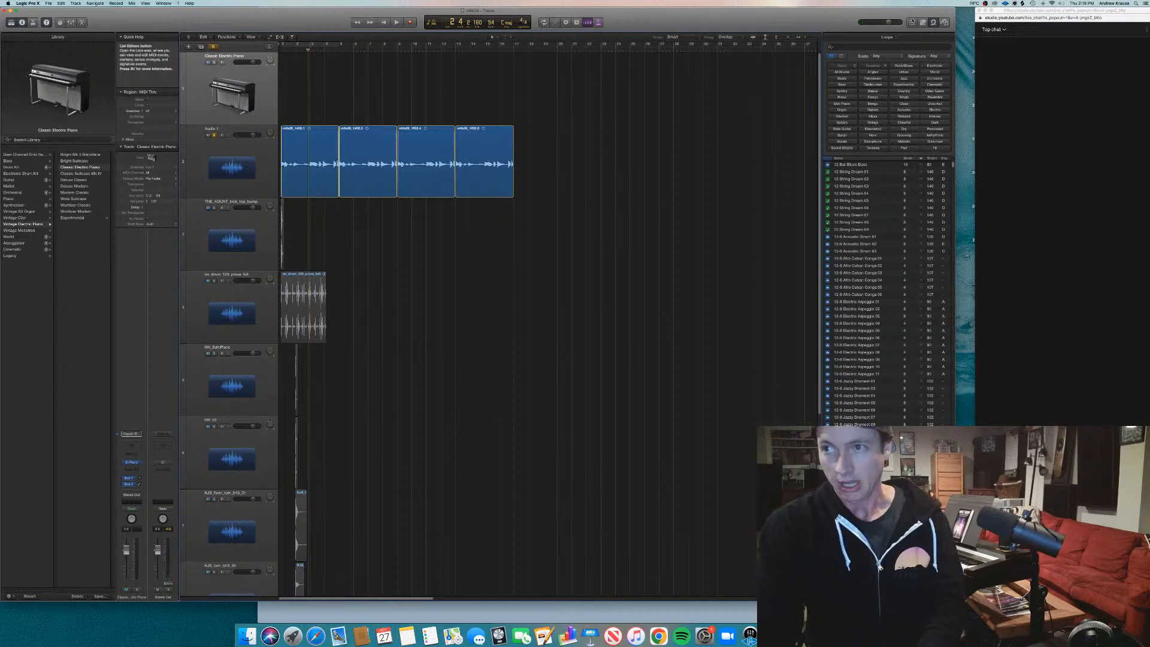
# Write the chords E Maj 7, B Maj 7, D Maj 7, A Maj 7 and, below them, C Maj 7 in the project notes.
pyautogui.click(924, 23)
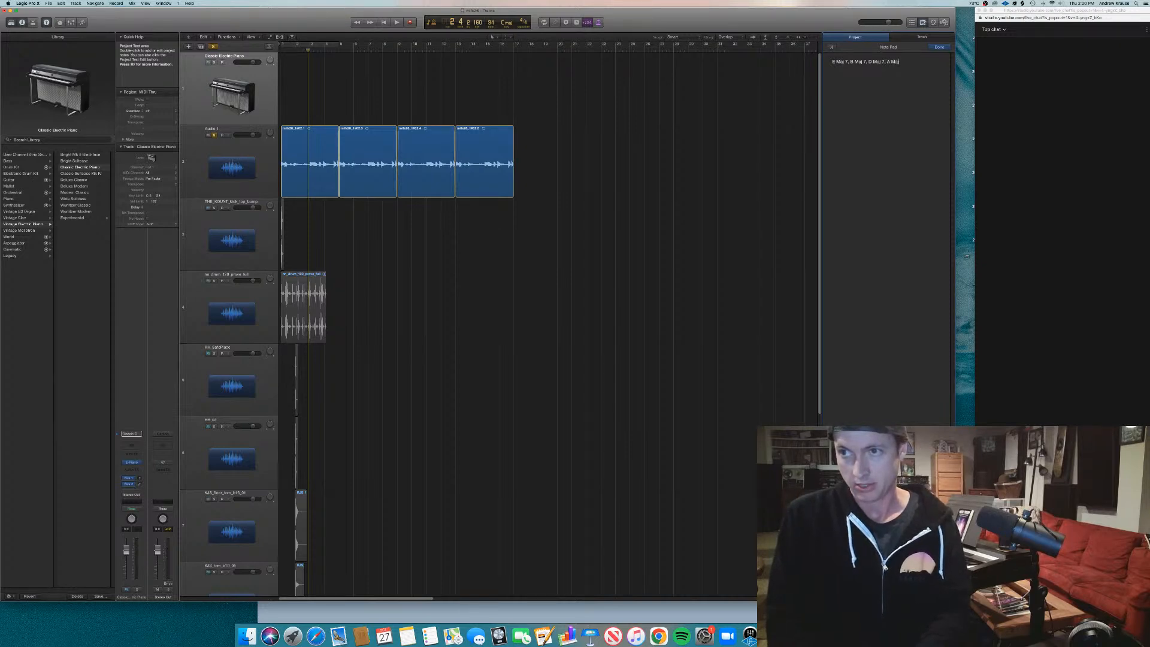
pyautogui.write('C Maj 7')
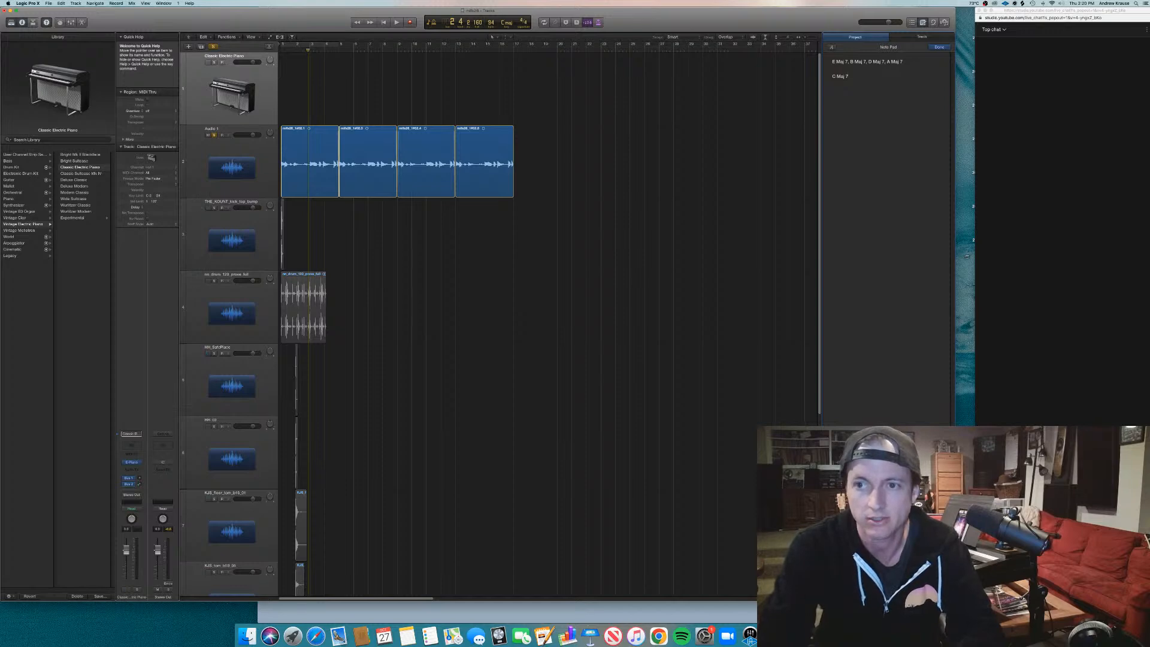
# Switch to Chrome and check the live stream's analytics in YouTube Studio.
pyautogui.click(754, 612)
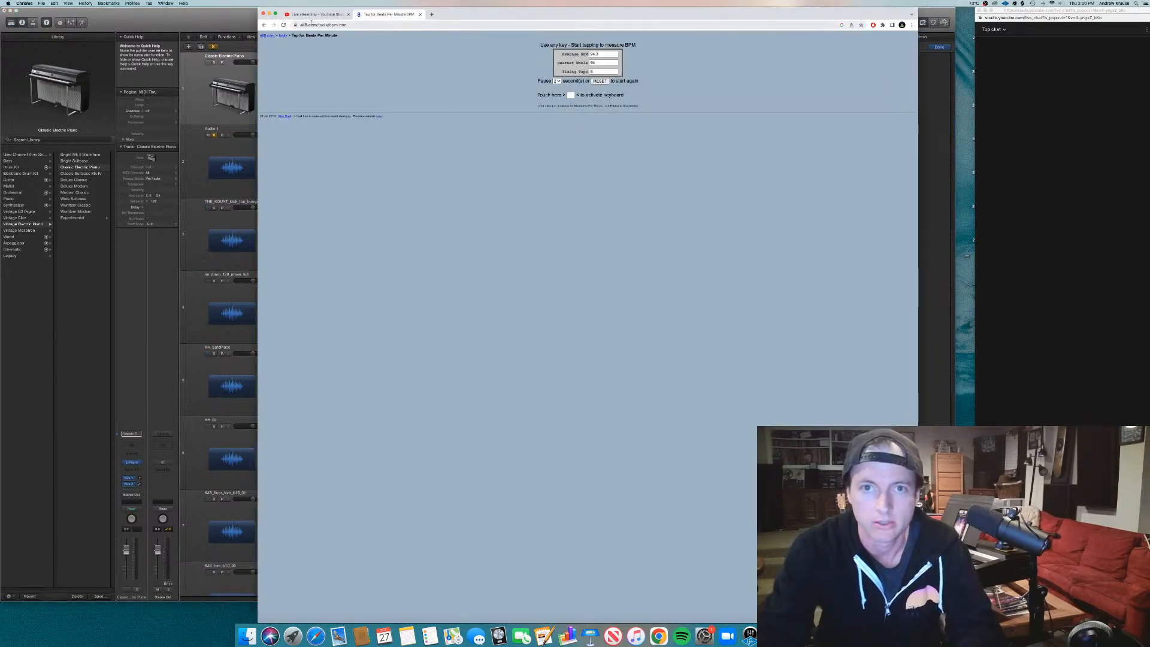
pyautogui.click(323, 17)
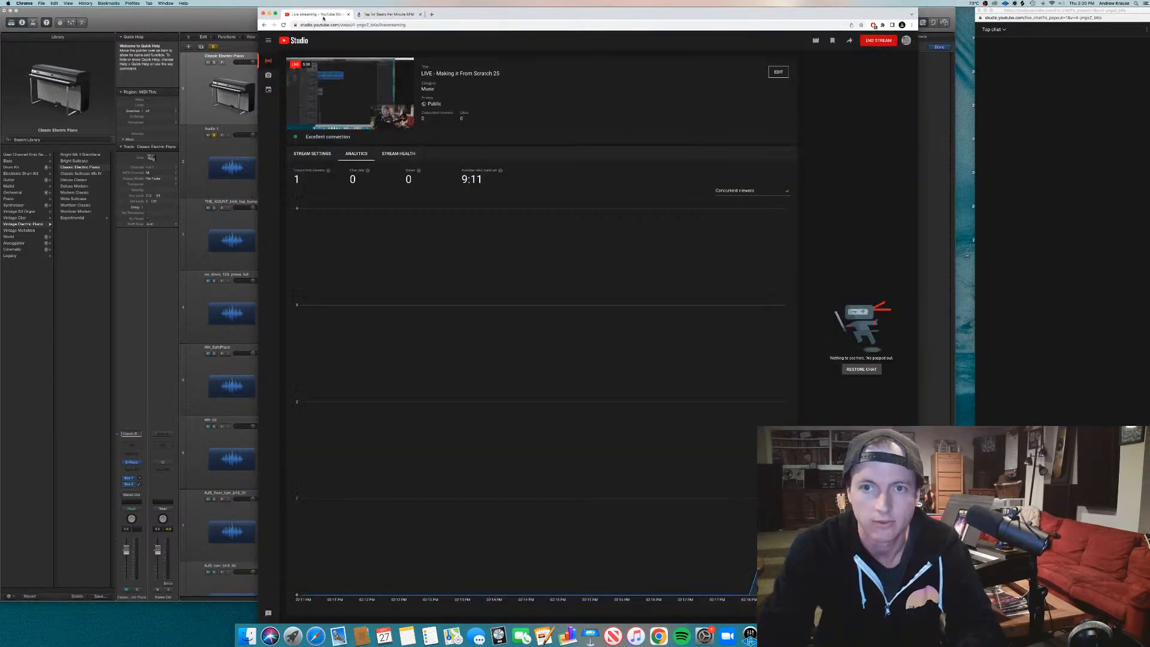
# Switch back to Logic Pro and solo the kick drum track below the guitar.
pyautogui.click(394, 18)
pyautogui.click(269, 14)
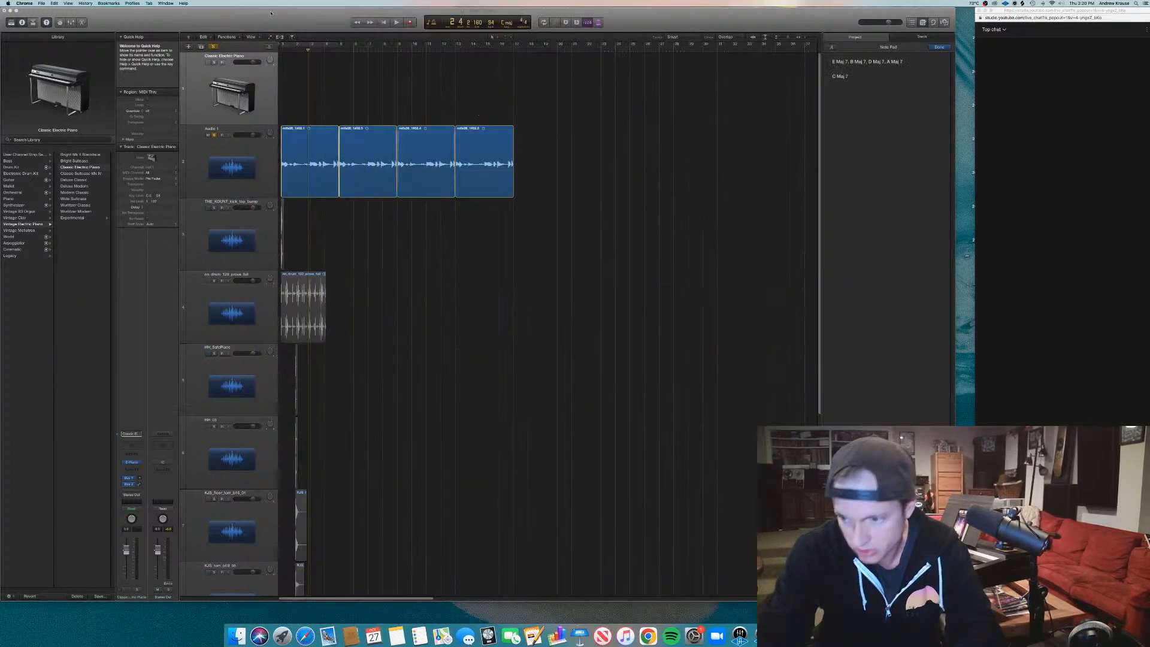
pyautogui.click(364, 257)
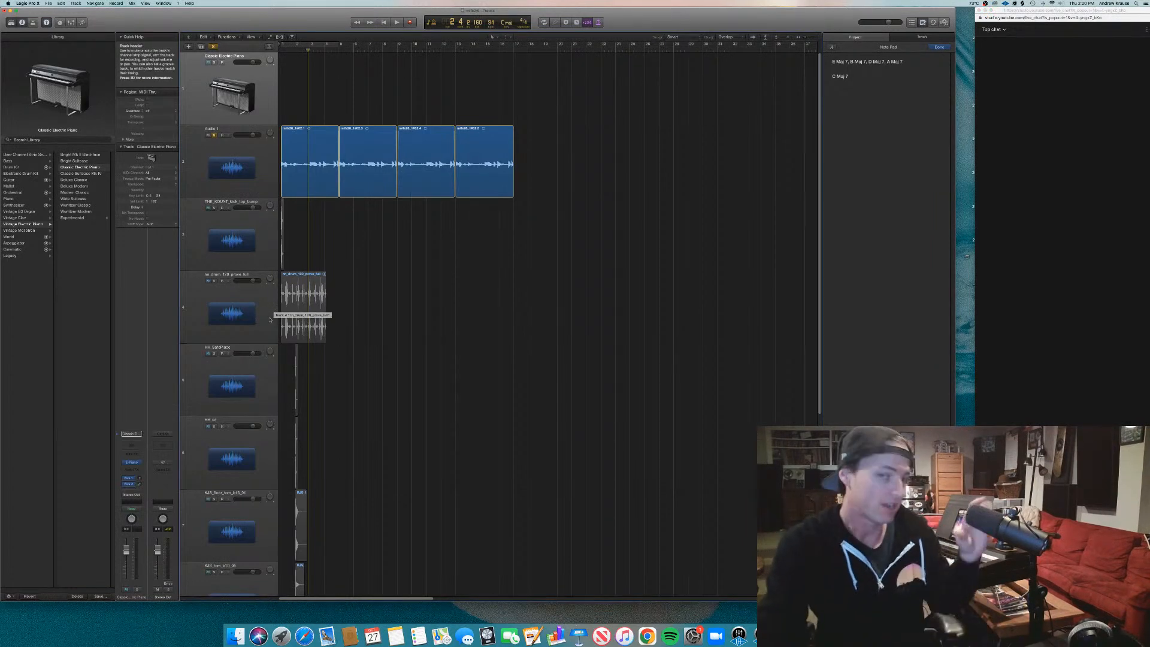
pyautogui.click(215, 215)
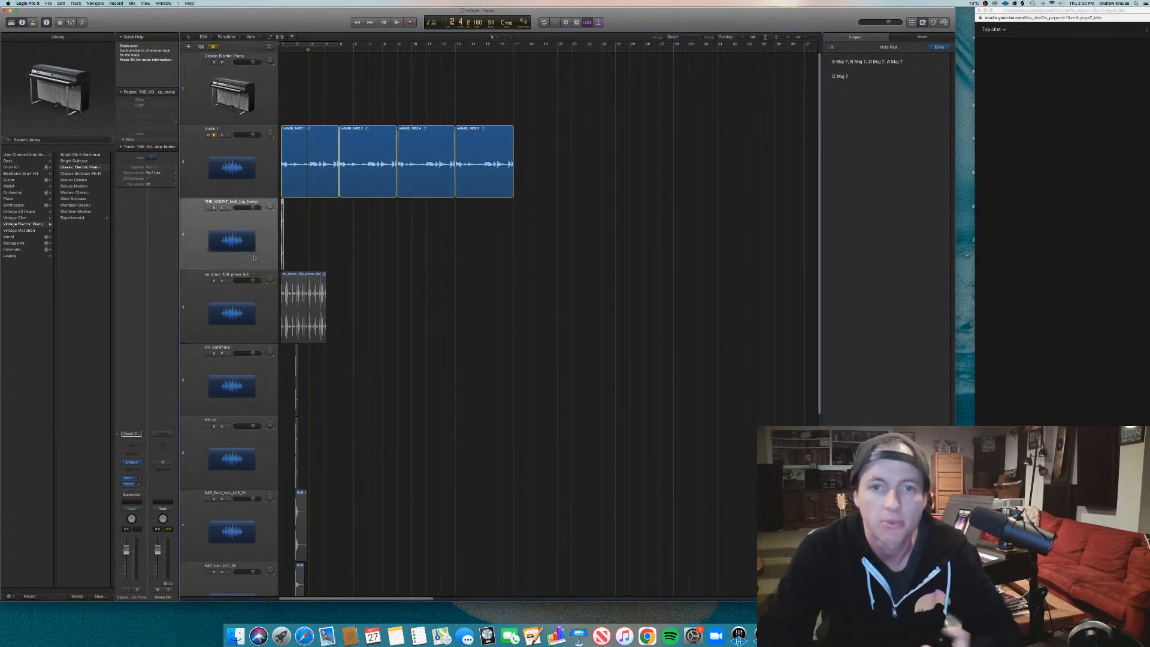
pyautogui.click(213, 208)
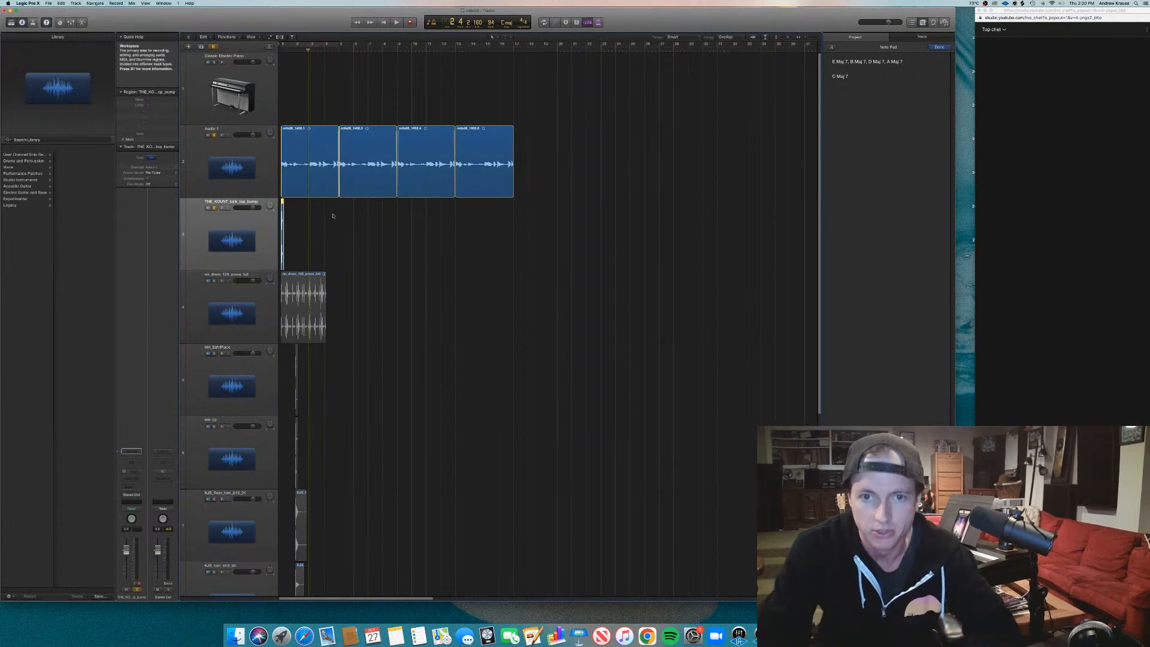
# Lower the kick track's volume and play it with the guitar, cycling over the first four bars.
pyautogui.click(250, 202)
pyautogui.click(227, 203)
pyautogui.press('space')
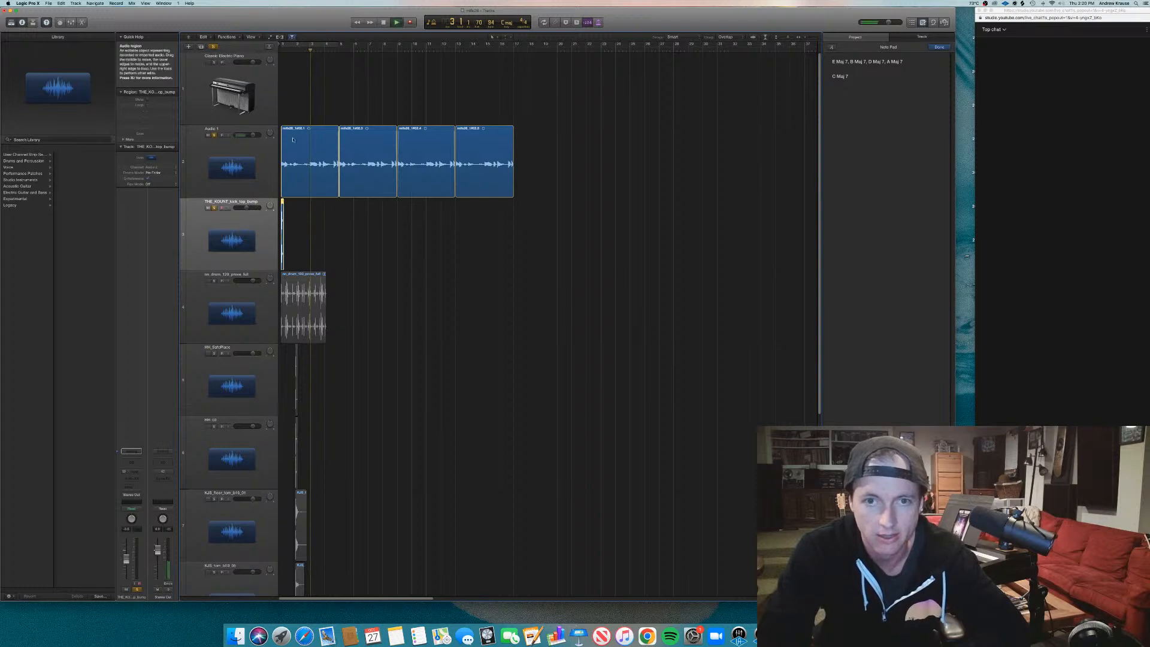
pyautogui.press('space')
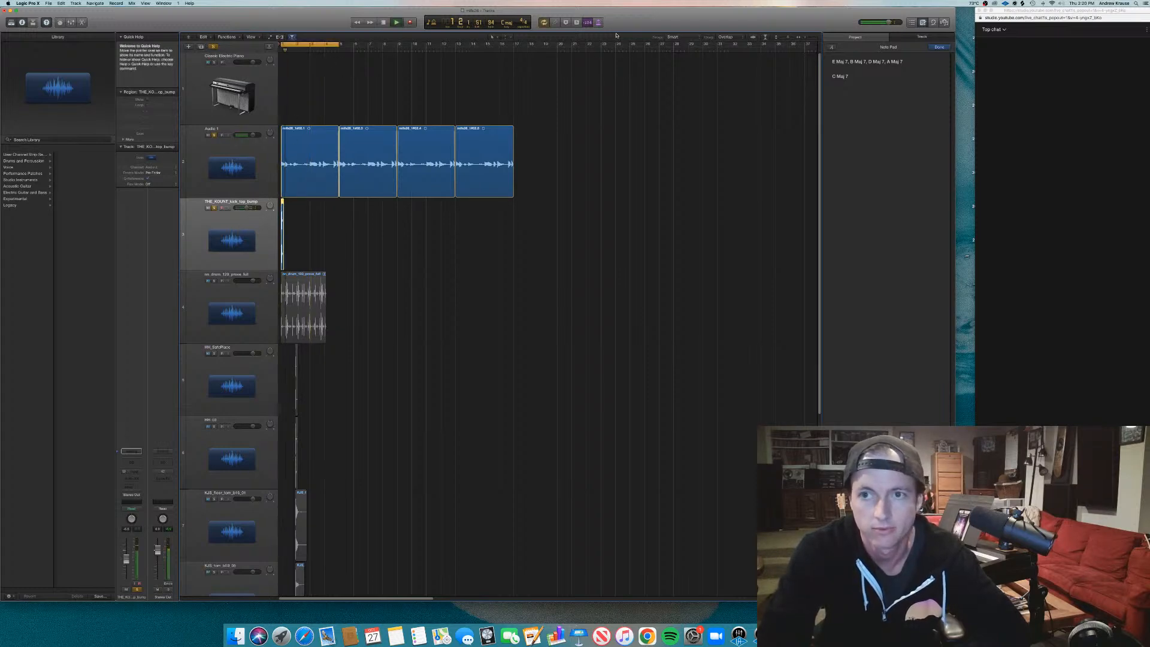
pyautogui.press('super+Right')
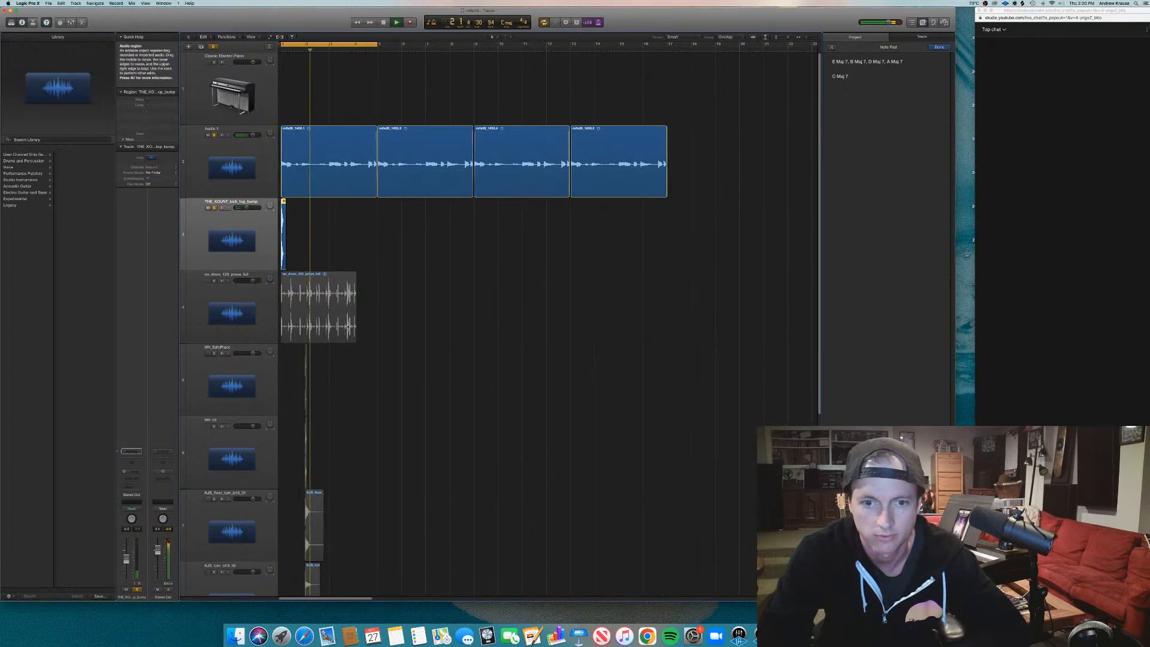
pyautogui.press('space')
# Solo the two hi-hat tracks and move both of their samples to the start of bar 1.
pyautogui.click(233, 381)
pyautogui.click(235, 436)
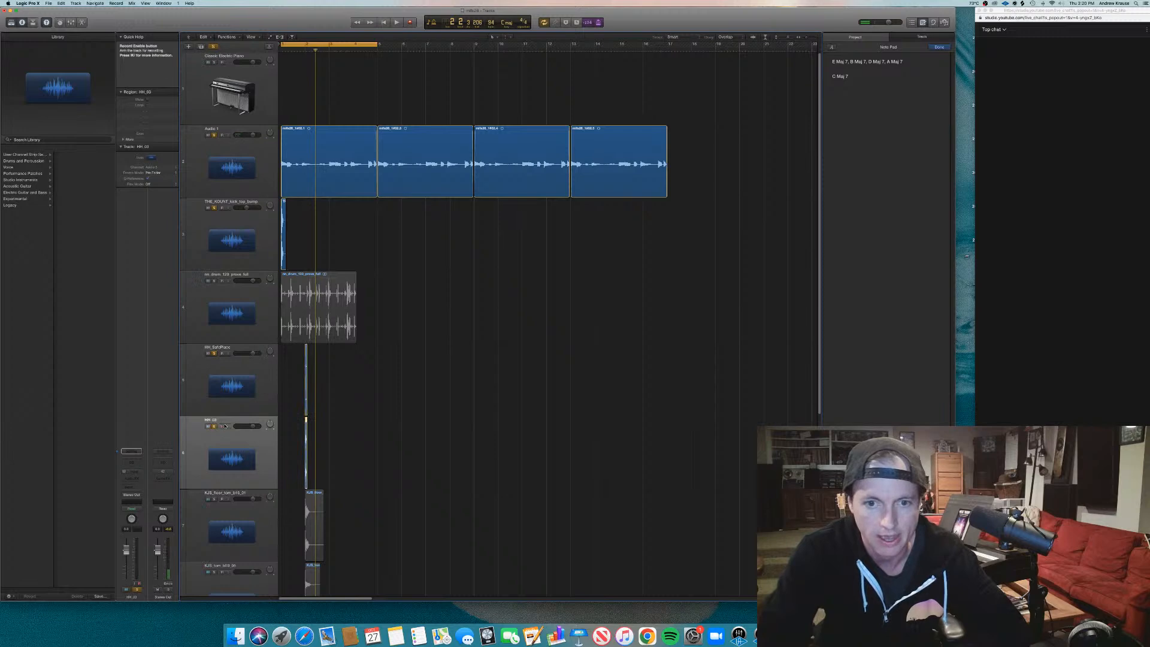
pyautogui.press('super+Right')
pyautogui.press('super+Right')
pyautogui.press('super+Right')
pyautogui.moveTo(484, 440); pyautogui.dragTo(285, 442)
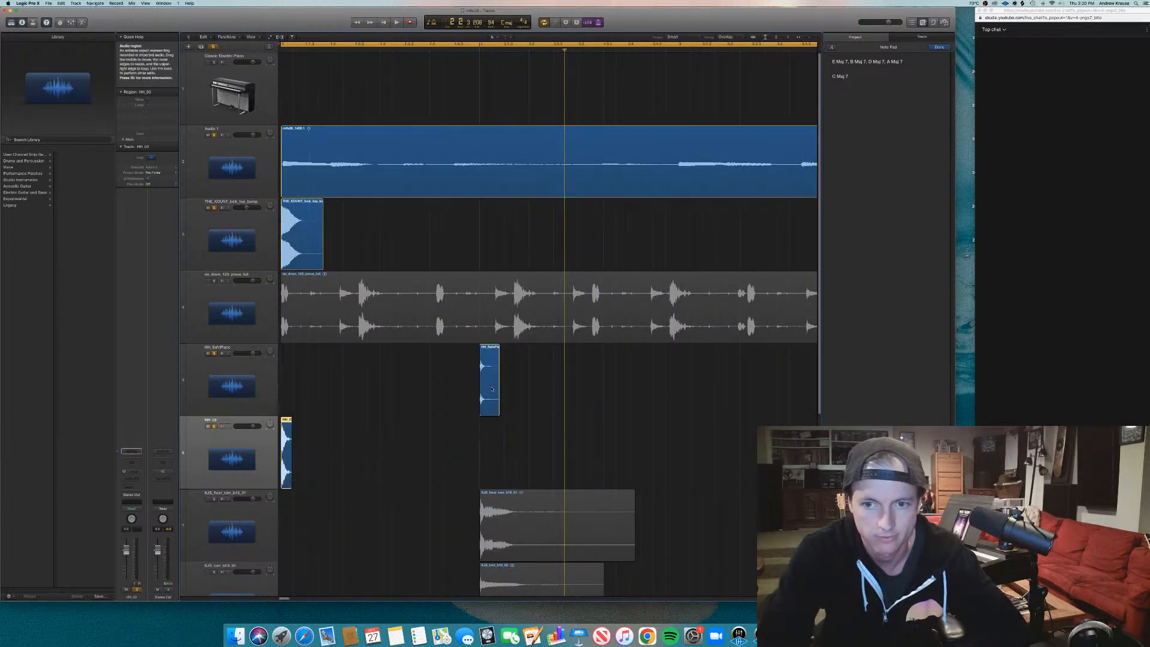
pyautogui.moveTo(492, 389); pyautogui.dragTo(292, 389)
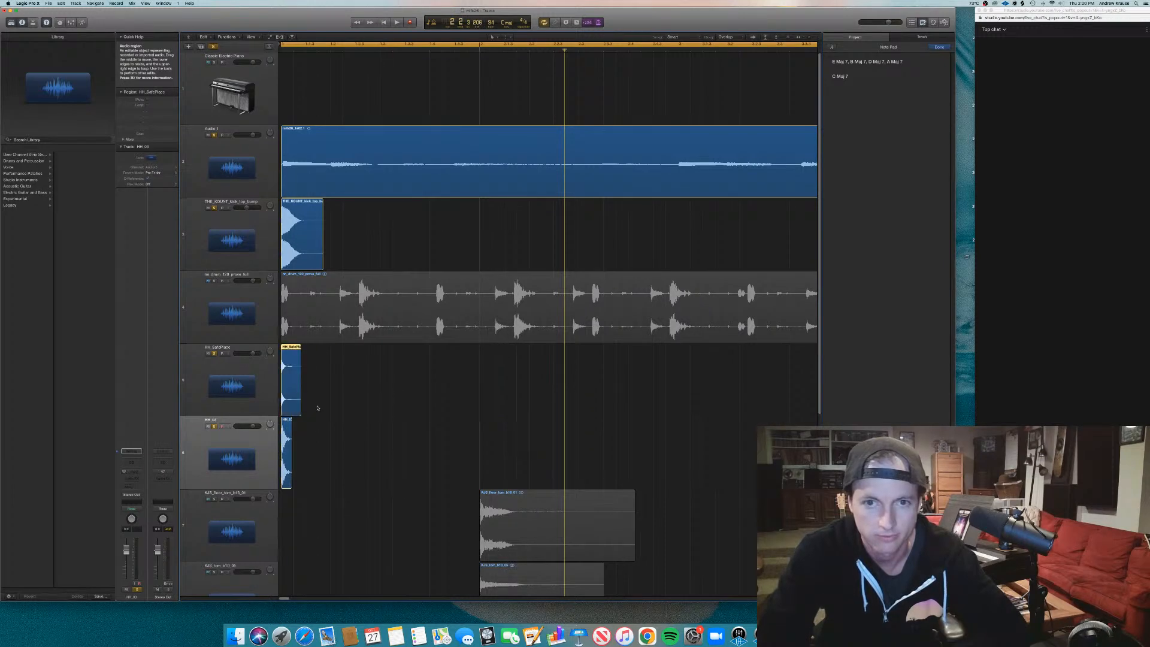
# Play the beat from the start and lower the volume of the upper hi-hat track.
pyautogui.press('Return')
pyautogui.press('space')
pyautogui.press('space')
pyautogui.click(236, 399)
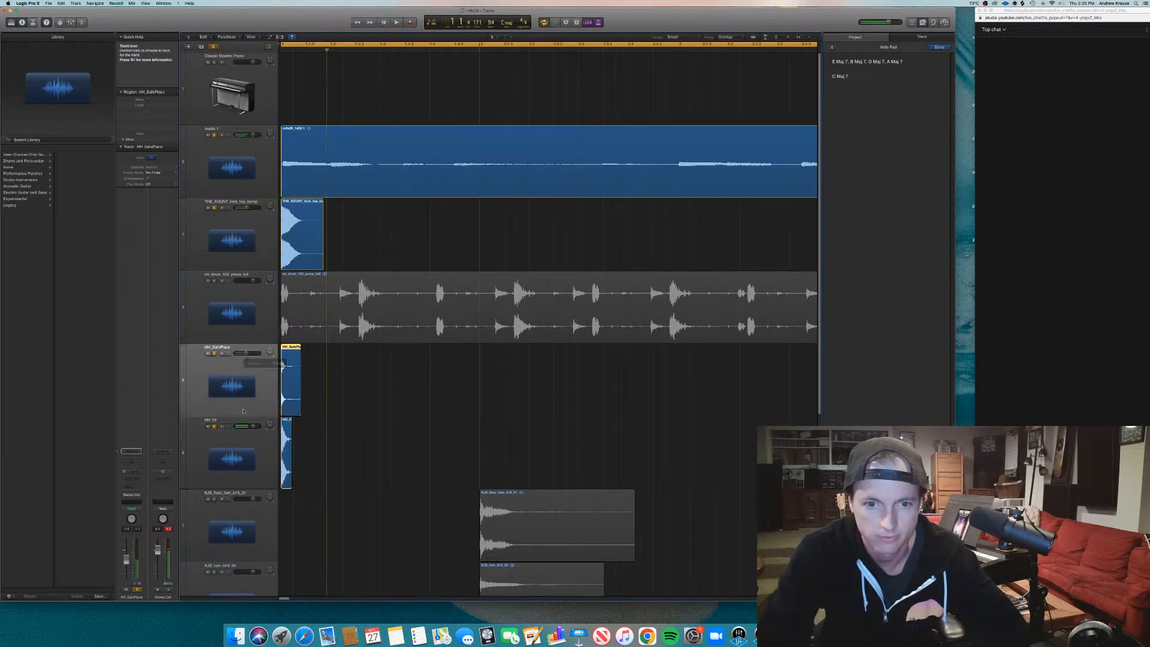
pyautogui.press('Return')
pyautogui.press('space')
# Copy the upper track's hi-hat hit onto each beat of bar 1.
pyautogui.moveTo(299, 414); pyautogui.dragTo(342, 411)
pyautogui.press('super+Left')
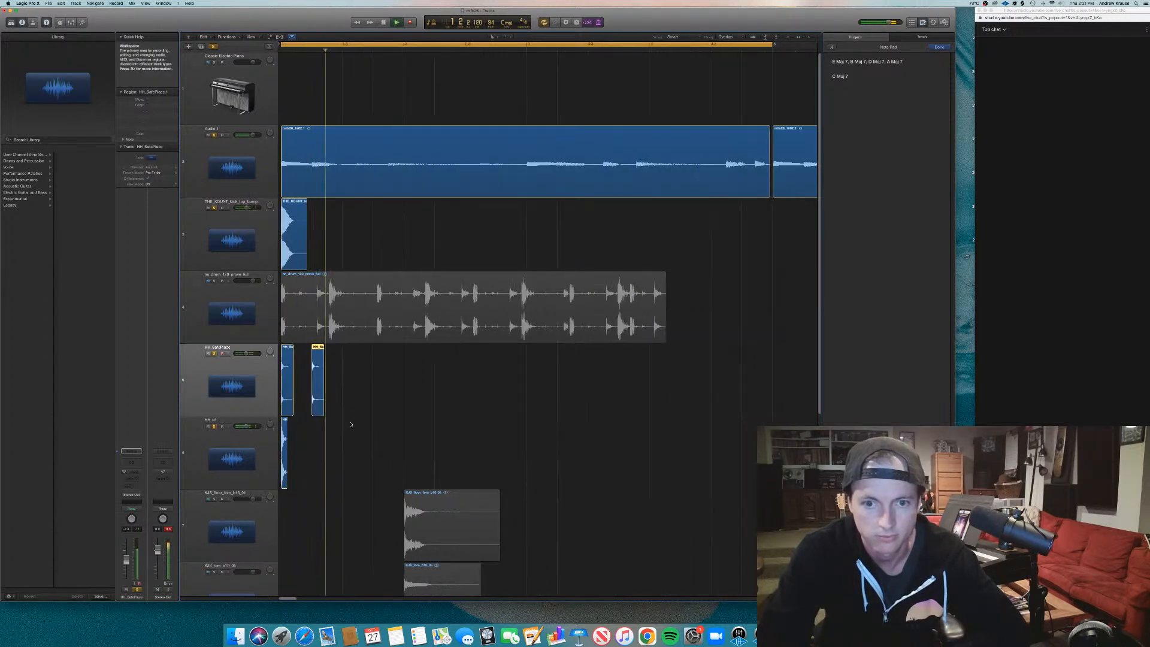
pyautogui.keyDown('shift'); pyautogui.click(286, 382); pyautogui.keyUp('shift')
pyautogui.moveTo(285, 382); pyautogui.dragTo(346, 390)
pyautogui.press('space')
# Duplicate the upper track's hi-hat hits onto the off-beats of bar 1 to form an eighth-note pattern.
pyautogui.moveTo(441, 392); pyautogui.dragTo(313, 381)
pyautogui.press('super+Right')
pyautogui.press('super+Right')
pyautogui.press('super+Right')
pyautogui.press('super+Right')
pyautogui.press('super+Left')
pyautogui.press('super+Left')
pyautogui.press('super+Left')
pyautogui.press('super+Left')
pyautogui.press('space')
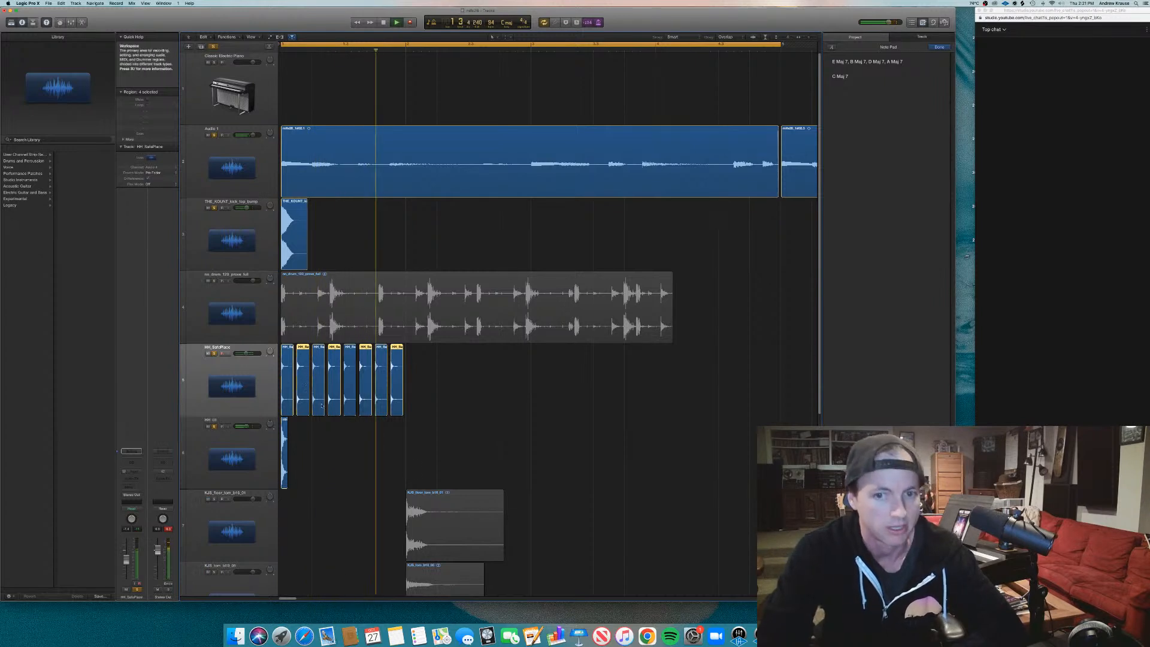
# Copy the bar 1 hits of both hi-hat tracks into bar 2 and play them back.
pyautogui.moveTo(285, 429); pyautogui.dragTo(412, 383)
pyautogui.press('space')
pyautogui.scroll(-5, 414, 424)
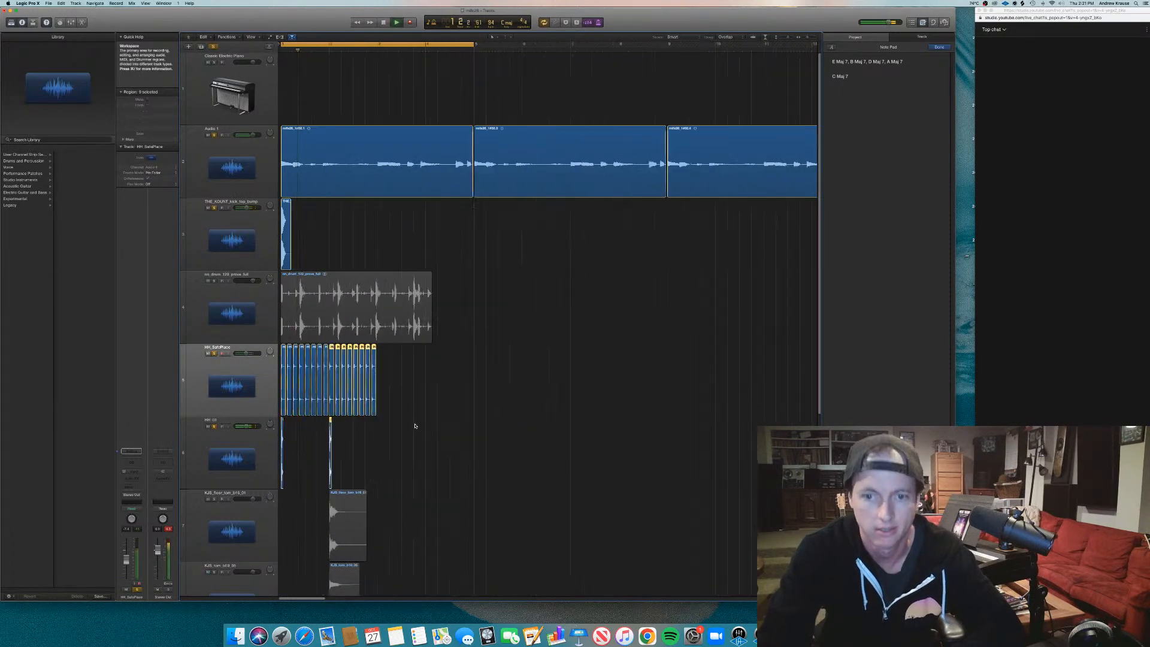
pyautogui.scroll(3, 414, 424)
pyautogui.scroll(2, 414, 424)
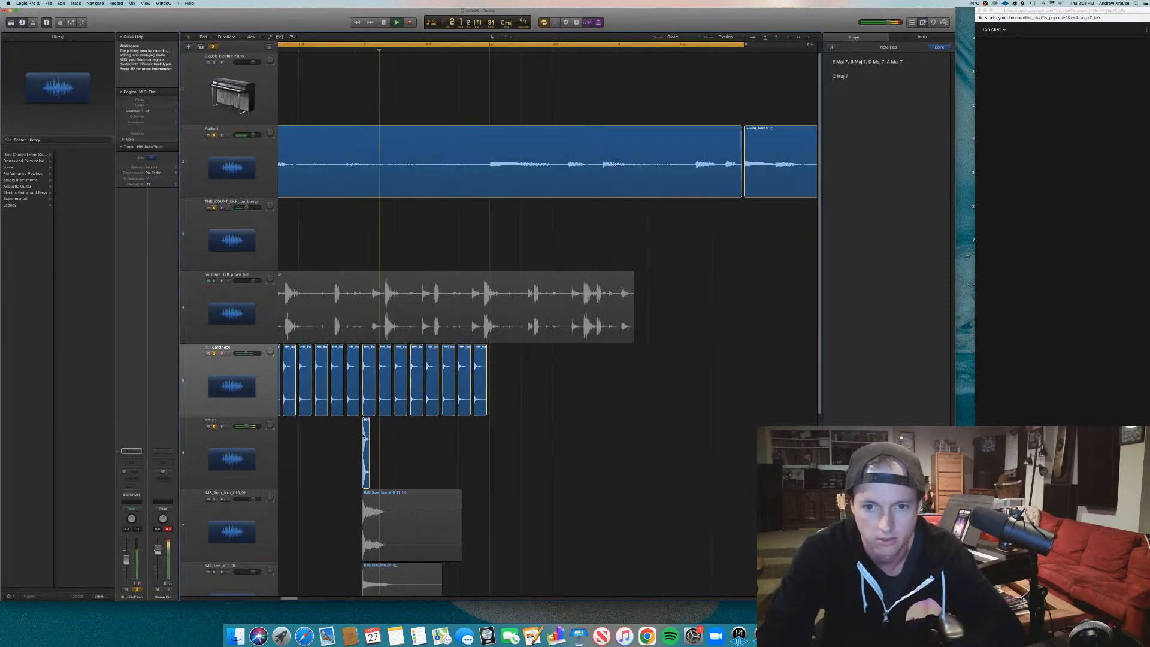
# Move the lower track's second hi-hat hit back to the last eighth note of bar 1, aligned with the upper hi-hat.
pyautogui.moveTo(363, 436); pyautogui.dragTo(348, 437)
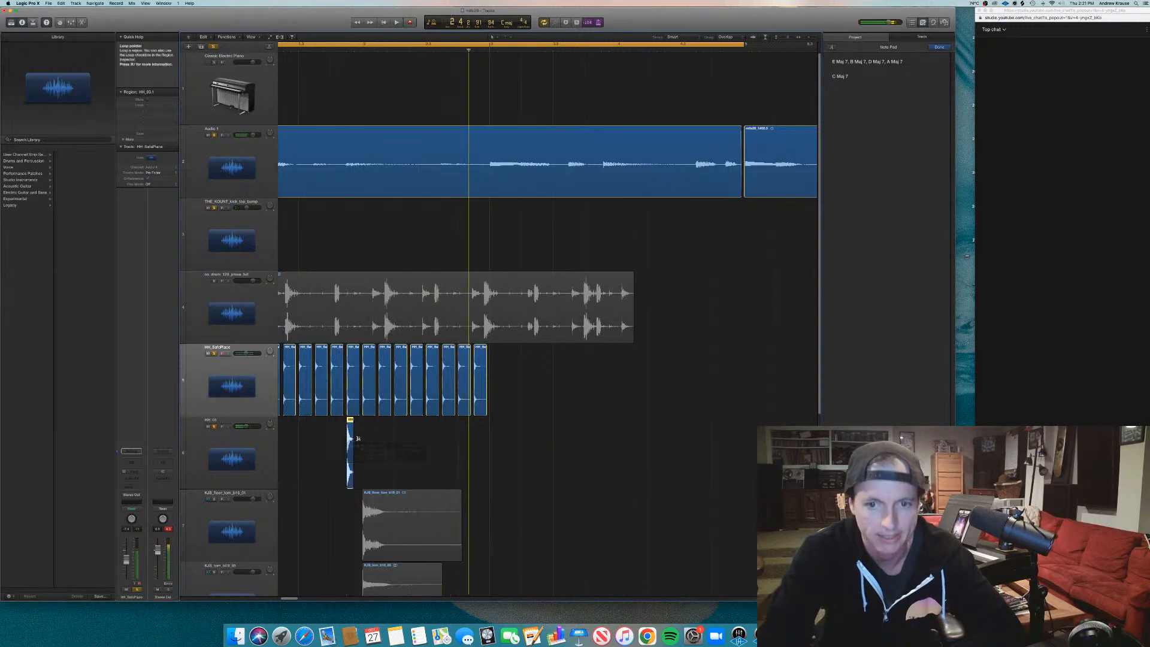
pyautogui.scroll(6, 355, 438)
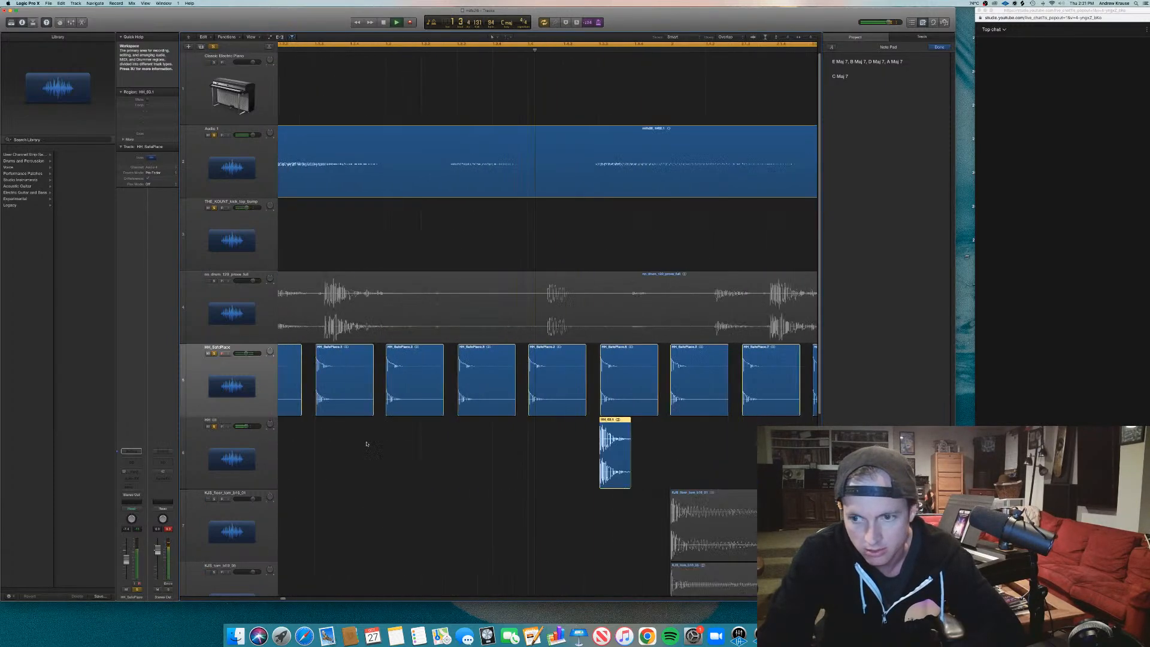
pyautogui.moveTo(461, 458); pyautogui.dragTo(461, 459)
pyautogui.press('super+Right')
pyautogui.press('super+Right')
pyautogui.press('super+Right')
pyautogui.press('super+Right')
pyautogui.press('super+Right')
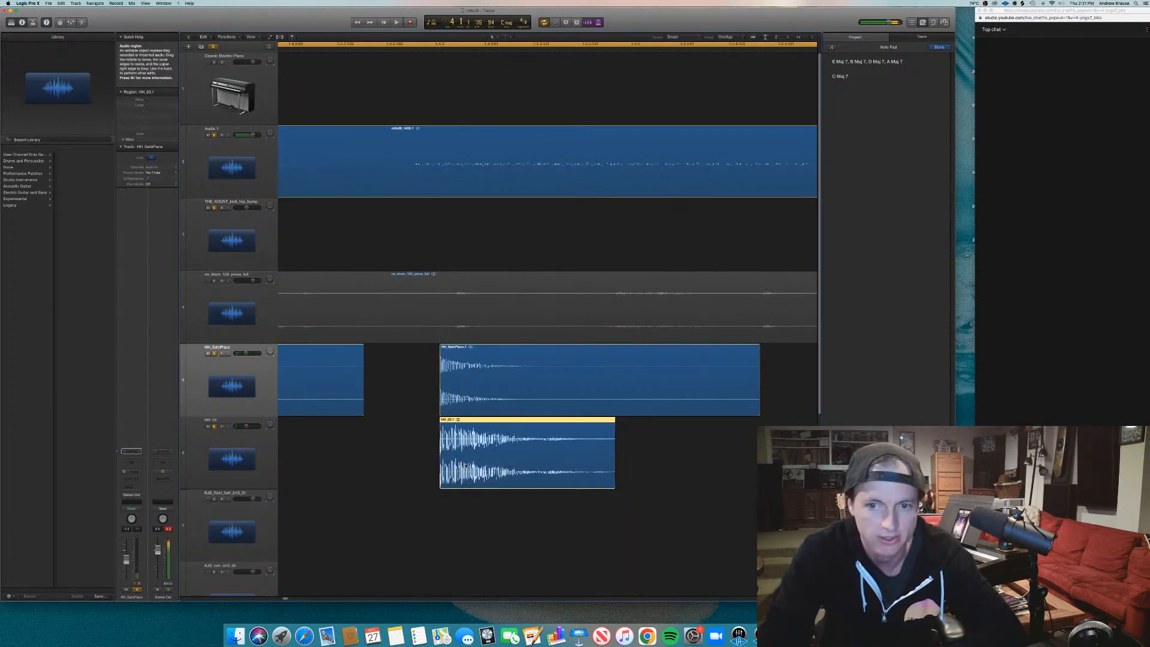
# Copy the lower track's hi-hat hit onto beats 3 and 4 of bar 2.
pyautogui.press('super+Left')
pyautogui.press('super+Left')
pyautogui.press('super+Left')
pyautogui.press('super+Left')
pyautogui.press('super+Left')
pyautogui.press('super+Left')
pyautogui.press('super+Left')
pyautogui.press('super+Left')
pyautogui.press('super+Left')
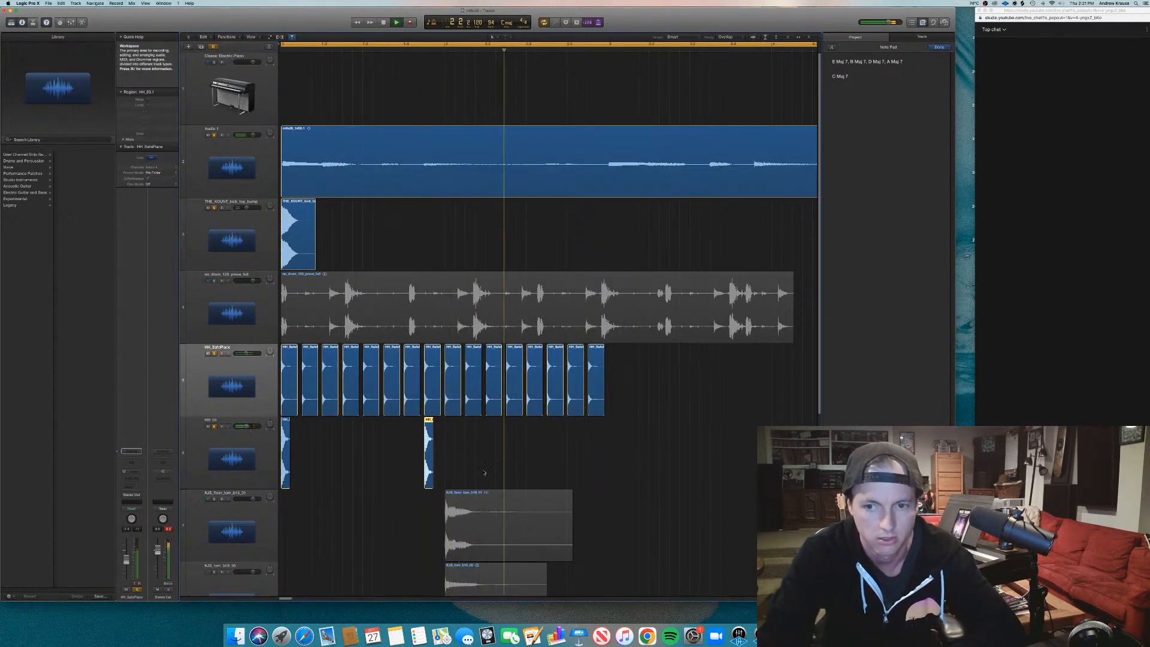
pyautogui.moveTo(428, 458); pyautogui.dragTo(572, 457)
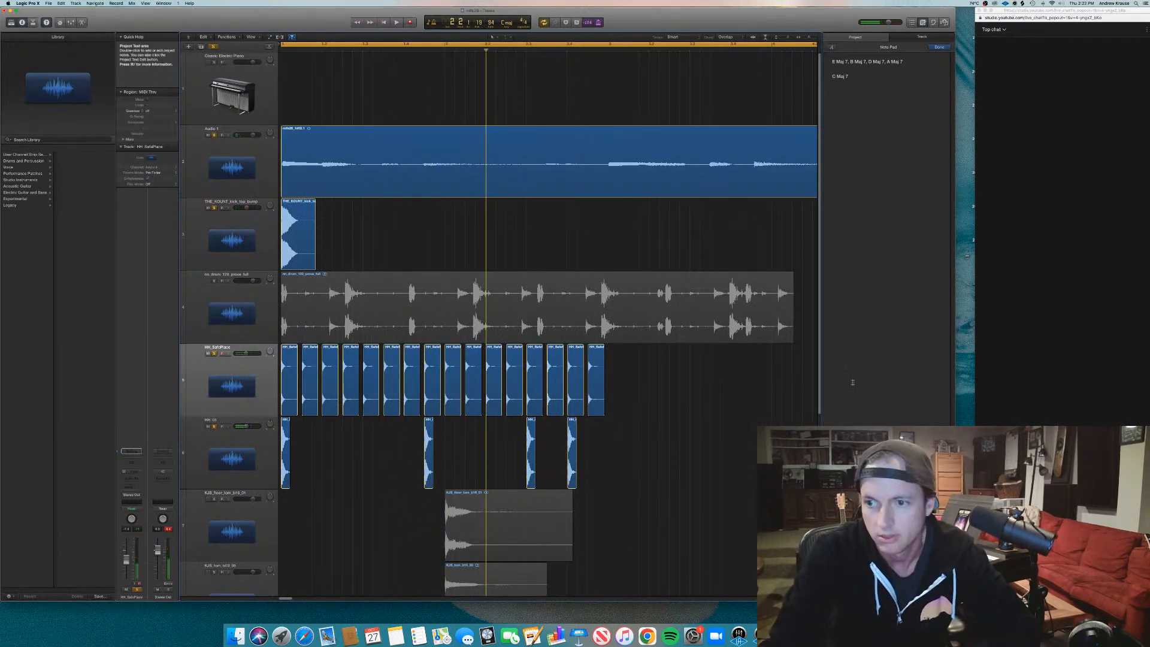
# Solo the KSHMR hip hop snare track and place its hits on beats 2 and 4 of all four bars.
pyautogui.scroll(-5, 819, 390)
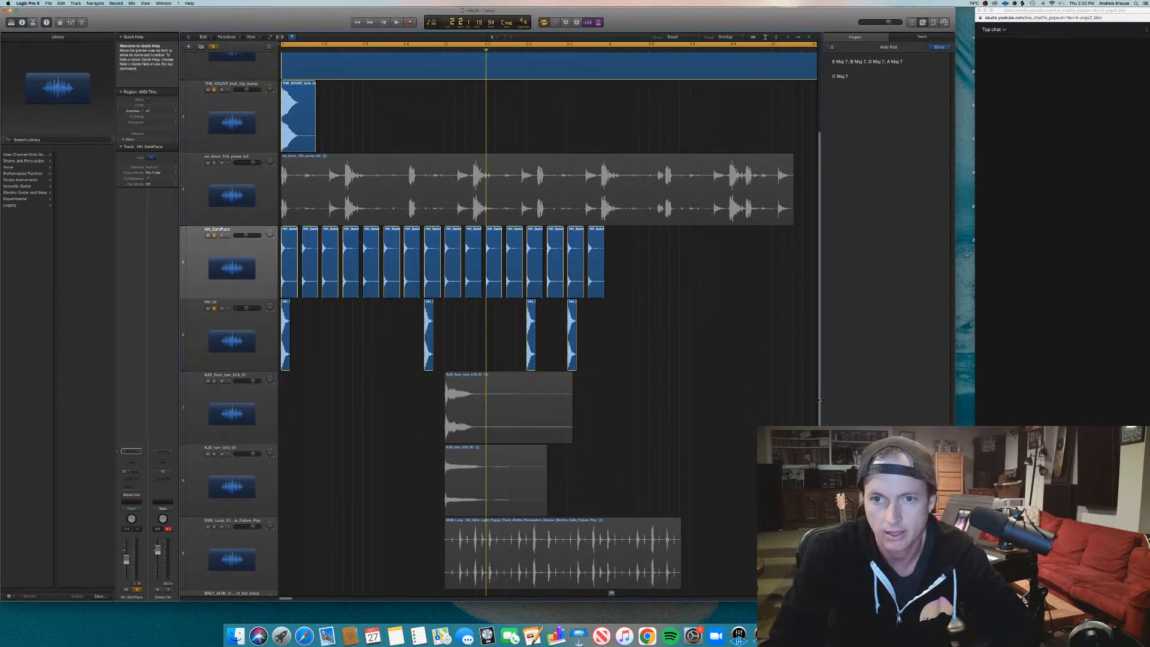
pyautogui.scroll(-6, 819, 399)
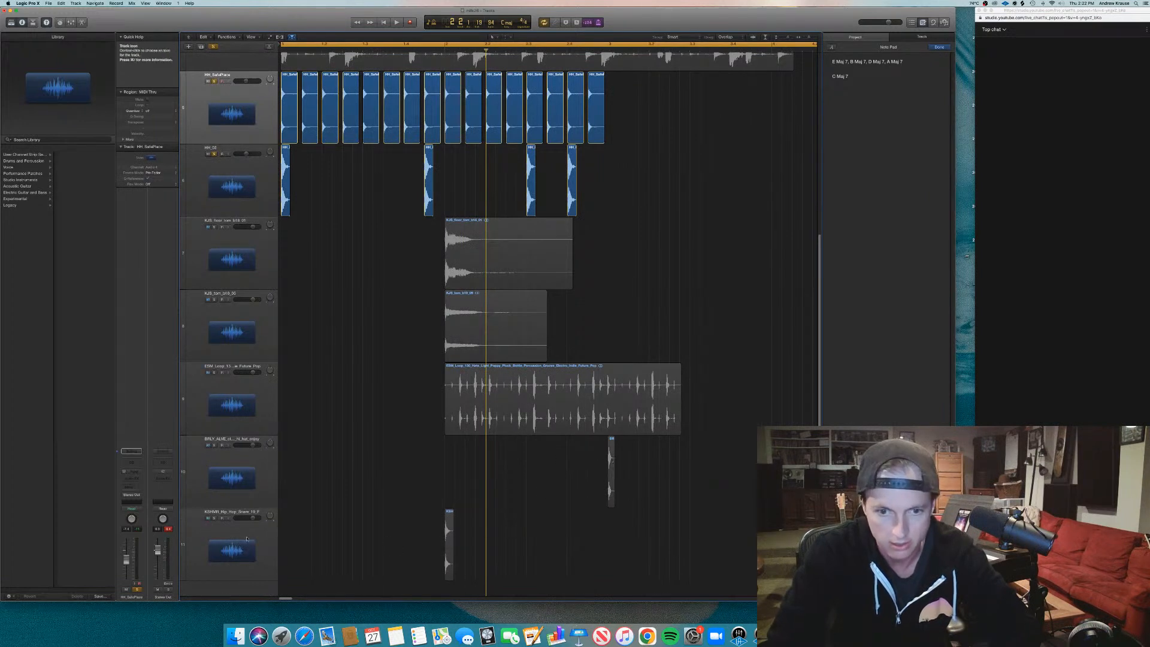
pyautogui.click(218, 521)
pyautogui.press('super+Left')
pyautogui.press('super+Left')
pyautogui.press('super+Left')
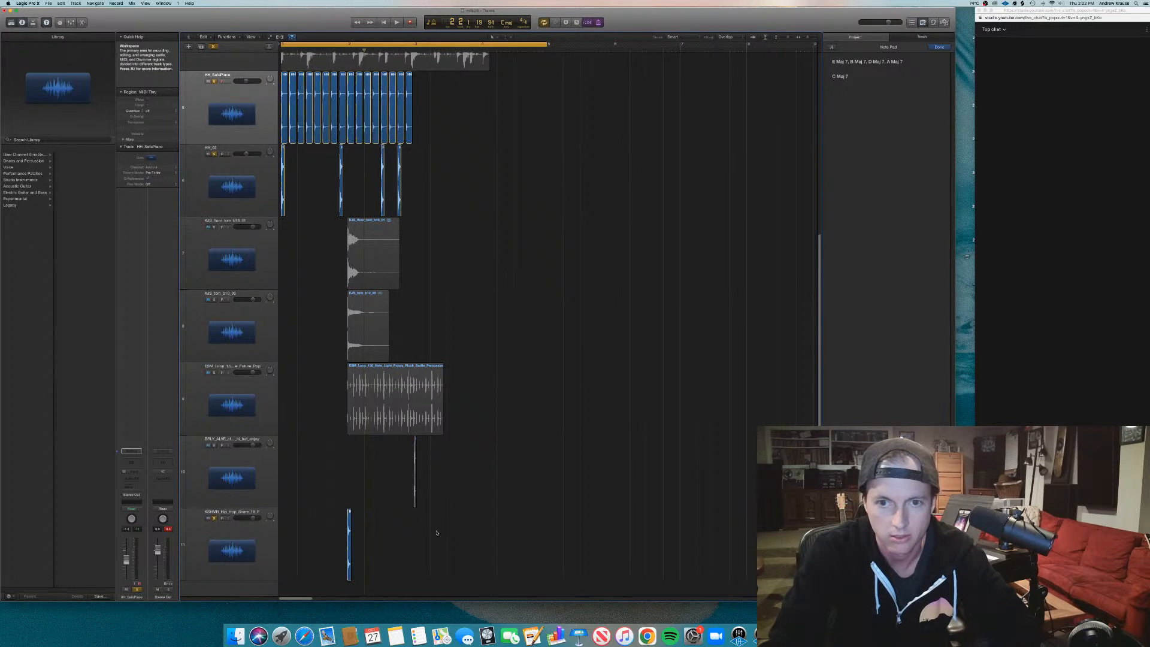
pyautogui.moveTo(350, 530); pyautogui.dragTo(433, 532)
pyautogui.press('space')
pyautogui.press('Return')
pyautogui.press('Return')
# Select the lower hi-hat track and reduce its volume while the beat plays.
pyautogui.click(340, 200)
pyautogui.press('Return')
pyautogui.moveTo(339, 199); pyautogui.dragTo(341, 200)
pyautogui.click(239, 158)
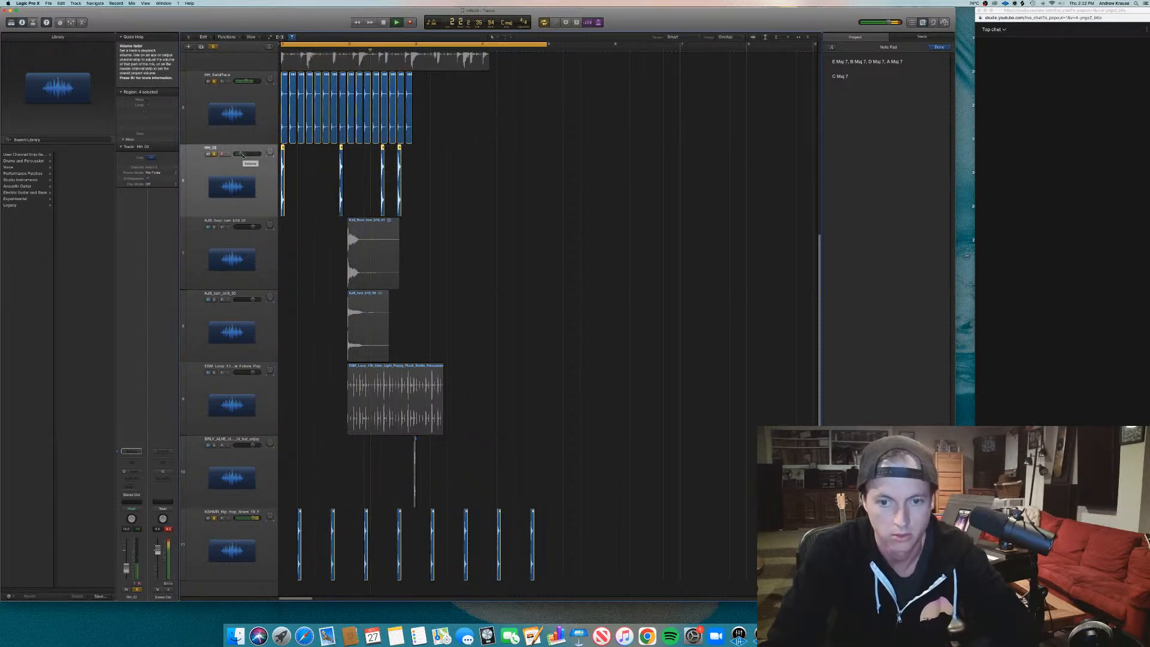
pyautogui.press('space')
# Duplicate the two-bar patterns of both hi-hat tracks into bars 3 and 4 and play the loop.
pyautogui.moveTo(467, 181); pyautogui.dragTo(284, 89)
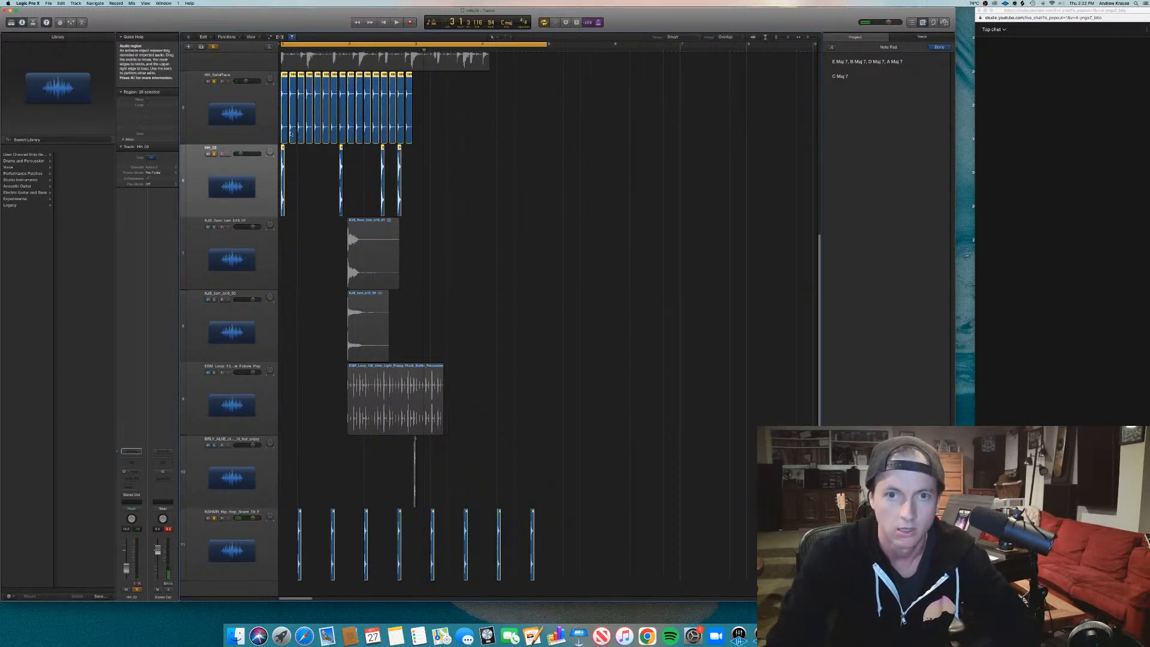
pyautogui.moveTo(284, 129); pyautogui.dragTo(418, 131)
pyautogui.press('space')
pyautogui.click(481, 221)
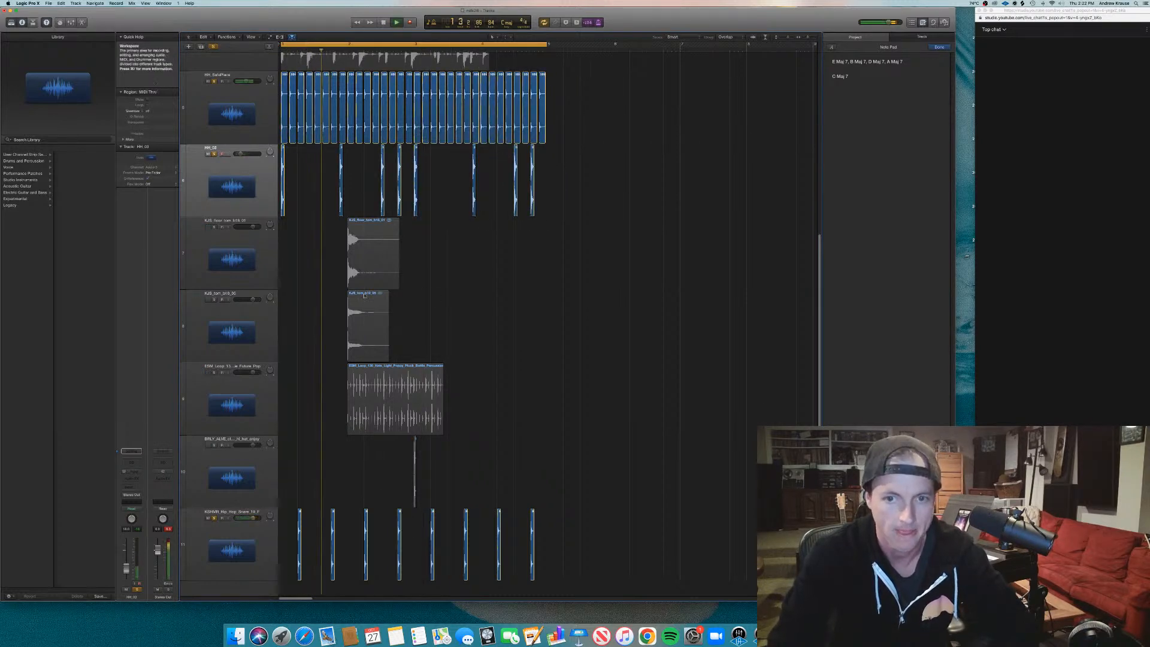
pyautogui.press('space')
# Solo the floor tom track, lower its volume and move its sample to the off-beat after beat 2 of bar 1.
pyautogui.click(214, 231)
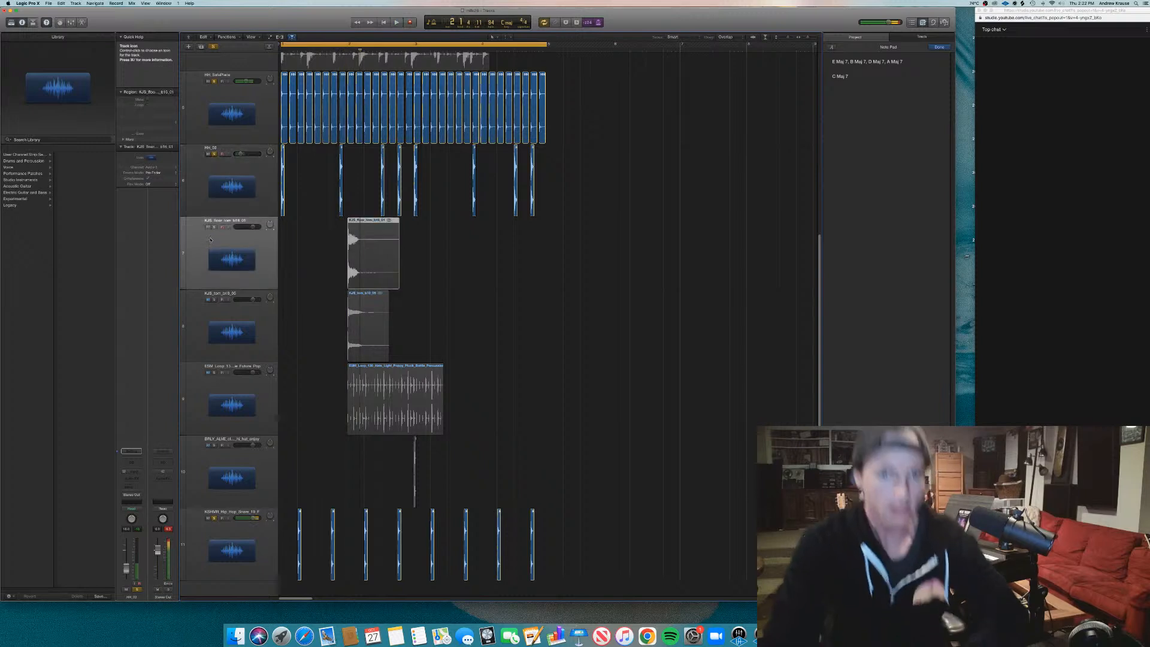
pyautogui.click(215, 227)
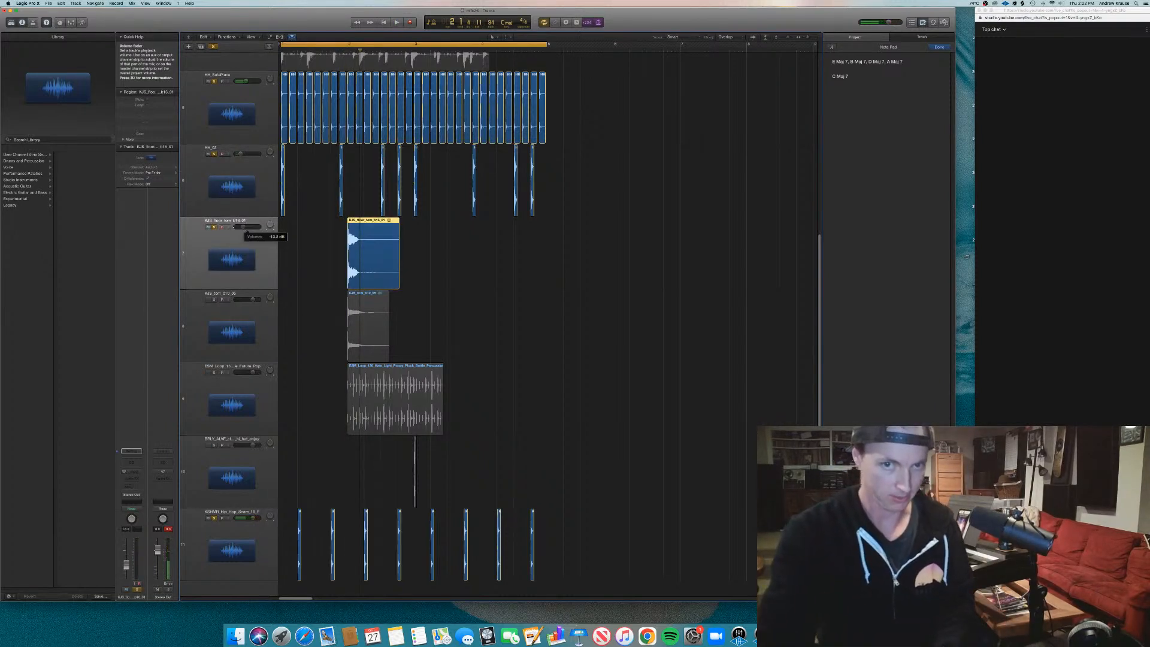
pyautogui.moveTo(366, 252); pyautogui.dragTo(325, 251)
pyautogui.scroll(2, 325, 256)
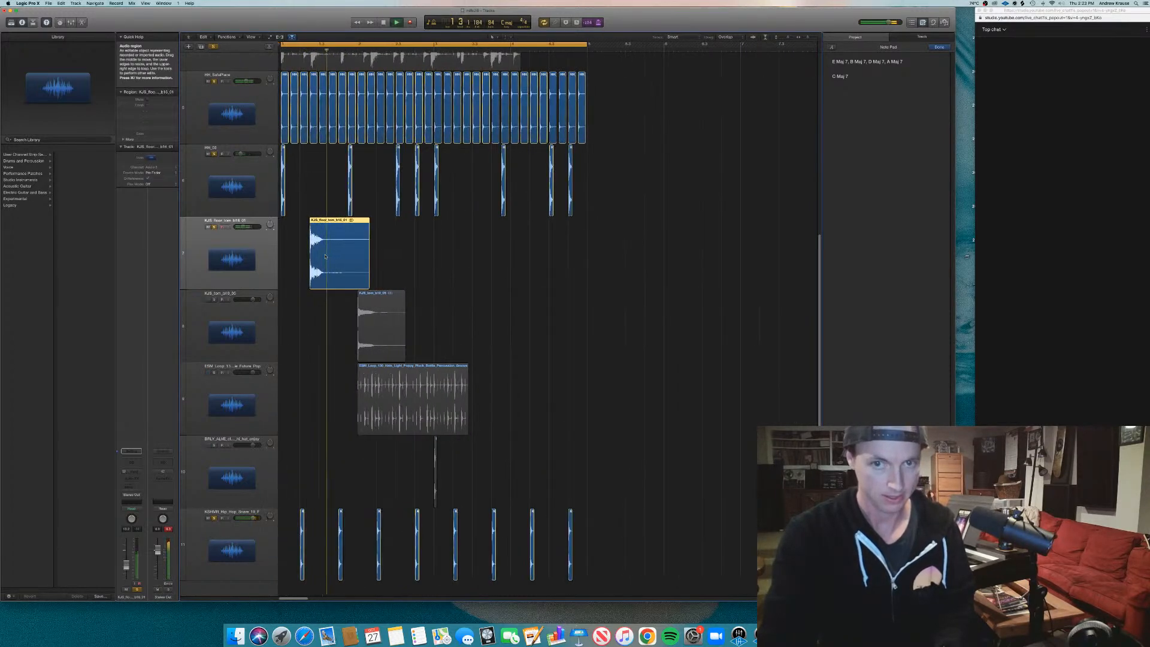
pyautogui.scroll(3, 326, 256)
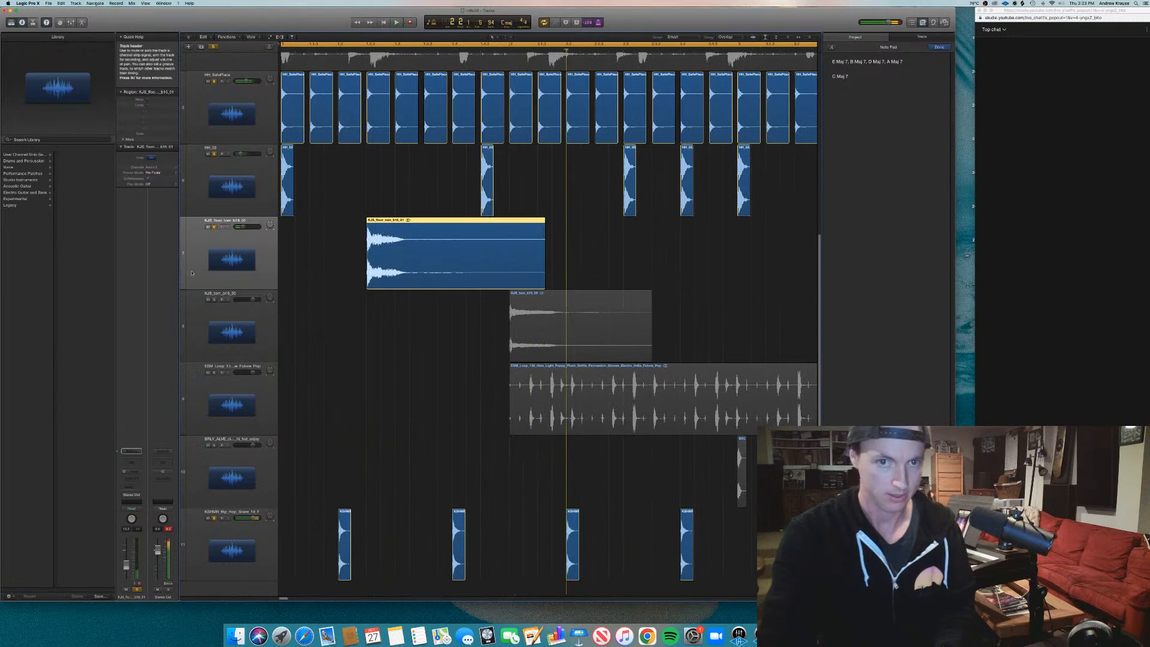
# Add a Channel EQ to the floor tom track, cut its lows and highs, and hide the plug-in window during playback.
pyautogui.doubleClick(131, 470)
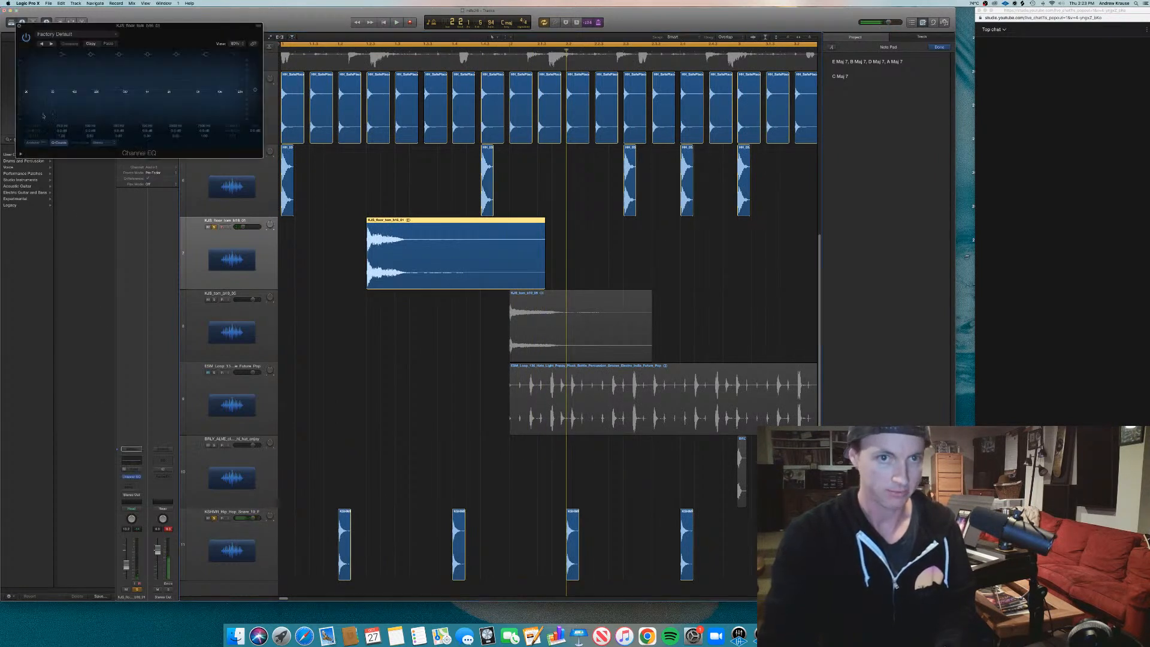
pyautogui.moveTo(34, 126); pyautogui.dragTo(34, 85)
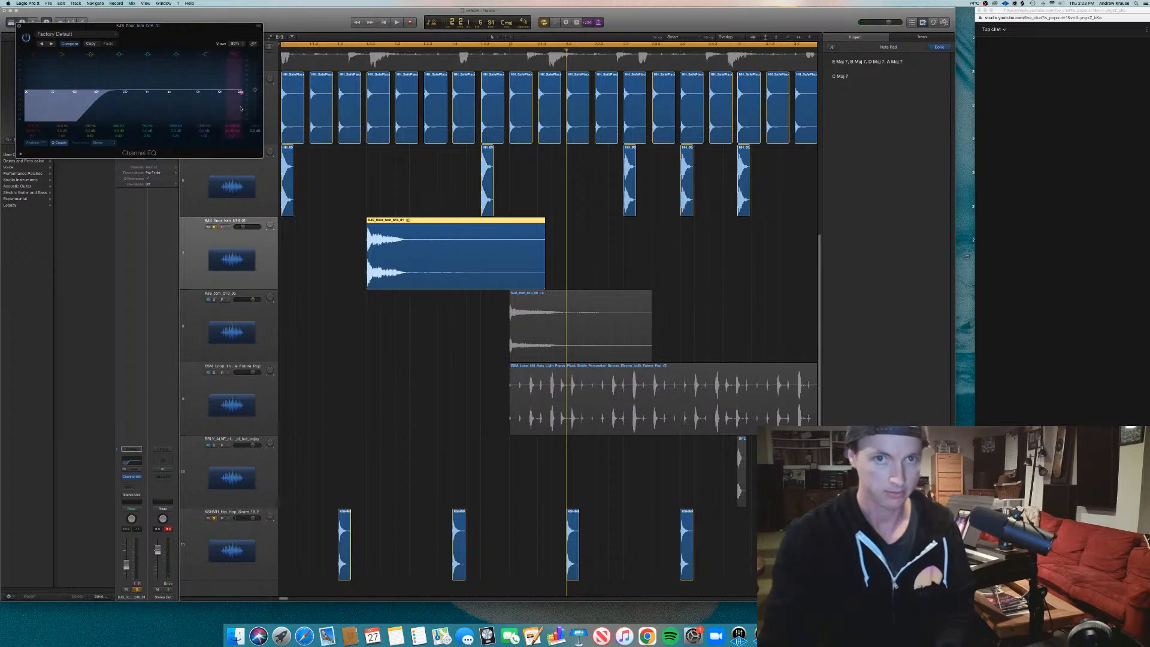
pyautogui.moveTo(234, 127); pyautogui.dragTo(234, 168)
pyautogui.click(360, 43)
pyautogui.press('space')
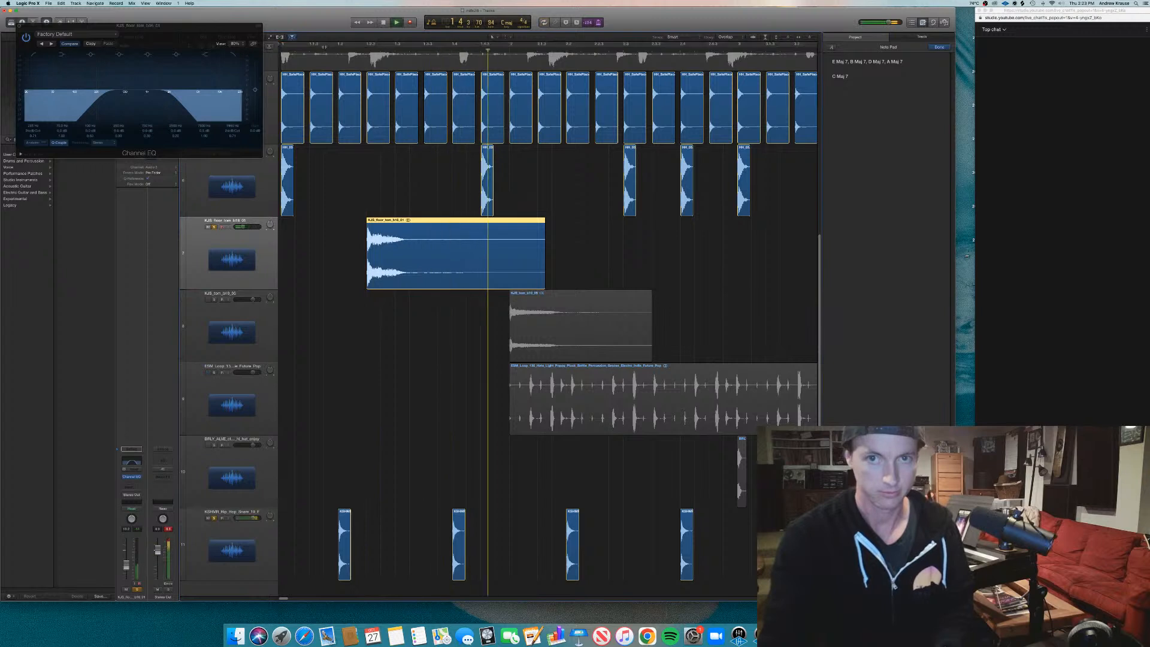
pyautogui.click(323, 42)
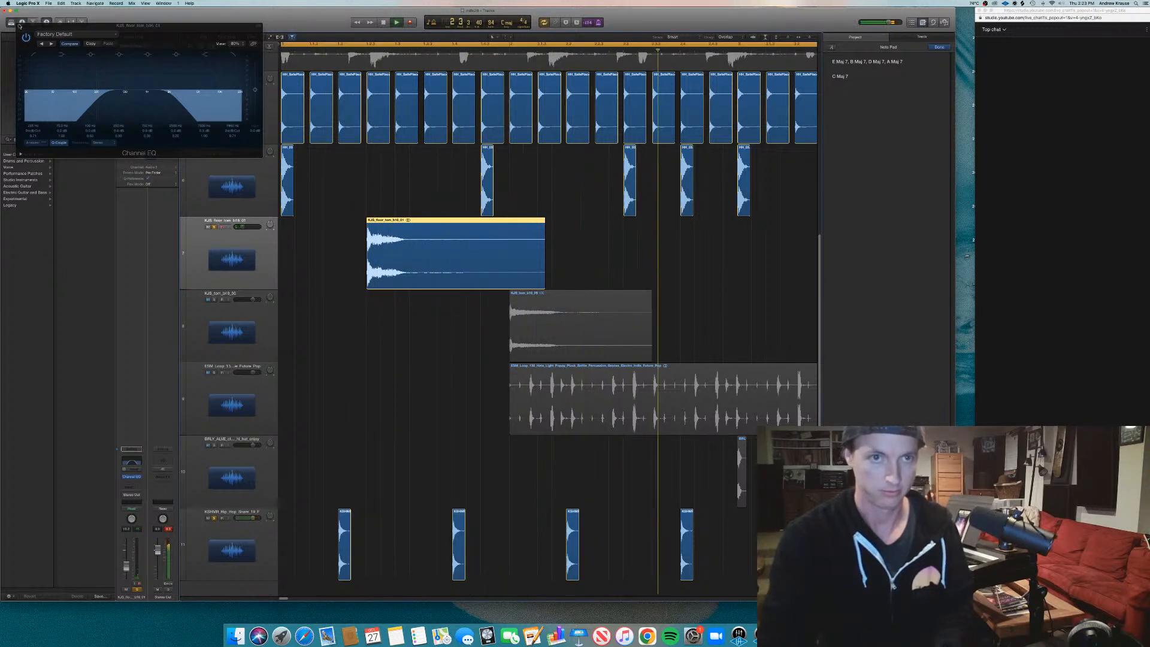
pyautogui.press('v')
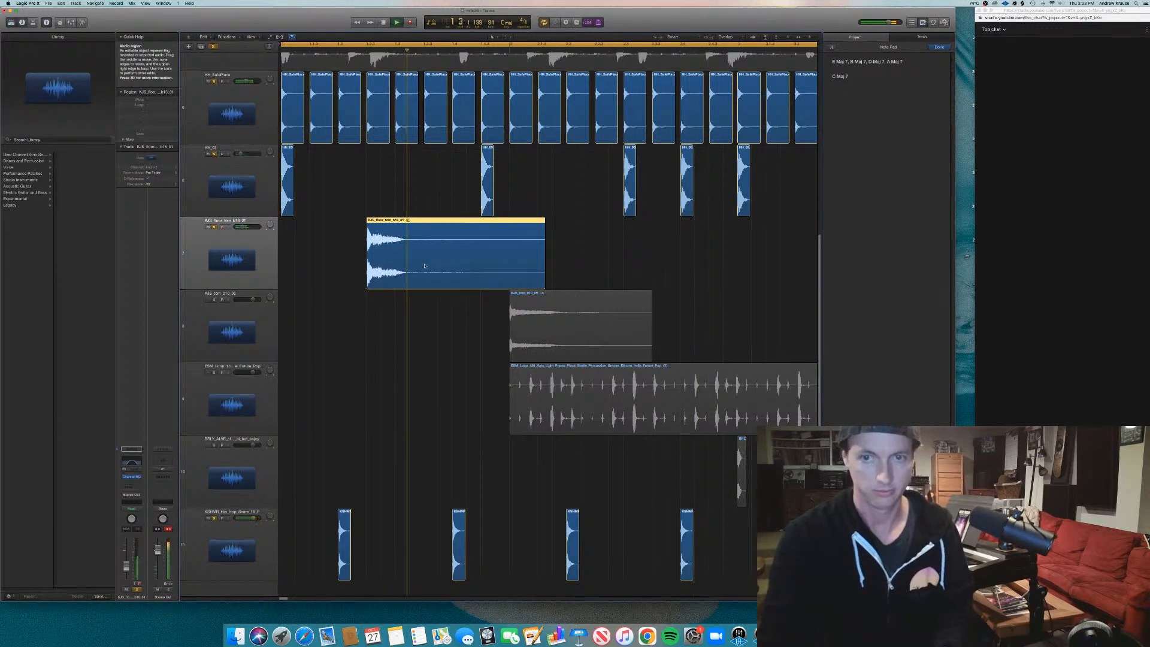
# Move the muted tom sample from the track below onto the floor tom track, at beat 2 of bar 3.
pyautogui.press('super+Left')
pyautogui.press('super+Left')
pyautogui.press('super+Left')
pyautogui.press('super+Left')
pyautogui.press('super+Left')
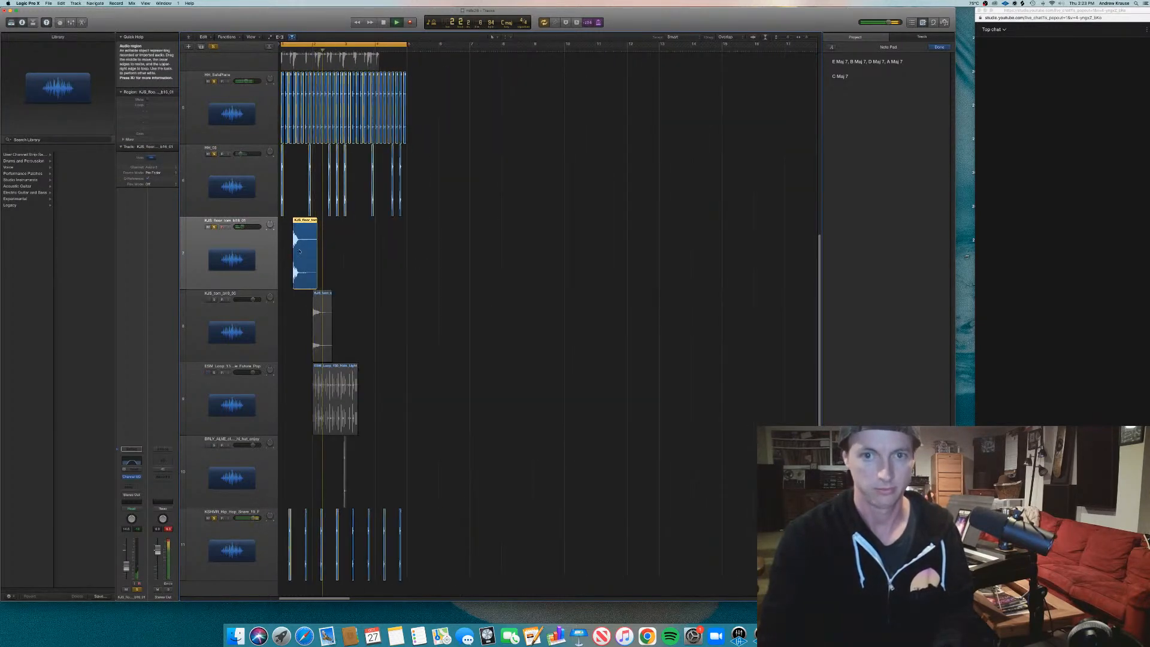
pyautogui.moveTo(299, 251)
pyautogui.mouseDown()
pyautogui.moveTo(345, 258)
pyautogui.moveTo(288, 258)
pyautogui.mouseUp()
pyautogui.click(321, 311)
pyautogui.moveTo(320, 311); pyautogui.dragTo(358, 266)
pyautogui.hscroll(2, 358, 268)
pyautogui.press('super+Right')
pyautogui.press('super+Right')
pyautogui.press('super+Right')
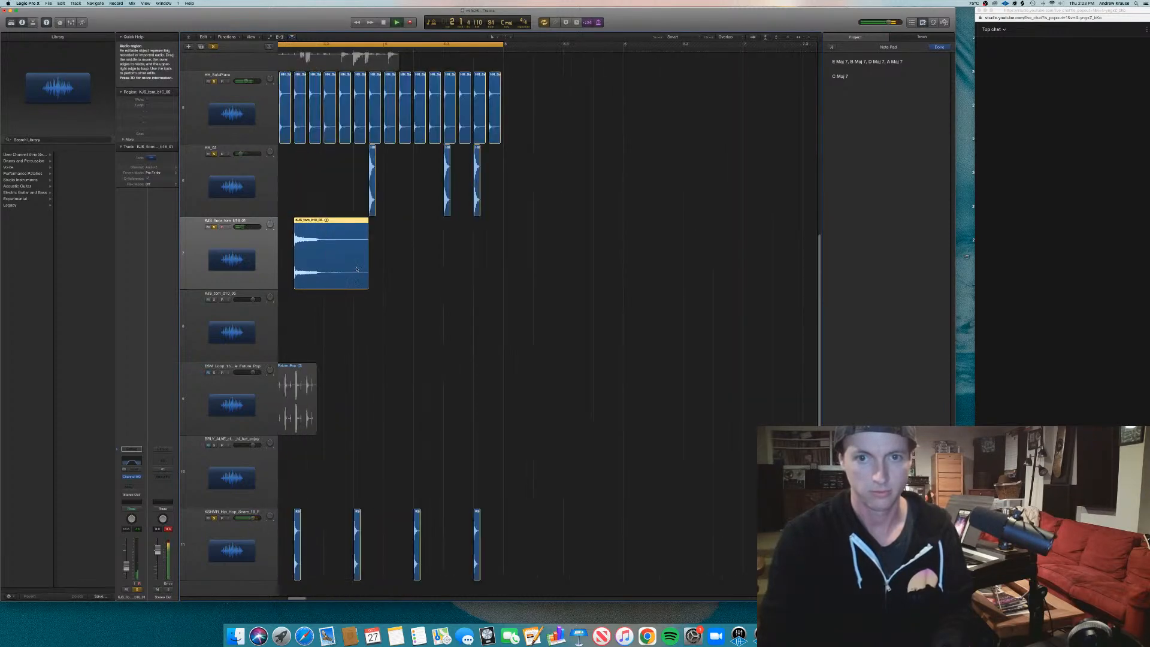
pyautogui.hscroll(-5, 357, 269)
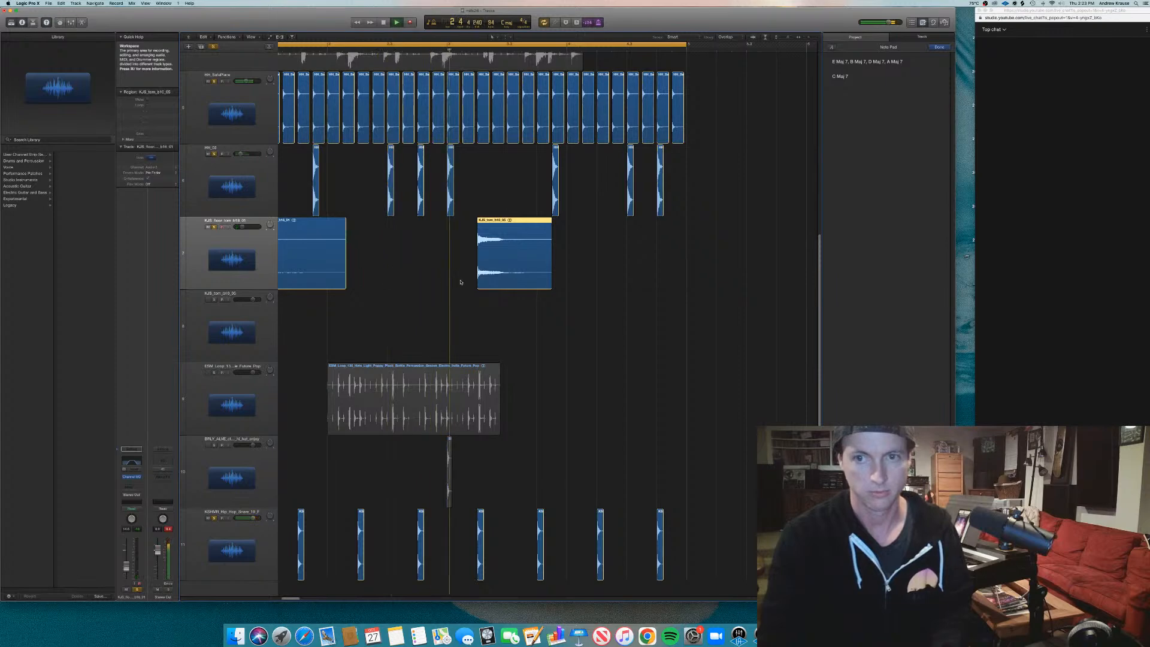
# Shift the second tom sample to the off-beat after beat 2 of bar 3 and play the loop.
pyautogui.moveTo(500, 275); pyautogui.dragTo(516, 274)
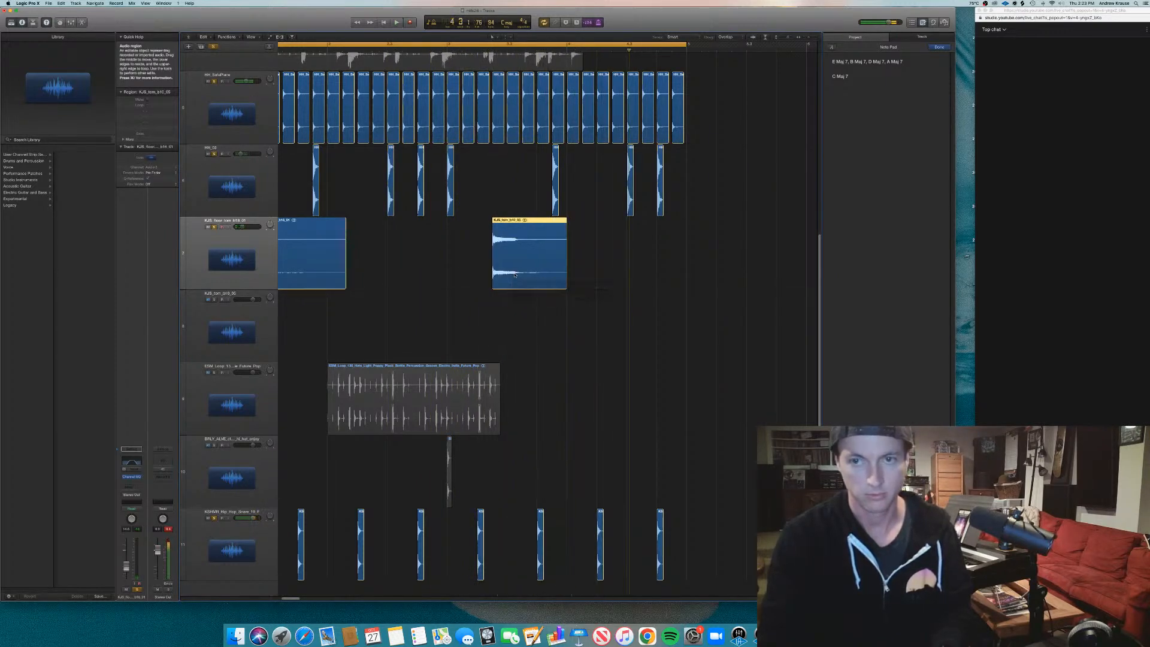
pyautogui.press('super+Left')
pyautogui.press('super+Left')
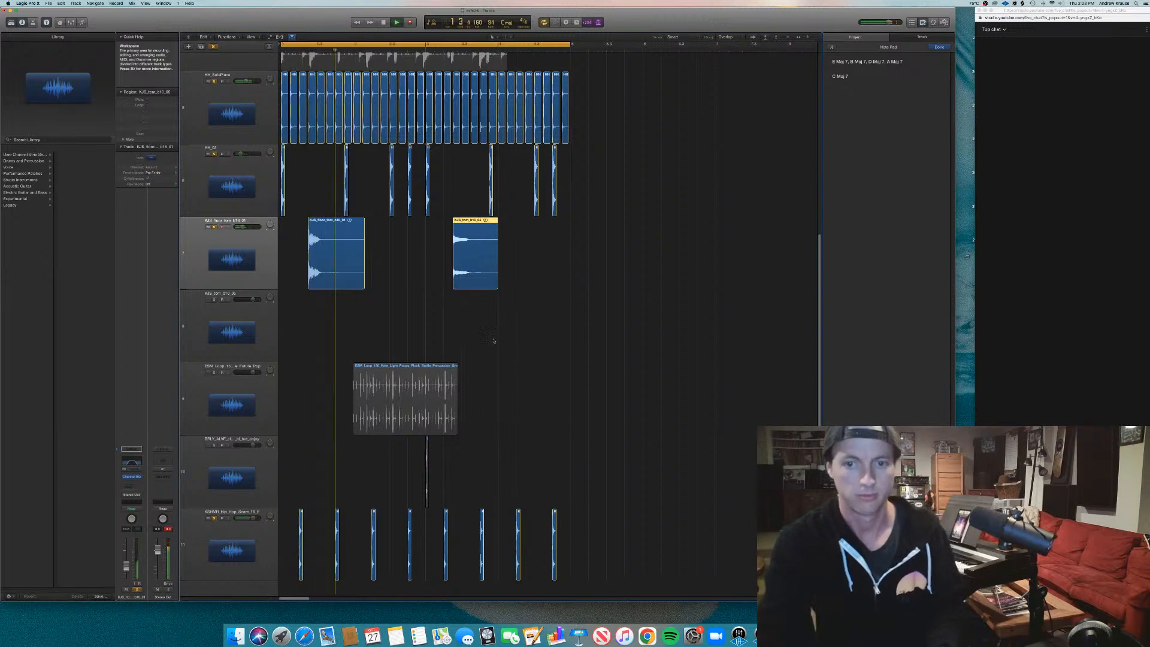
pyautogui.click(494, 336)
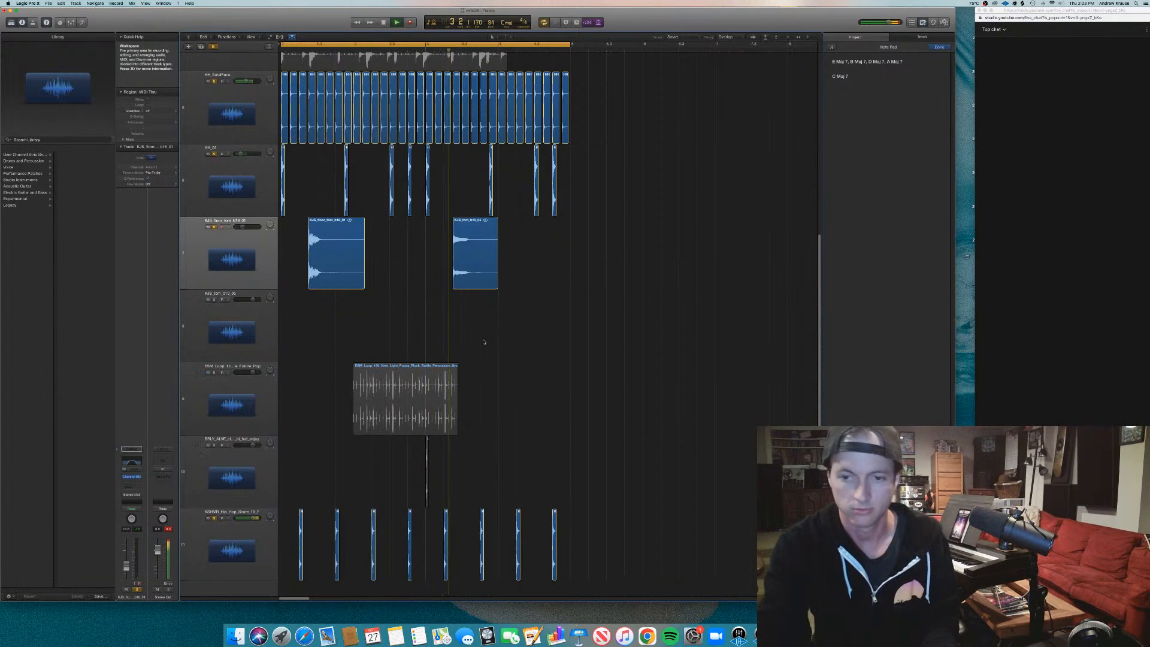
# Solo the percussion loop track along with the beat and move its region to the start of bar 1.
pyautogui.scroll(-1, 497, 345)
pyautogui.click(217, 379)
pyautogui.press('space')
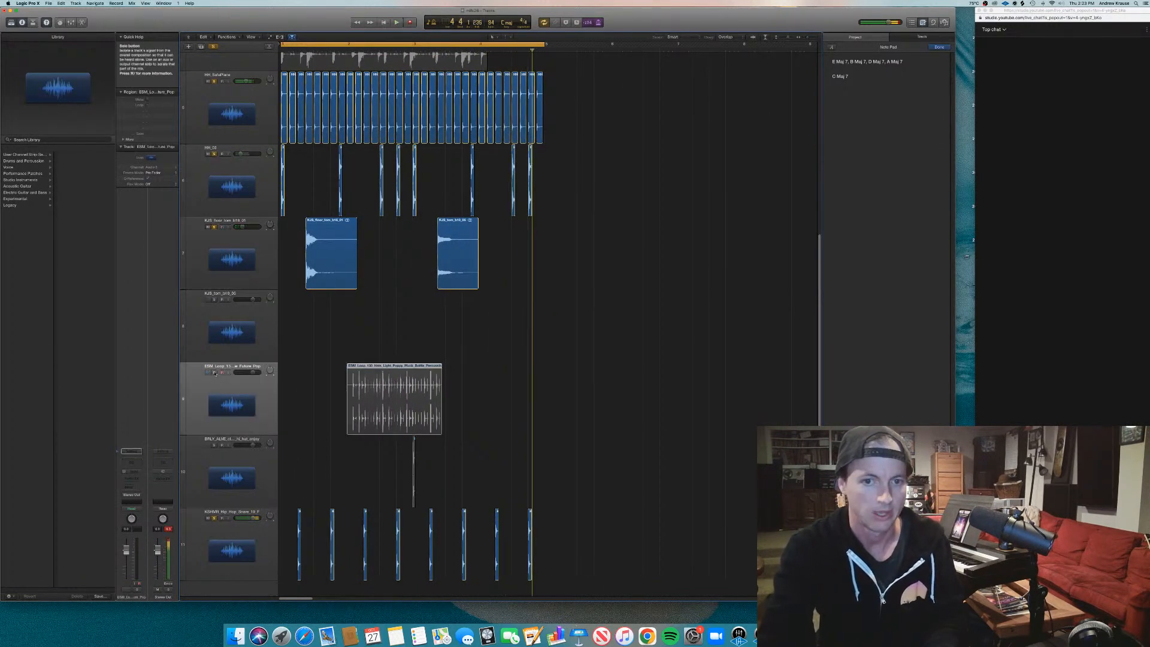
pyautogui.click(214, 373)
pyautogui.scroll(2, 303, 386)
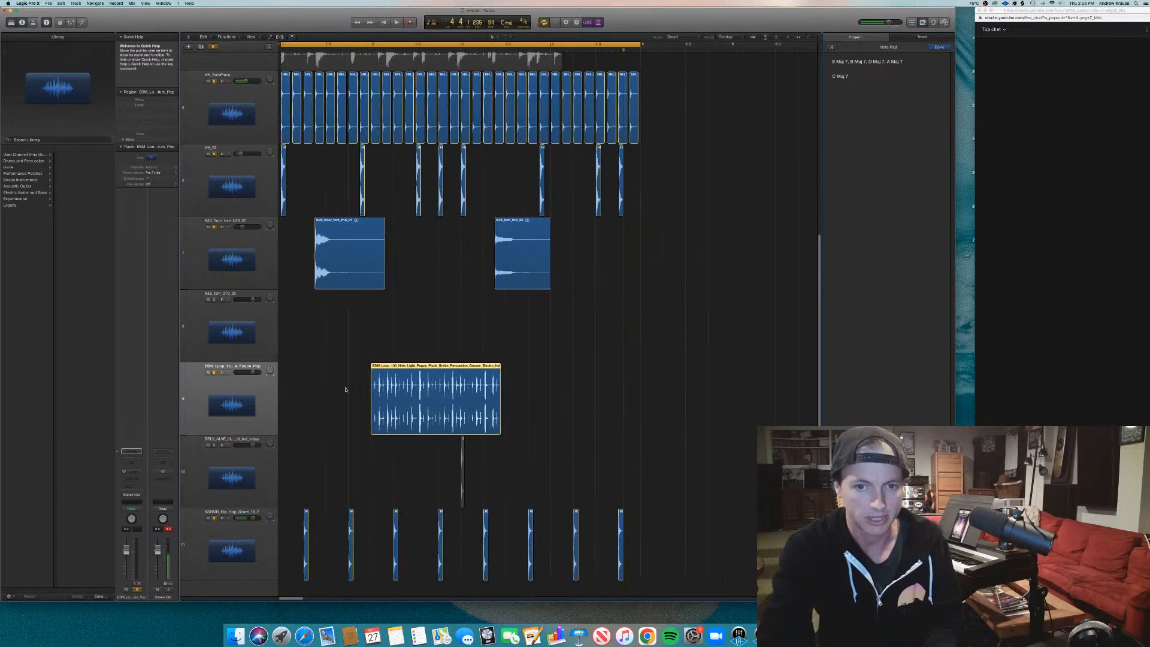
pyautogui.scroll(3, 354, 391)
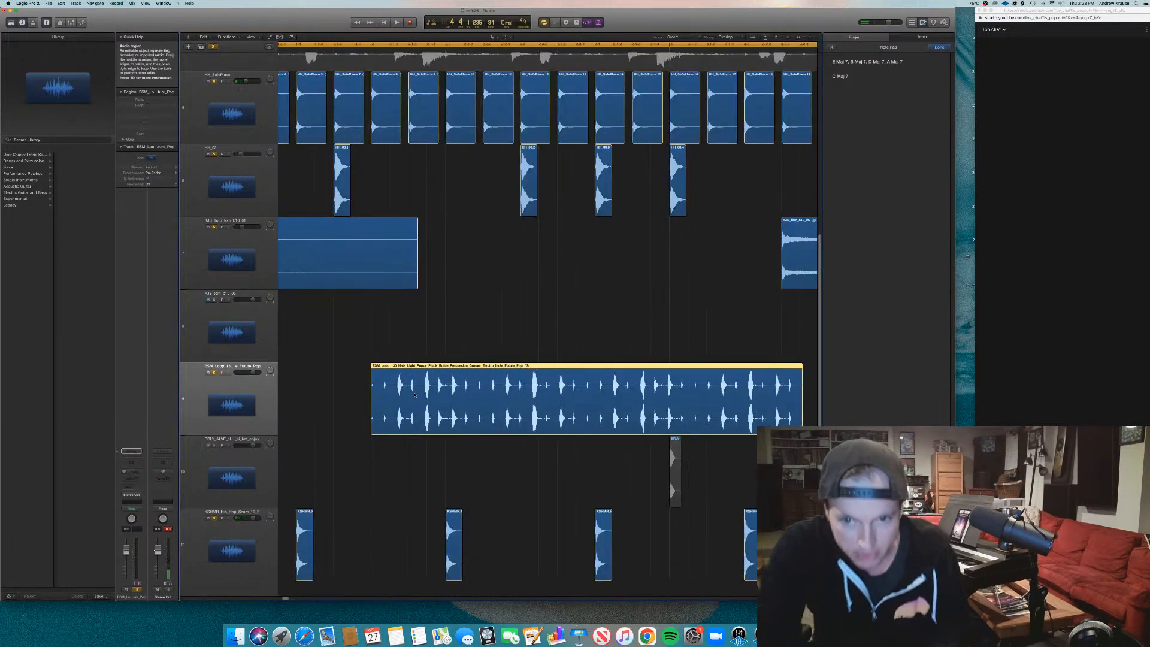
pyautogui.scroll(-4, 415, 387)
pyautogui.moveTo(380, 388); pyautogui.dragTo(306, 389)
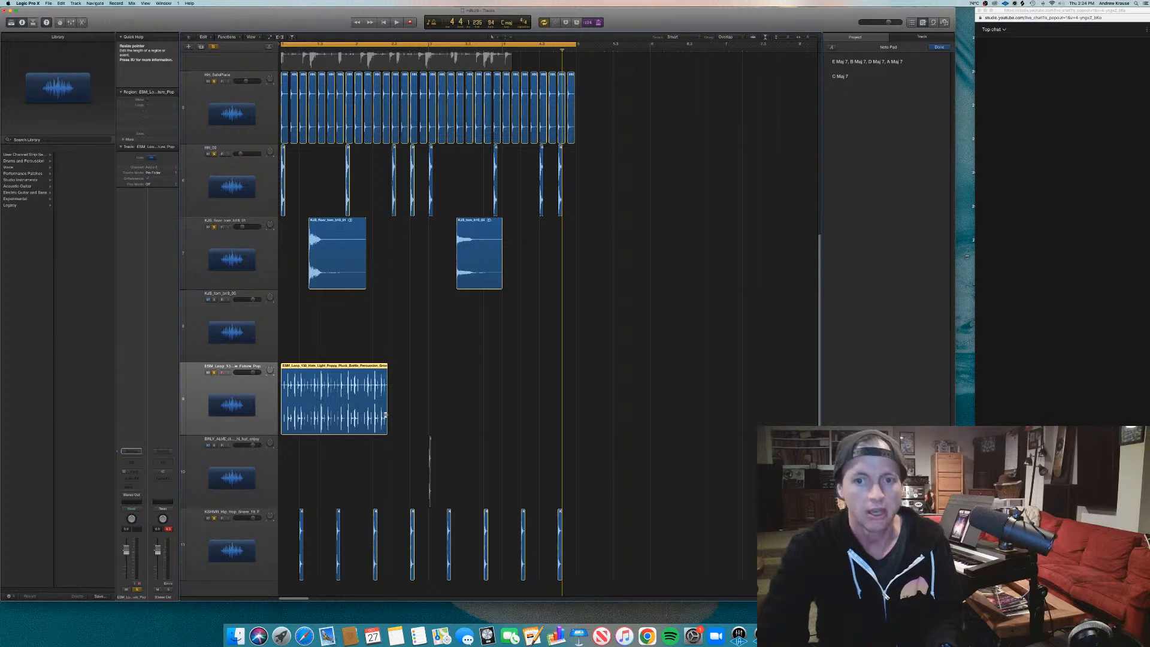
# Time-stretch the percussion loop to exactly two bars, loop it through bar 4, and play it with the beat.
pyautogui.moveTo(386, 414); pyautogui.dragTo(429, 418)
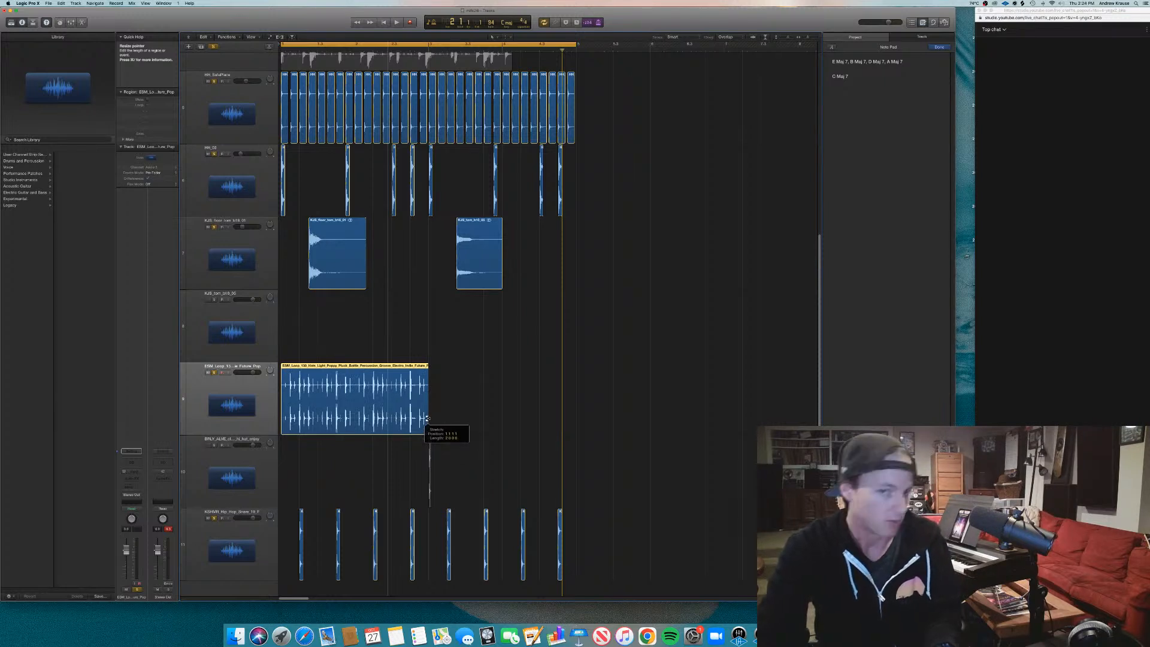
pyautogui.moveTo(428, 418); pyautogui.dragTo(427, 418)
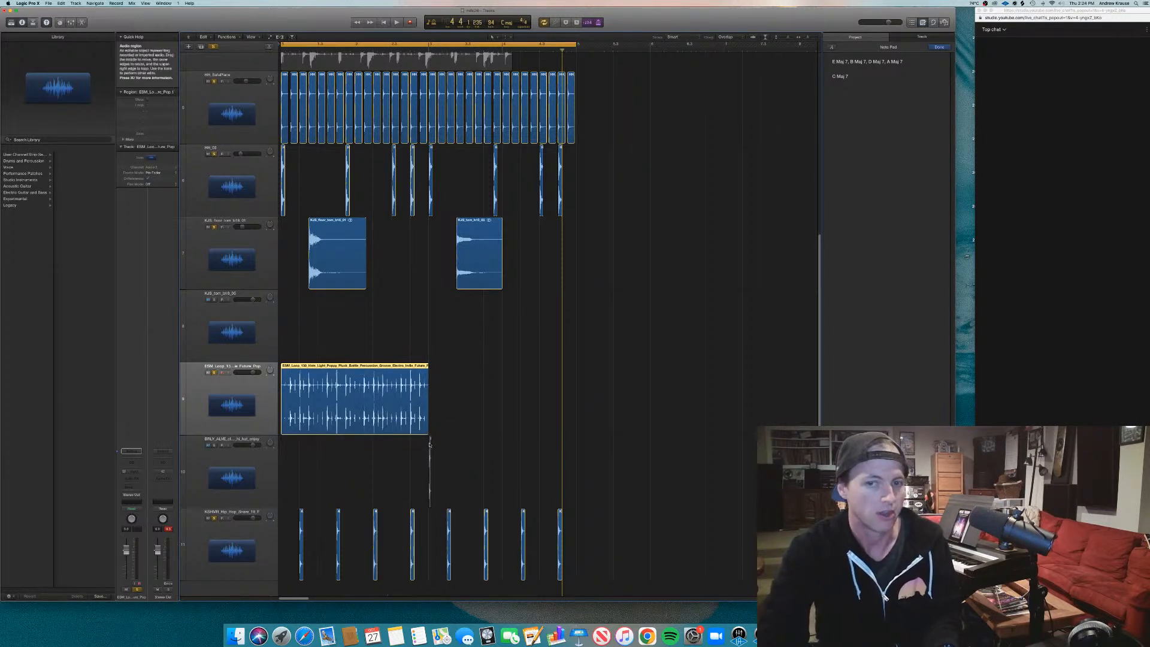
pyautogui.scroll(-1, 430, 446)
pyautogui.moveTo(427, 369); pyautogui.dragTo(593, 400)
pyautogui.press('space')
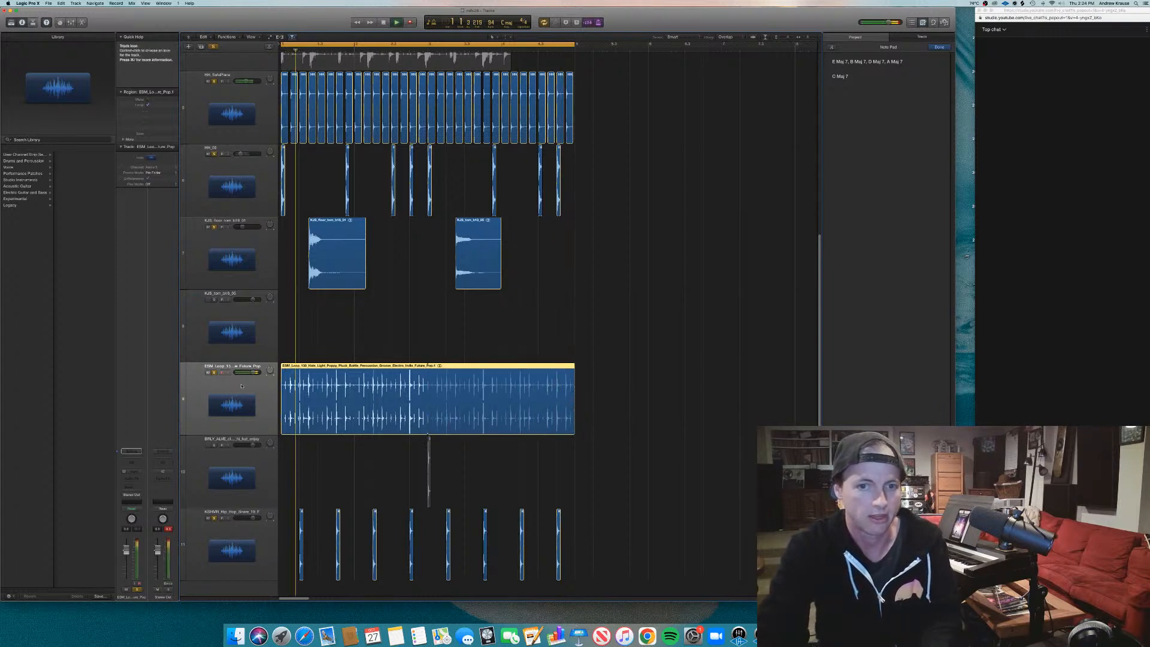
# Lower the percussion loop track's volume while the beat plays.
pyautogui.moveTo(246, 382); pyautogui.dragTo(236, 378)
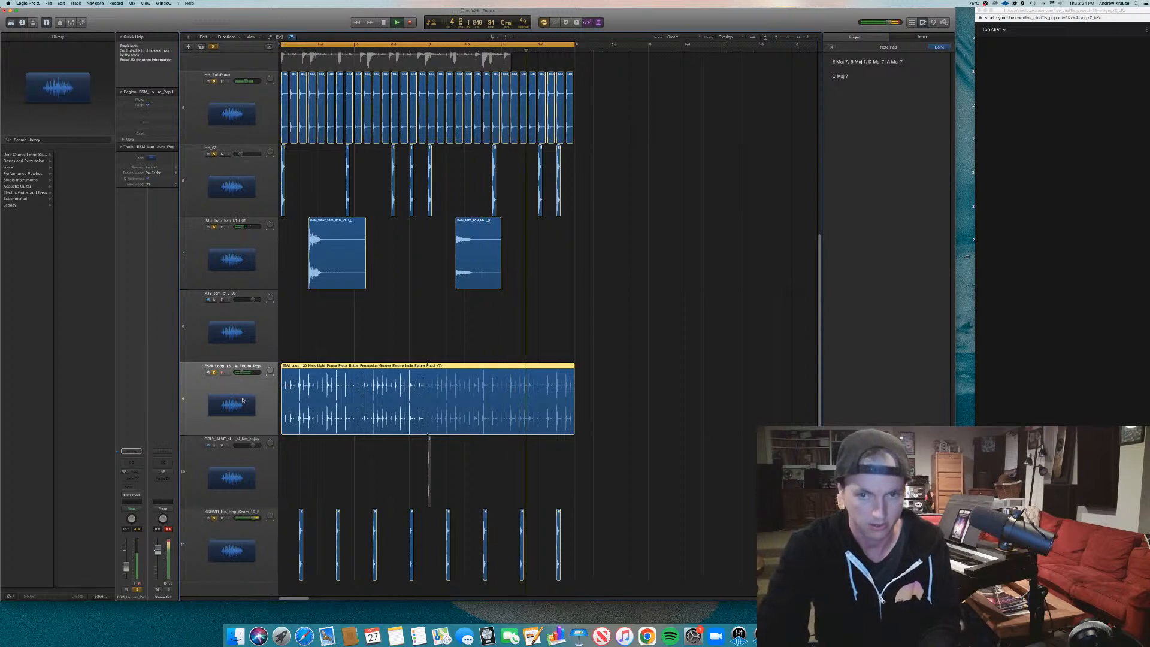
pyautogui.press('space')
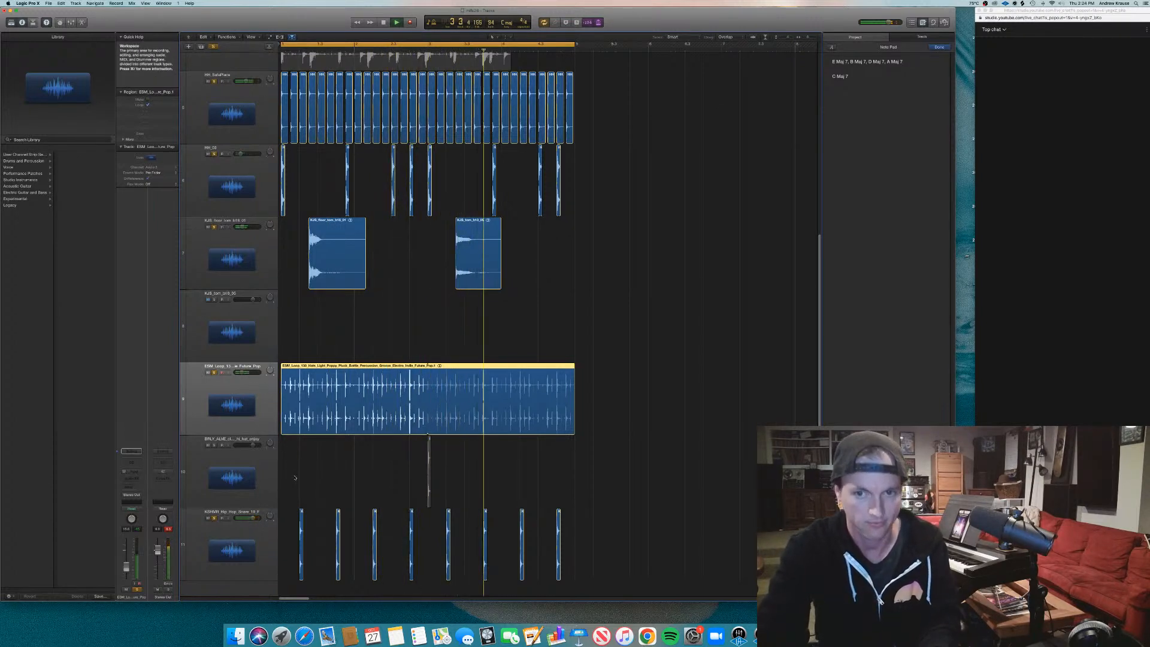
pyautogui.press('space')
# Clear the existing solos, solo only the drum loop track below the kick, and play it.
pyautogui.scroll(5, 294, 178)
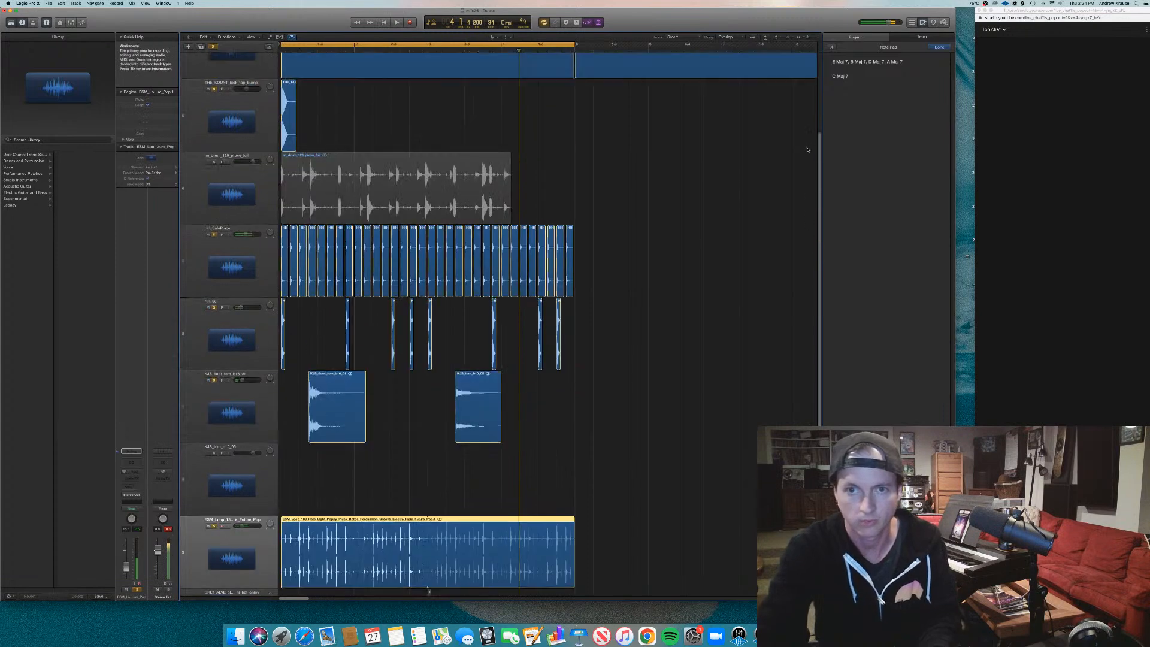
pyautogui.click(214, 160)
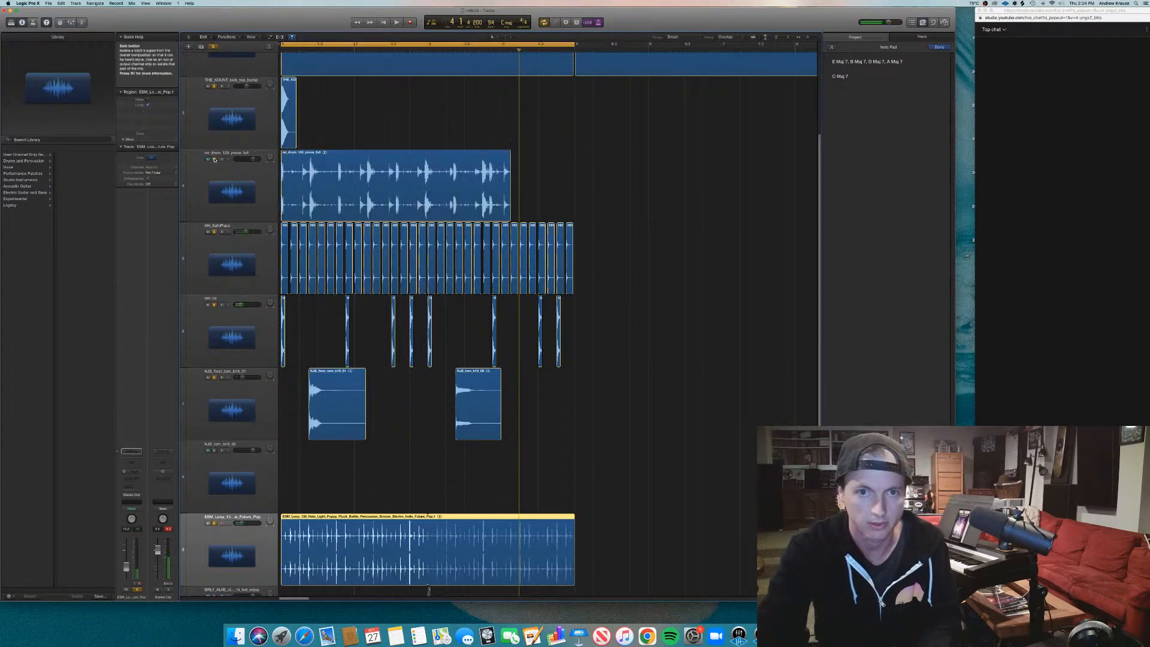
pyautogui.click(214, 47)
pyautogui.click(215, 159)
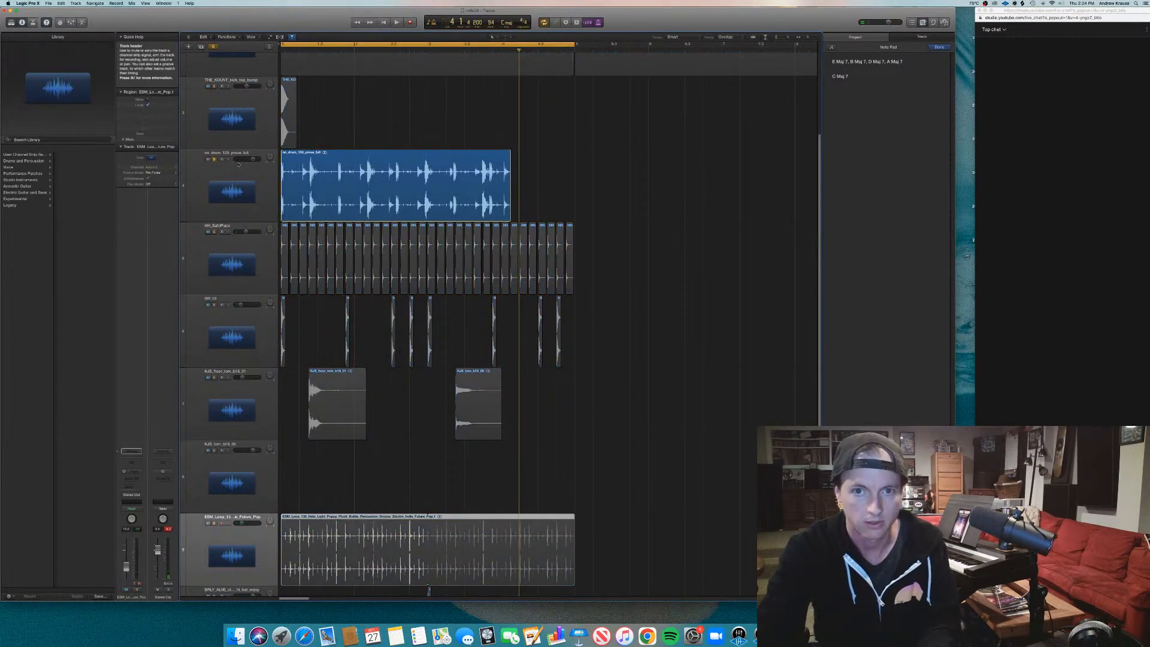
pyautogui.press('space')
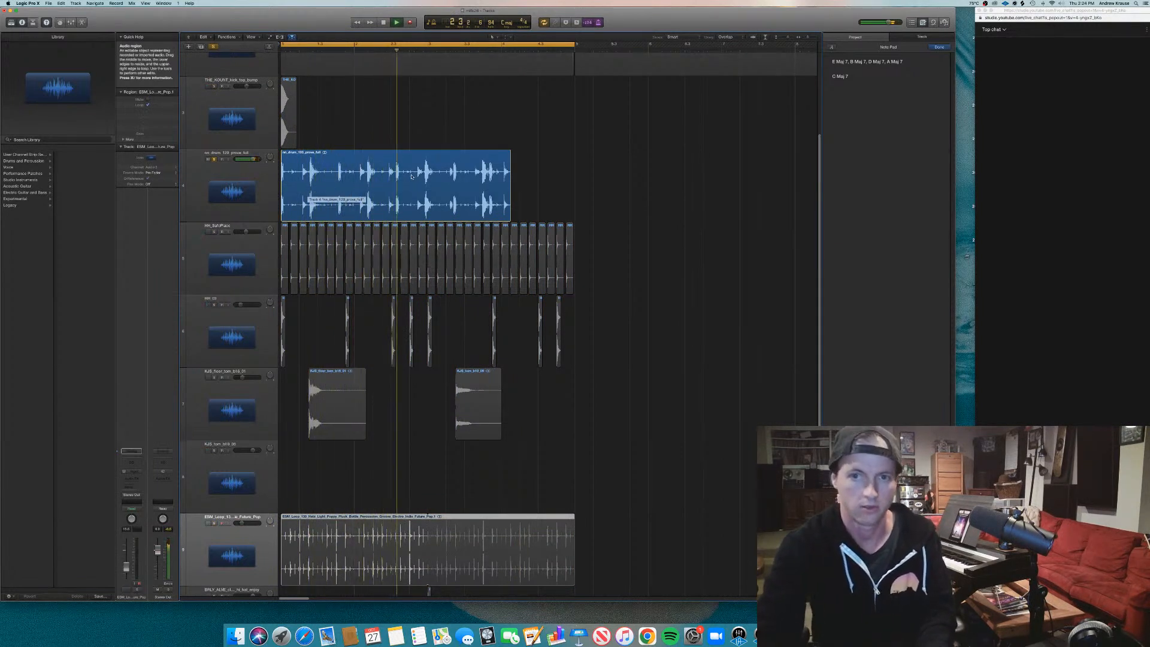
pyautogui.press('space')
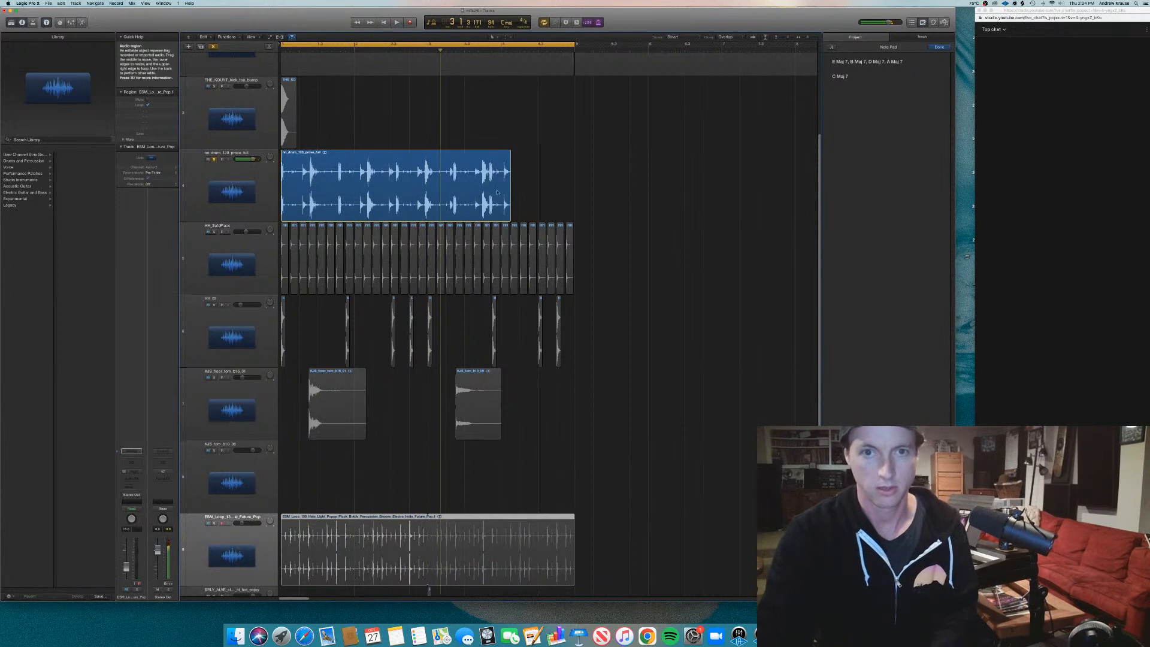
# Time-stretch the drum loop to fill all four bars and select its track during playback.
pyautogui.moveTo(508, 210); pyautogui.dragTo(574, 214)
pyautogui.press('space')
pyautogui.click(217, 180)
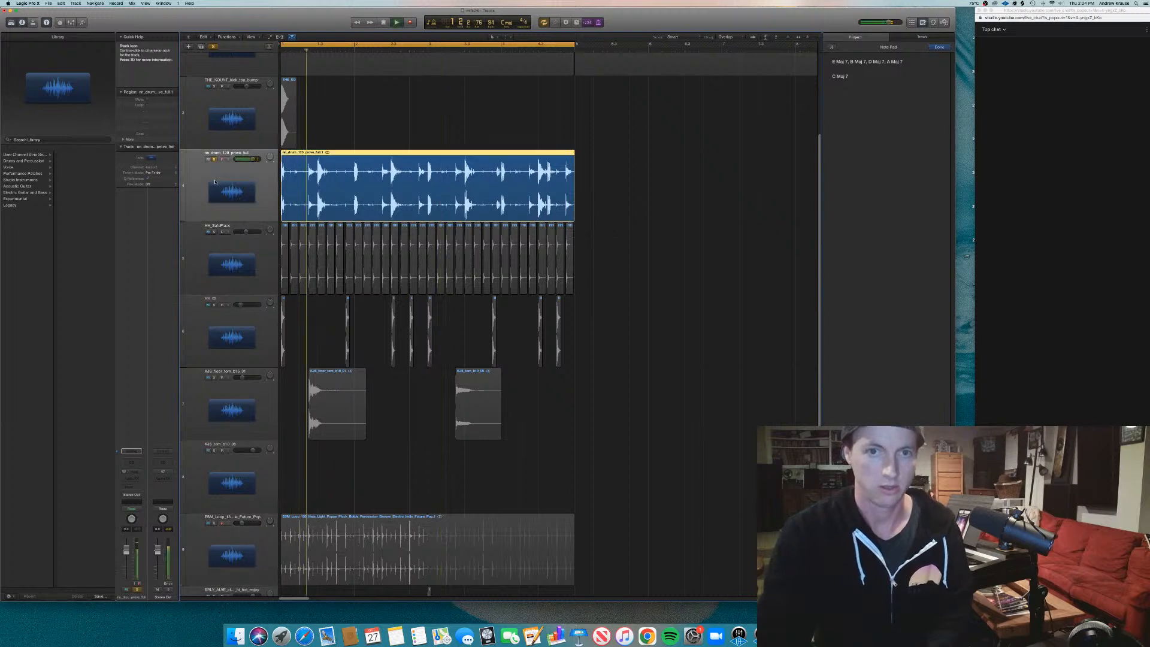
# Add a Channel EQ to the drum loop track, cut its low frequencies, and close the plug-in window.
pyautogui.click(136, 475)
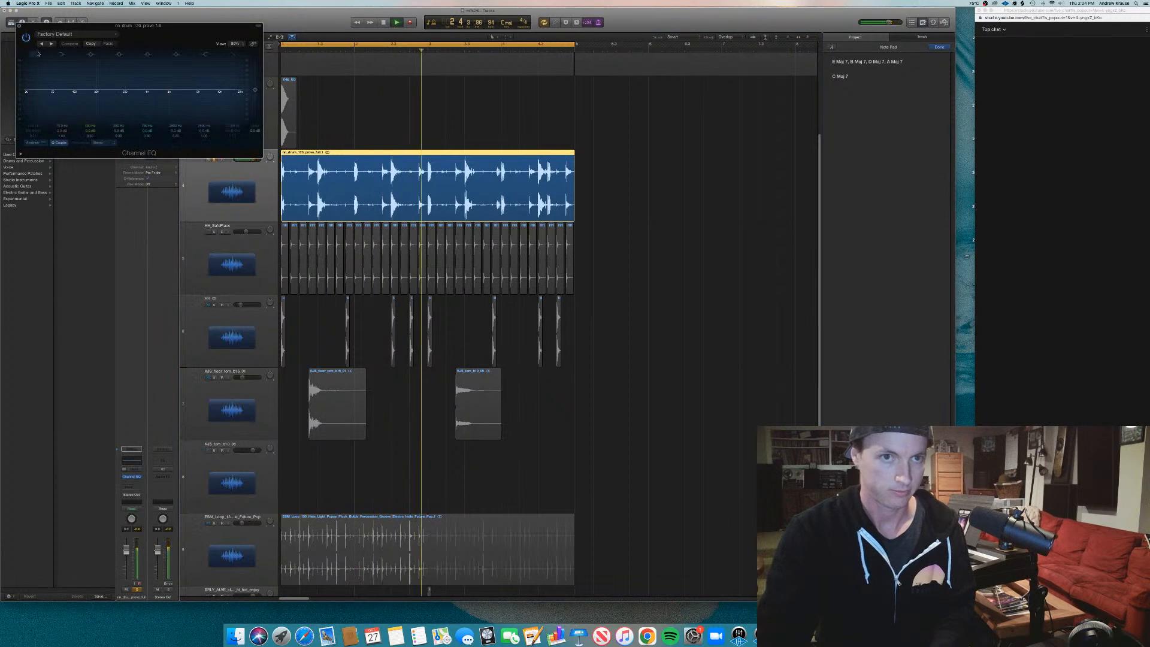
pyautogui.moveTo(34, 126); pyautogui.dragTo(33, 80)
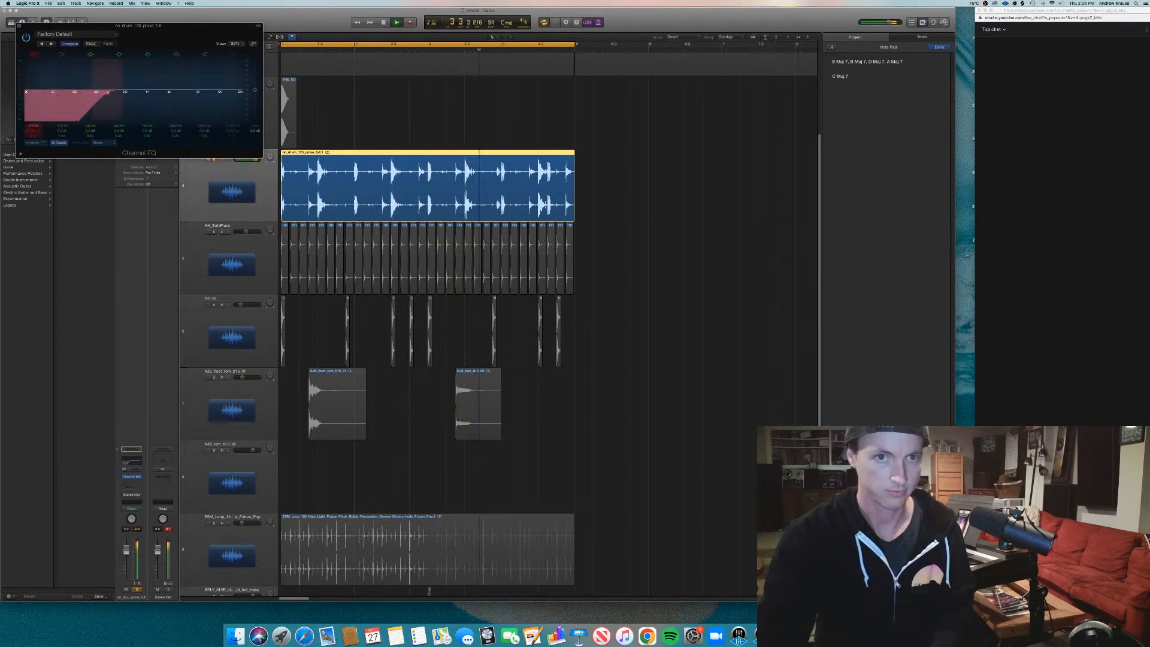
pyautogui.moveTo(33, 133); pyautogui.dragTo(37, 127)
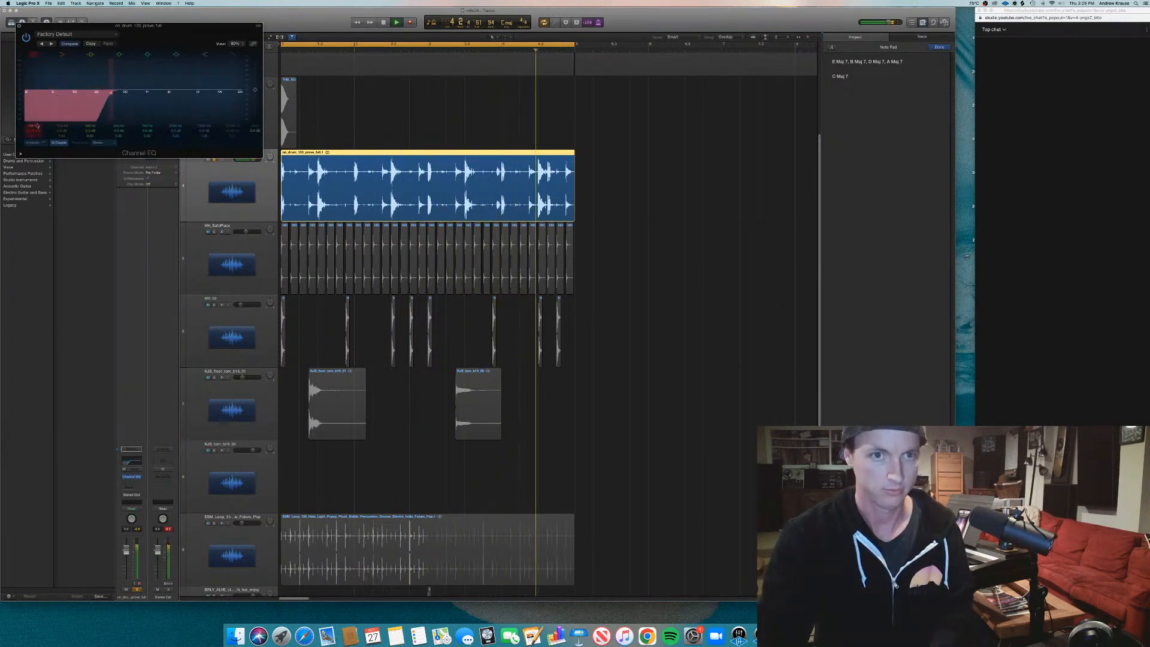
pyautogui.click(19, 27)
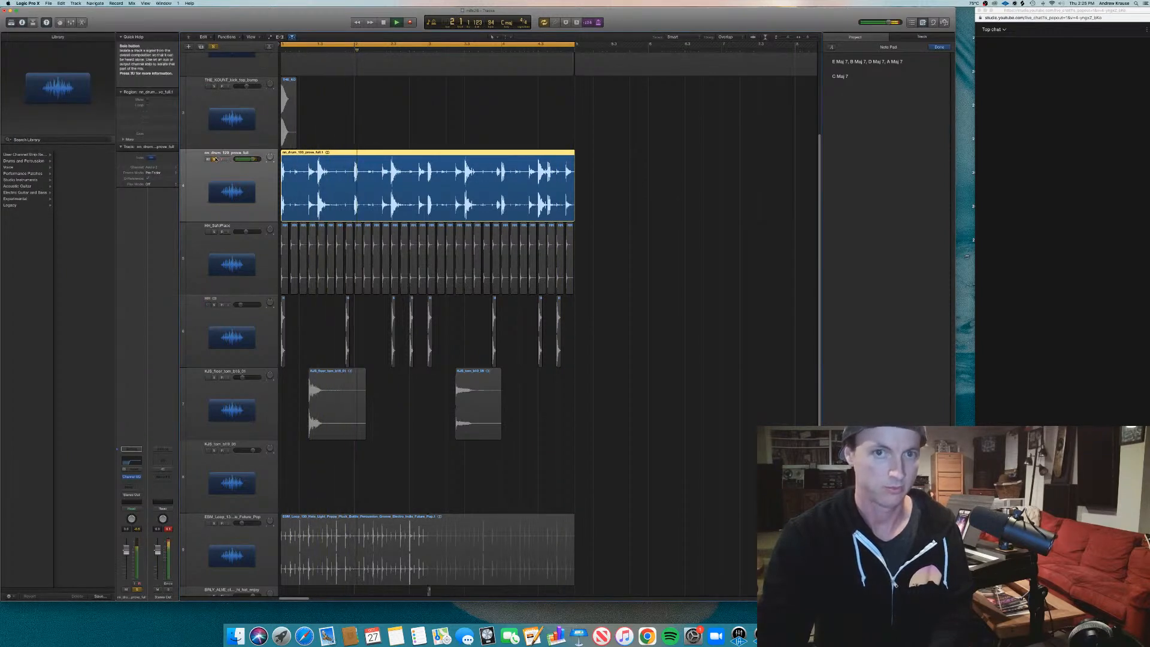
# Unsolo the drum loop, lower its volume against the full mix, and mute its track.
pyautogui.press('super+a')
pyautogui.press('space')
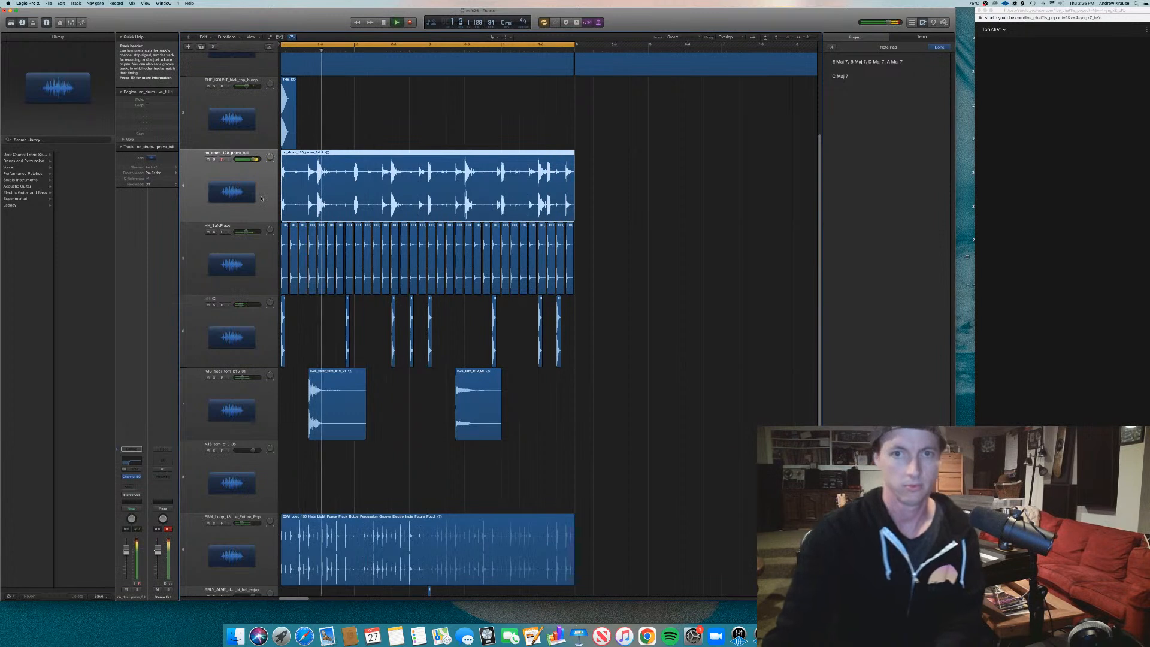
pyautogui.moveTo(253, 159); pyautogui.dragTo(247, 159)
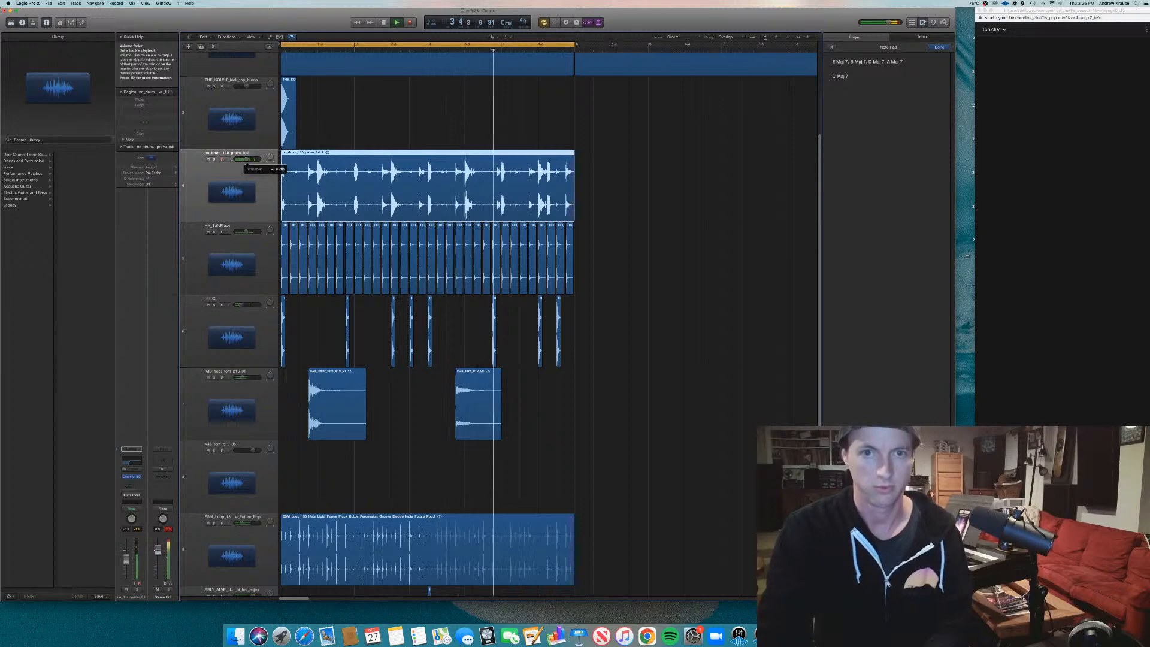
pyautogui.hotkey('ctrl', 'm')
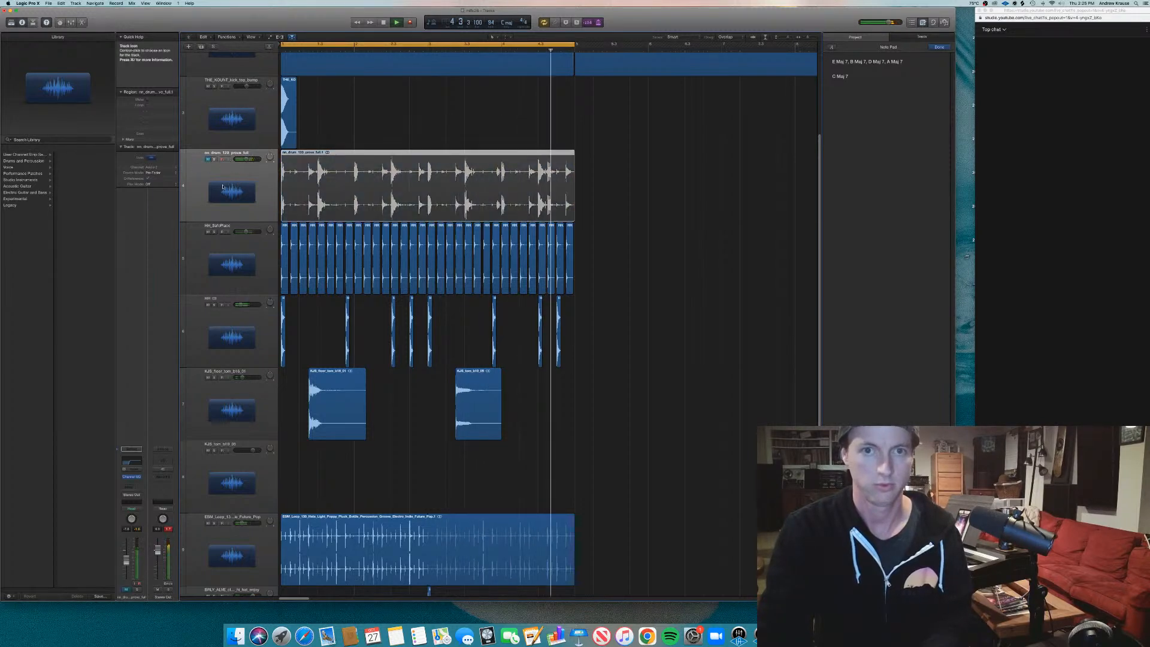
# Copy the kick sample to the off-beat after beat 3 of bar 1 and play the loop.
pyautogui.scroll(-8, 223, 187)
pyautogui.scroll(10, 260, 178)
pyautogui.press('space')
pyautogui.hscroll(-3, 260, 178)
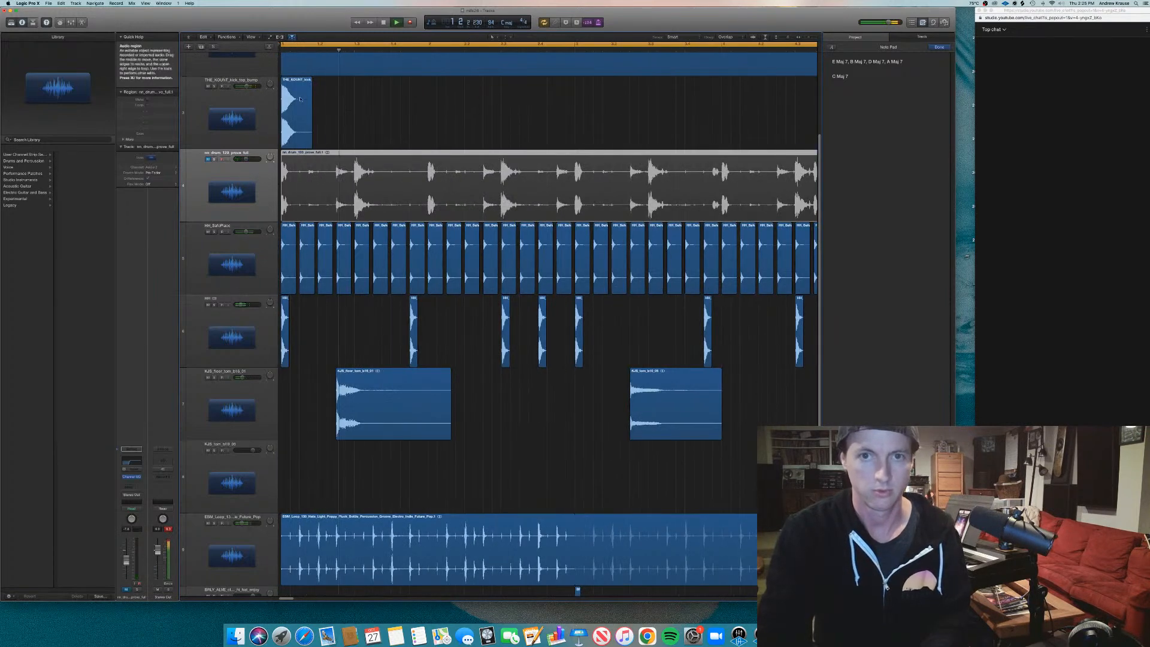
pyautogui.moveTo(298, 114); pyautogui.dragTo(389, 118)
pyautogui.press('space')
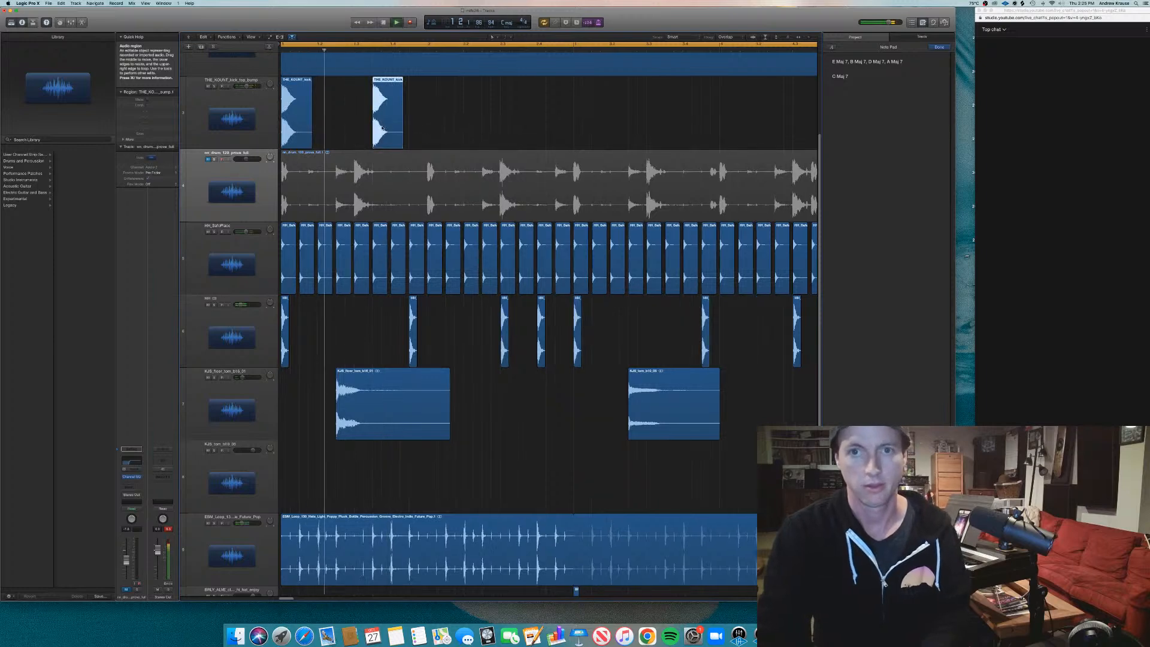
# Move the copied kick to the off-beat after beat 1 of bar 2 and play the loop.
pyautogui.scroll(-3, 387, 120)
pyautogui.moveTo(341, 113); pyautogui.dragTo(374, 120)
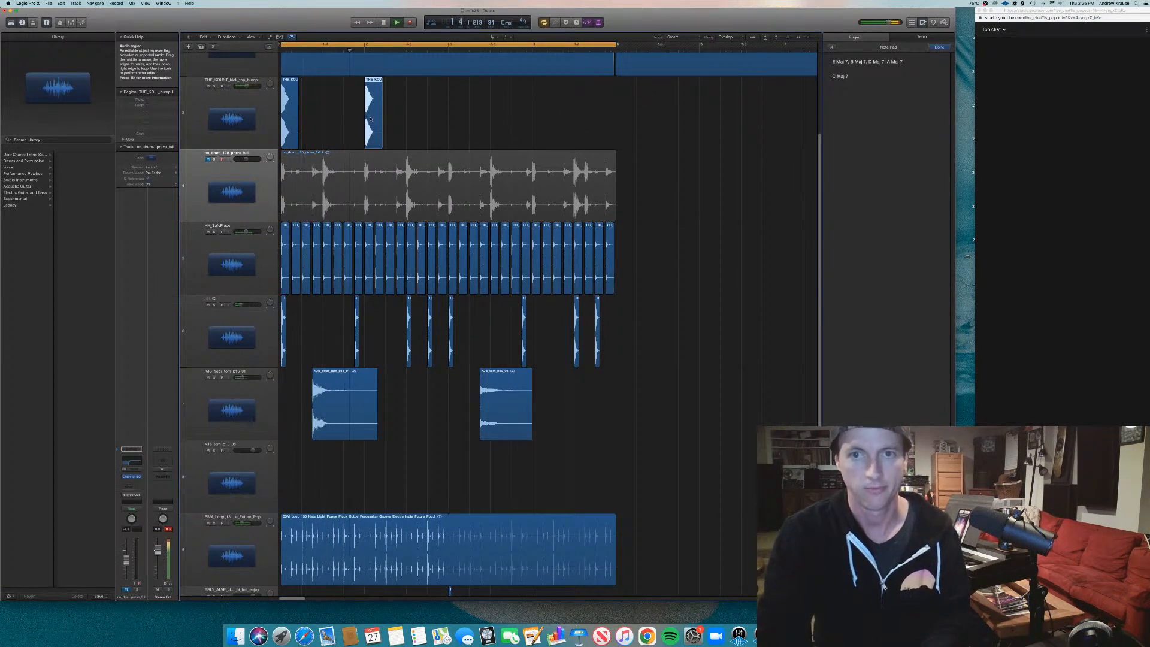
pyautogui.moveTo(370, 120); pyautogui.dragTo(390, 121)
pyautogui.press('space')
pyautogui.press('space')
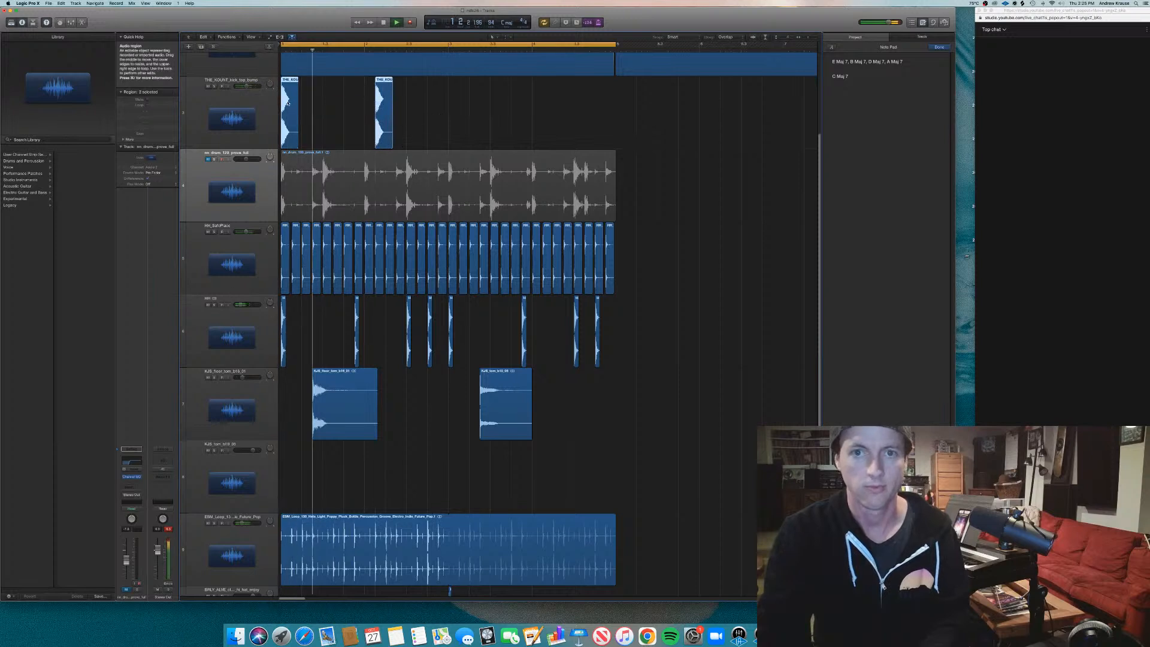
# Copy the kick to the off-beat after beat 3 of bar 2, and duplicate the two-bar kick pattern into bars 3 and 4.
pyautogui.click(395, 116)
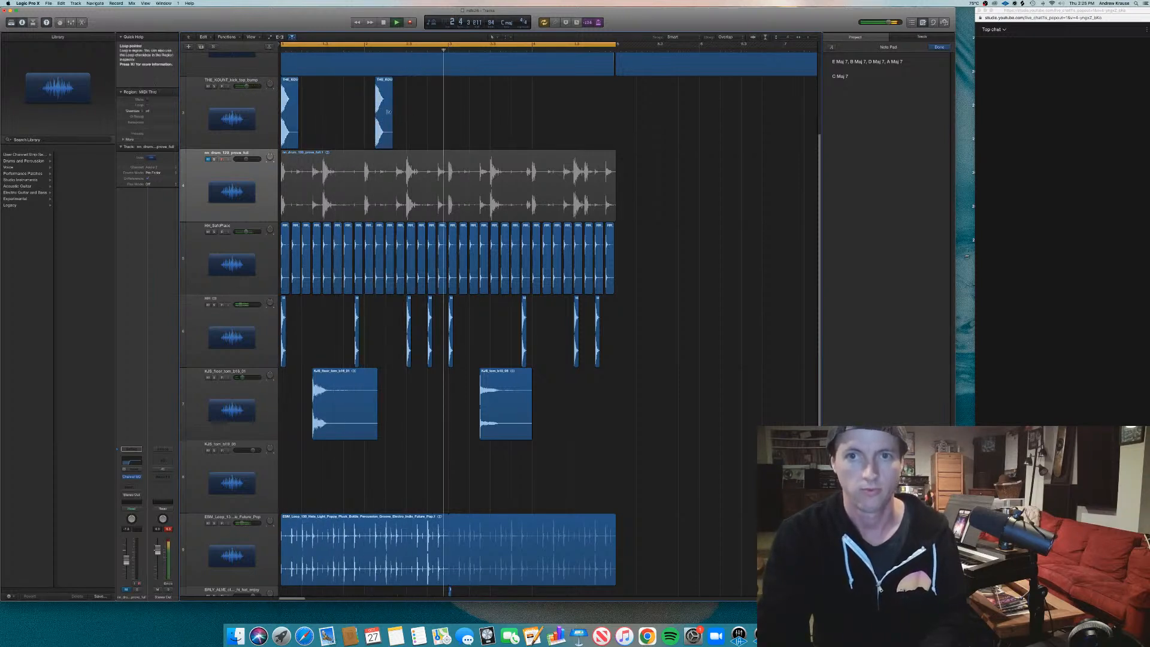
pyautogui.moveTo(392, 114); pyautogui.dragTo(424, 116)
pyautogui.moveTo(470, 120)
pyautogui.mouseDown()
pyautogui.moveTo(291, 102)
pyautogui.moveTo(454, 107)
pyautogui.mouseUp()
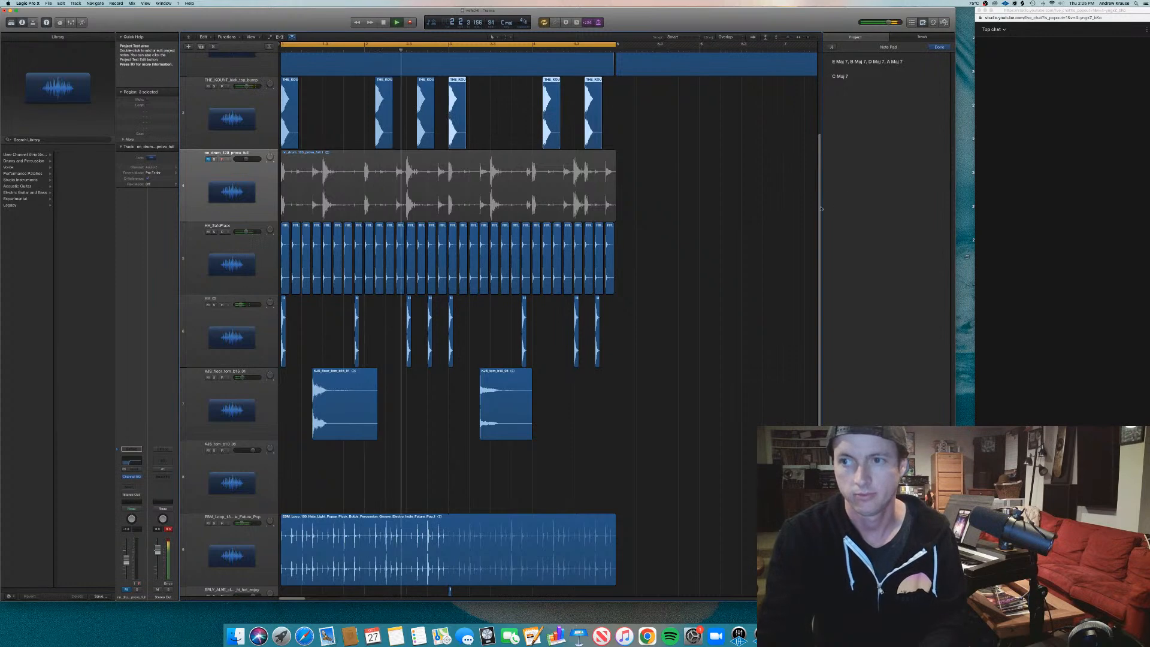
pyautogui.scroll(2, 821, 209)
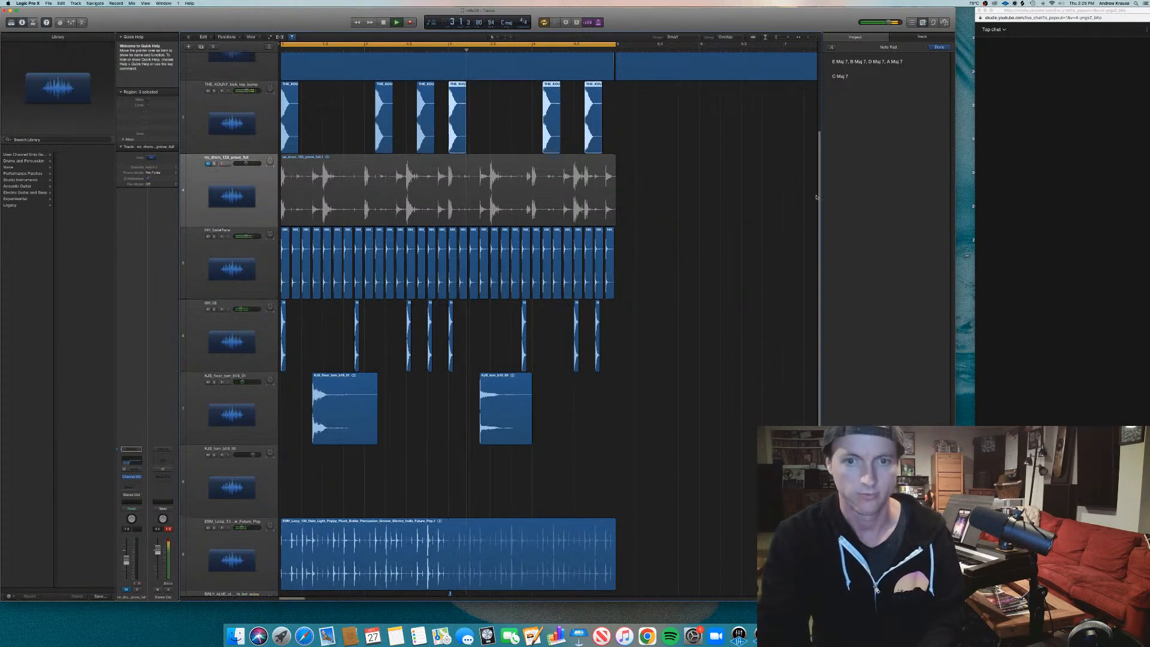
# Duplicate all drum and percussion regions from bars 1–4 into bars 5–8, and select the guitar track.
pyautogui.moveTo(788, 37); pyautogui.dragTo(778, 37)
pyautogui.scroll(-10, 736, 115)
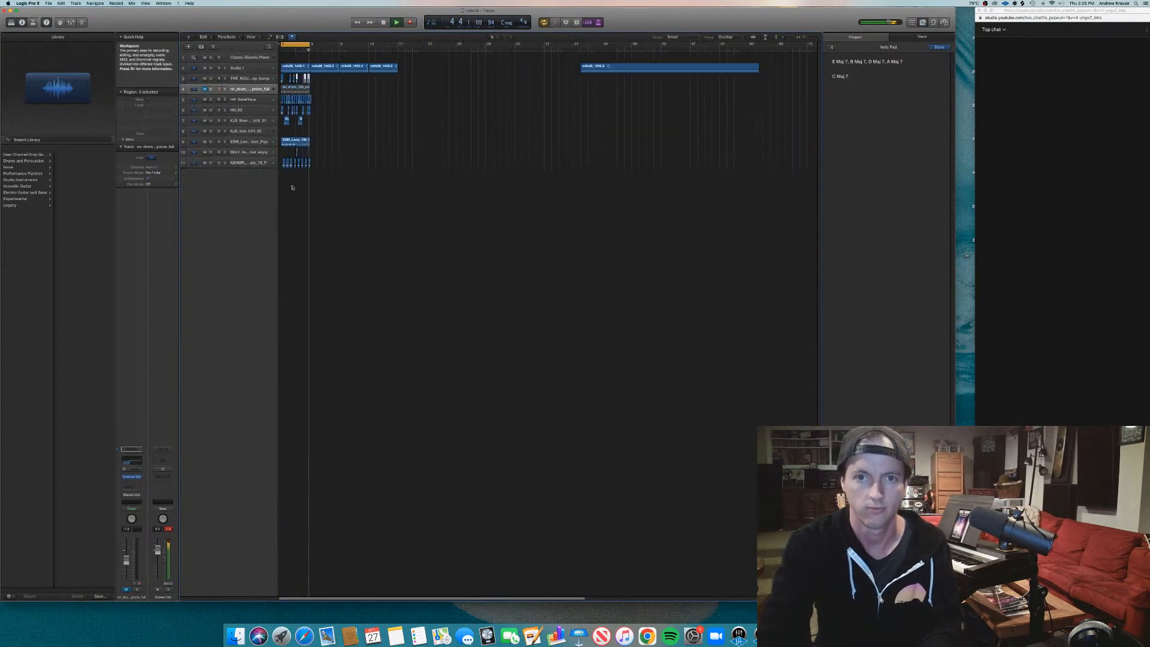
pyautogui.moveTo(364, 183); pyautogui.dragTo(311, 88)
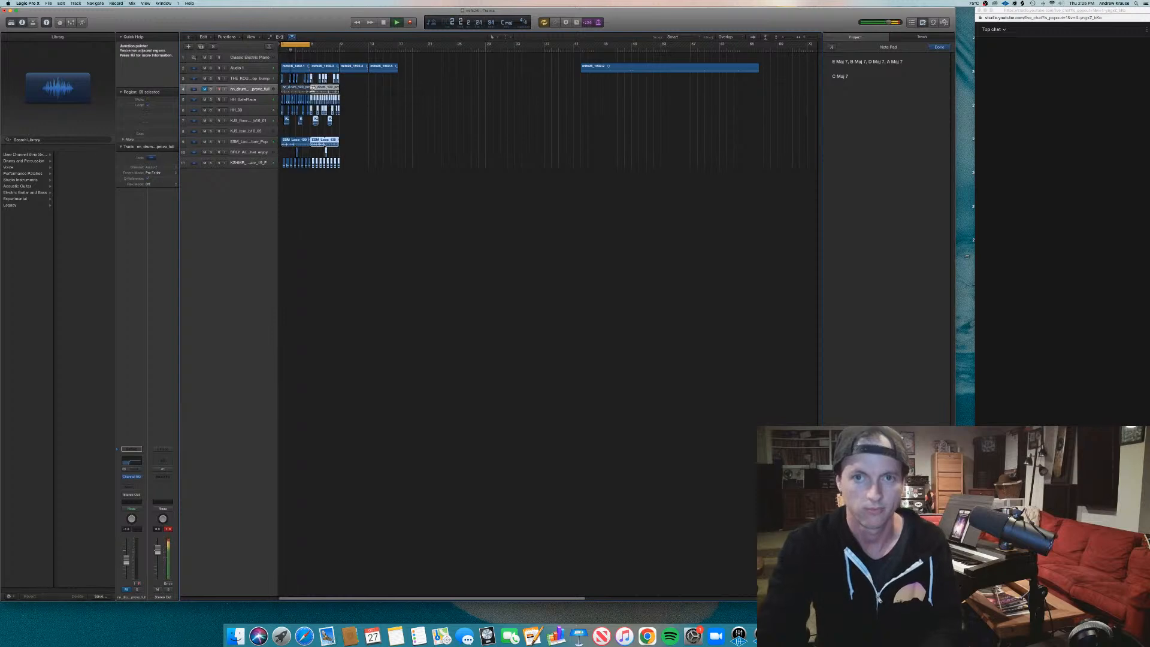
pyautogui.scroll(8, 311, 88)
pyautogui.hscroll(-5, 311, 89)
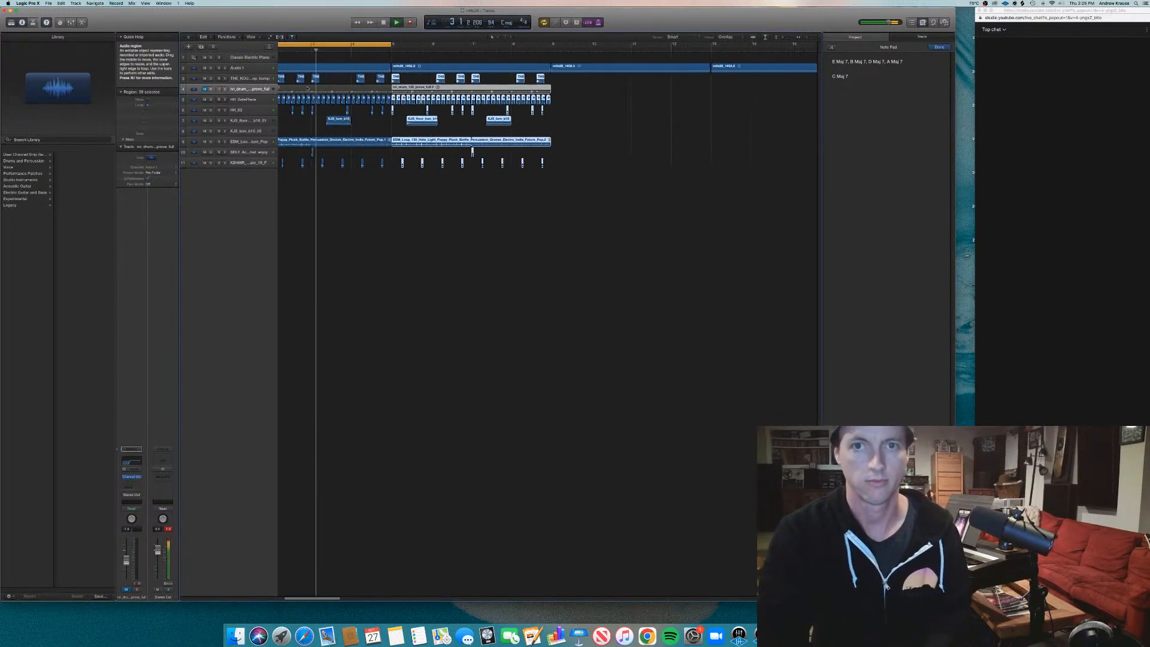
pyautogui.click(249, 68)
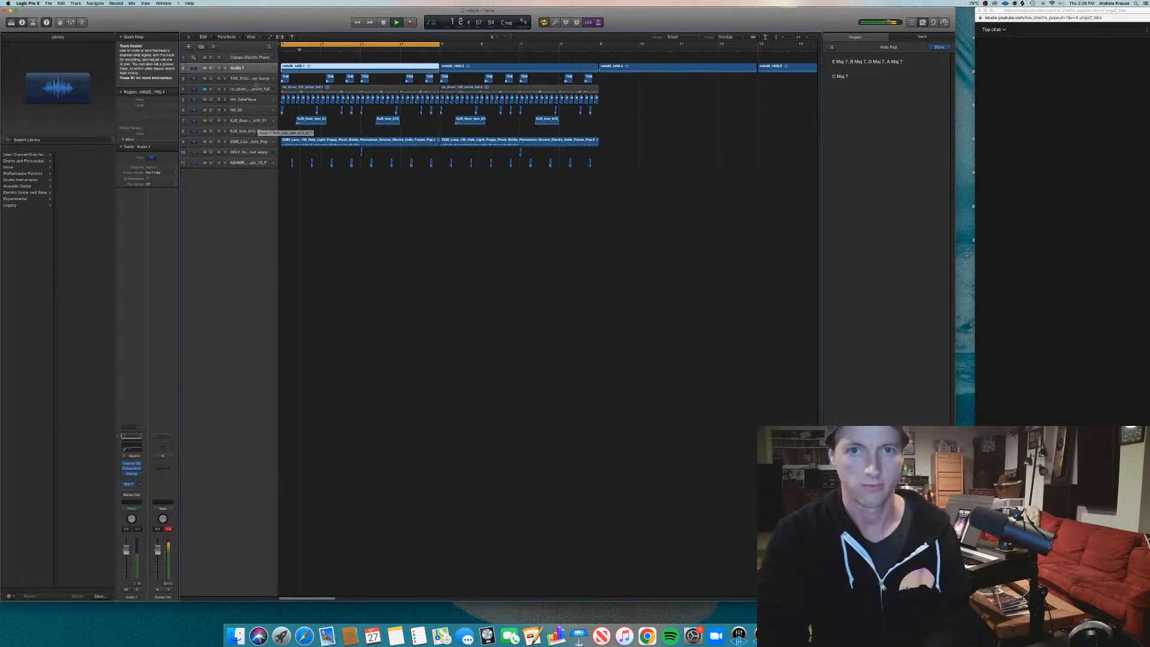
pyautogui.press('space')
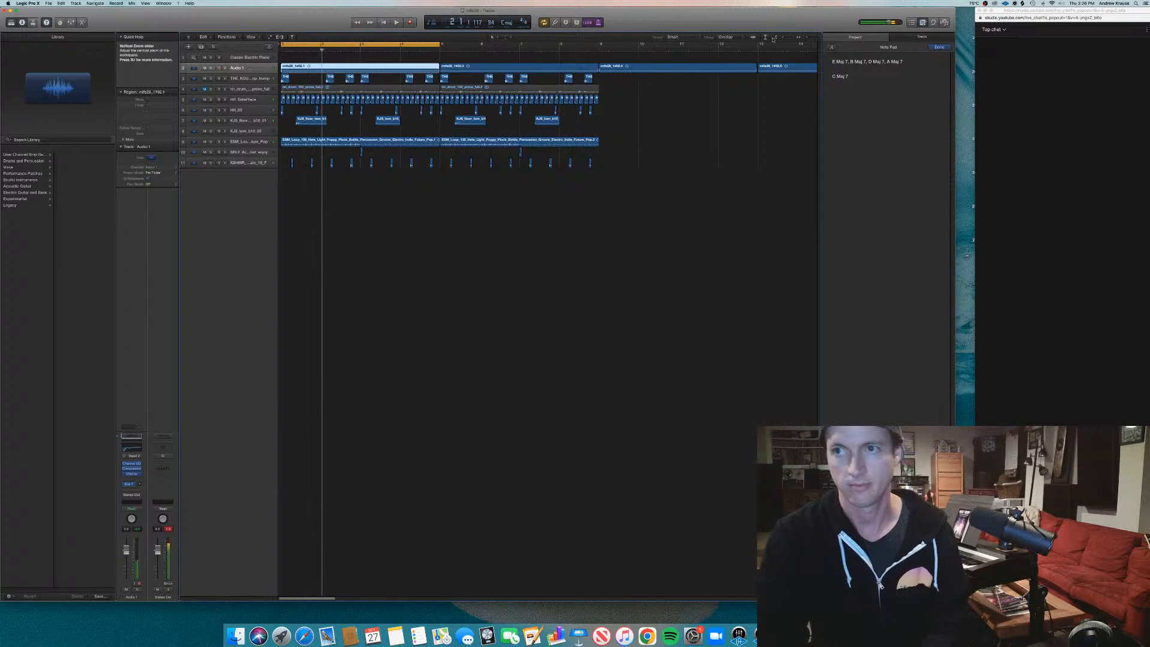
# Create an empty MIDI region on the Classic Electric Piano track, extend it to four bars, and open it for note editing.
pyautogui.click(784, 37)
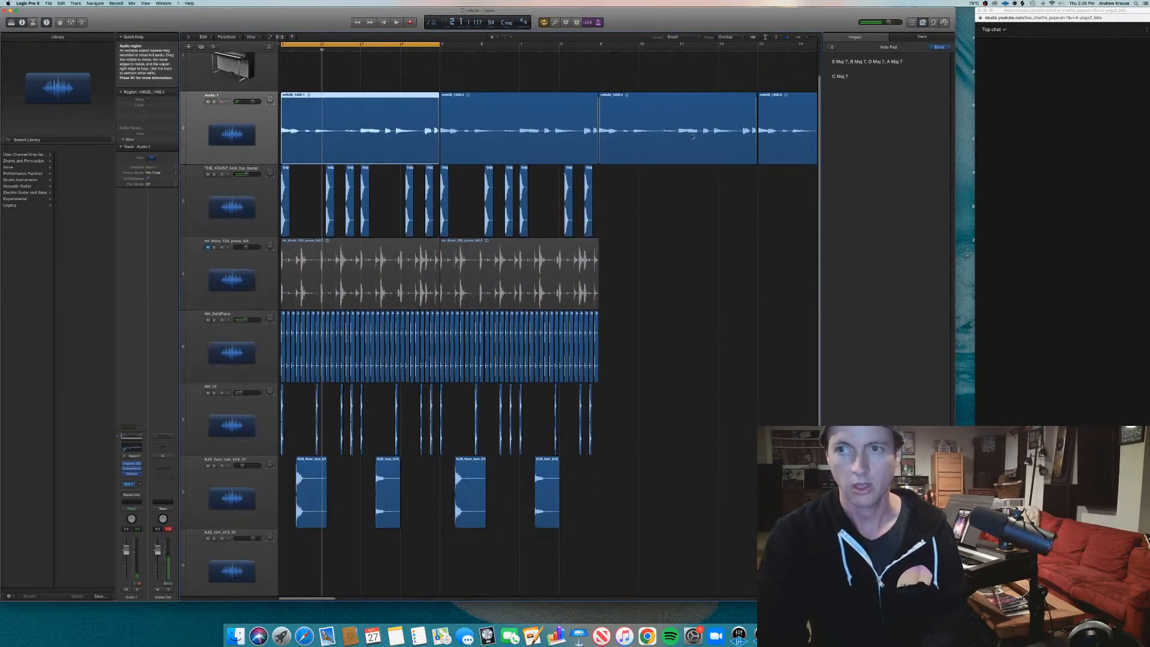
pyautogui.scroll(2, 444, 150)
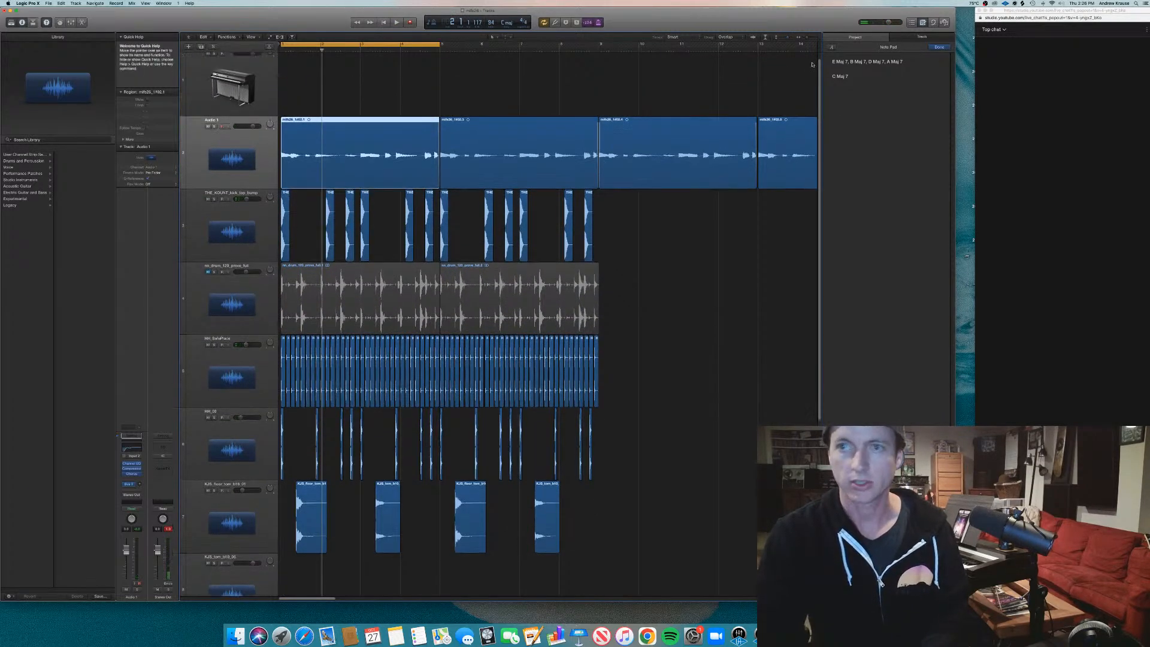
pyautogui.rightClick(294, 91)
pyautogui.click(314, 98)
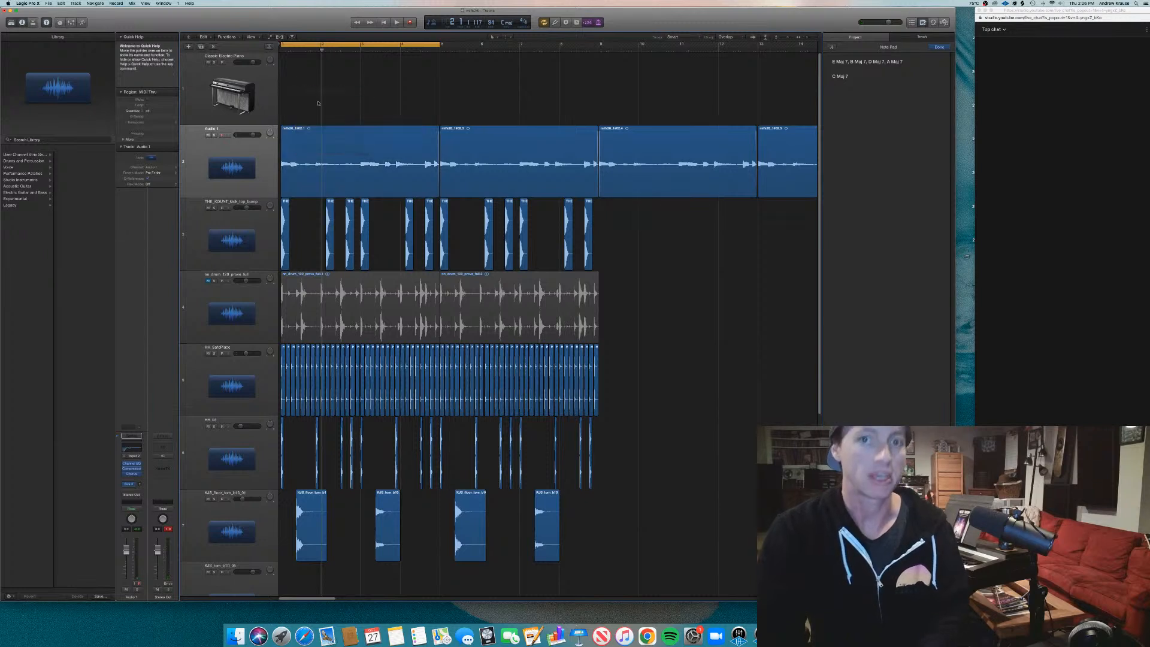
pyautogui.moveTo(319, 106); pyautogui.dragTo(440, 102)
pyautogui.doubleClick(418, 104)
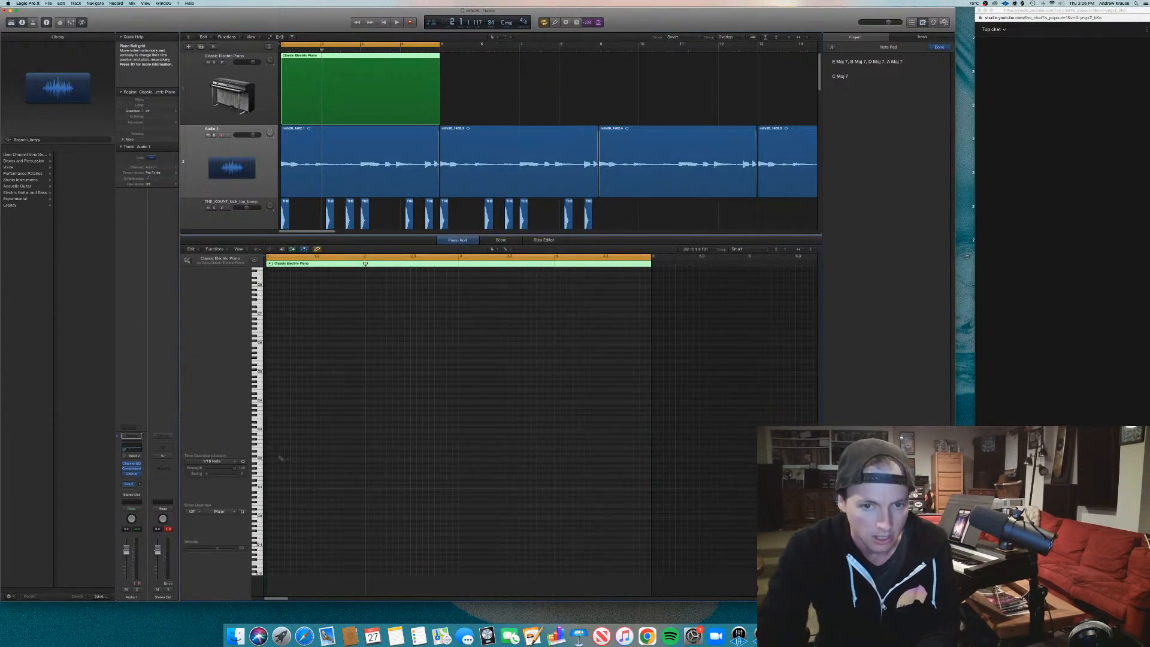
# Draw a one-bar, five-note E Maj 7 chord with a low octave root at the start of bar 1, and play it.
pyautogui.moveTo(268, 422); pyautogui.dragTo(360, 427)
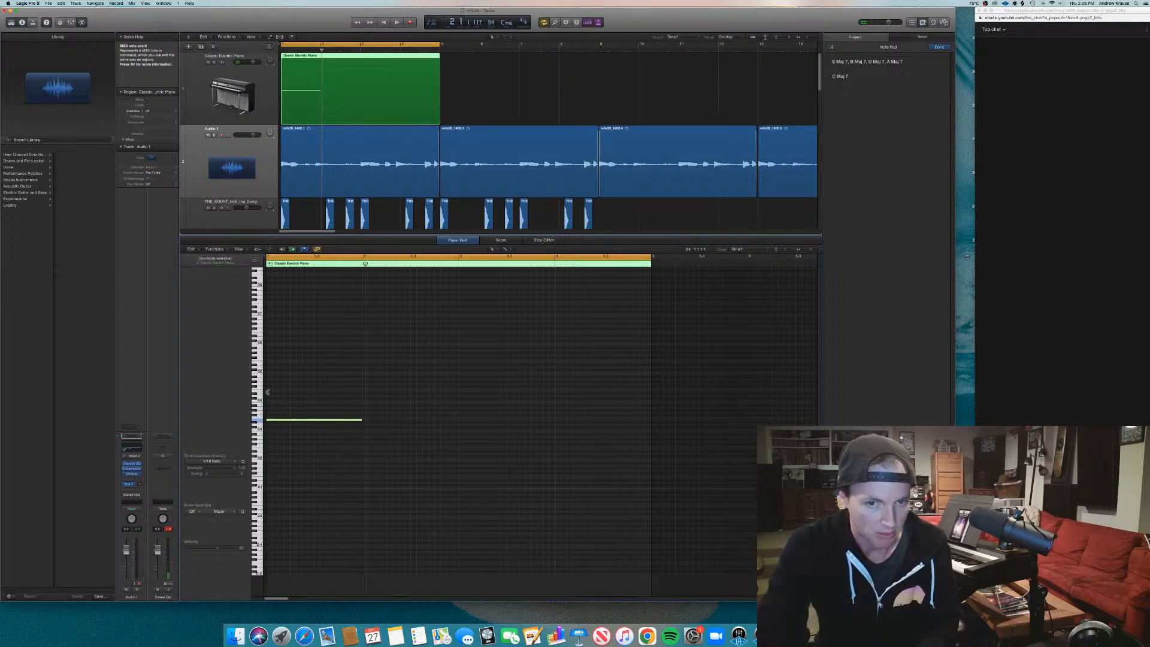
pyautogui.moveTo(282, 422); pyautogui.dragTo(283, 453)
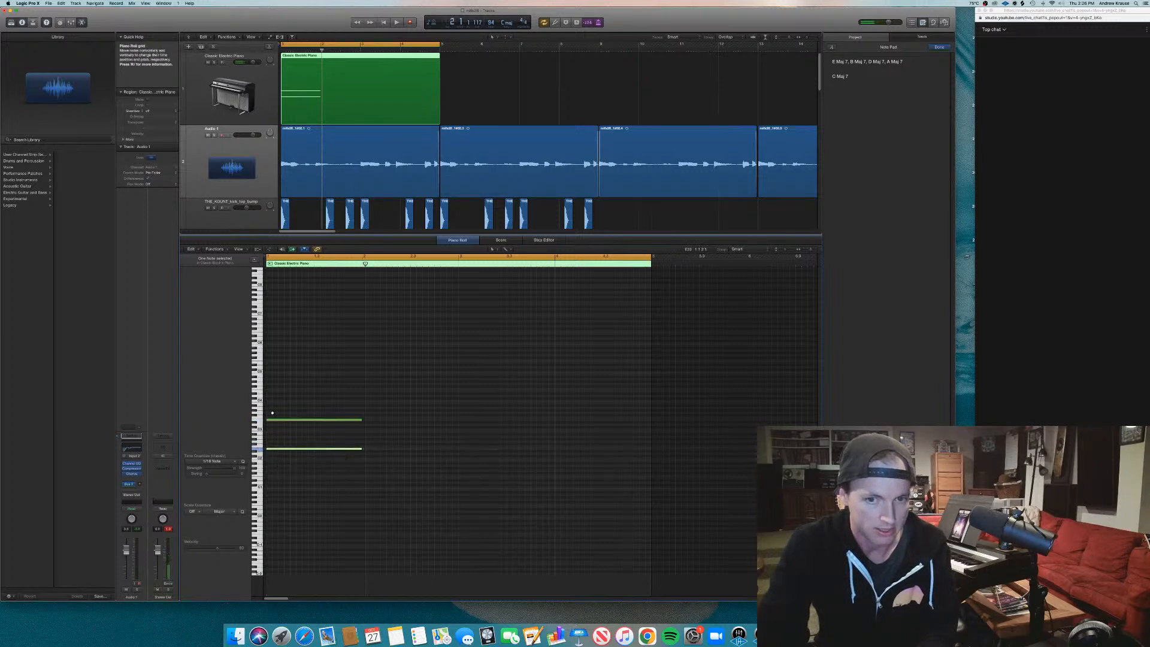
pyautogui.click(270, 411)
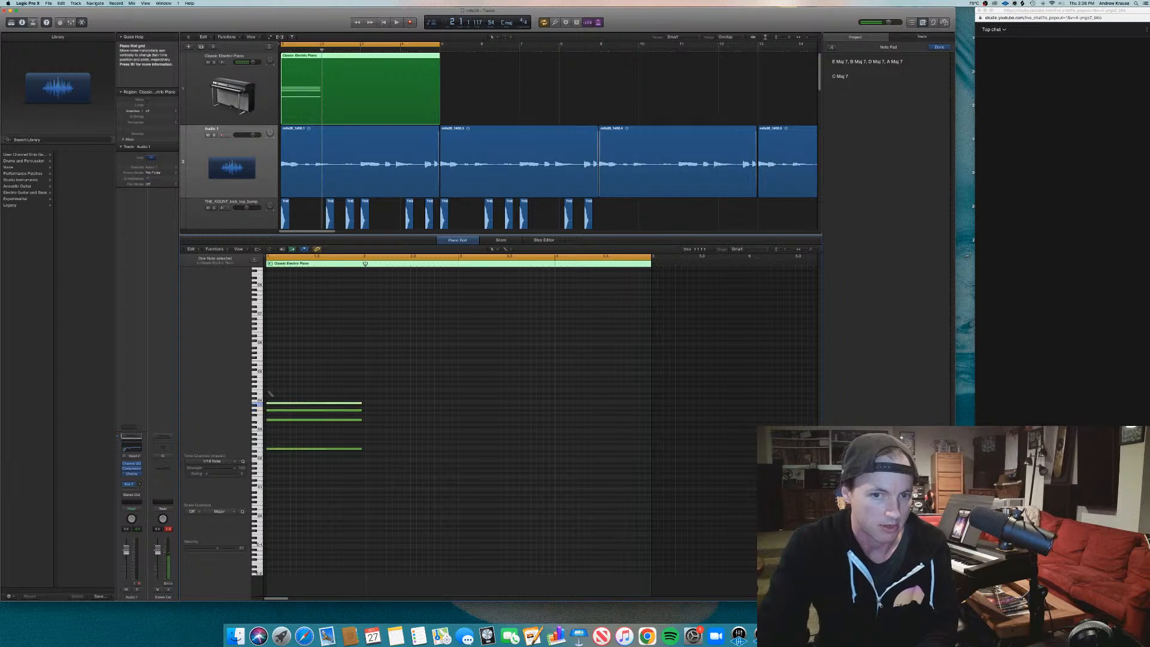
pyautogui.press('space')
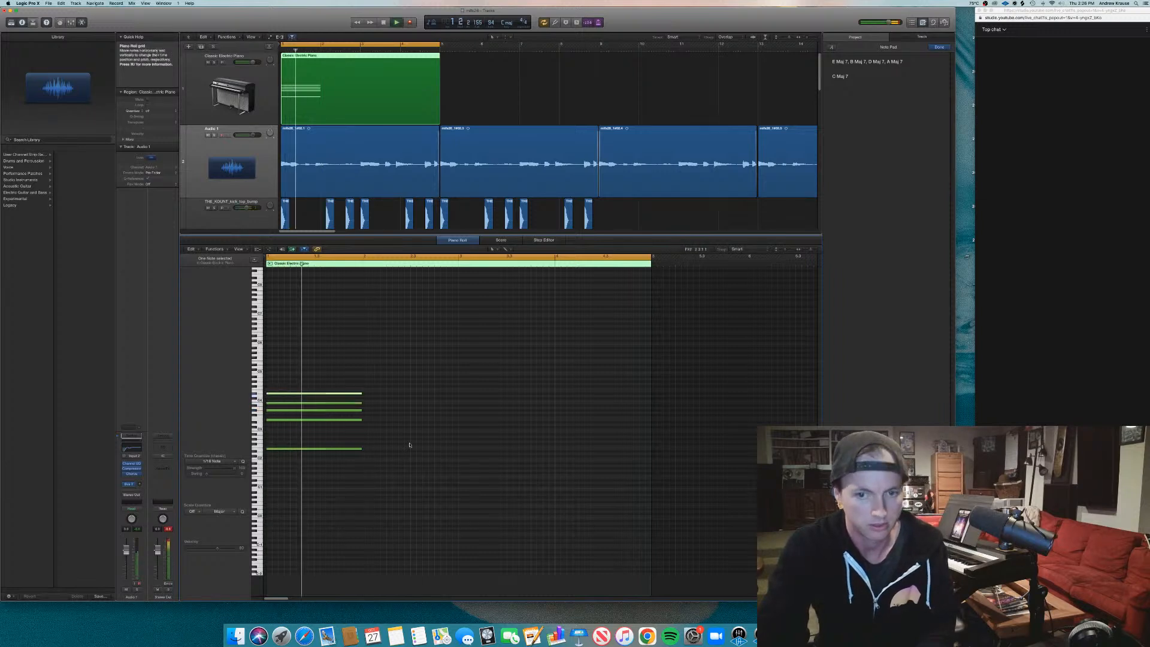
pyautogui.press('space')
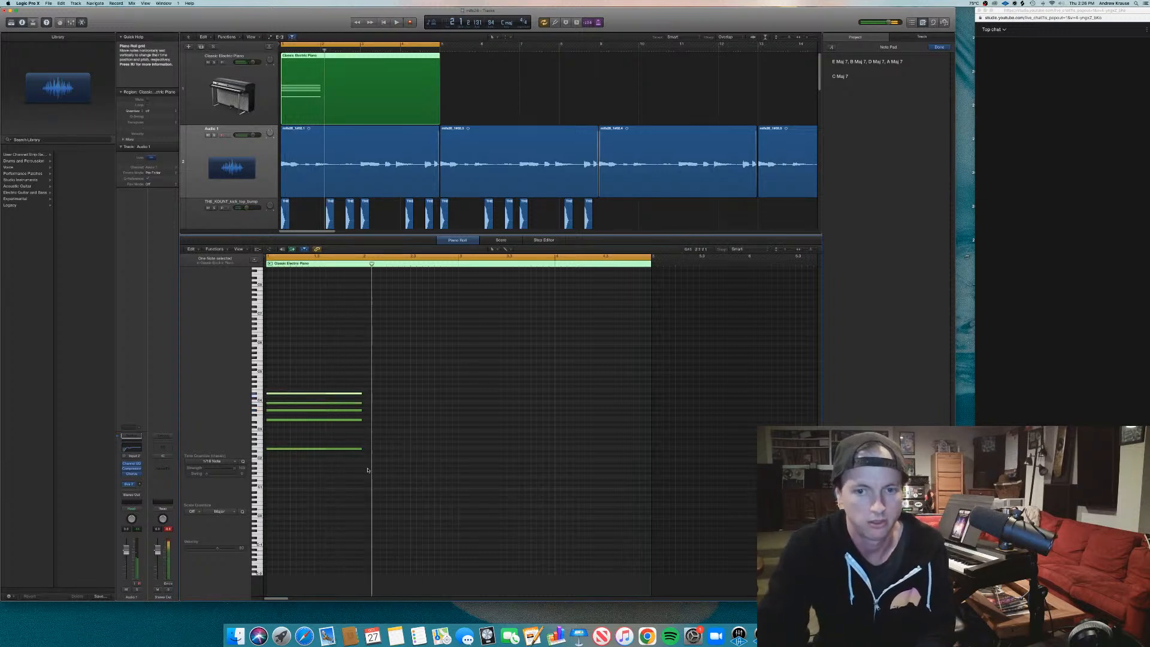
# Shorten all notes of the E Maj 7 chord to end on the off-beat after beat 4 of bar 1, and play it.
pyautogui.moveTo(365, 451); pyautogui.dragTo(357, 390)
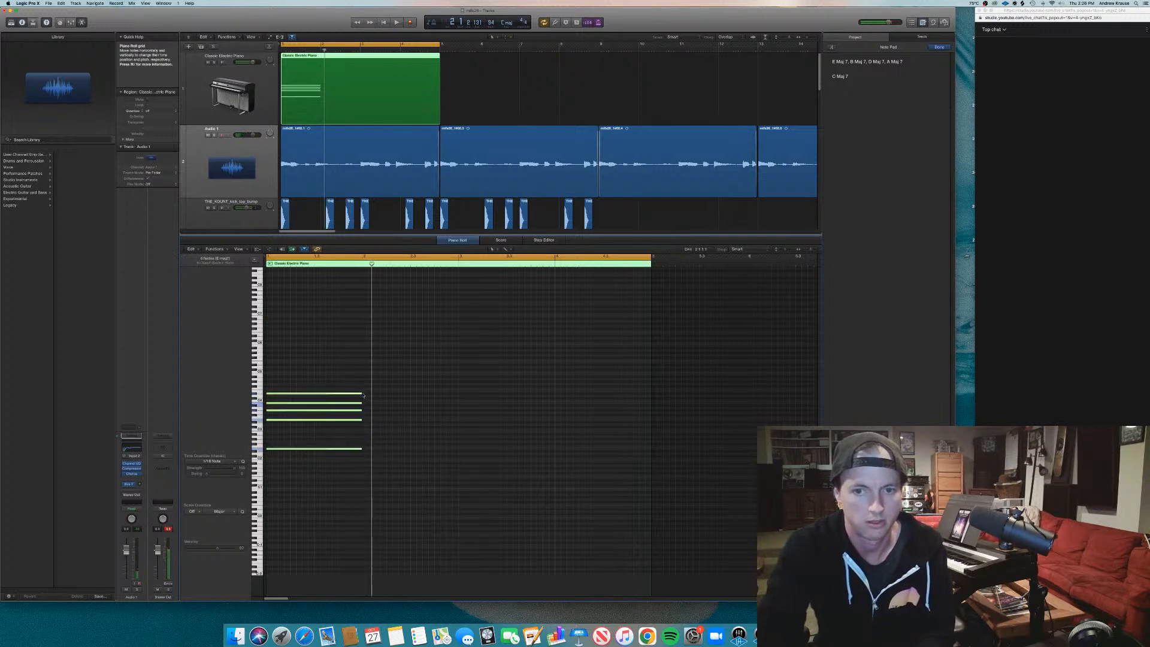
pyautogui.click(371, 432)
pyautogui.press('space')
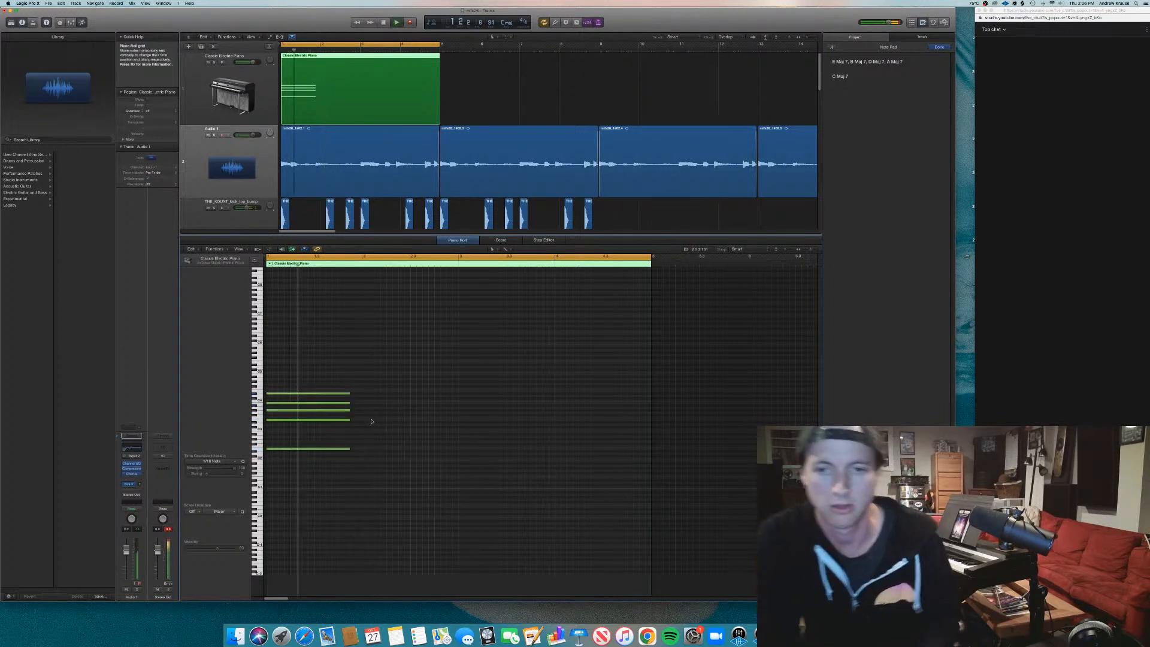
pyautogui.press('space')
# Draw a five-note B Maj 7 chord starting where the E Maj 7 chord ends, and play the loop.
pyautogui.click(352, 462)
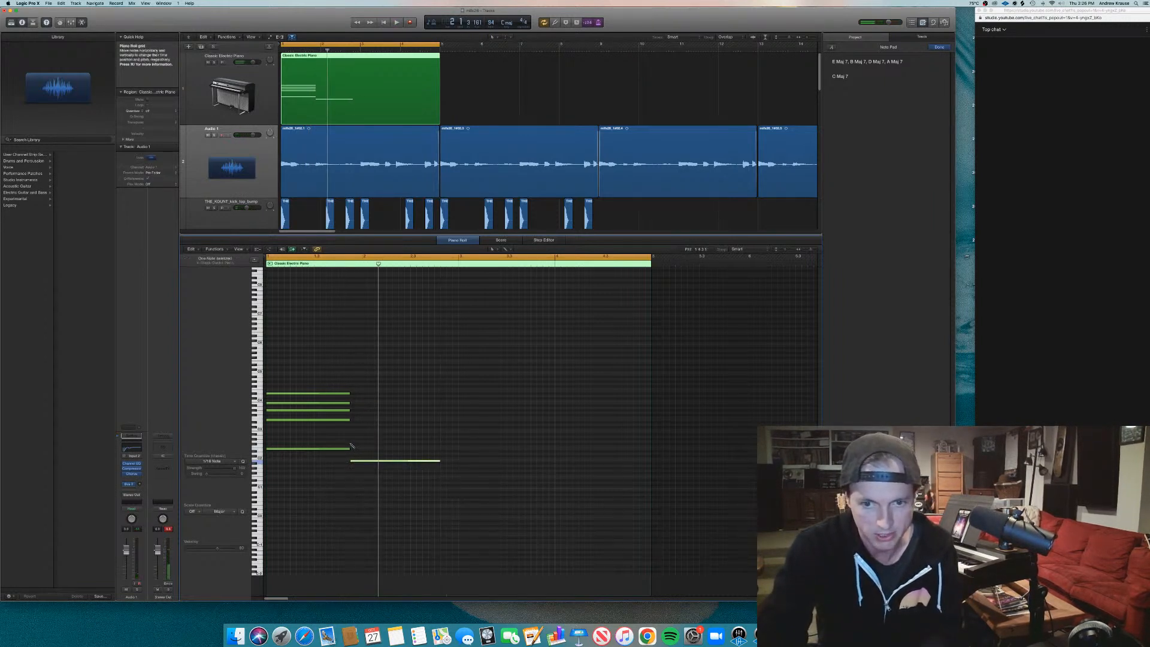
pyautogui.click(351, 422)
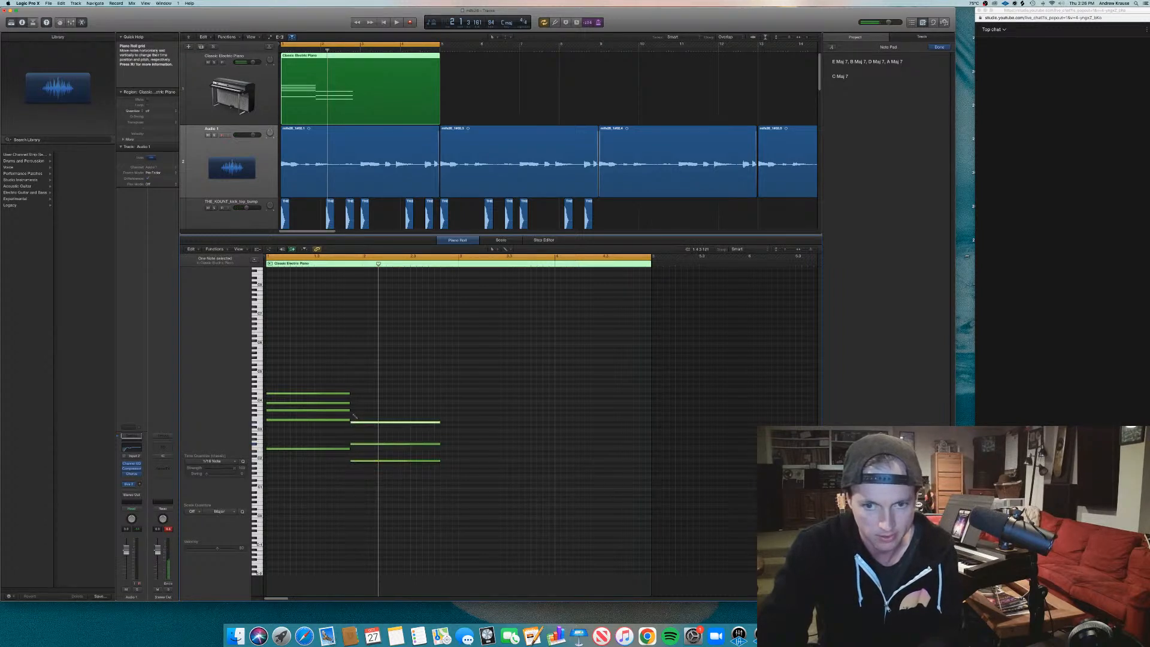
pyautogui.click(351, 409)
pyautogui.moveTo(354, 409); pyautogui.dragTo(353, 406)
pyautogui.click(353, 394)
pyautogui.press('space')
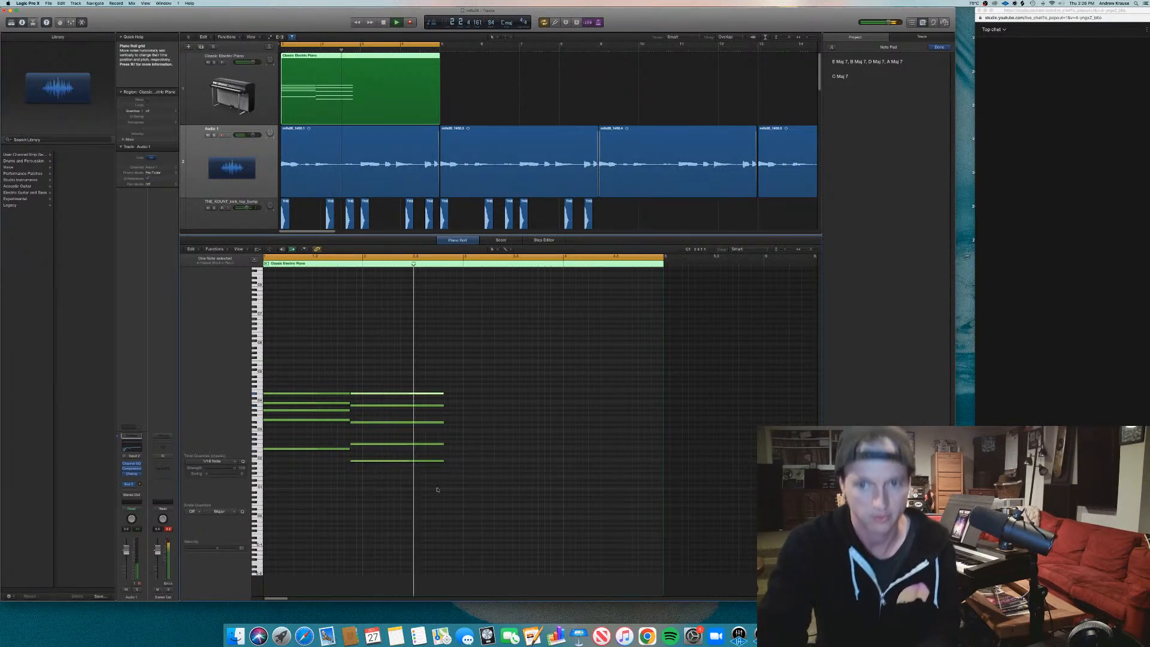
# Lengthen all notes of the B Maj 7 chord to the start of bar 3 during playback.
pyautogui.moveTo(426, 478); pyautogui.dragTo(465, 393)
pyautogui.press('super+Left')
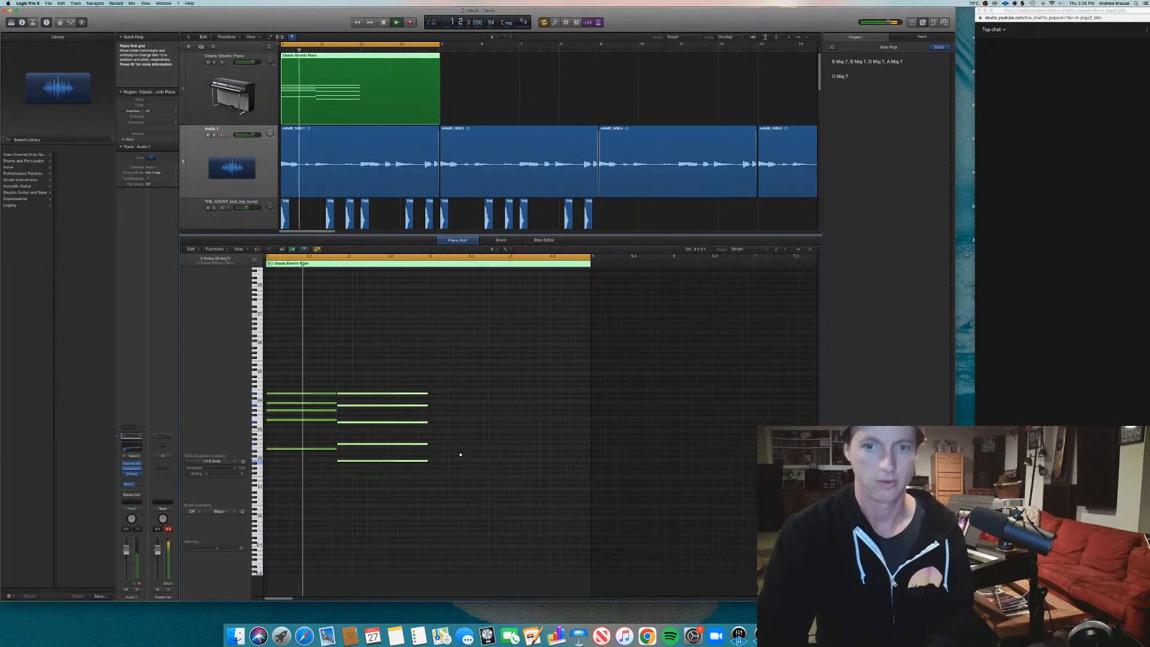
pyautogui.press('super+Left')
pyautogui.click(460, 458)
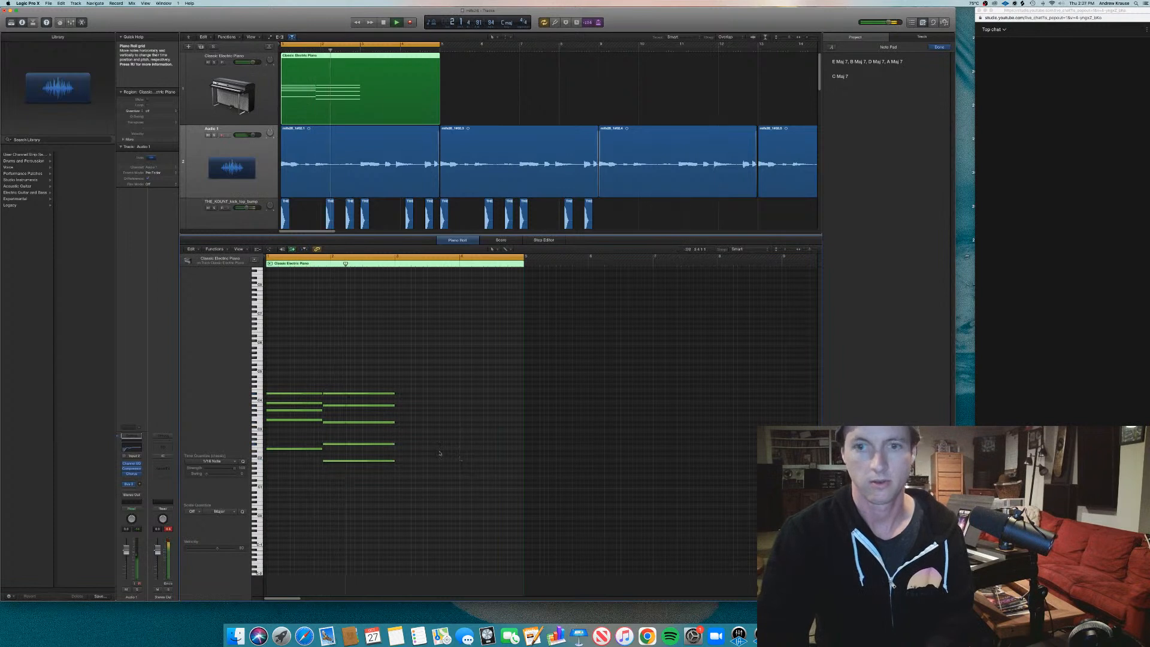
pyautogui.press('space')
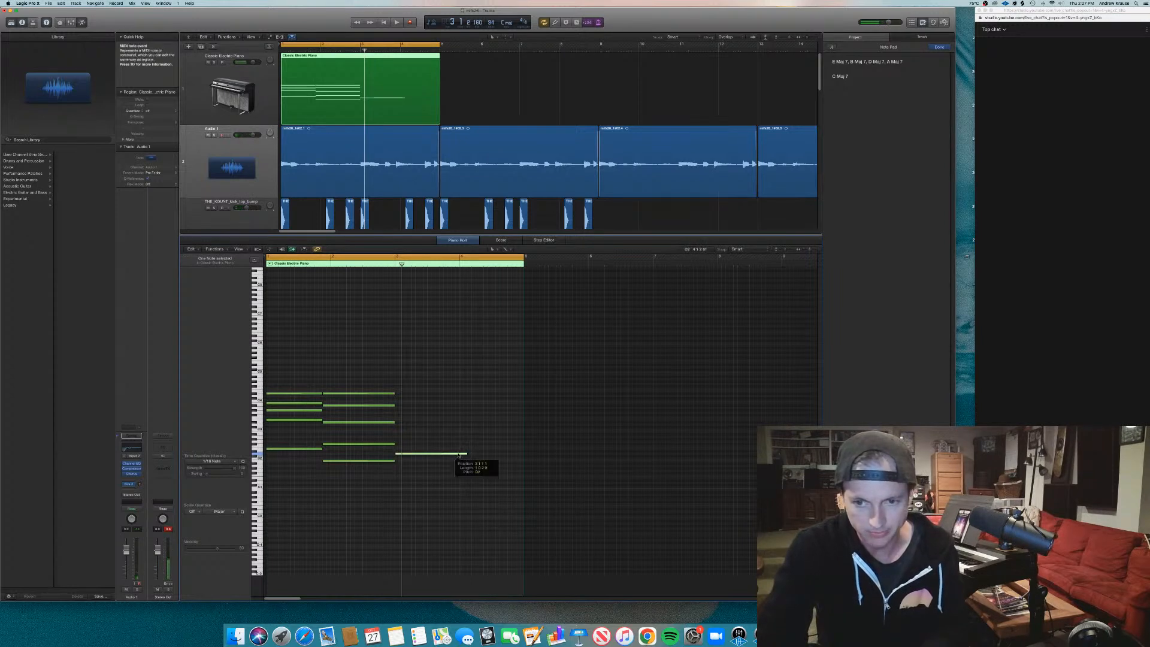
# Build a five-note D Maj 7 chord from the start of bar 3 to the off-beat after its beat 4.
pyautogui.moveTo(467, 454); pyautogui.dragTo(450, 455)
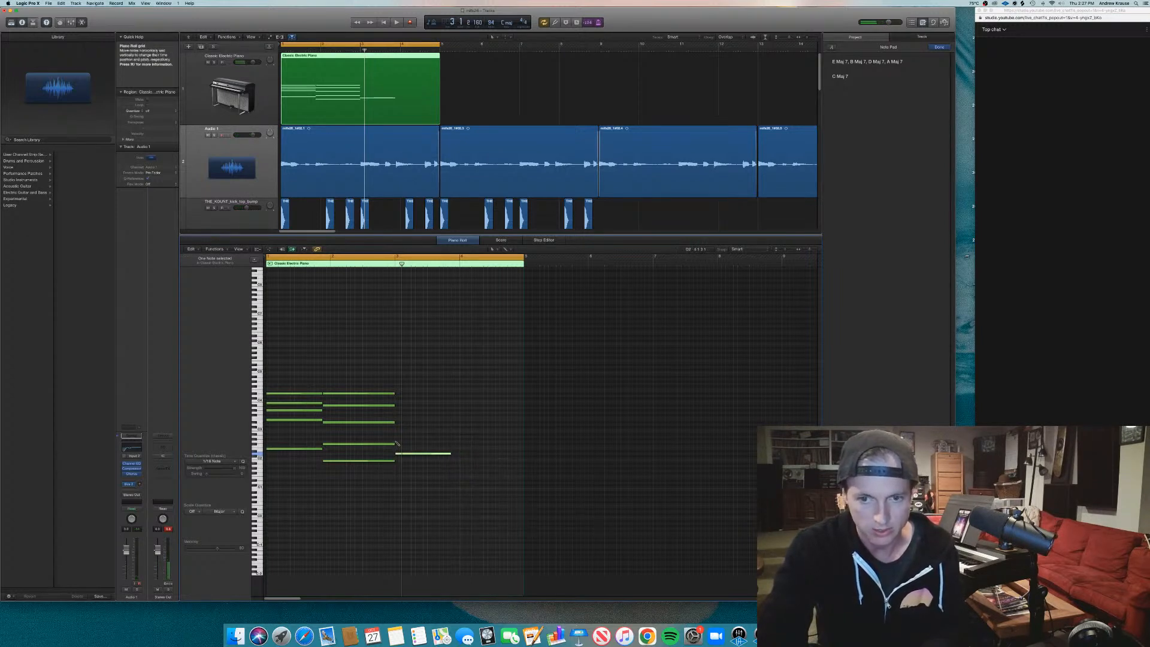
pyautogui.click(398, 407)
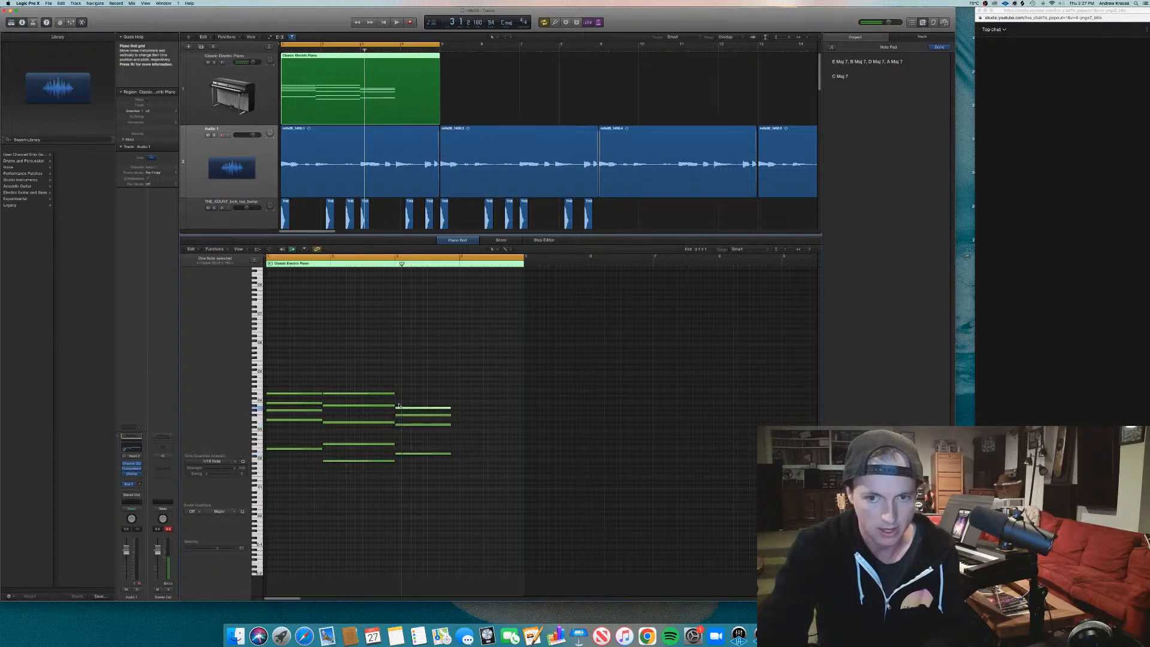
pyautogui.click(397, 399)
pyautogui.press('space')
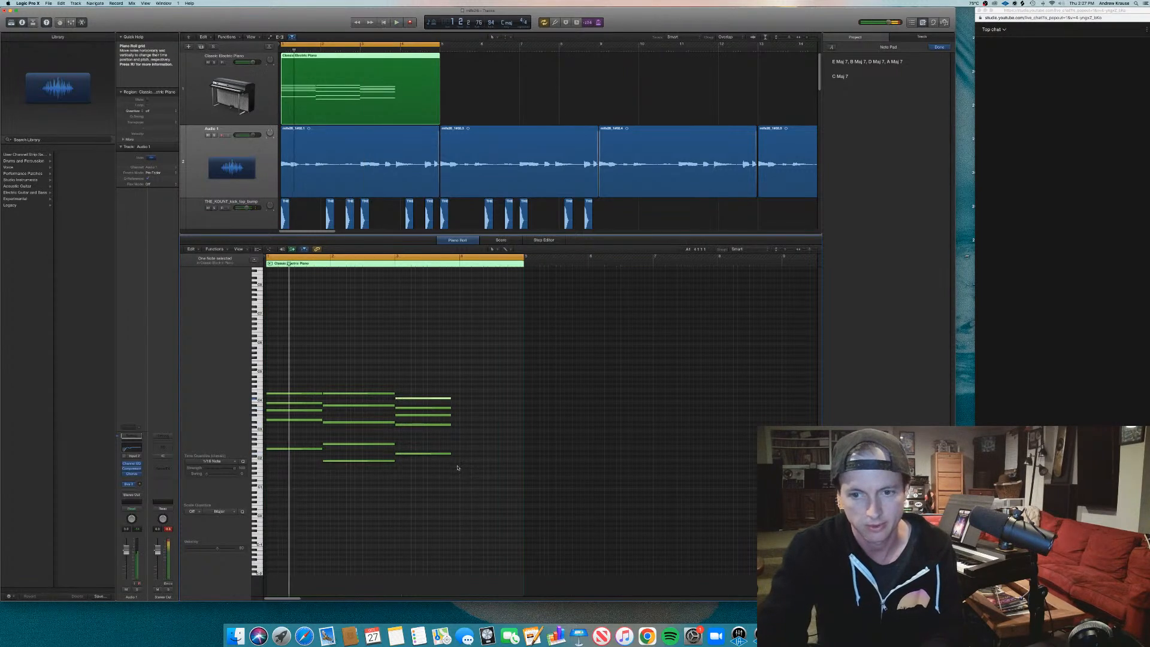
# Draw a five-note A Maj 7 chord from the end of the D Maj 7 chord to the region's end, and play the progression.
pyautogui.moveTo(452, 466); pyautogui.dragTo(462, 466)
pyautogui.click(452, 438)
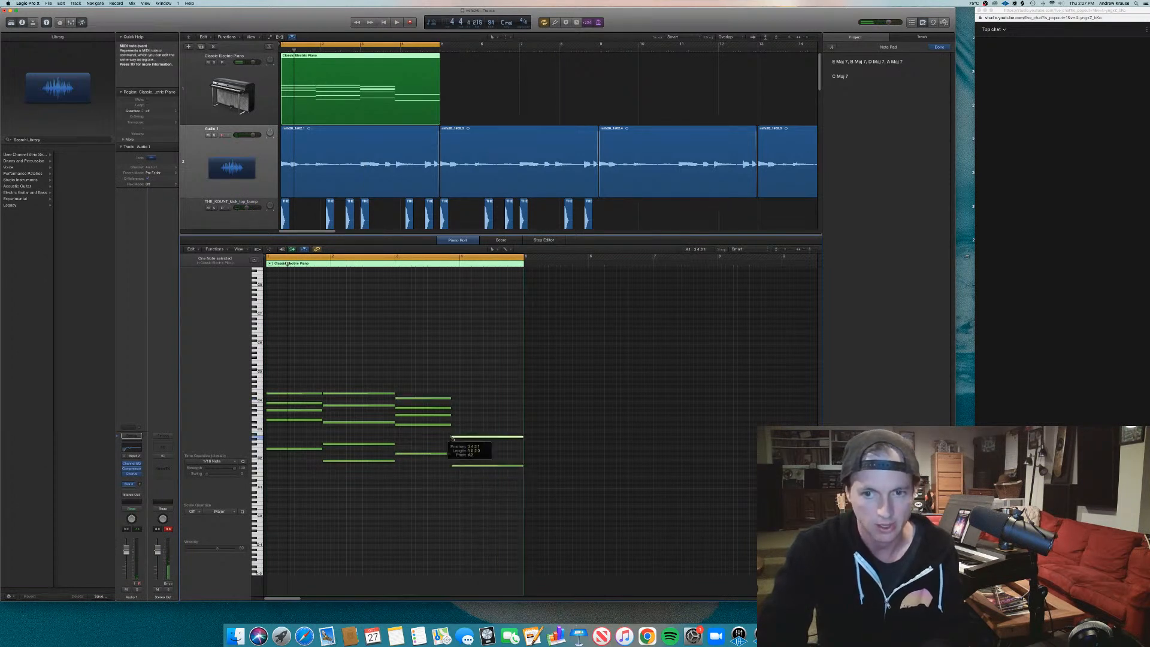
pyautogui.click(453, 428)
pyautogui.click(453, 420)
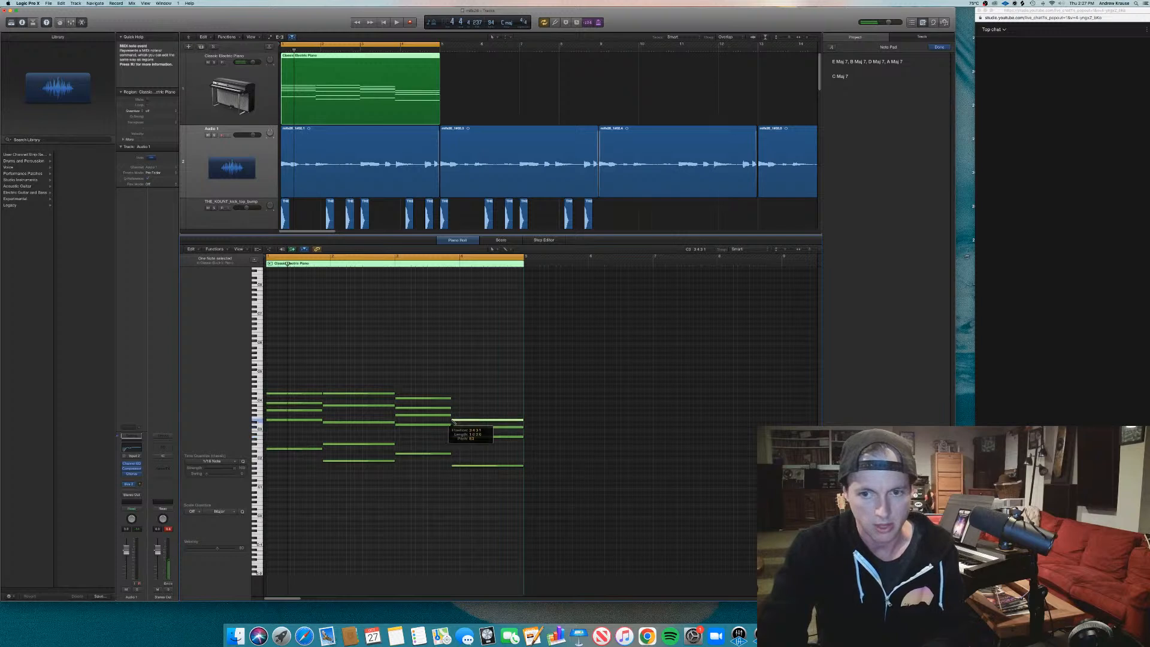
pyautogui.click(453, 411)
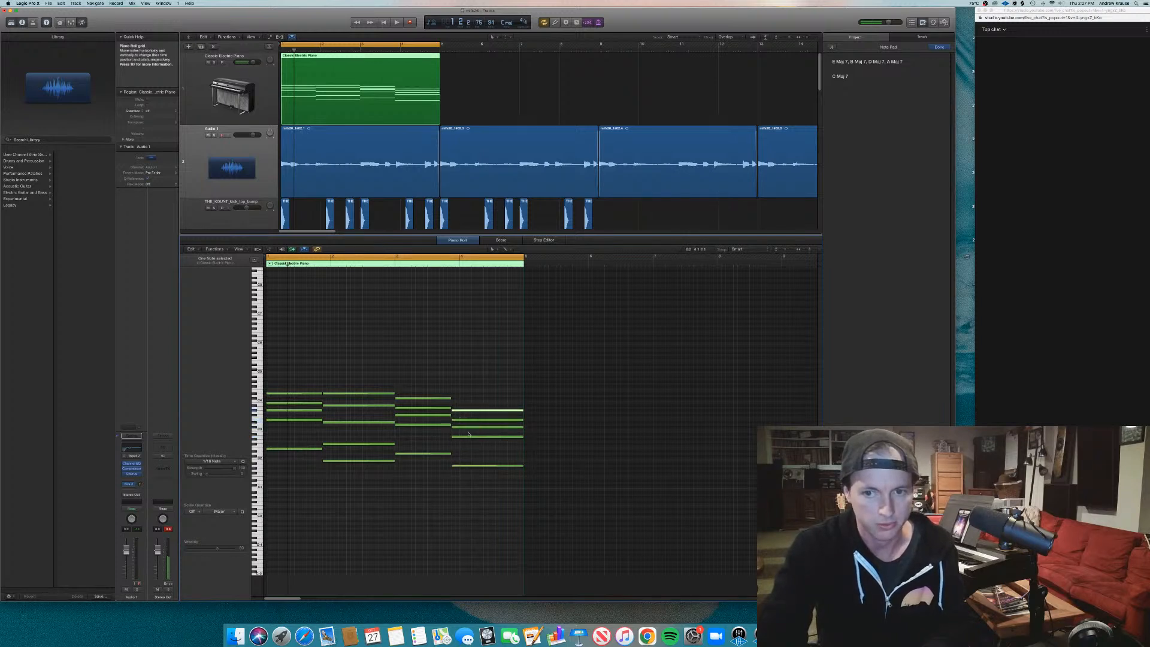
pyautogui.press('space')
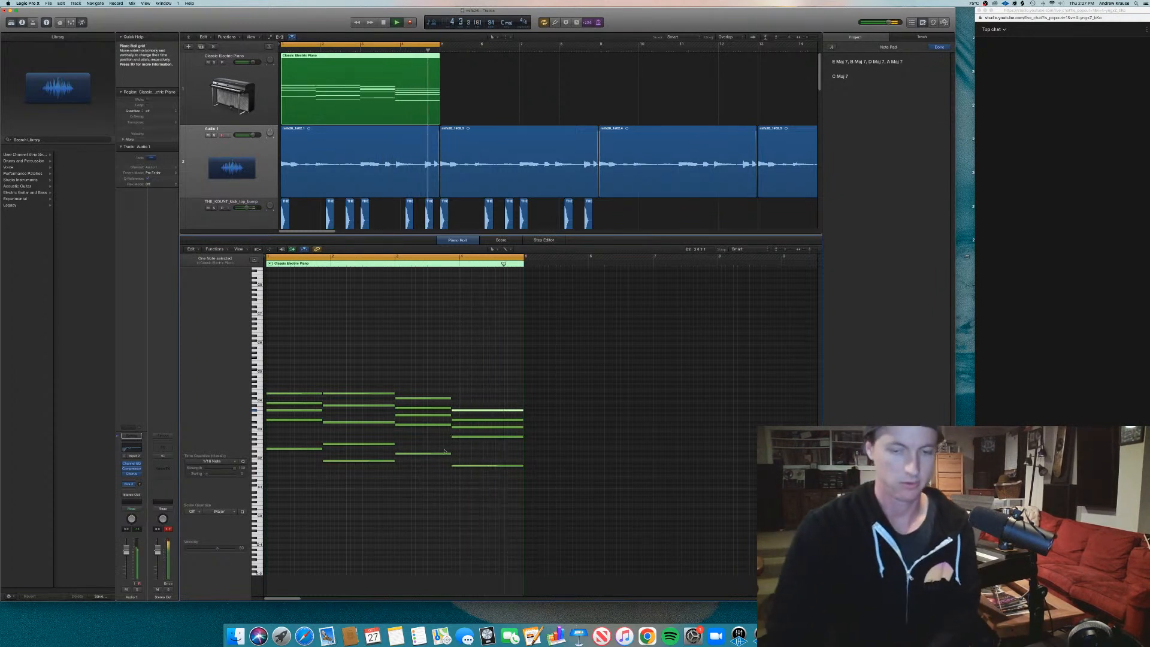
pyautogui.moveTo(509, 490); pyautogui.dragTo(517, 405)
pyautogui.press('space')
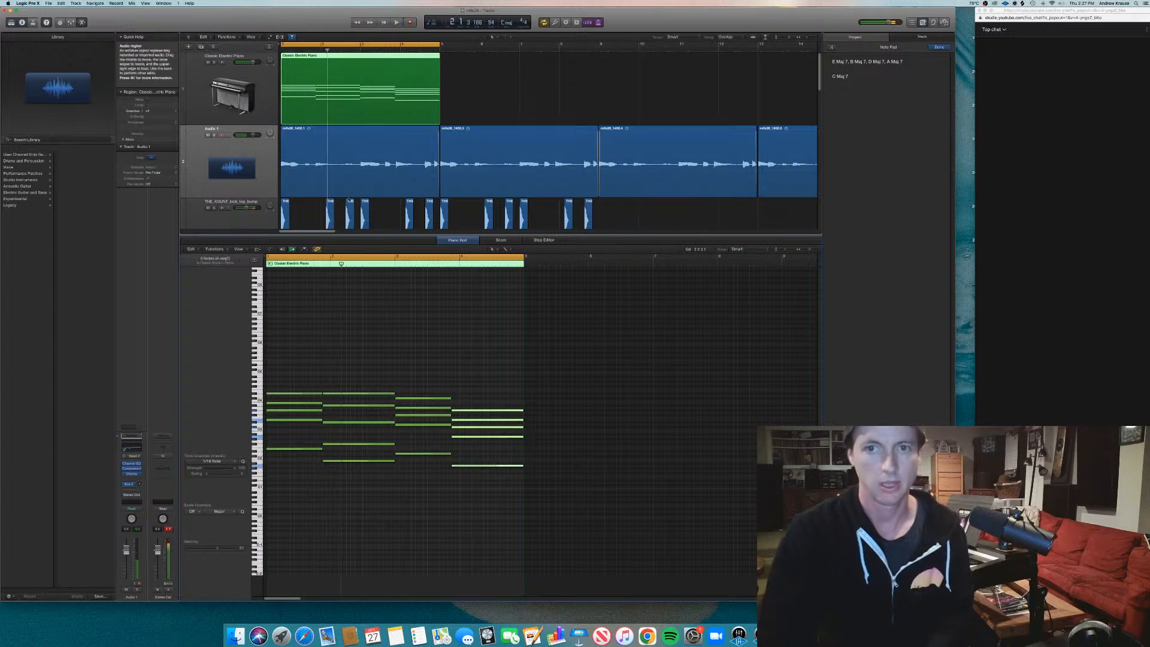
# Open the first guitar region on Audio 1 in the audio editor and turn on Flex Time for the track.
pyautogui.press('e')
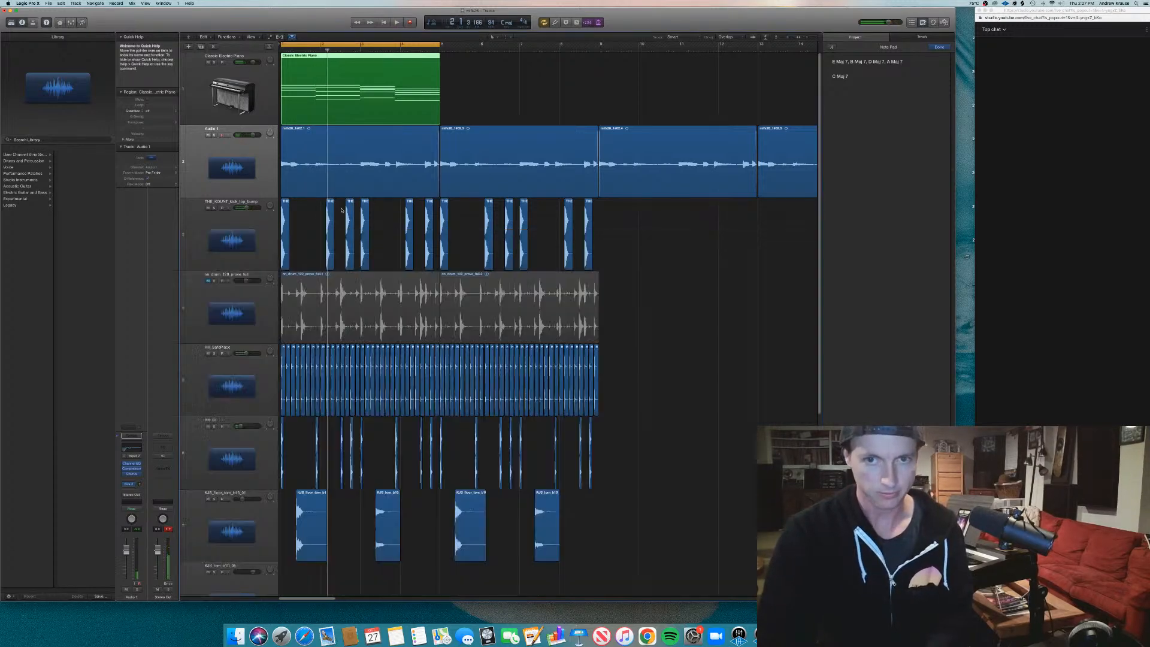
pyautogui.click(344, 177)
pyautogui.press('e')
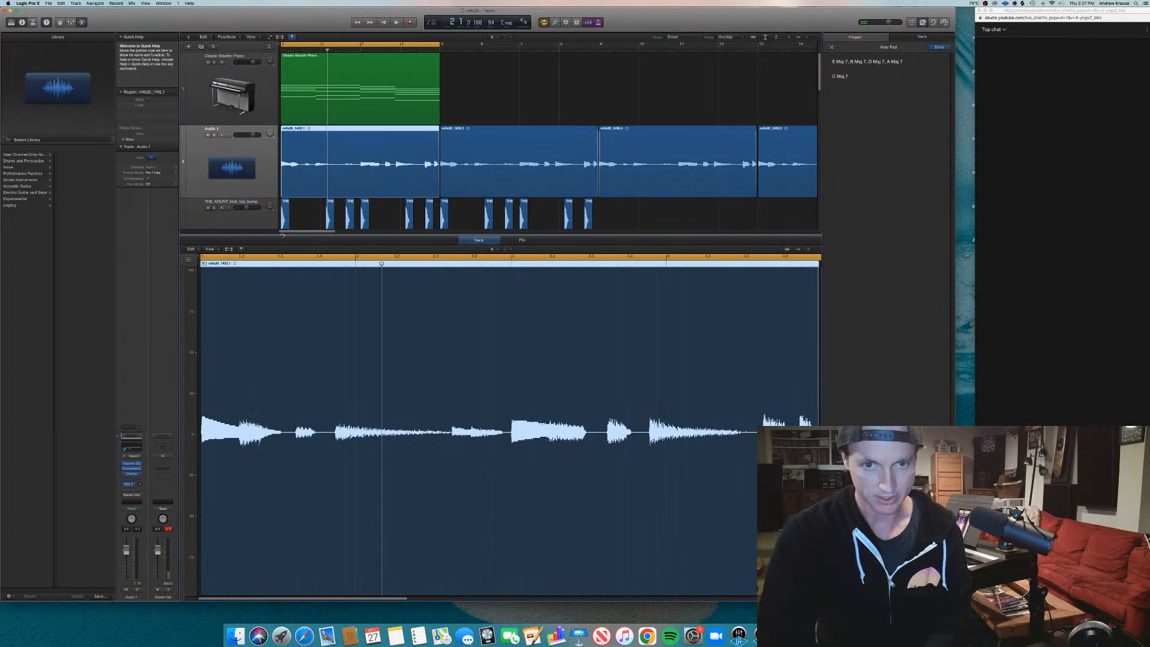
pyautogui.click(227, 249)
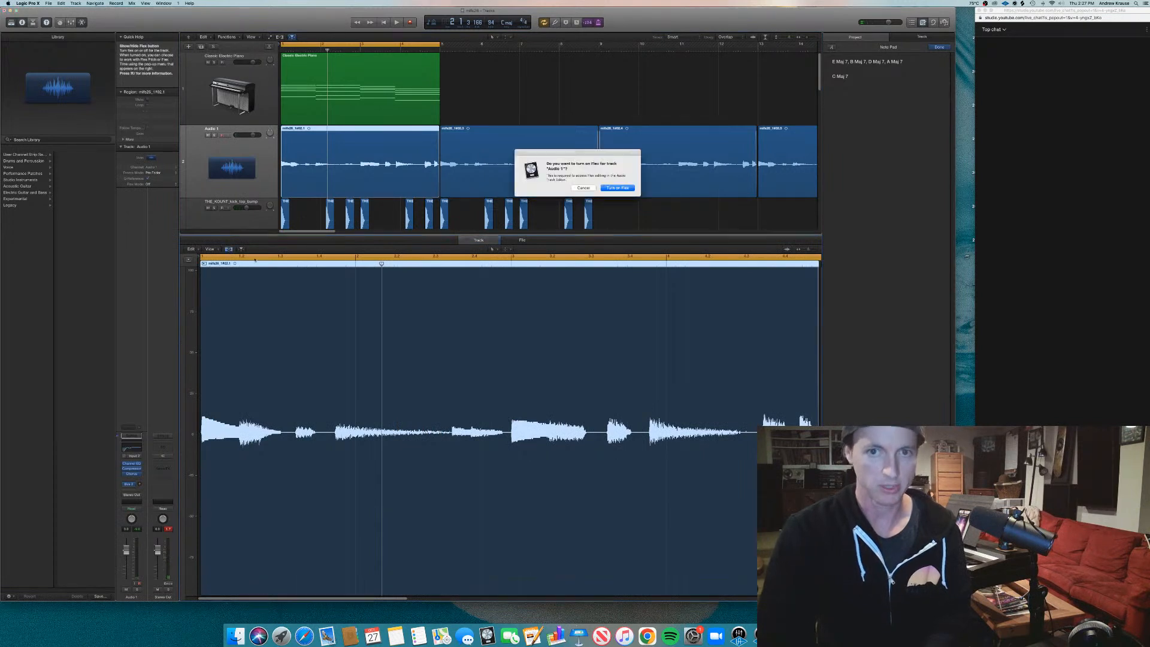
pyautogui.click(620, 188)
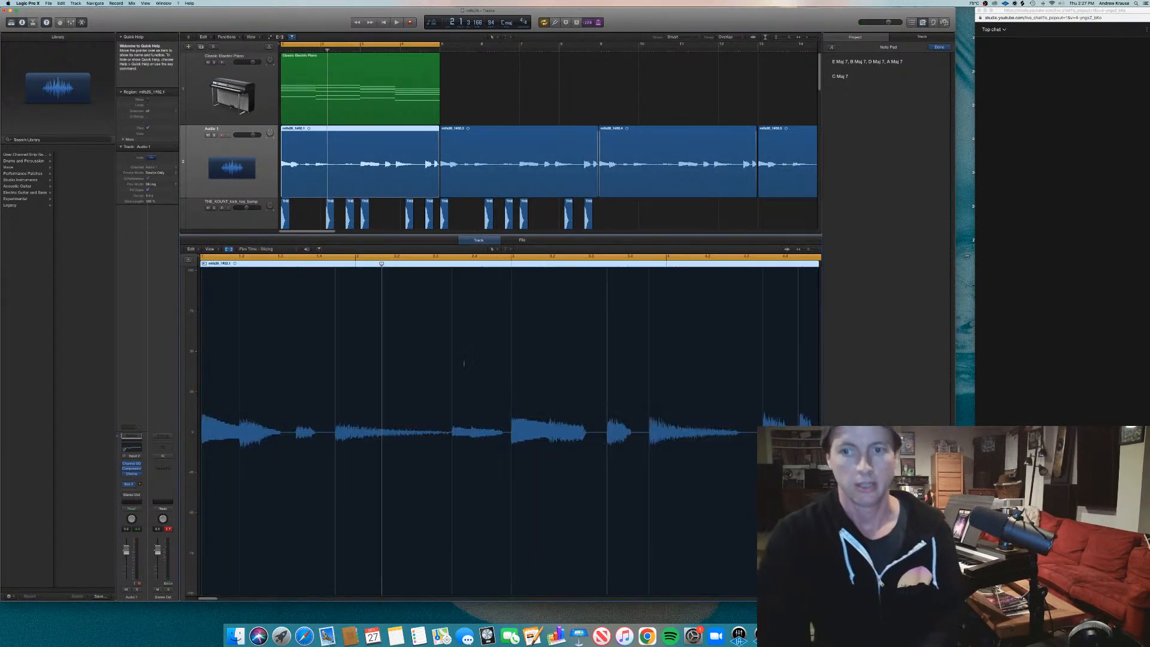
pyautogui.press('super+Left')
pyautogui.press('super+Right')
pyautogui.press('super+Right')
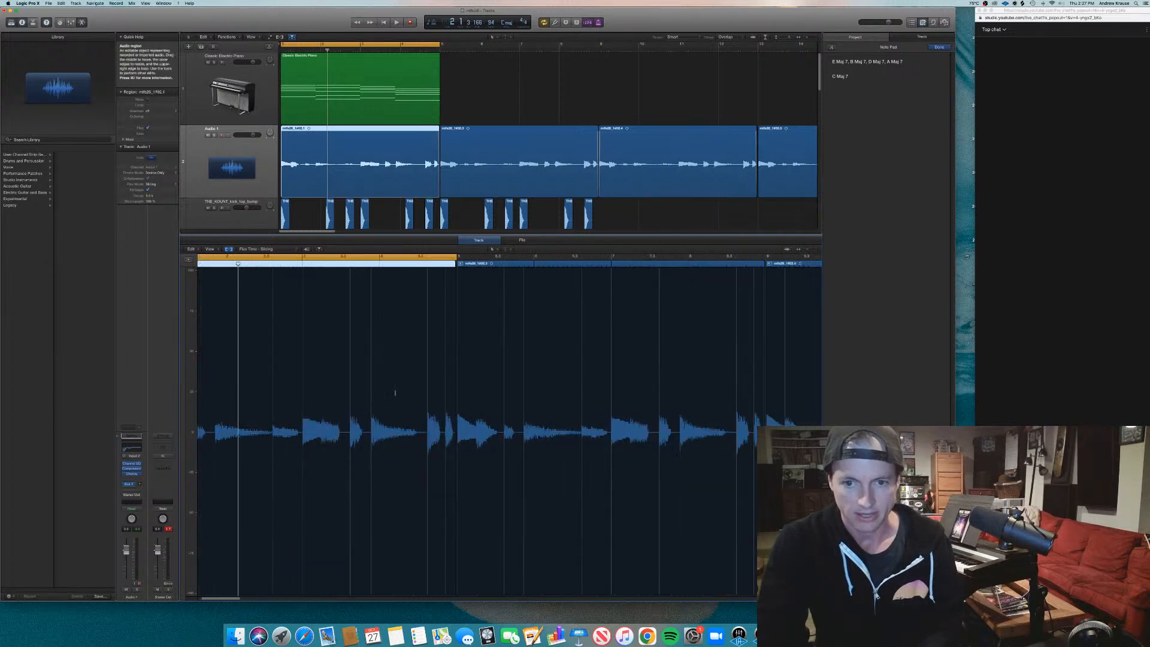
# Add flex markers at the start of bar 3 and on the hits near the end of the first guitar region.
pyautogui.hscroll(-3, 317, 413)
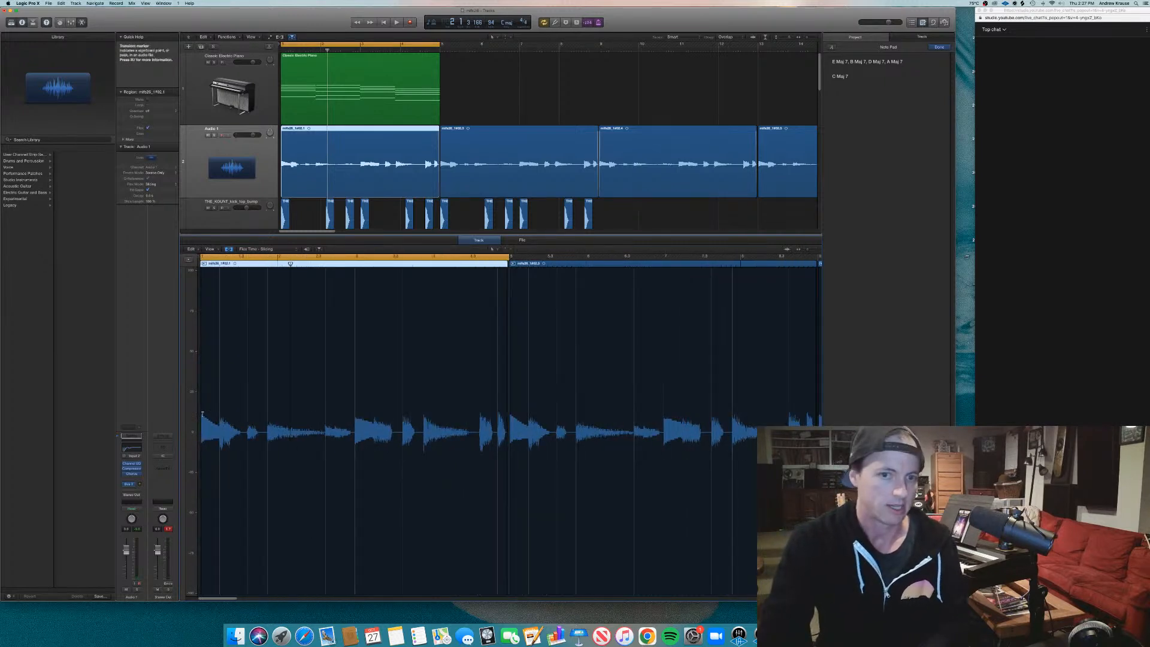
pyautogui.click(355, 420)
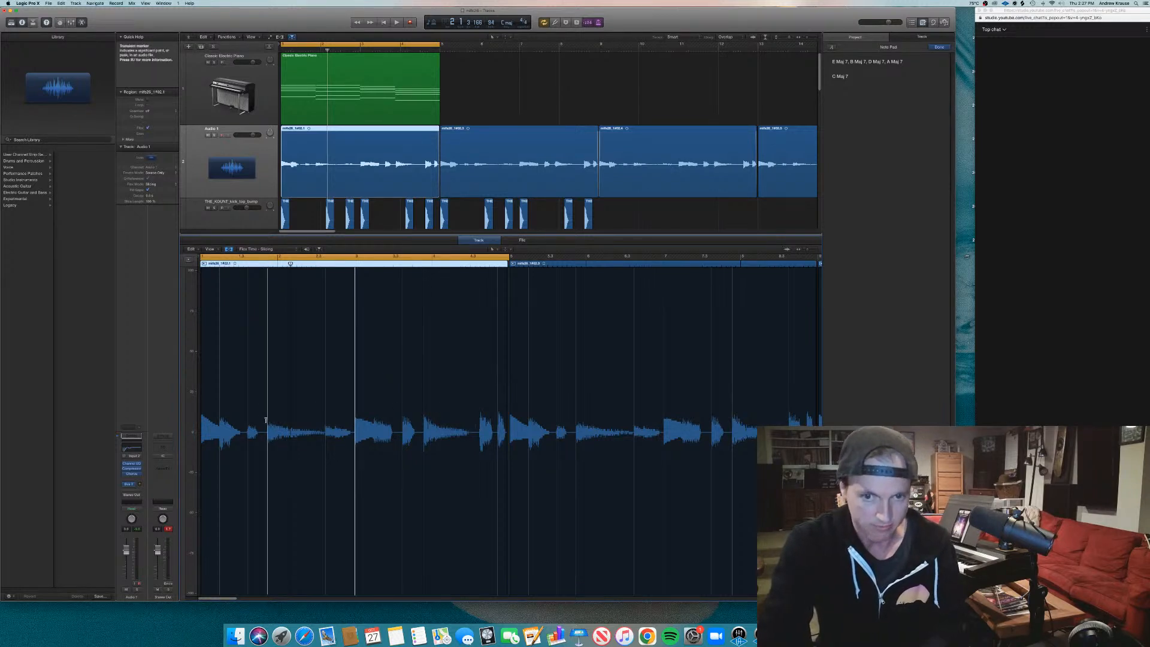
pyautogui.hscroll(3, 387, 468)
pyautogui.press('super+Right')
pyautogui.press('super+Right')
pyautogui.press('super+Right')
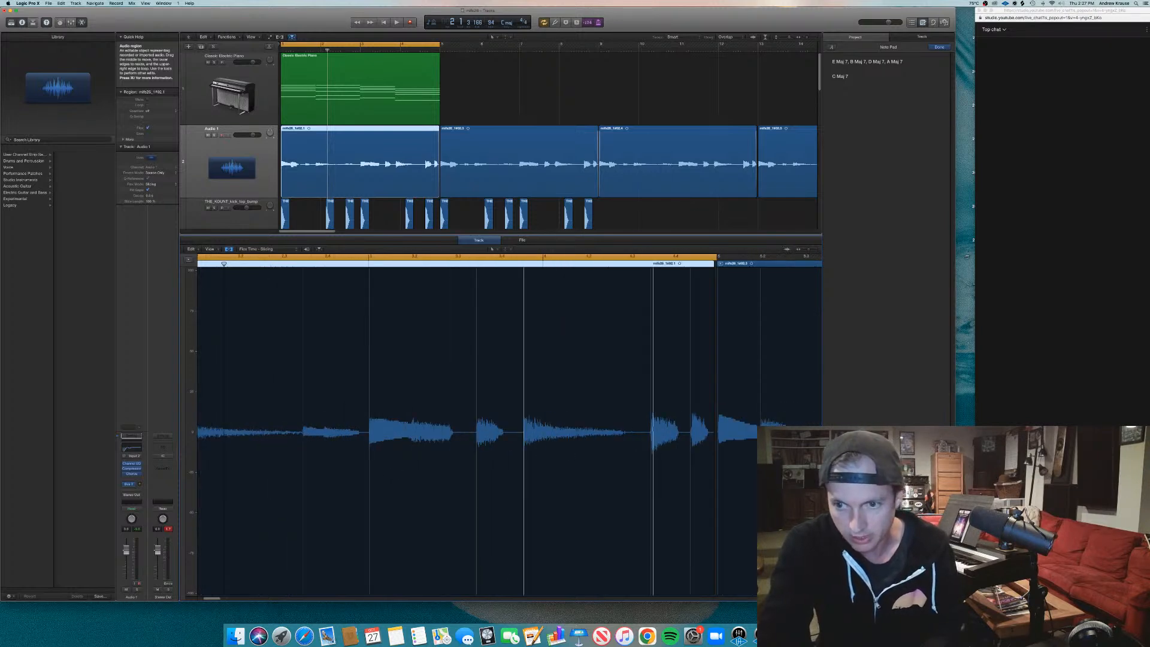
pyautogui.click(651, 438)
pyautogui.press('super+Right')
pyautogui.press('super+Right')
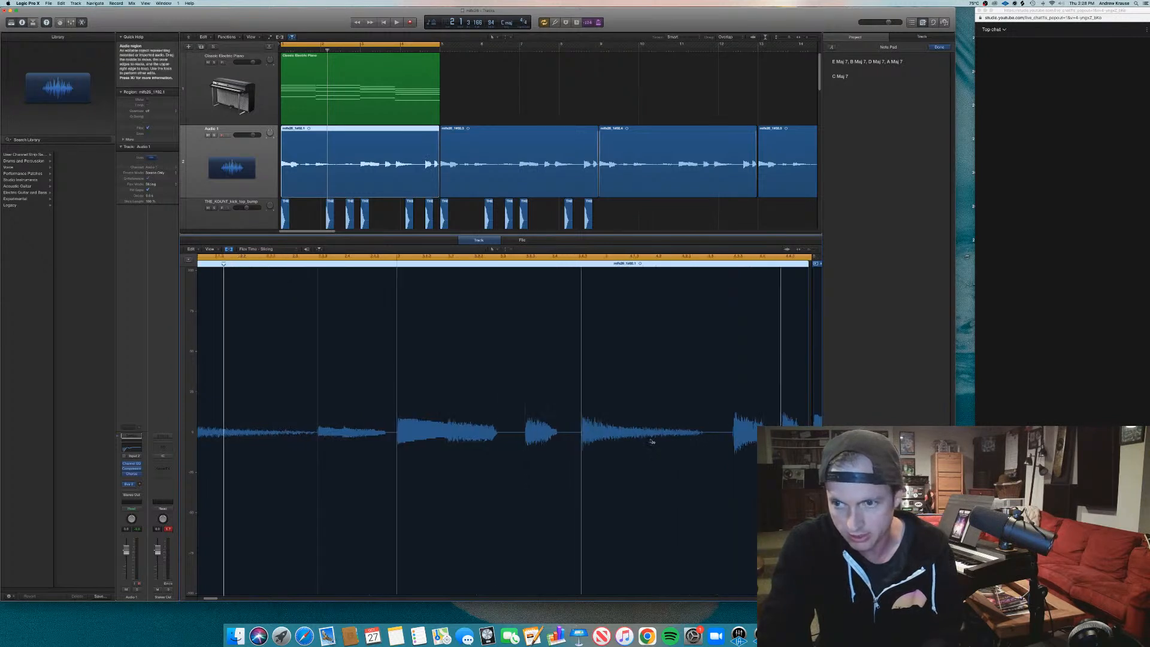
pyautogui.hscroll(5, 652, 440)
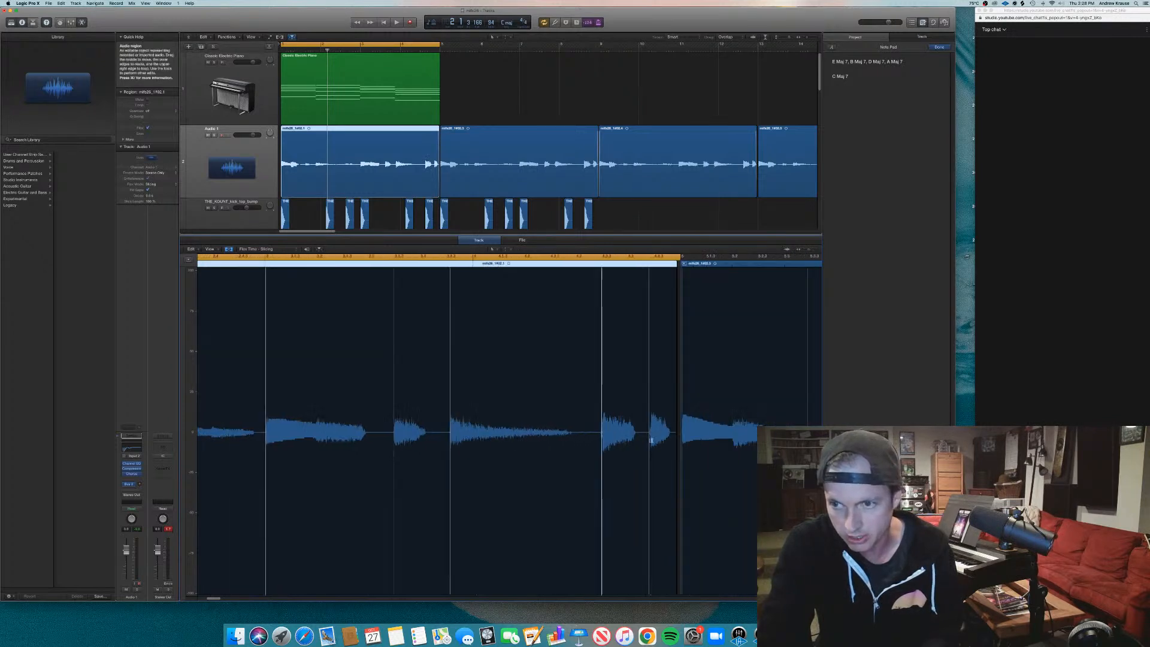
# Nudge the last two guitar hits of the first region slightly later with Flex Time, and play the loop.
pyautogui.click(602, 434)
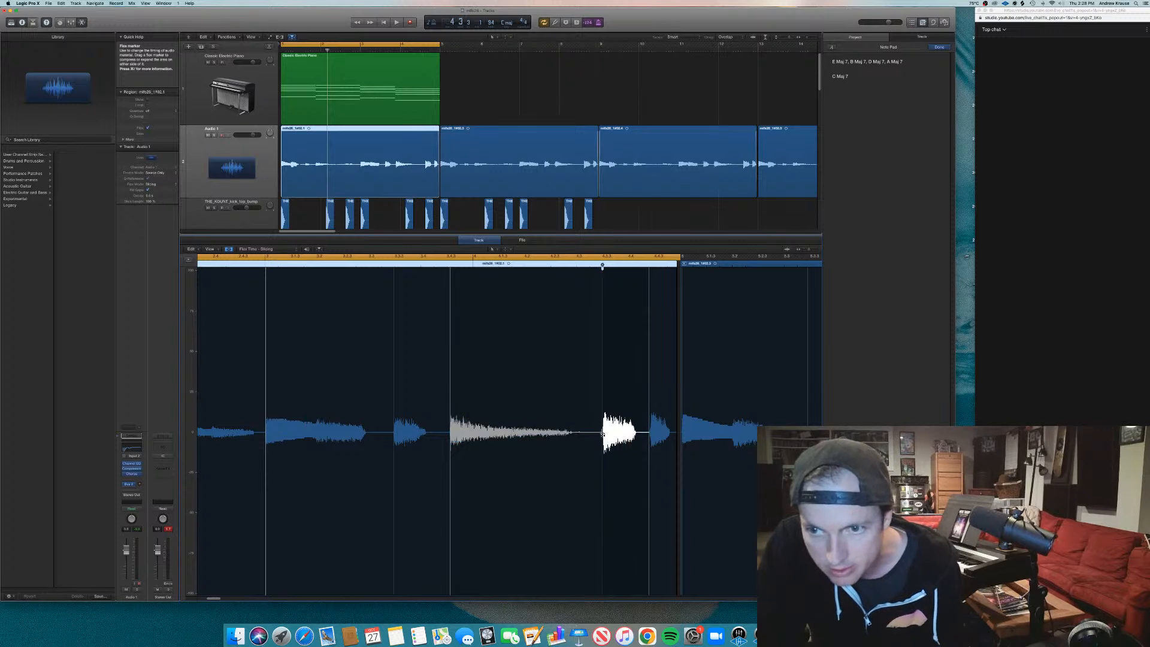
pyautogui.click(648, 433)
pyautogui.moveTo(650, 433); pyautogui.dragTo(655, 432)
pyautogui.press('space')
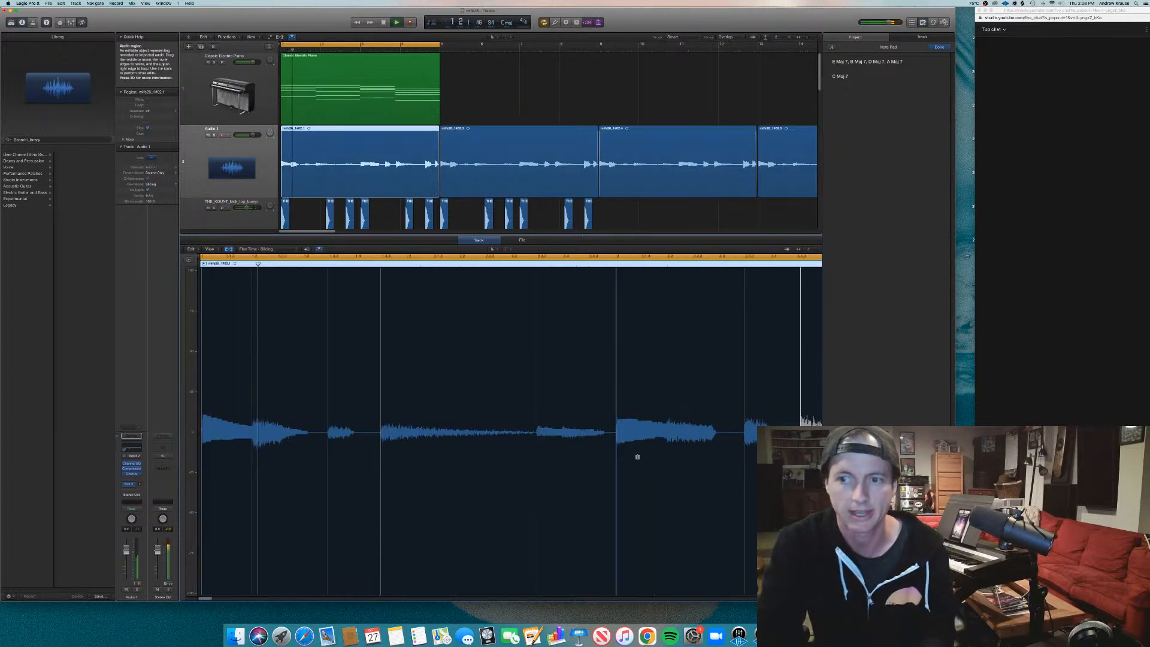
pyautogui.press('super+Left')
pyautogui.press('super+Left')
pyautogui.press('super+Left')
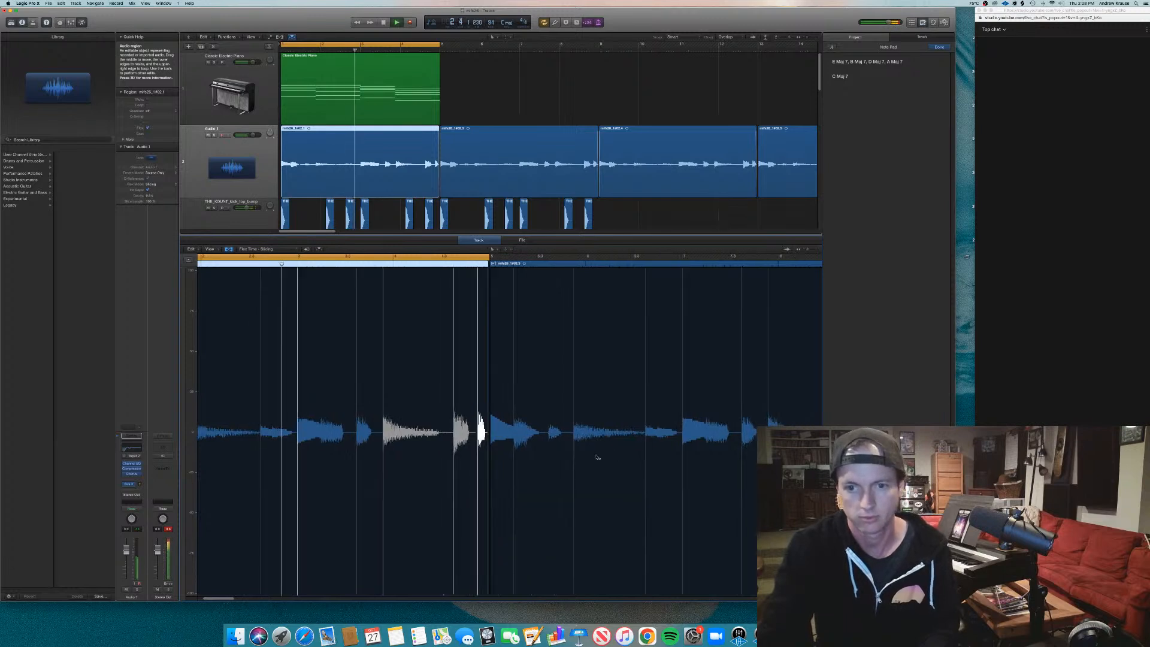
pyautogui.press('super+Right')
pyautogui.press('super+Right')
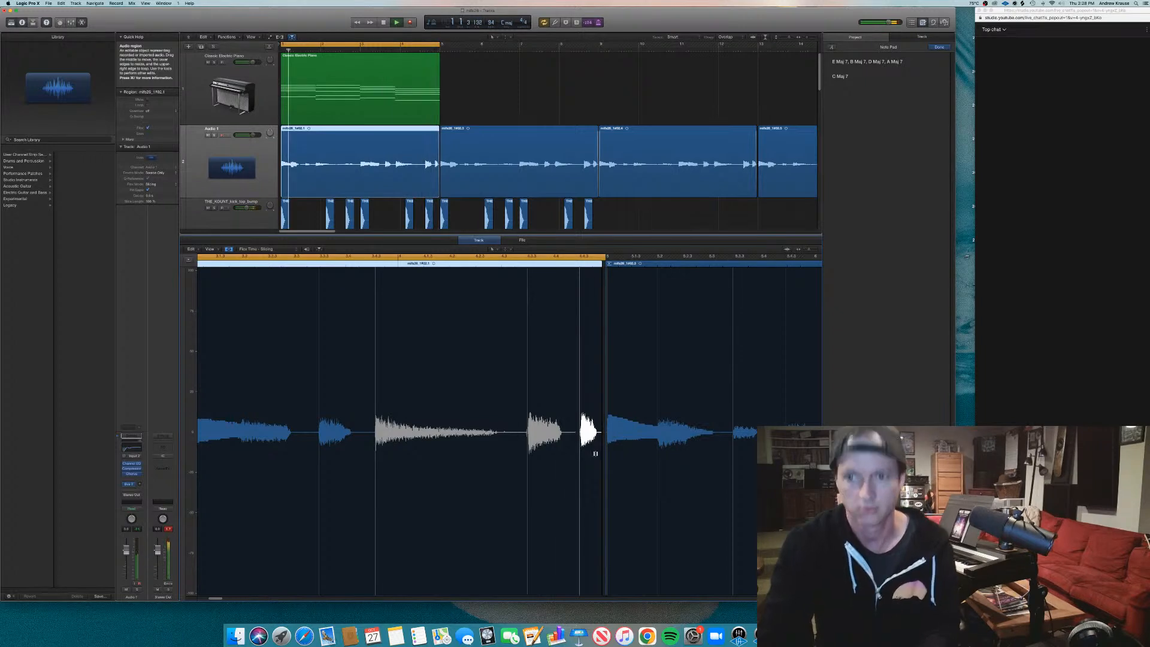
# Open the Classic Electric Piano region's notes and shorten the final A Maj 7 chord to end on beat 3 of bar 4.
pyautogui.click(404, 103)
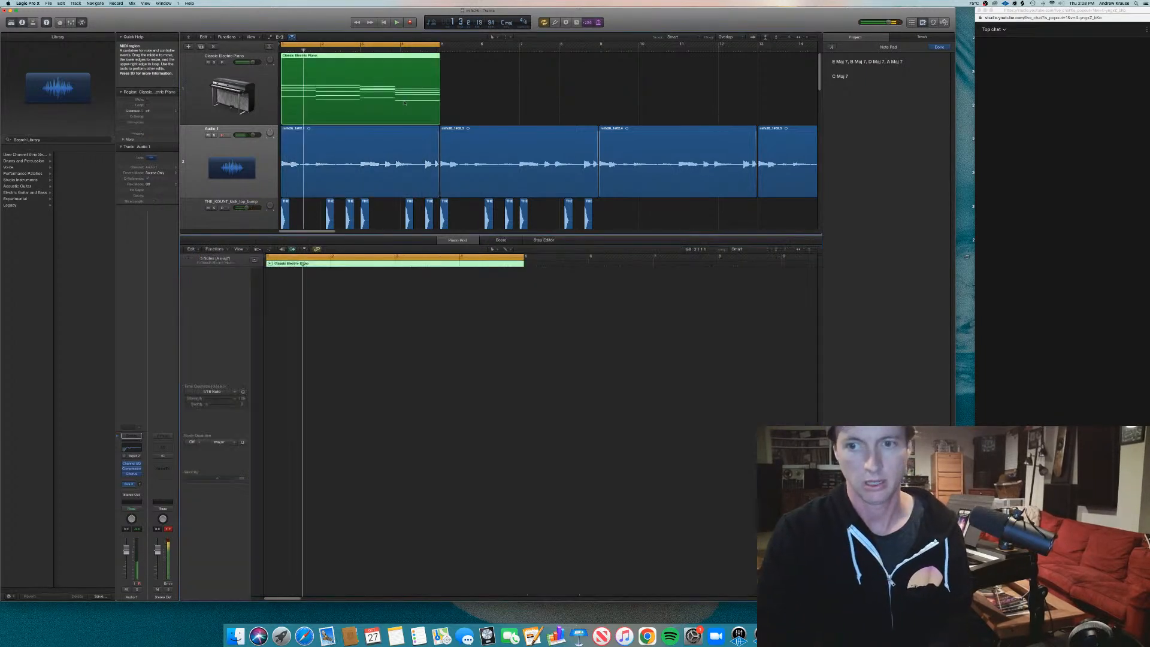
pyautogui.click(444, 86)
pyautogui.click(425, 84)
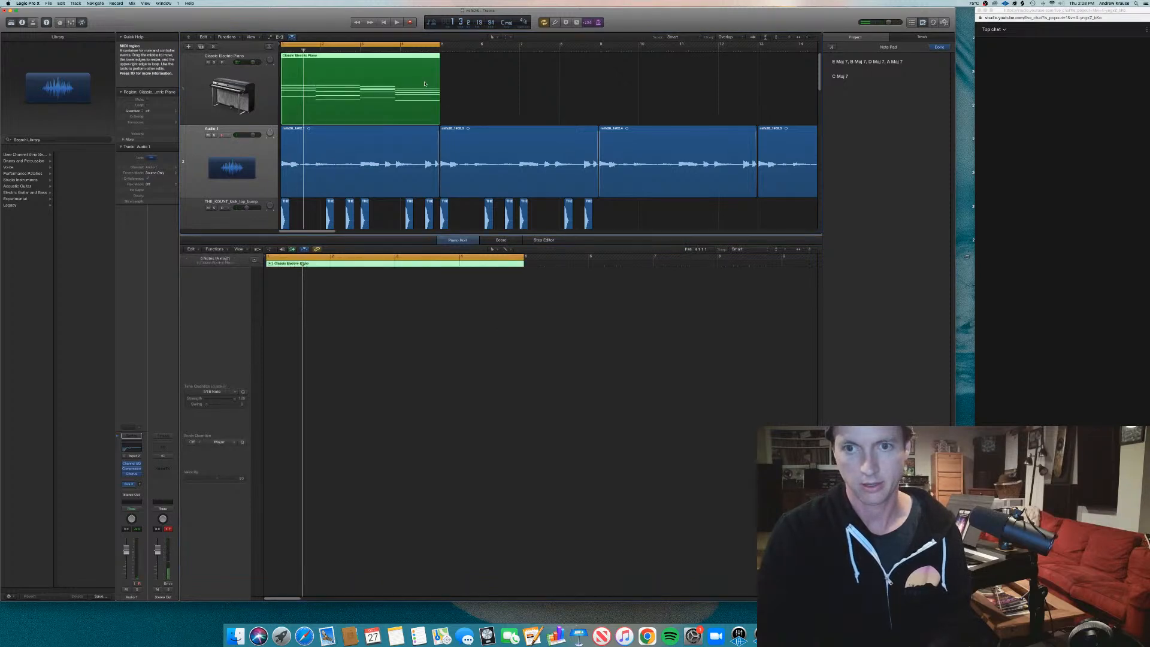
pyautogui.doubleClick(509, 234)
pyautogui.click(459, 92)
pyautogui.doubleClick(406, 102)
pyautogui.click(460, 501)
pyautogui.moveTo(515, 481); pyautogui.dragTo(488, 414)
pyautogui.scroll(5, 490, 414)
pyautogui.hscroll(4, 492, 417)
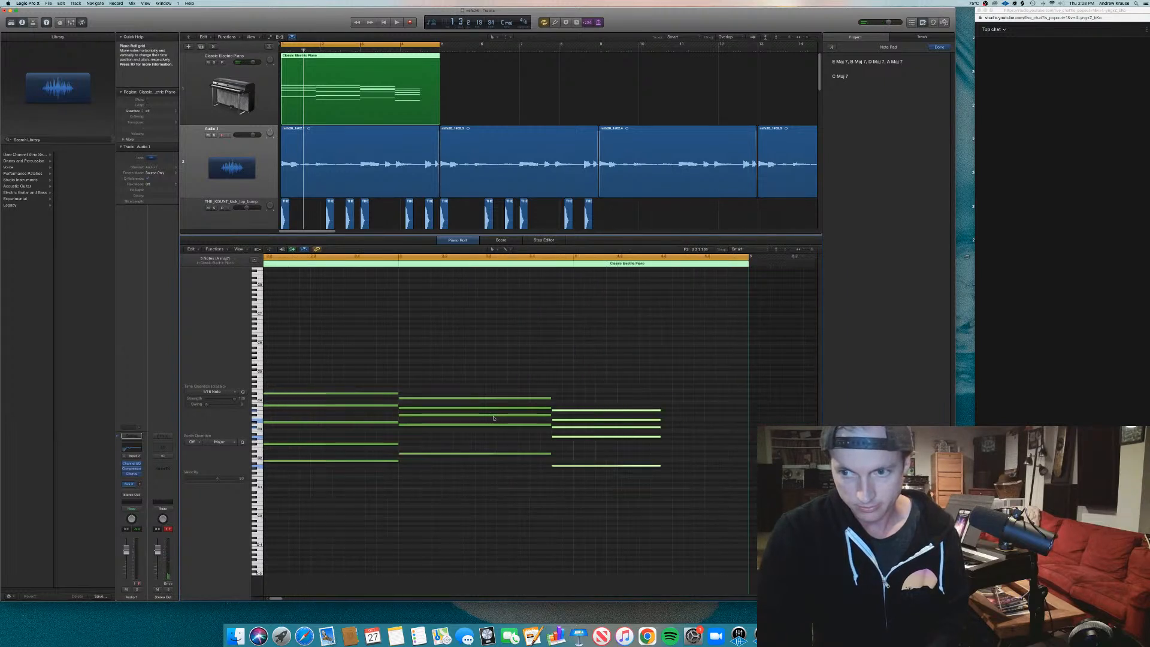
# Add two half-beat chord stabs after beats 3 and 4 of bar 4, the last one a semitone higher, and play the result.
pyautogui.moveTo(616, 498); pyautogui.dragTo(736, 468)
pyautogui.click(787, 412)
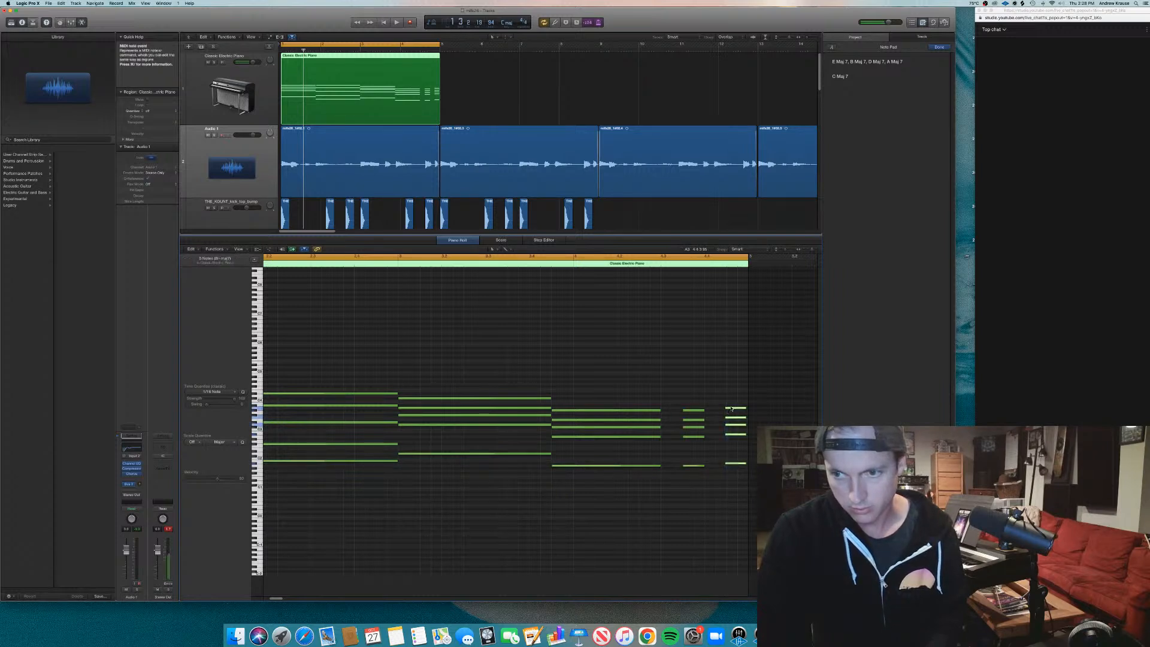
pyautogui.press('space')
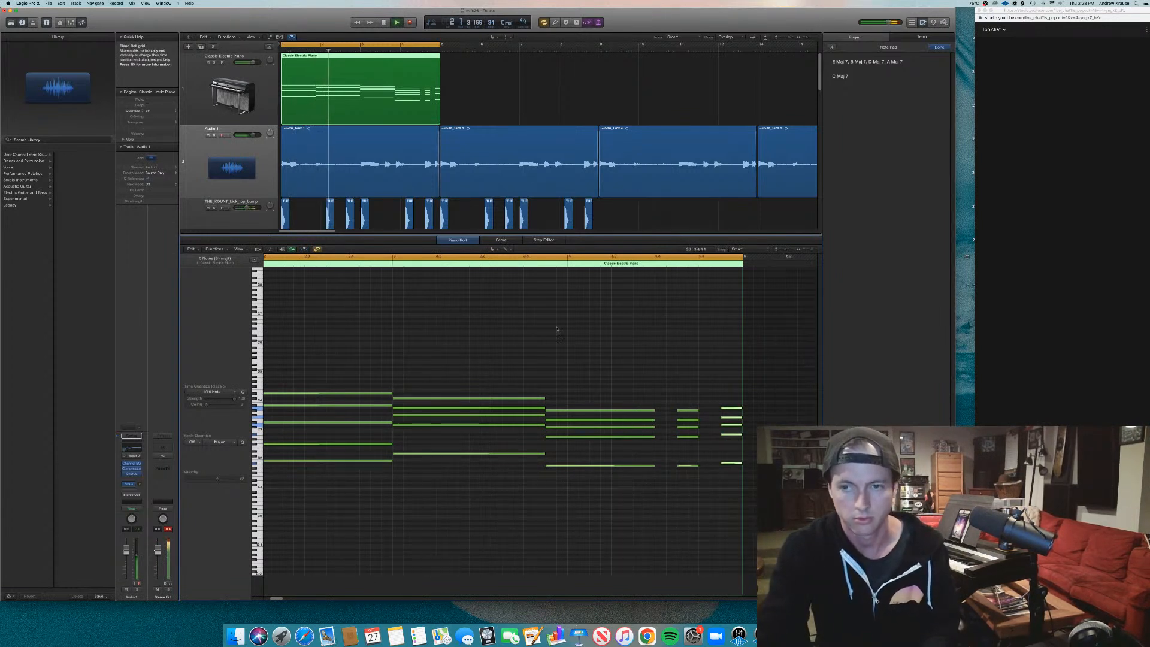
pyautogui.scroll(5, 420, 200)
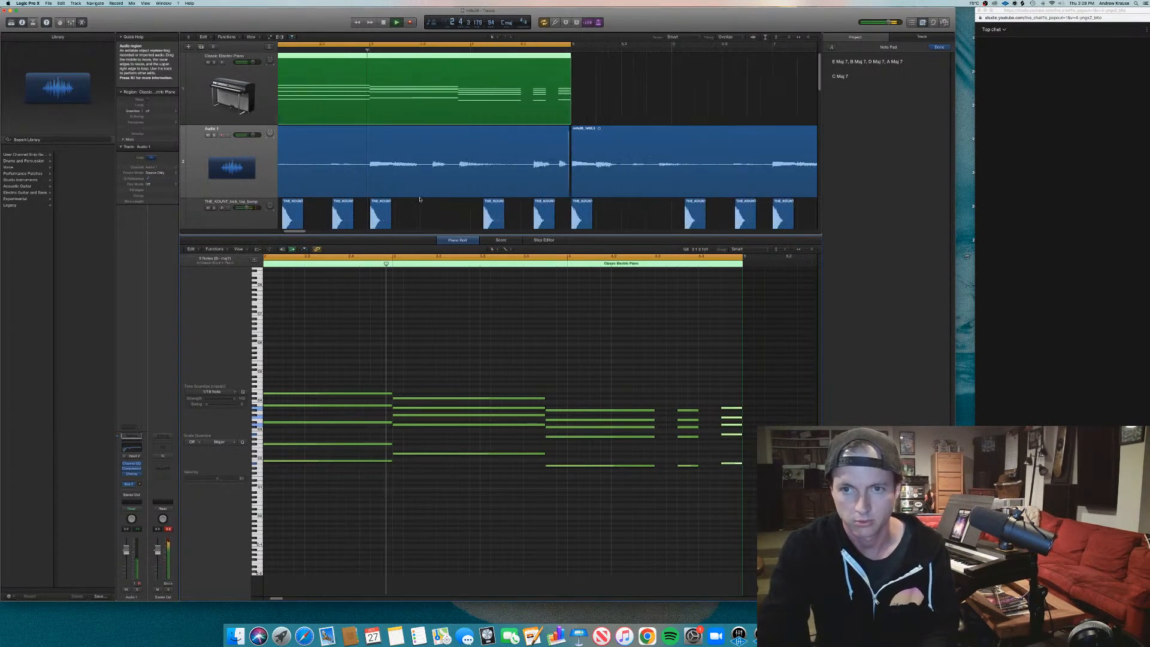
pyautogui.scroll(4, 420, 199)
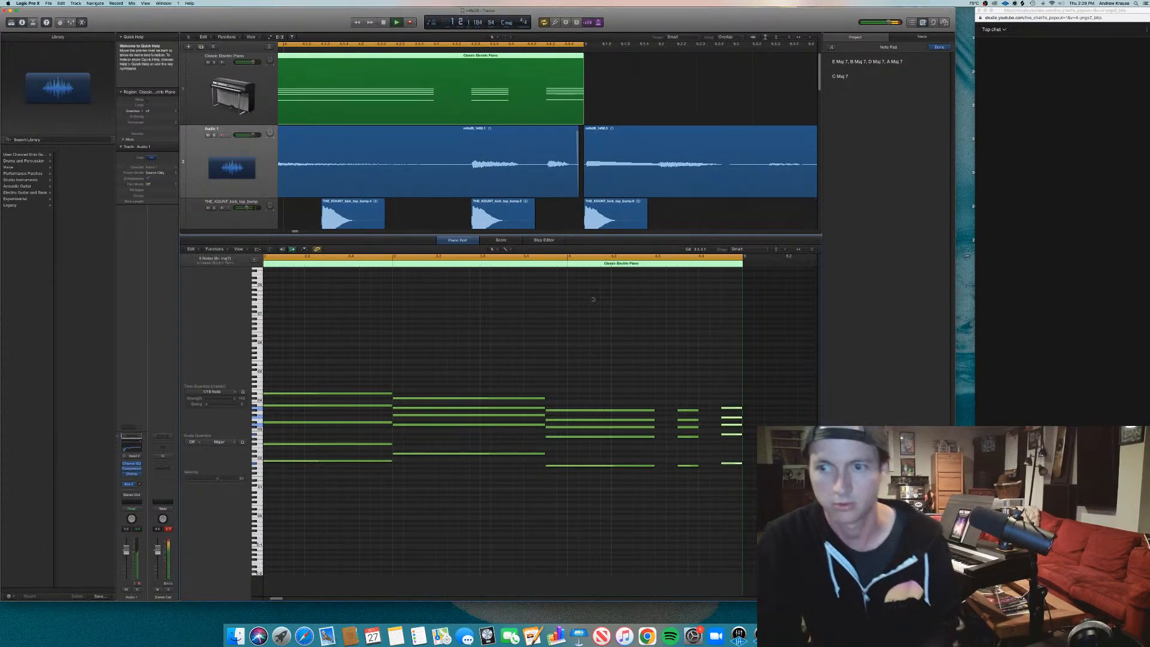
# Close the note editor, copy the electric piano region to bar 5, and extend the cycle range to the start of bar 9.
pyautogui.press('super+Left')
pyautogui.press('super+Left')
pyautogui.press('super+Left')
pyautogui.press('super+Left')
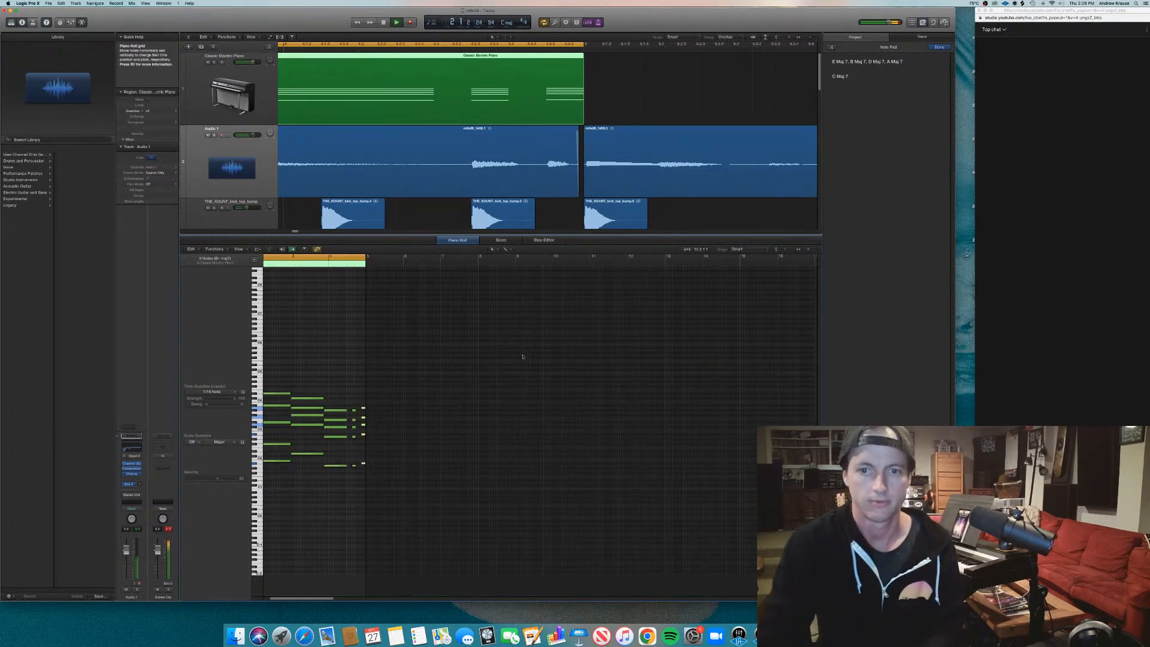
pyautogui.press('e')
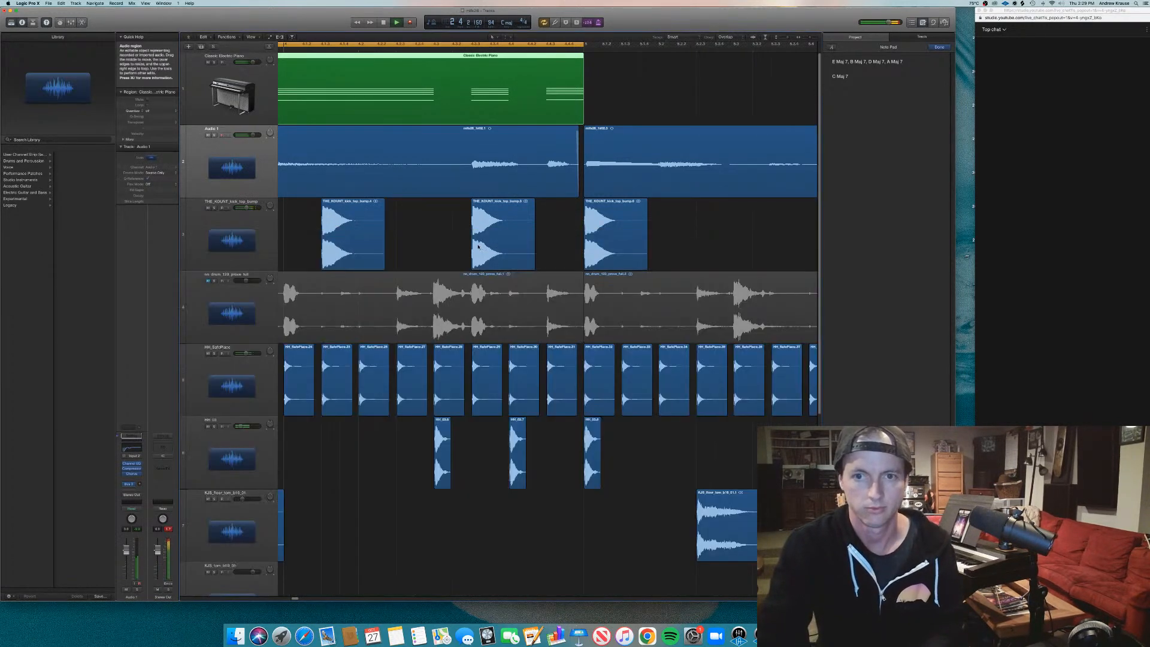
pyautogui.press('super+Left')
pyautogui.press('super+Left')
pyautogui.press('super+Left')
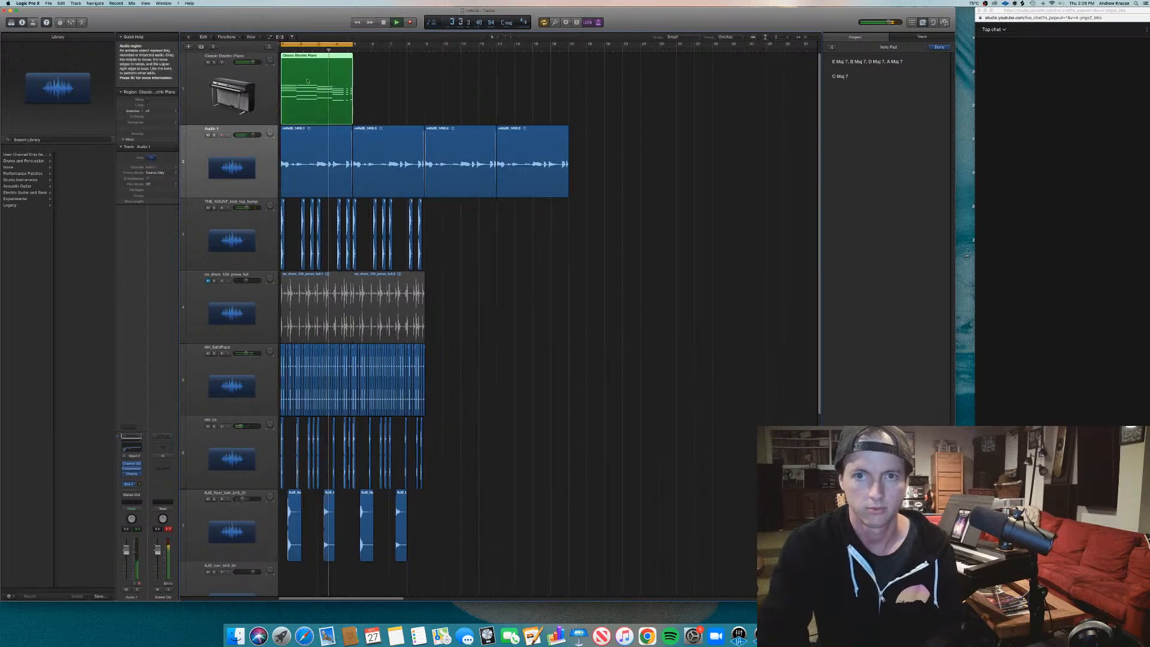
pyautogui.moveTo(309, 88); pyautogui.dragTo(382, 91)
pyautogui.moveTo(339, 44); pyautogui.dragTo(428, 60)
pyautogui.click(350, 43)
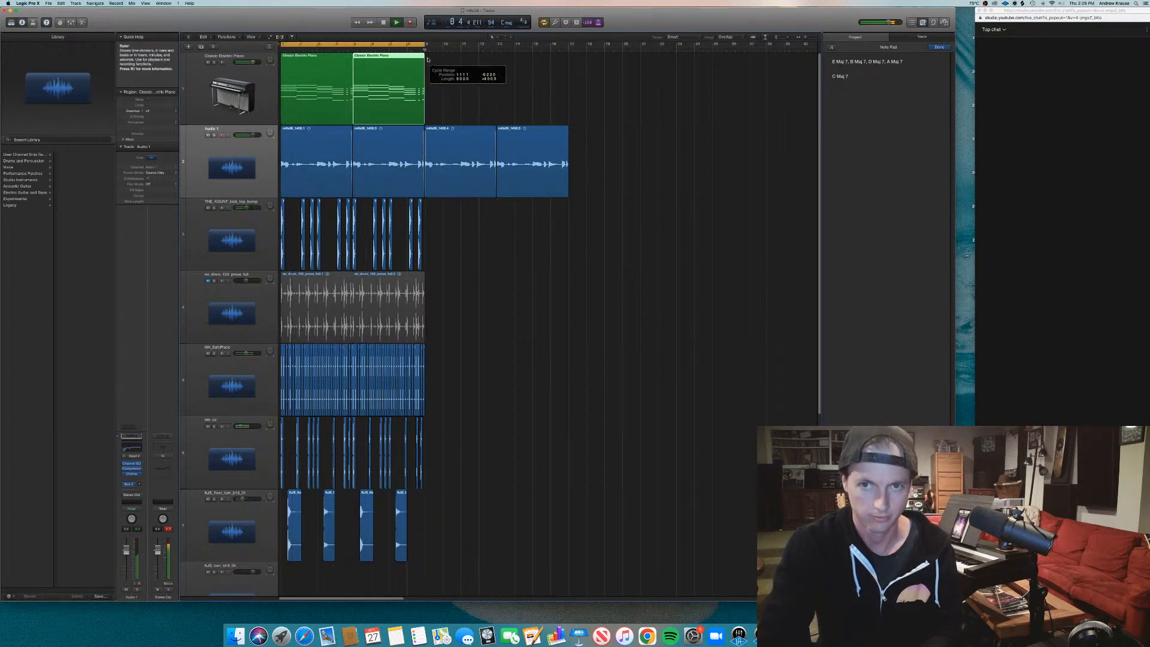
# Stop playback and replace the Classic Electric Piano track's instrument with iZotope Iris 2.
pyautogui.click(437, 76)
pyautogui.click(232, 109)
pyautogui.press('space')
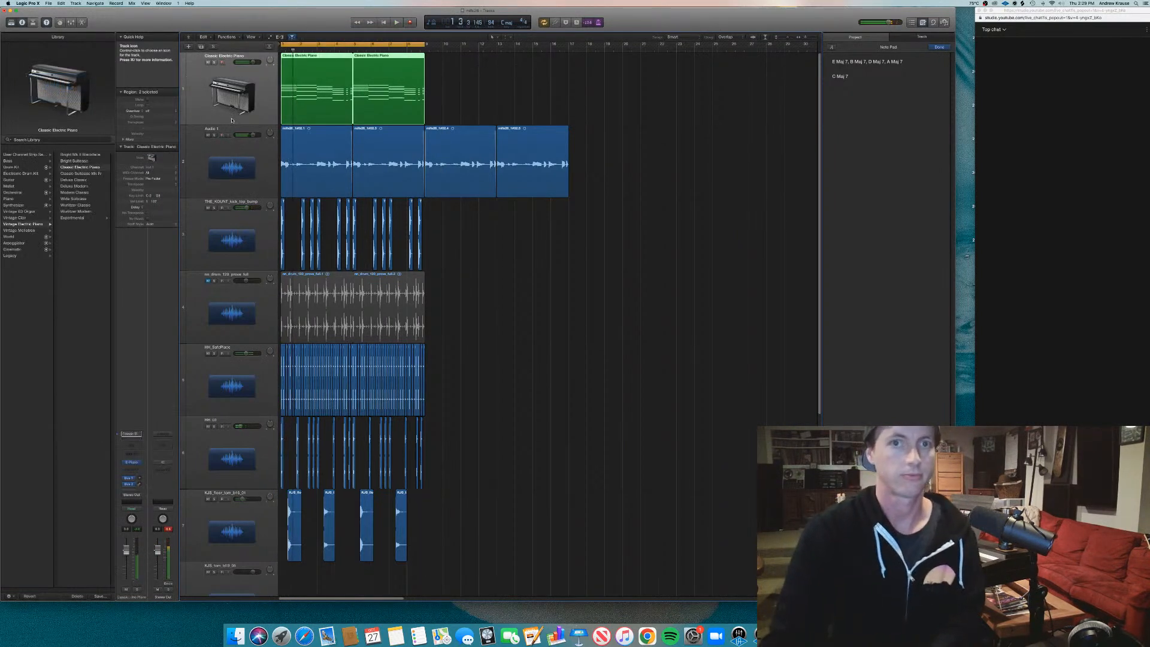
pyautogui.click(138, 466)
pyautogui.moveTo(164, 582)
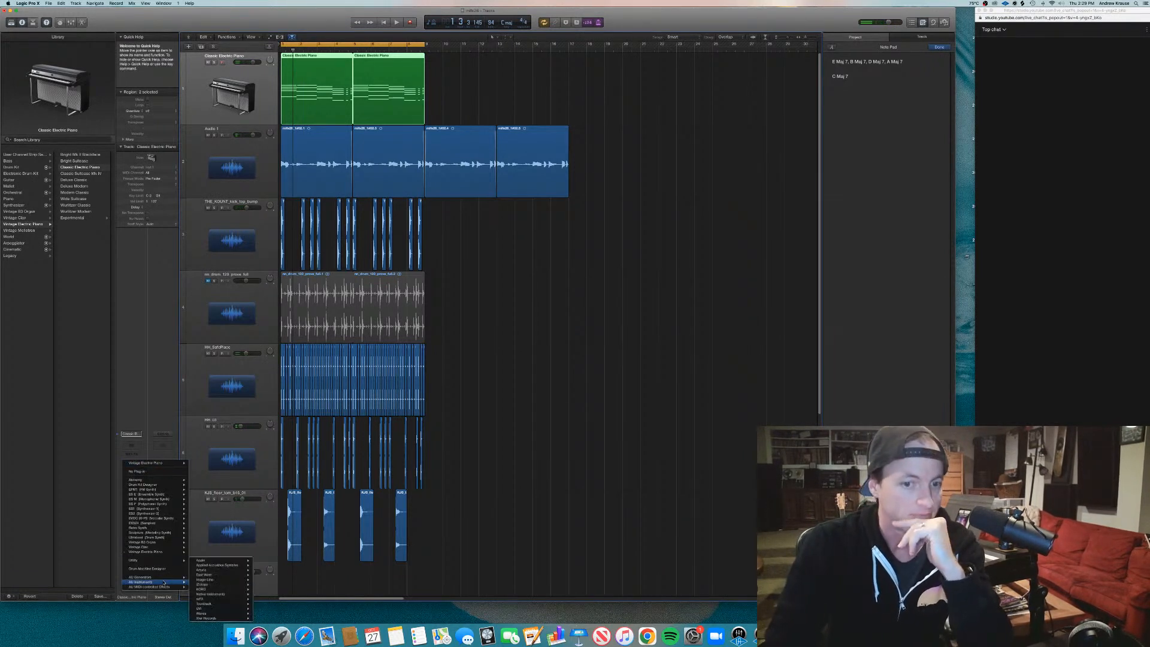
pyautogui.moveTo(226, 586)
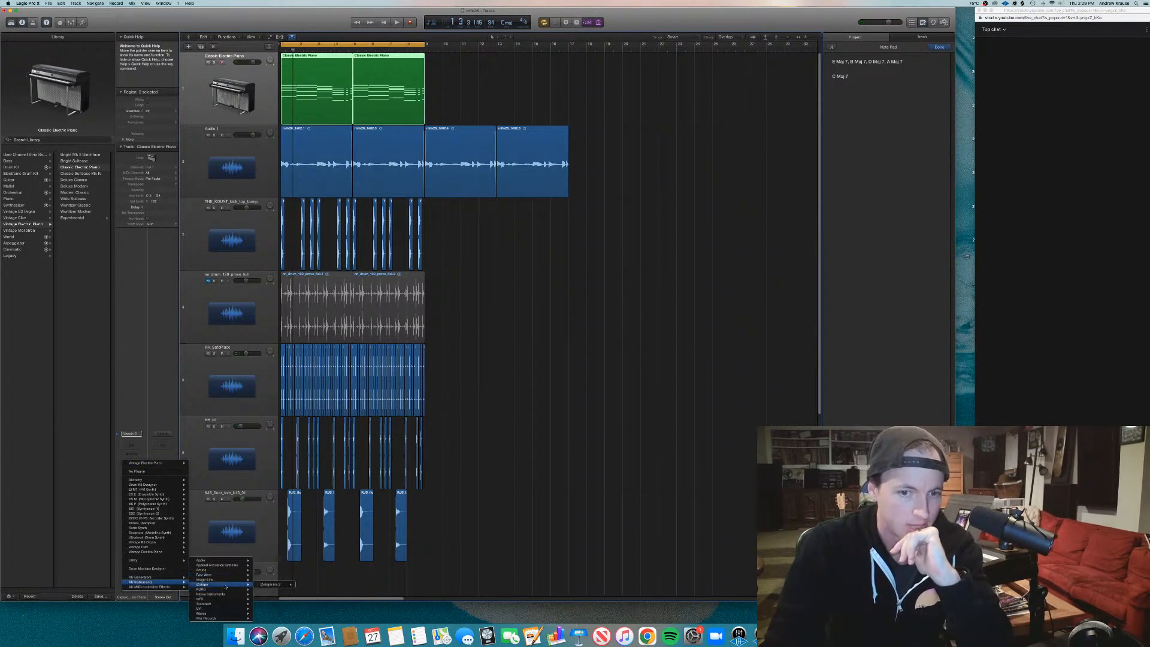
pyautogui.click(304, 585)
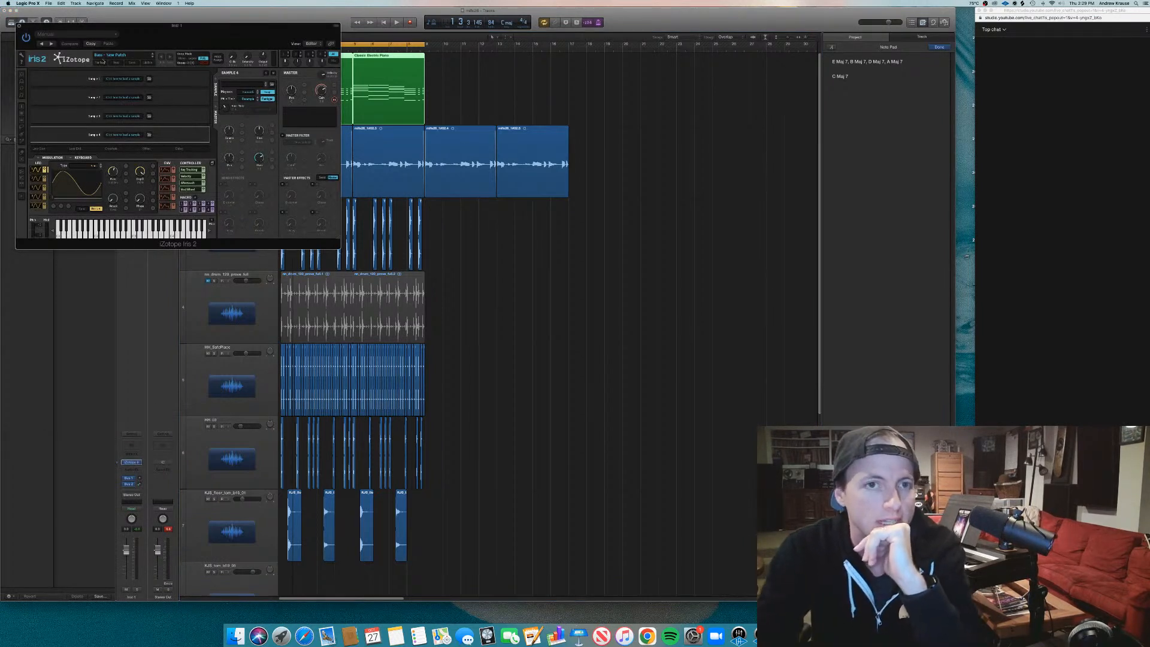
# Load an ambient preset from the Pads category in Iris 2 and close the plug-in window.
pyautogui.click(103, 60)
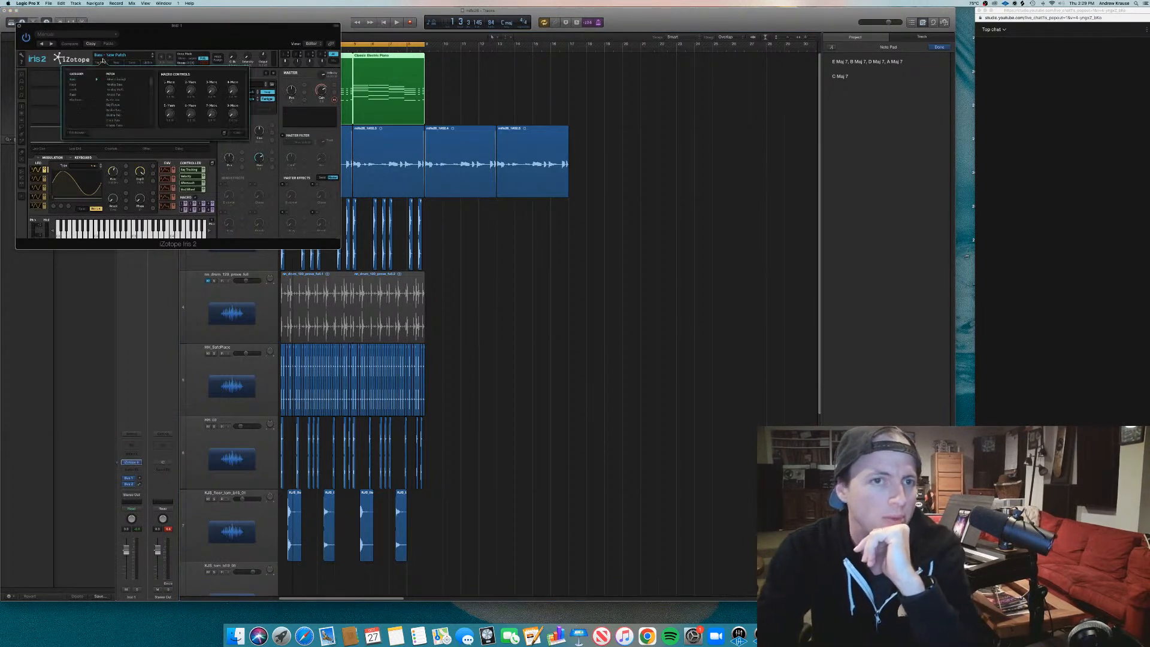
pyautogui.click(74, 85)
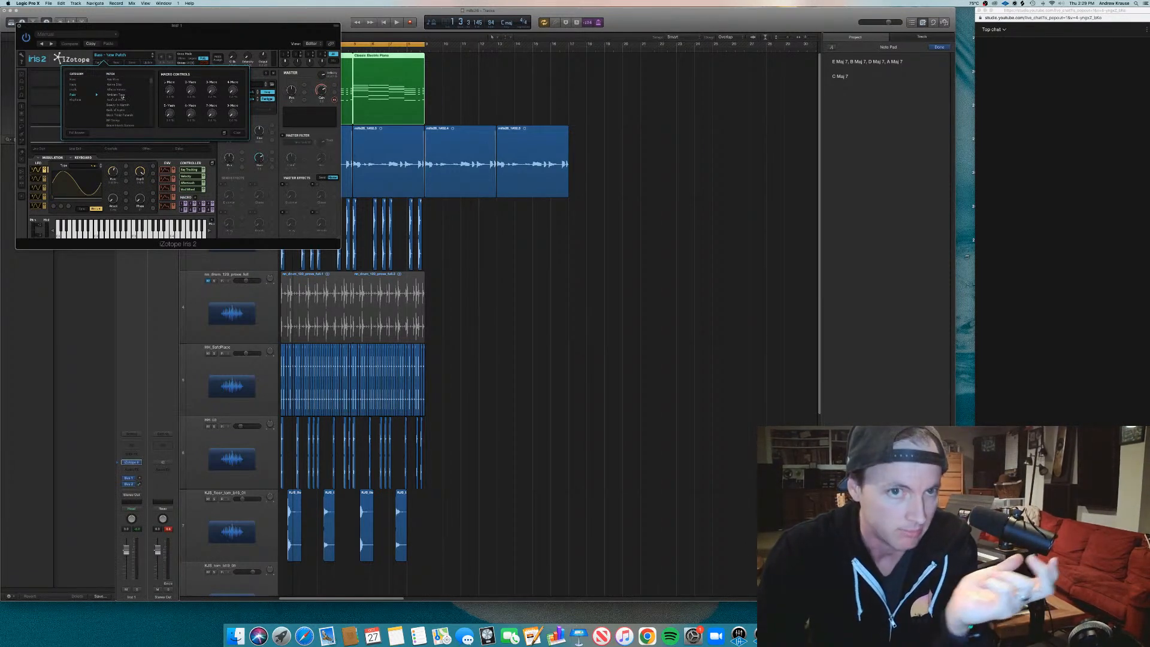
pyautogui.click(120, 95)
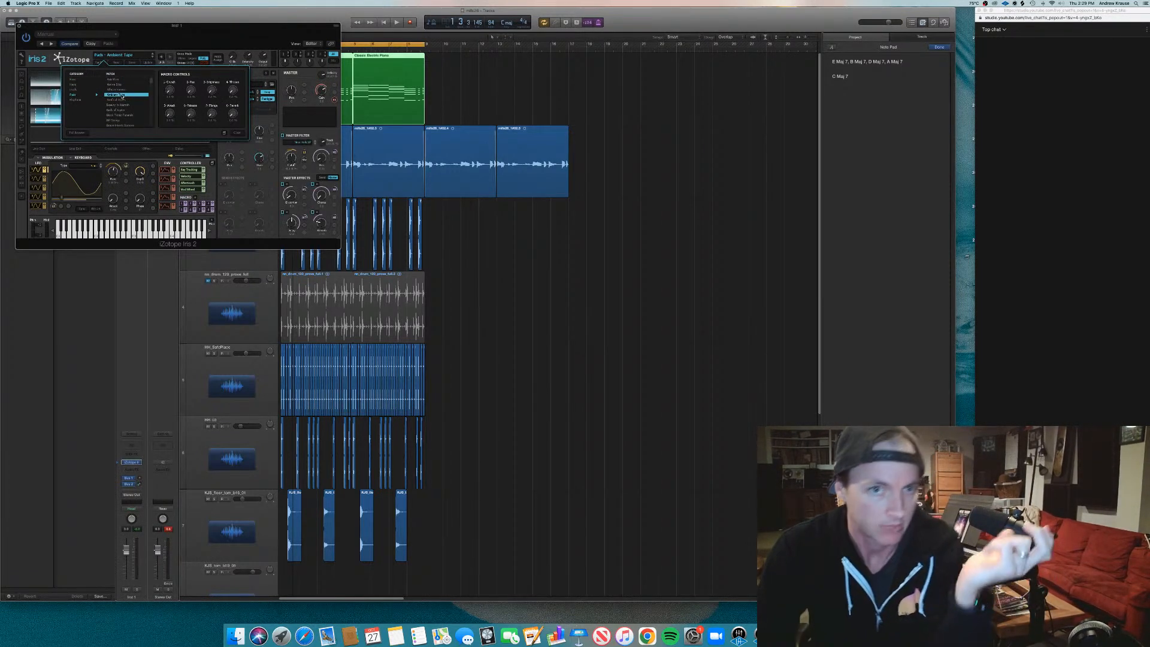
pyautogui.click(18, 25)
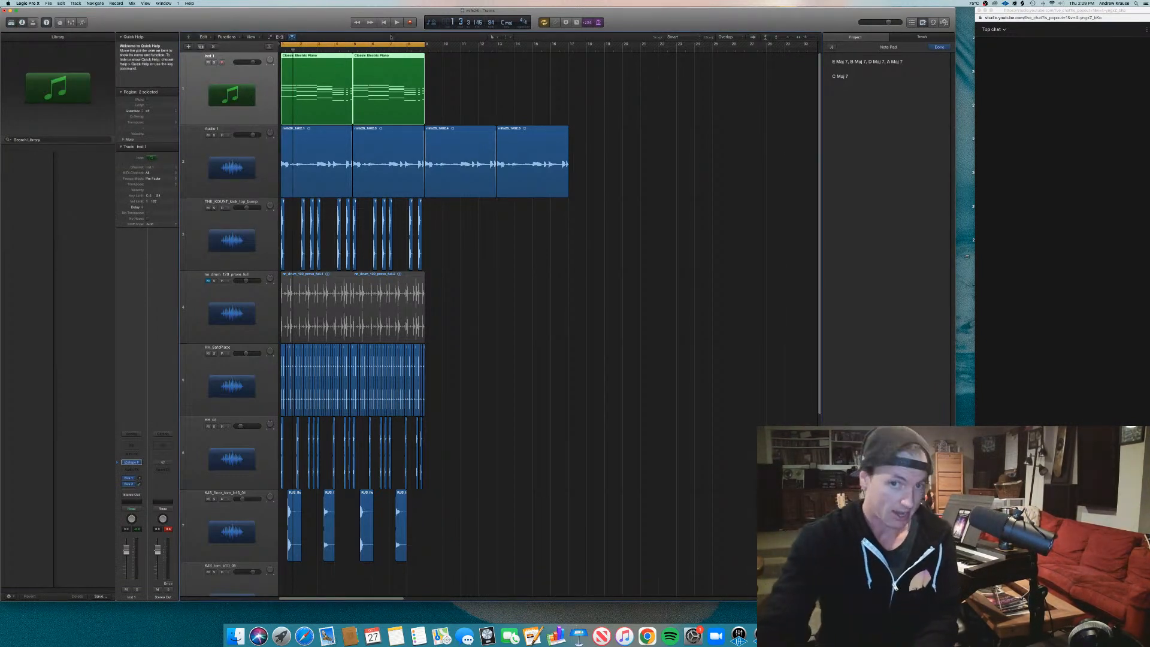
# Play the loop and lower the Iris 2 pad track's volume.
pyautogui.press('space')
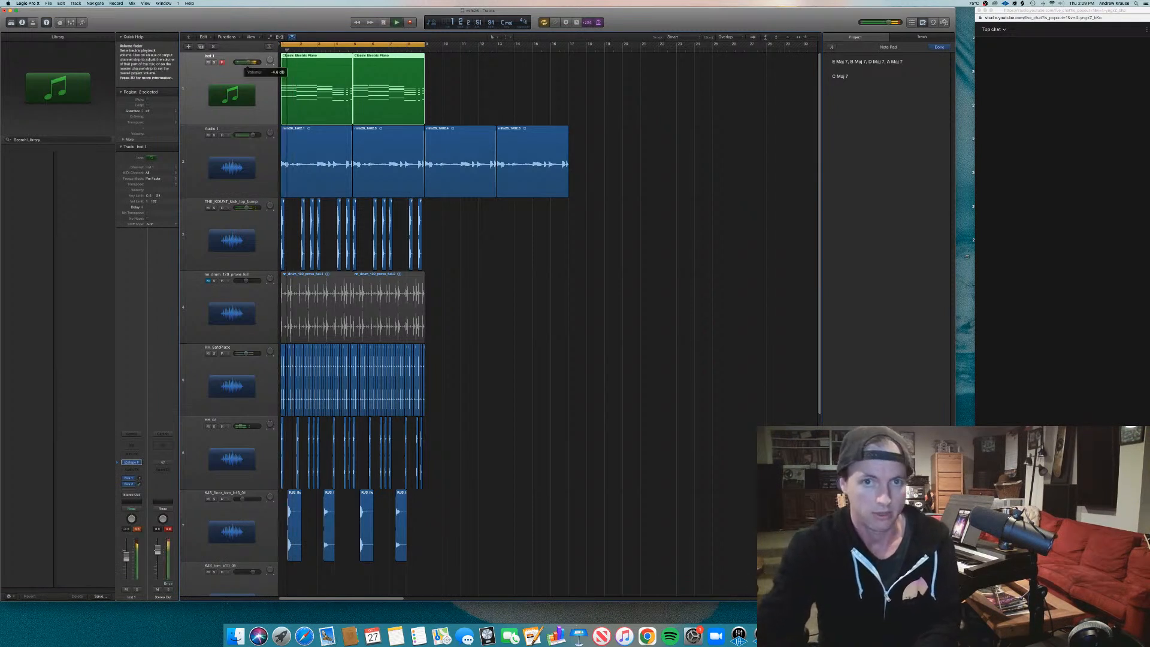
pyautogui.moveTo(246, 62); pyautogui.dragTo(242, 62)
pyautogui.press('space')
pyautogui.press('space')
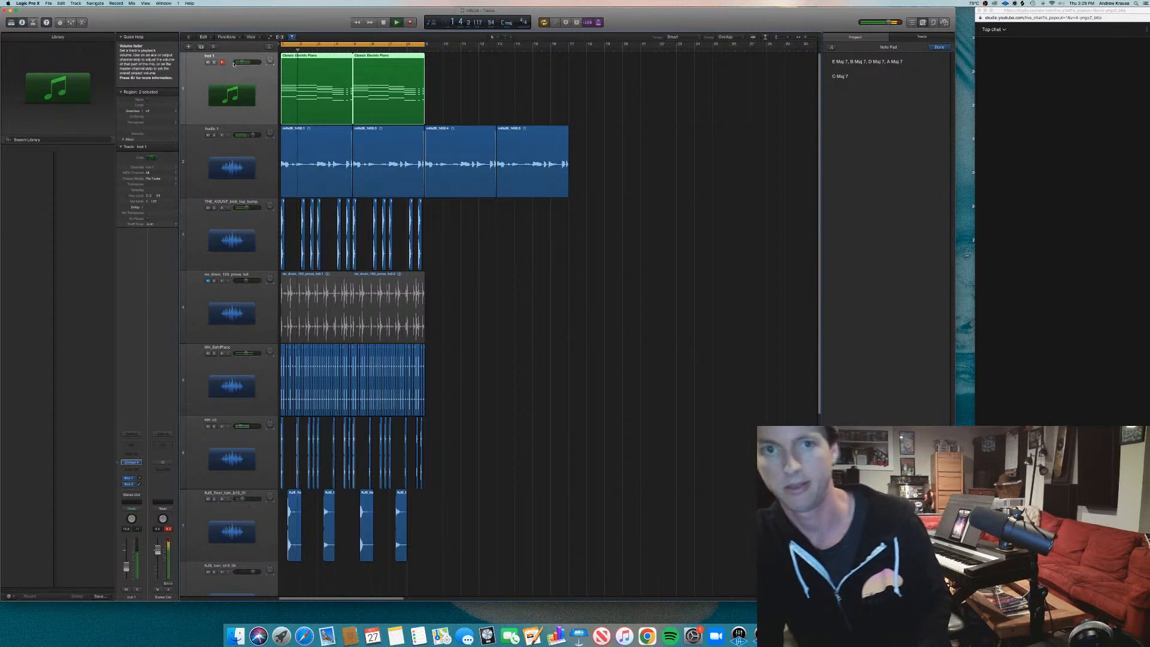
# Lower the guitar track's volume and fine-tune its balance against the pad track during playback.
pyautogui.click(237, 166)
pyautogui.moveTo(254, 134); pyautogui.dragTo(246, 135)
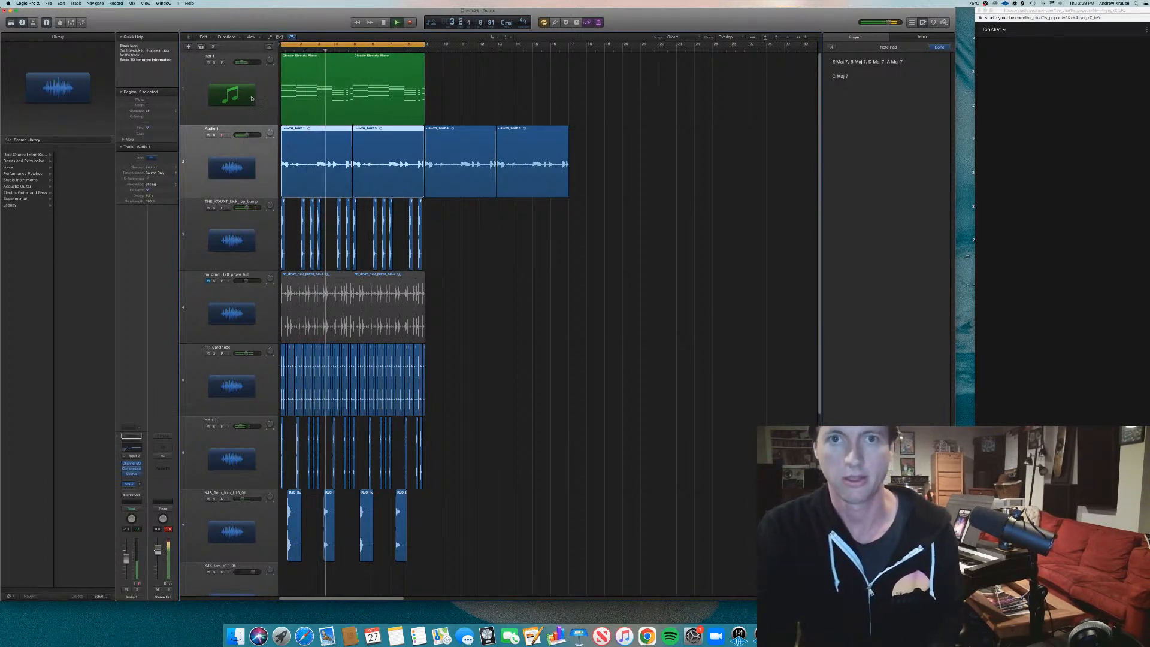
pyautogui.click(242, 62)
pyautogui.moveTo(247, 64); pyautogui.dragTo(248, 63)
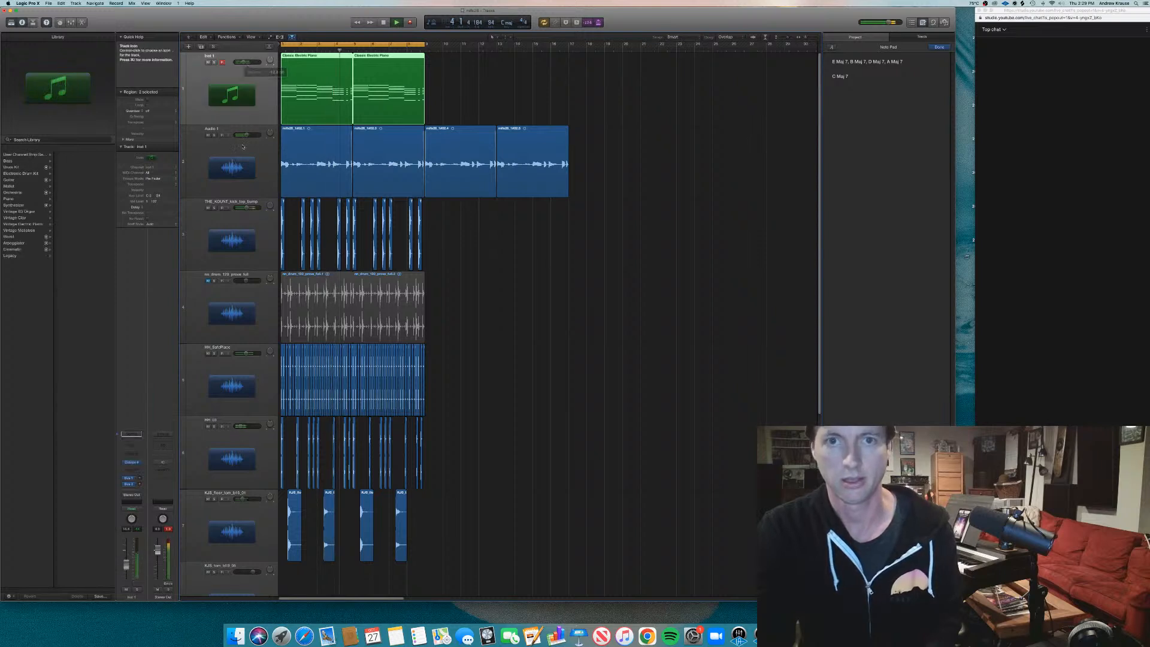
pyautogui.moveTo(247, 134); pyautogui.dragTo(248, 135)
pyautogui.moveTo(244, 62); pyautogui.dragTo(243, 62)
pyautogui.moveTo(247, 135); pyautogui.dragTo(248, 135)
pyautogui.click(222, 174)
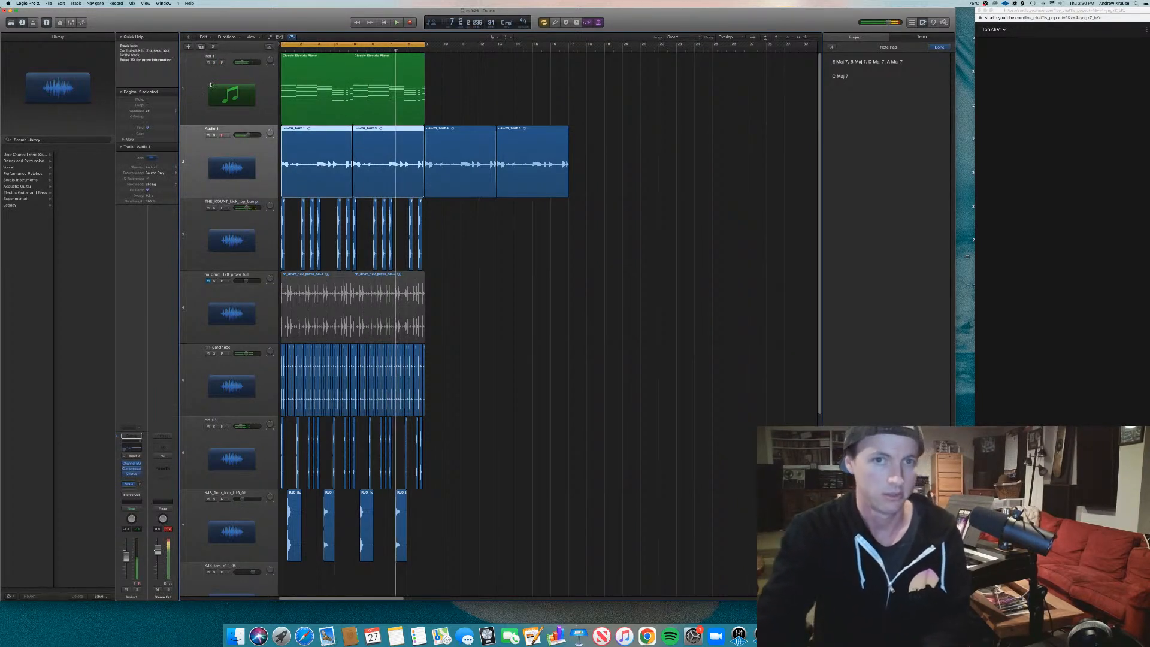
pyautogui.press('space')
# Duplicate the pad track and copy its two chord regions onto the new track.
pyautogui.click(211, 87)
pyautogui.press('super+d')
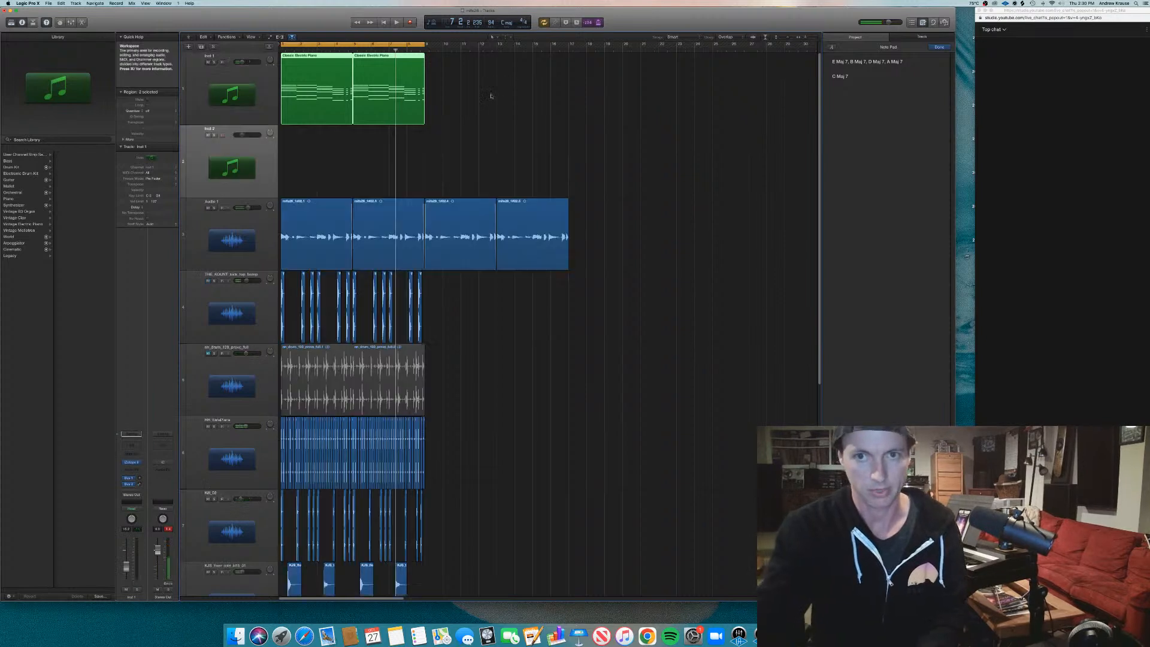
pyautogui.moveTo(322, 121); pyautogui.dragTo(323, 194)
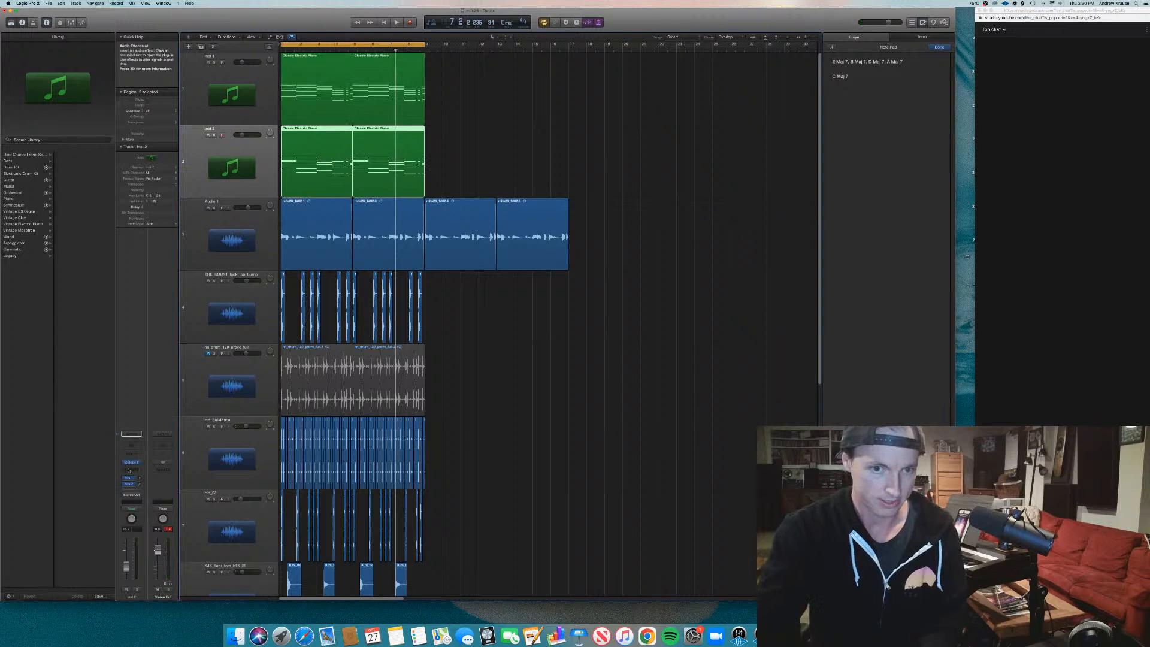
# Replace the instrument on the duplicated pad track with Arturia's Mellotron V.
pyautogui.click(140, 462)
pyautogui.moveTo(172, 582)
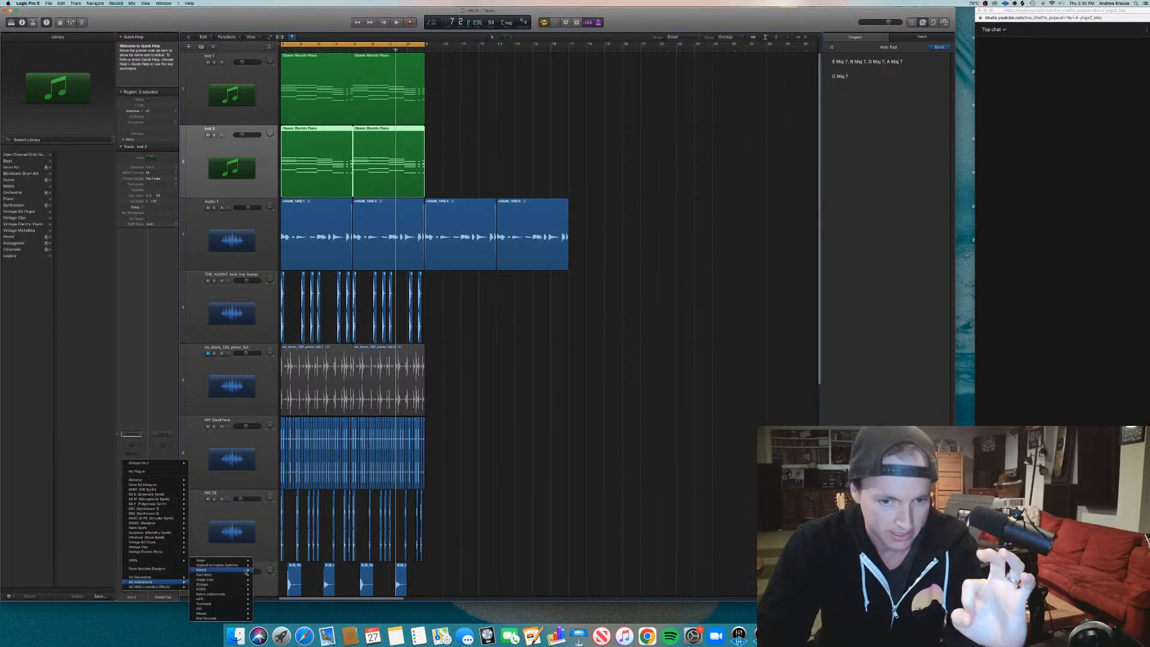
pyautogui.moveTo(248, 574)
pyautogui.moveTo(291, 571)
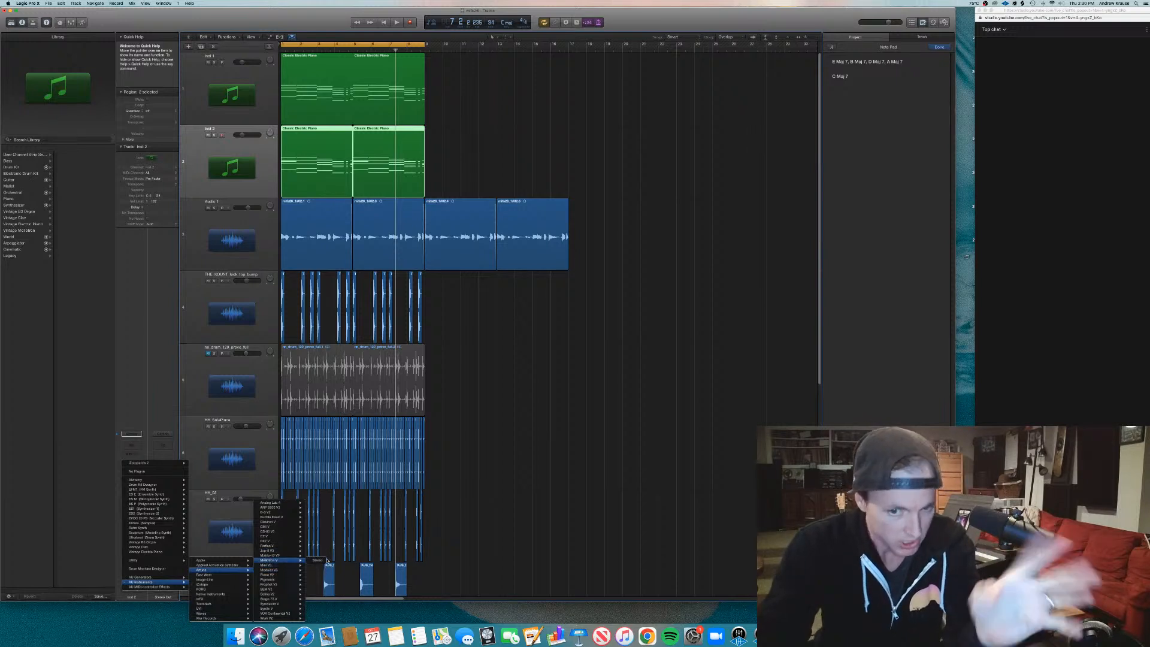
pyautogui.click(318, 561)
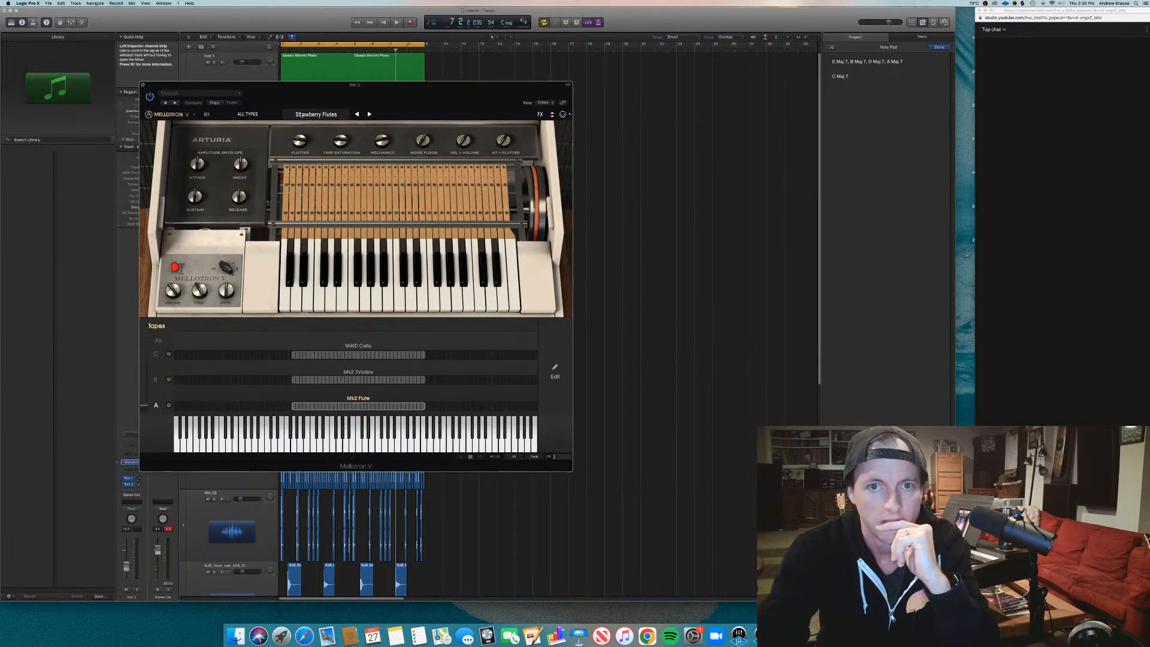
# Load the Rubycon Psychedelic Piano preset from the Keys category in Mellotron V and close the plug-in window.
pyautogui.click(302, 114)
pyautogui.click(248, 109)
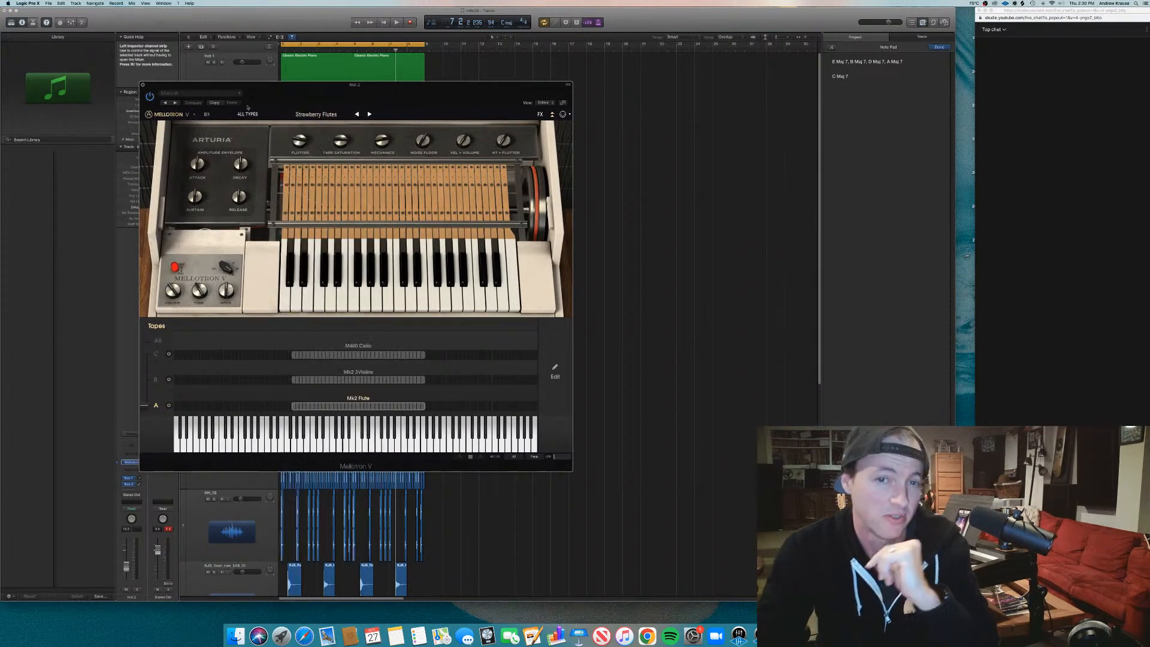
pyautogui.click(248, 114)
pyautogui.moveTo(258, 160)
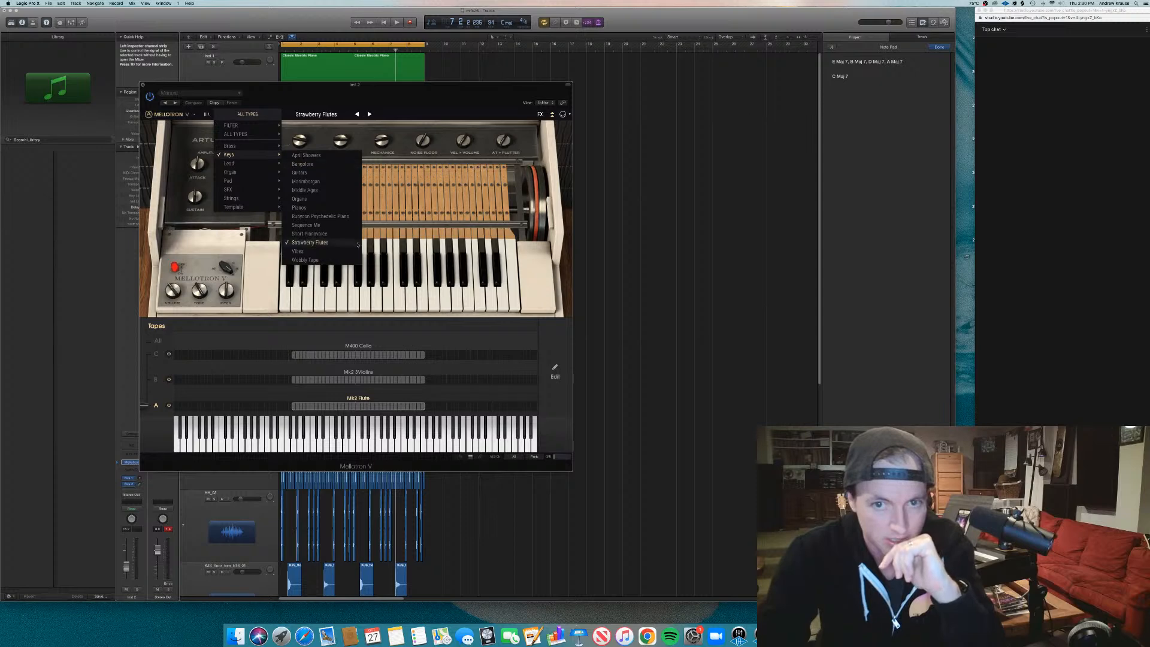
pyautogui.click(352, 217)
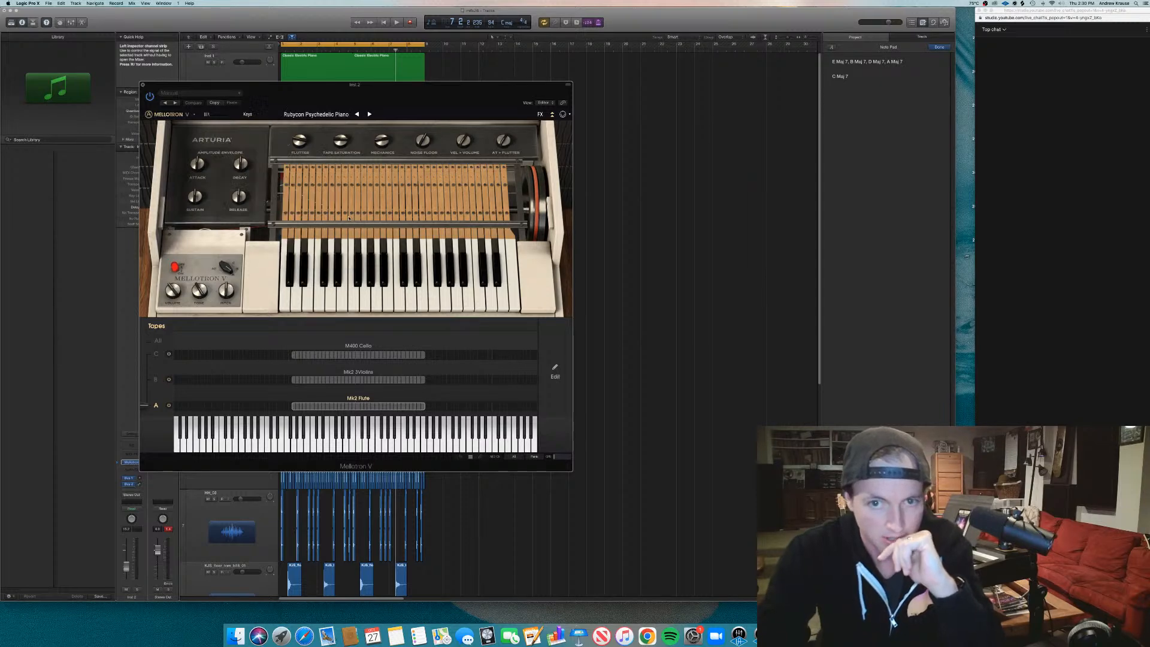
pyautogui.click(143, 84)
# Play the loop, briefly solo the Mellotron track, and lower its volume within the full mix.
pyautogui.press('space')
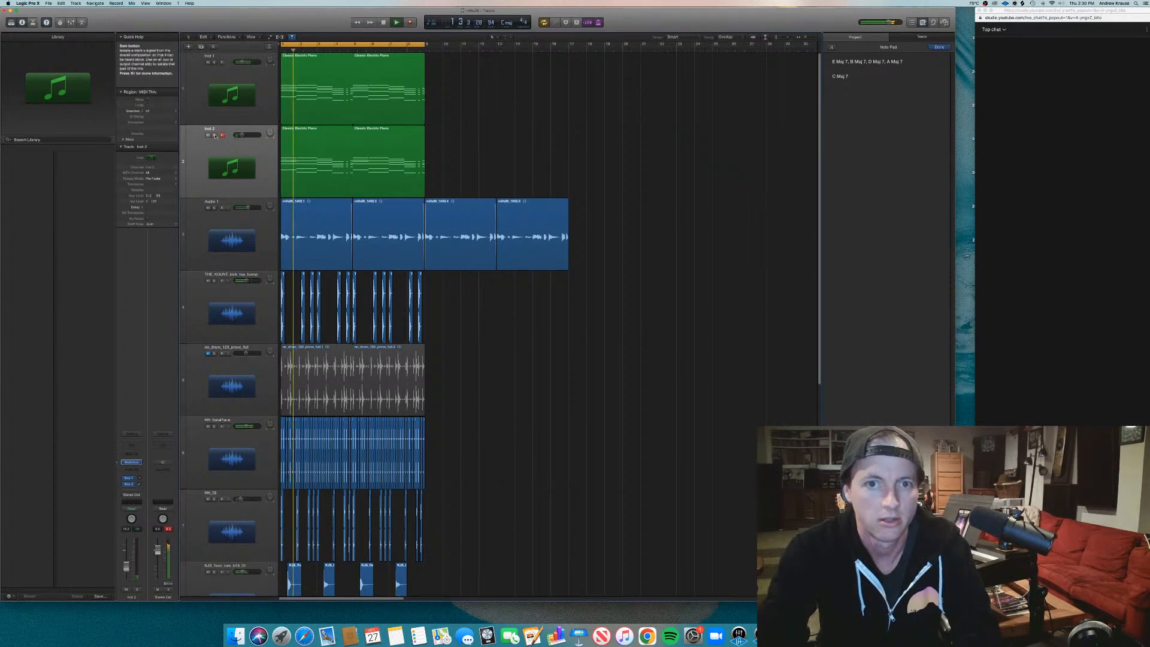
pyautogui.click(214, 136)
pyautogui.moveTo(246, 140)
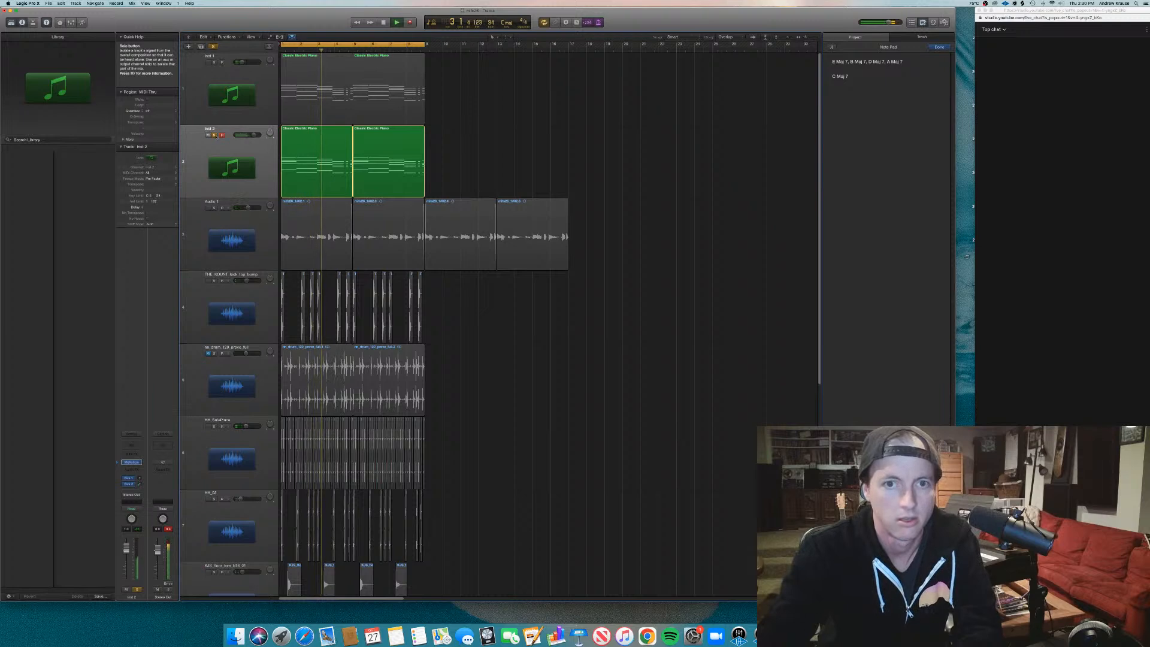
pyautogui.click(214, 135)
pyautogui.moveTo(252, 140); pyautogui.dragTo(245, 142)
pyautogui.click(264, 157)
pyautogui.click(575, 154)
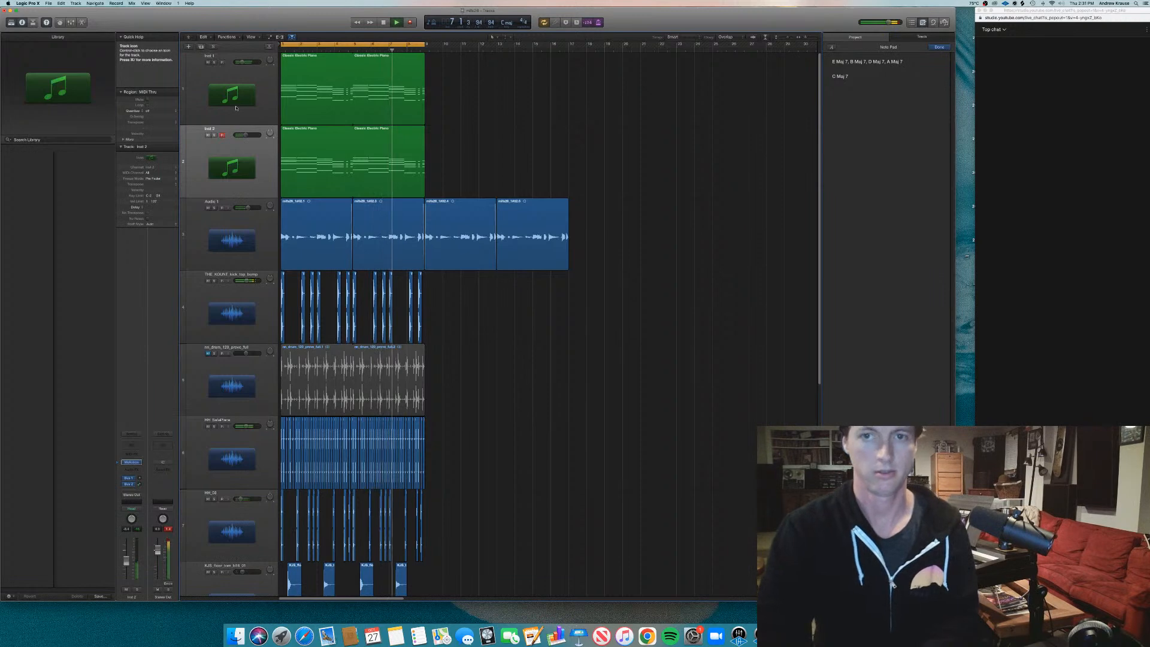
# Cut a segment out of the unused guitar recording that lies beyond the loop on the Audio 1 track.
pyautogui.scroll(-1, 348, 140)
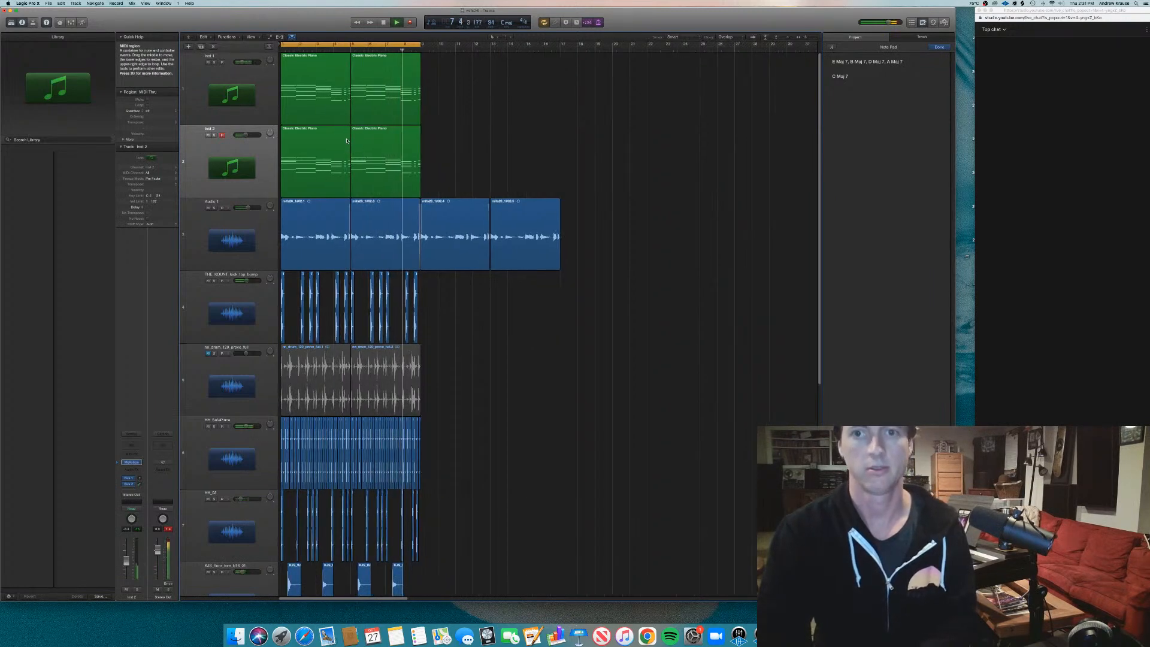
pyautogui.moveTo(787, 39); pyautogui.dragTo(785, 39)
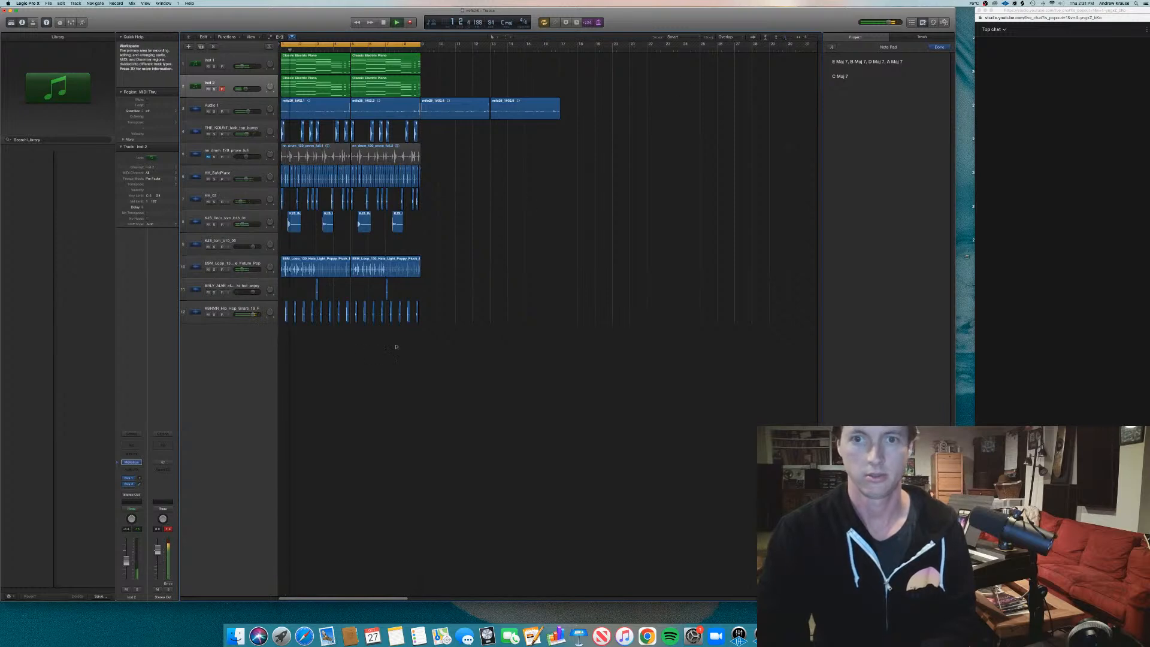
pyautogui.scroll(-5, 706, 239)
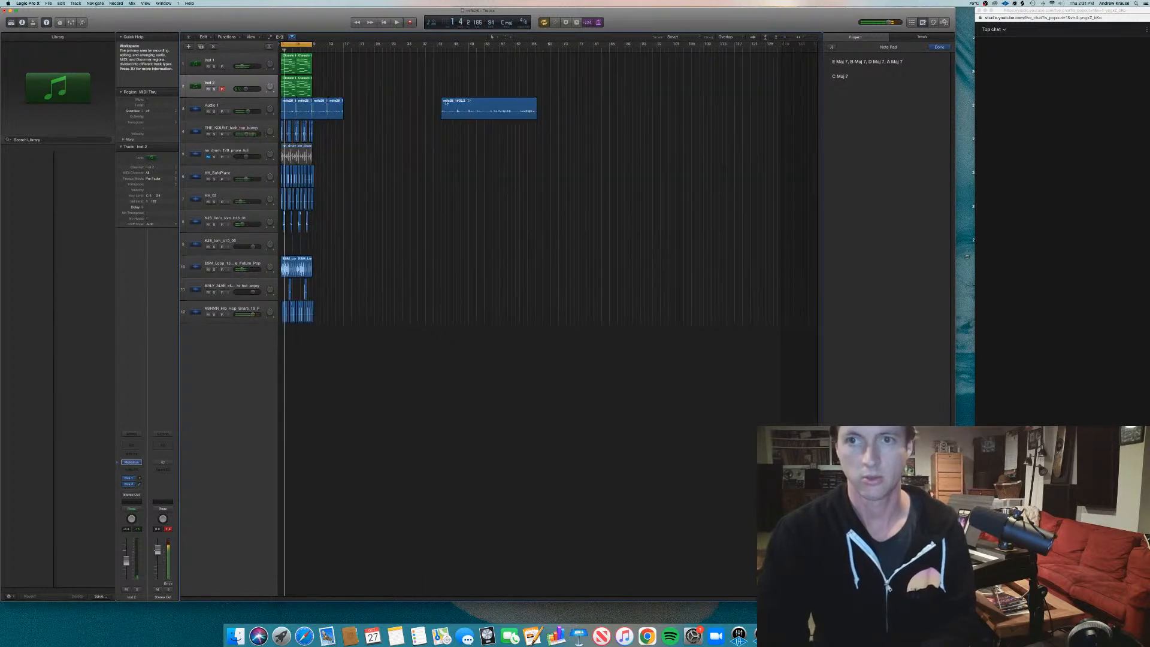
pyautogui.click(488, 51)
pyautogui.scroll(5, 504, 112)
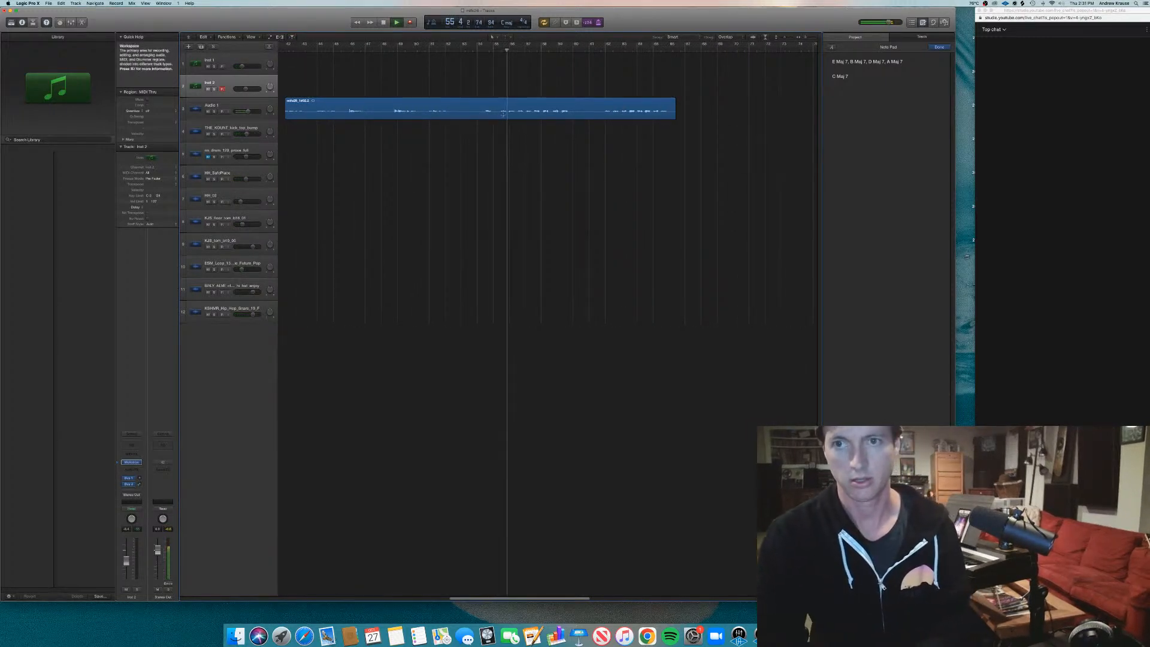
pyautogui.click(500, 112)
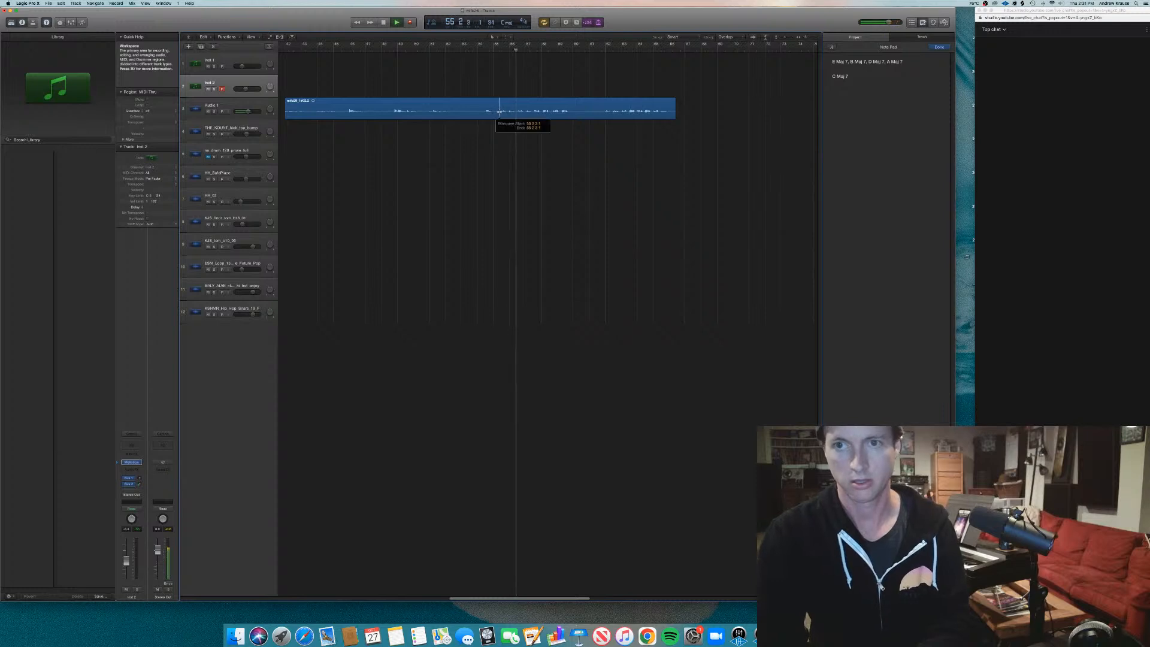
pyautogui.click(574, 112)
pyautogui.press('space')
# Convert the isolated guitar segment to a new AIFF audio file in the Audio Files folder.
pyautogui.click(543, 112)
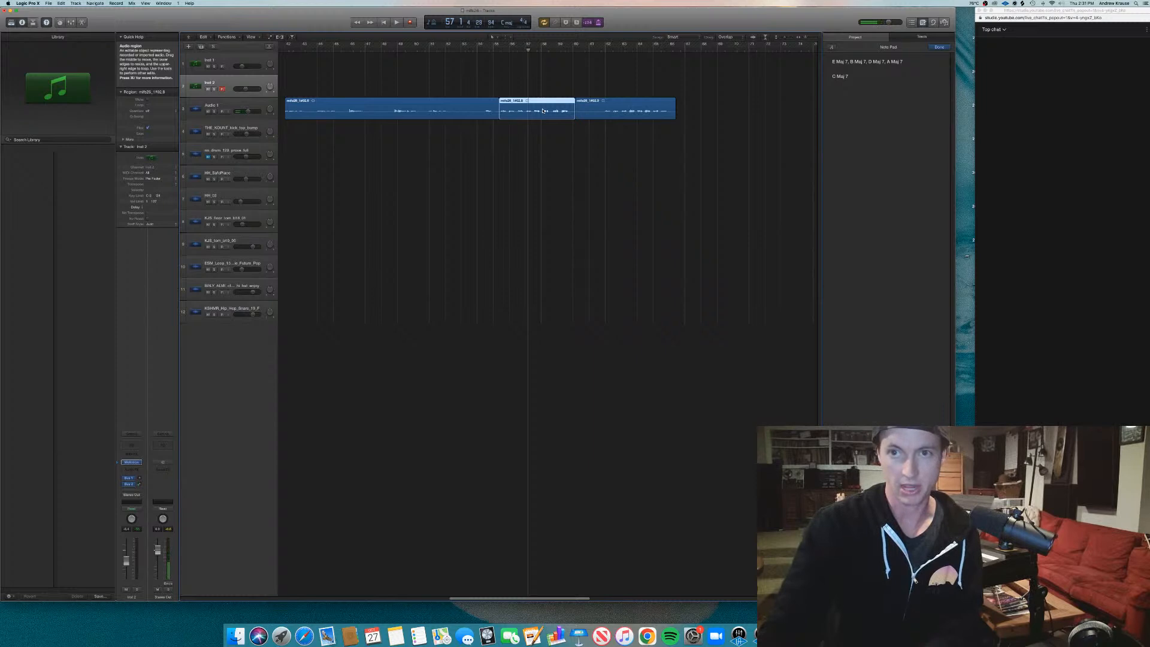
pyautogui.rightClick(545, 113)
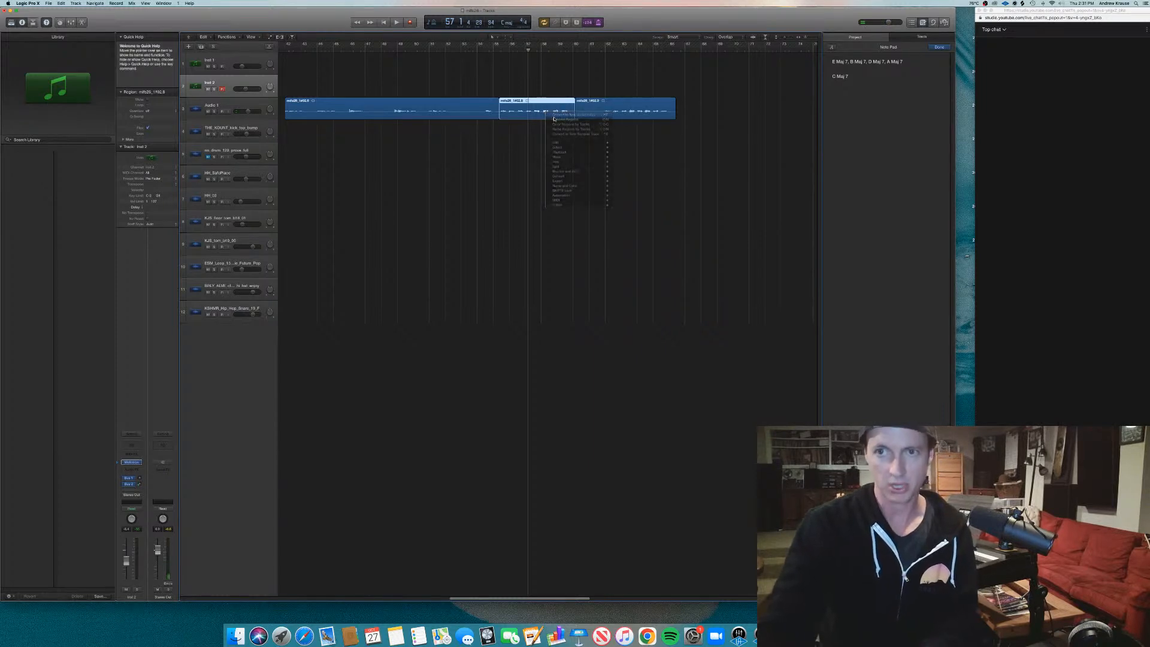
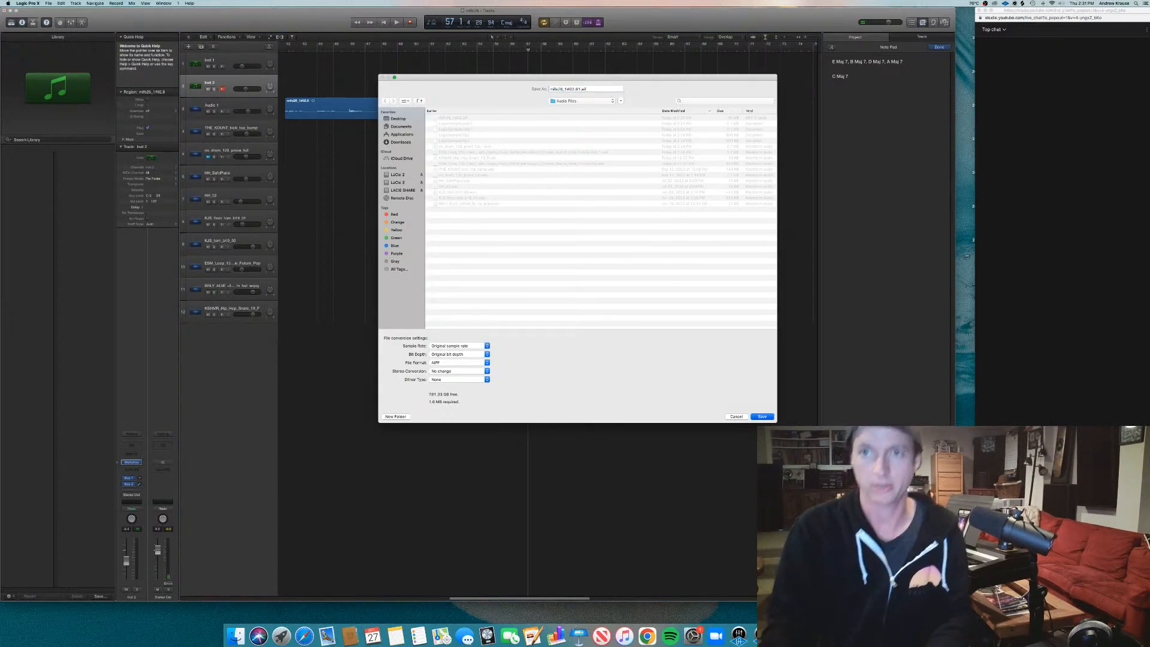
pyautogui.press('Return')
# Open the new guitar segment in the audio file editor and reverse it.
pyautogui.doubleClick(518, 113)
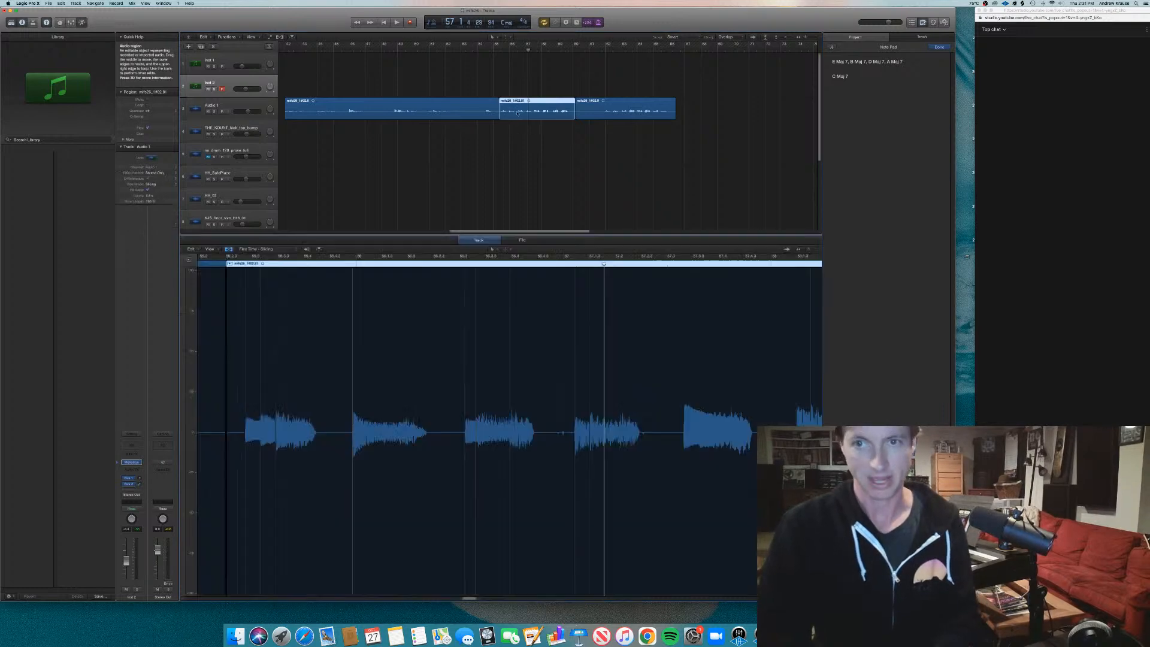
pyautogui.click(520, 240)
pyautogui.click(244, 249)
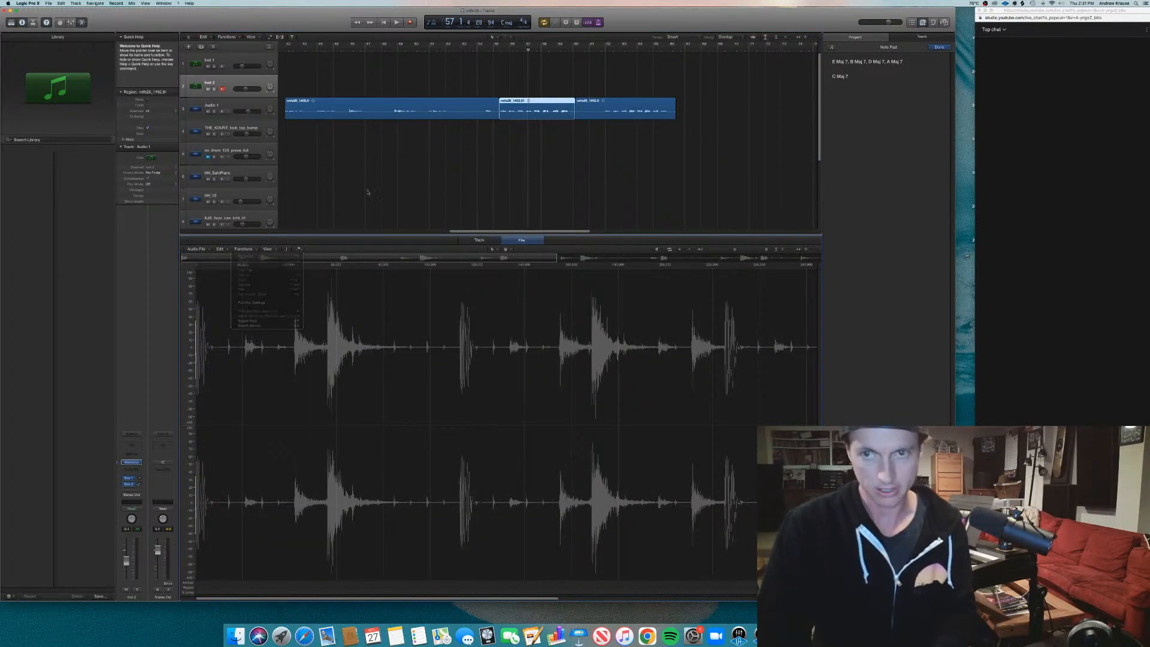
pyautogui.doubleClick(520, 109)
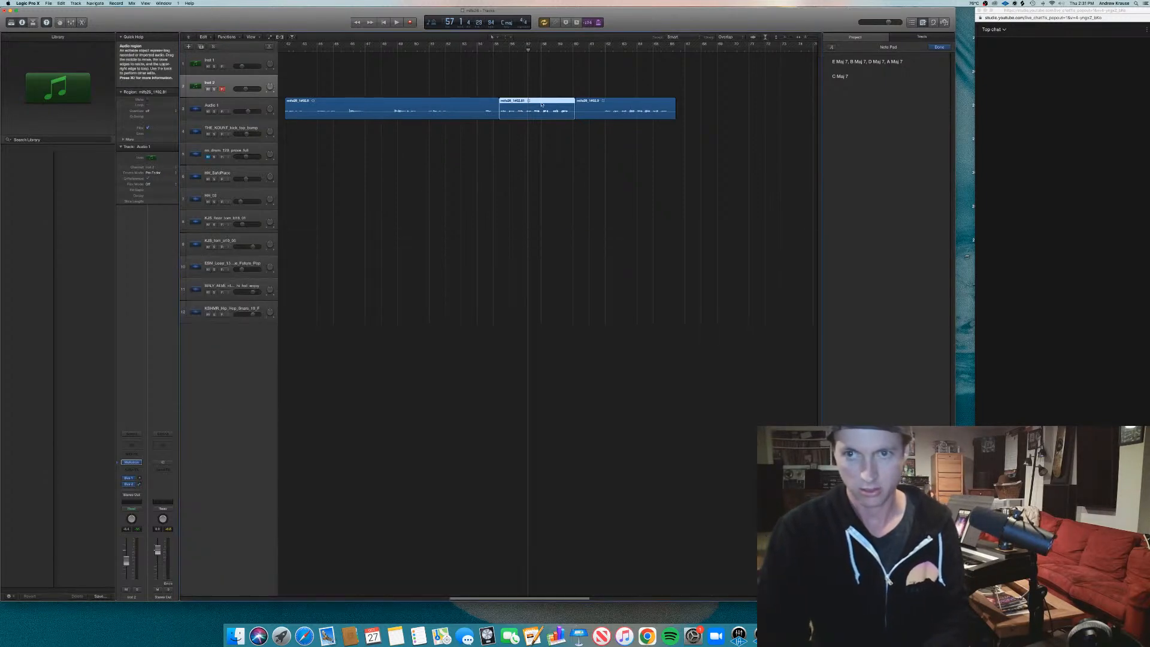
pyautogui.doubleClick(542, 104)
pyautogui.click(244, 250)
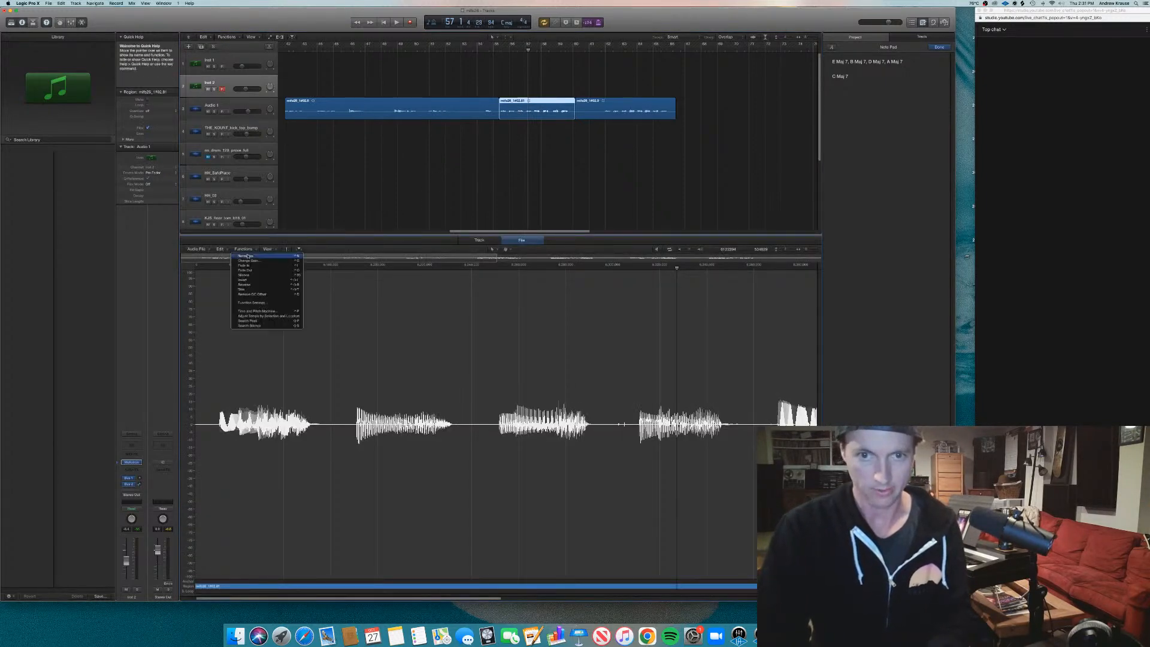
pyautogui.click(250, 285)
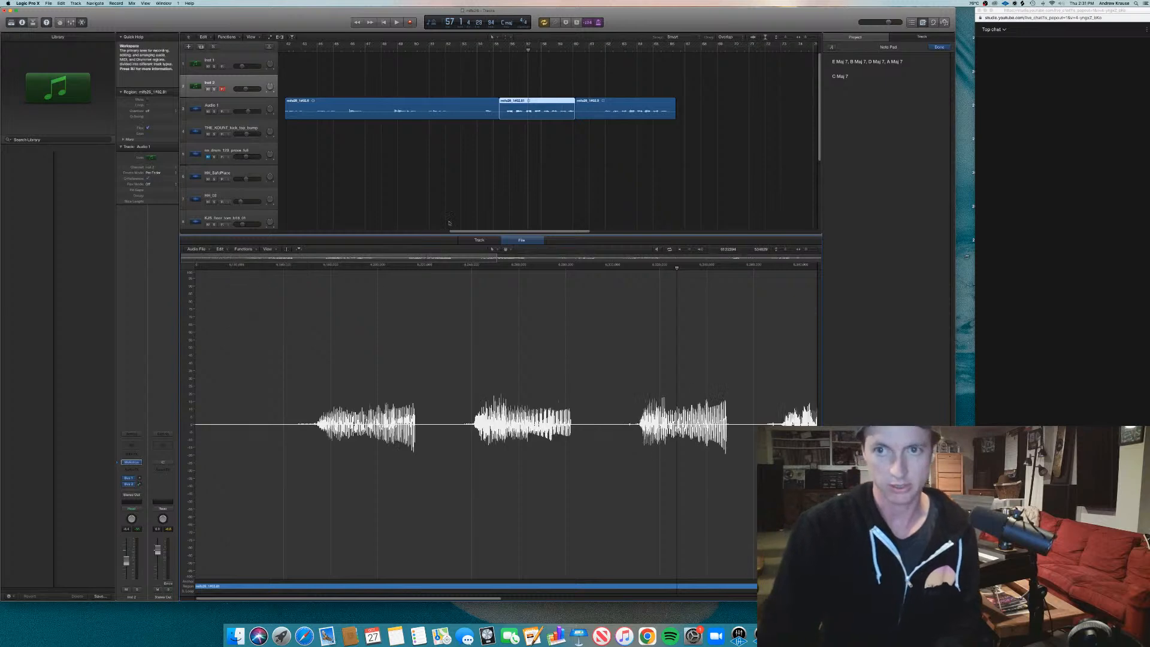
# Play the reversed segment, isolate its last note, and move it to the kick track at about bar 56.
pyautogui.click(557, 51)
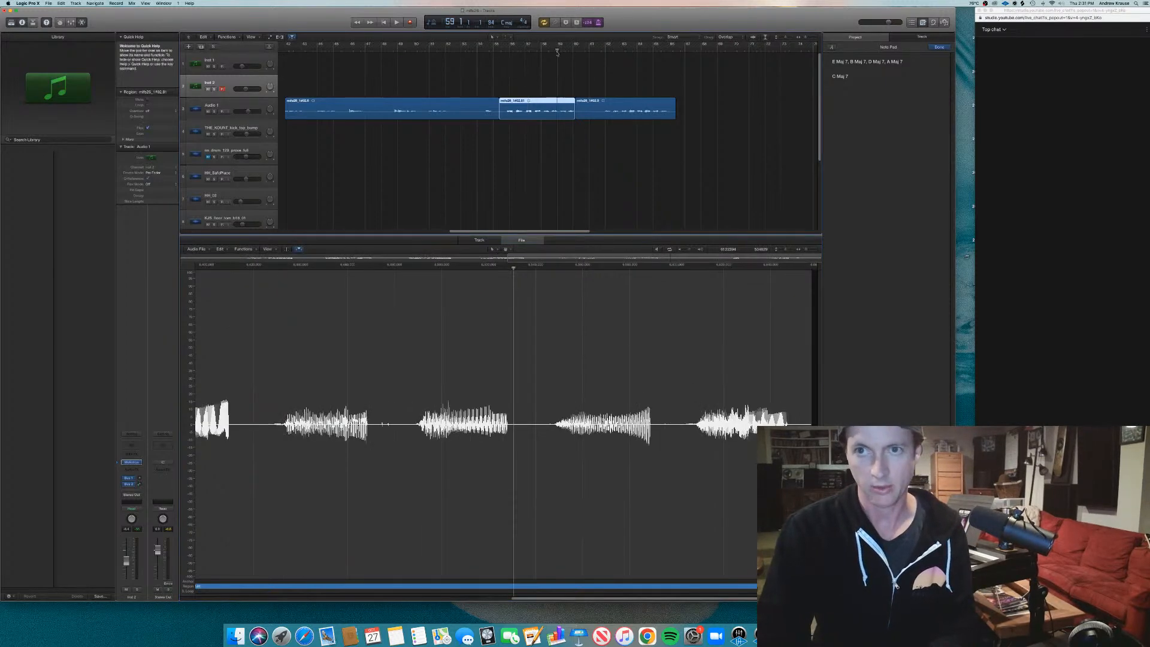
pyautogui.press('space')
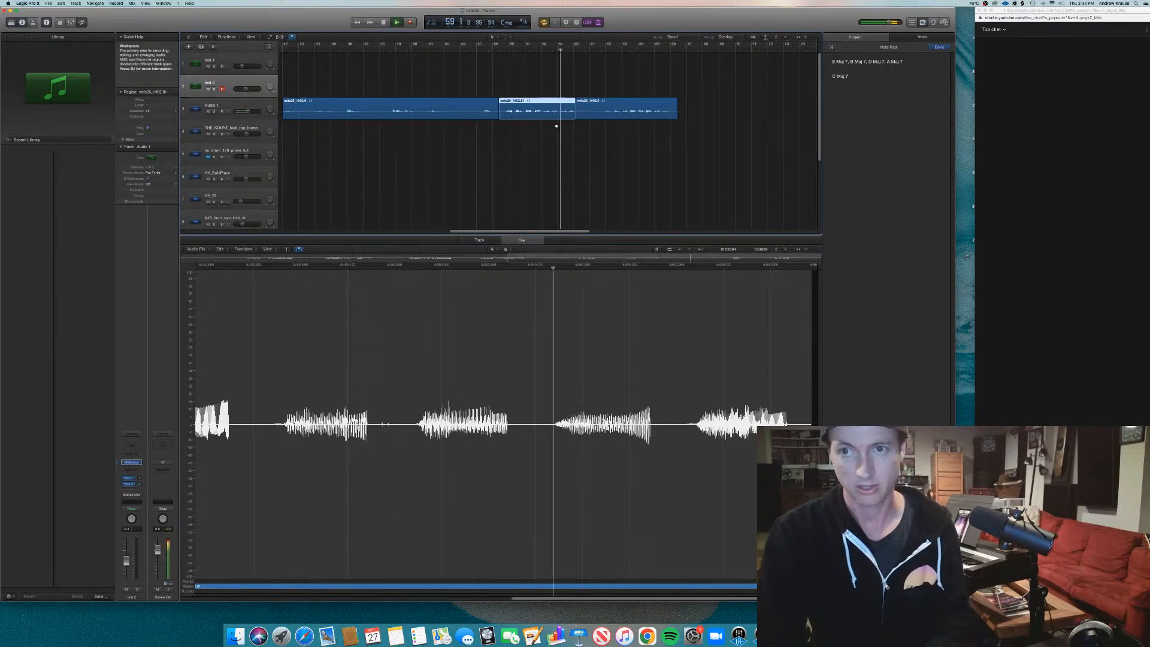
pyautogui.scroll(5, 557, 126)
pyautogui.press('space')
pyautogui.keyDown('super'); pyautogui.click(580, 114); pyautogui.keyUp('super')
pyautogui.moveTo(587, 112); pyautogui.dragTo(466, 140)
pyautogui.scroll(8, 434, 143)
pyautogui.click(422, 49)
# Extend the cycle range, move a second reversed slice to the kick track after the first, and mute the guitar track for playback.
pyautogui.scroll(-8, 664, 134)
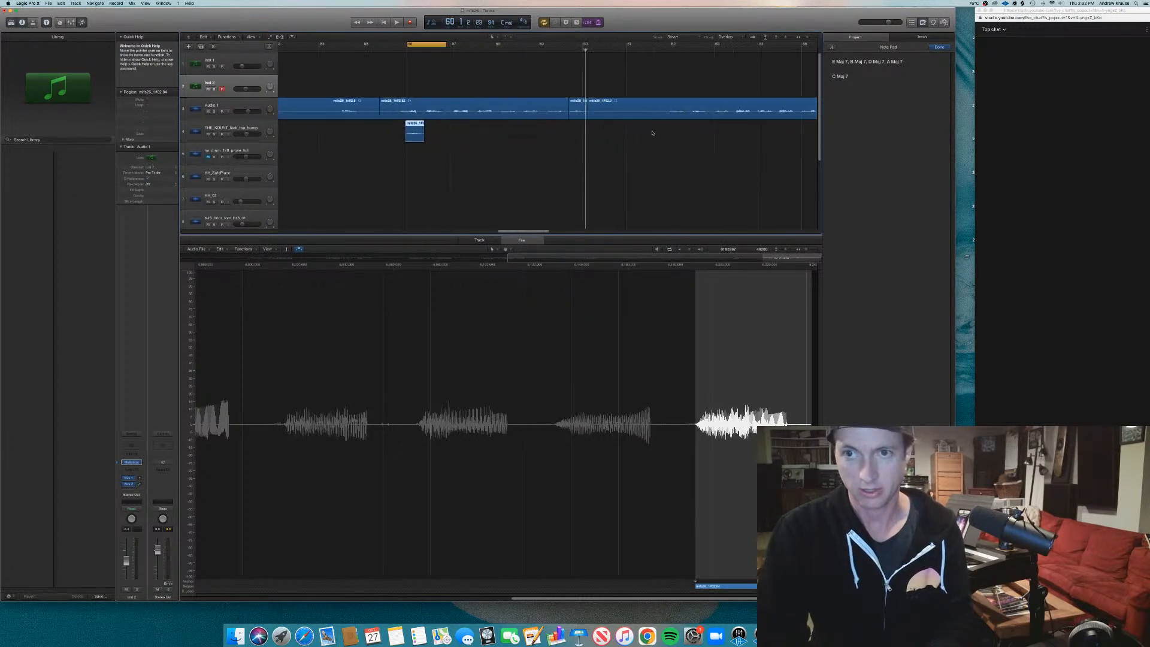
pyautogui.moveTo(448, 46); pyautogui.dragTo(618, 45)
pyautogui.moveTo(537, 112); pyautogui.dragTo(487, 136)
pyautogui.scroll(4, 453, 140)
pyautogui.press('space')
pyautogui.press('space')
pyautogui.click(207, 111)
pyautogui.press('space')
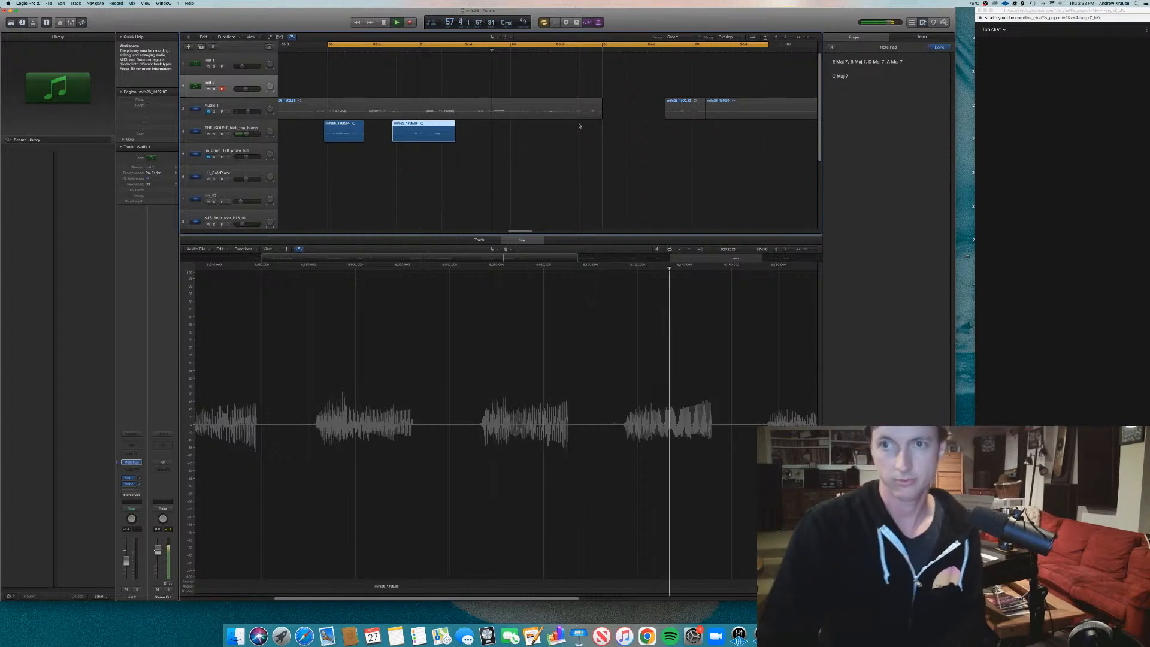
# Move two more reversed slices from the guitar track to the kick track, spaced after the first two.
pyautogui.press('space')
pyautogui.moveTo(574, 116); pyautogui.dragTo(600, 129)
pyautogui.press('super+z')
pyautogui.click(596, 148)
pyautogui.click(534, 106)
pyautogui.doubleClick(525, 110)
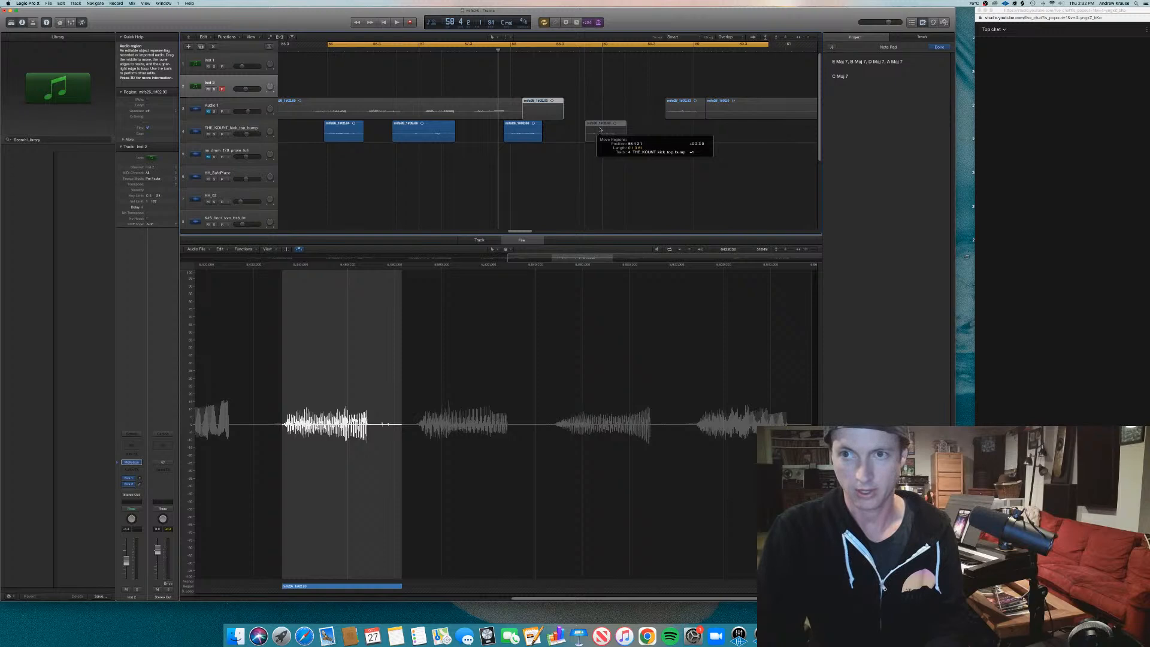
pyautogui.moveTo(600, 130); pyautogui.dragTo(606, 129)
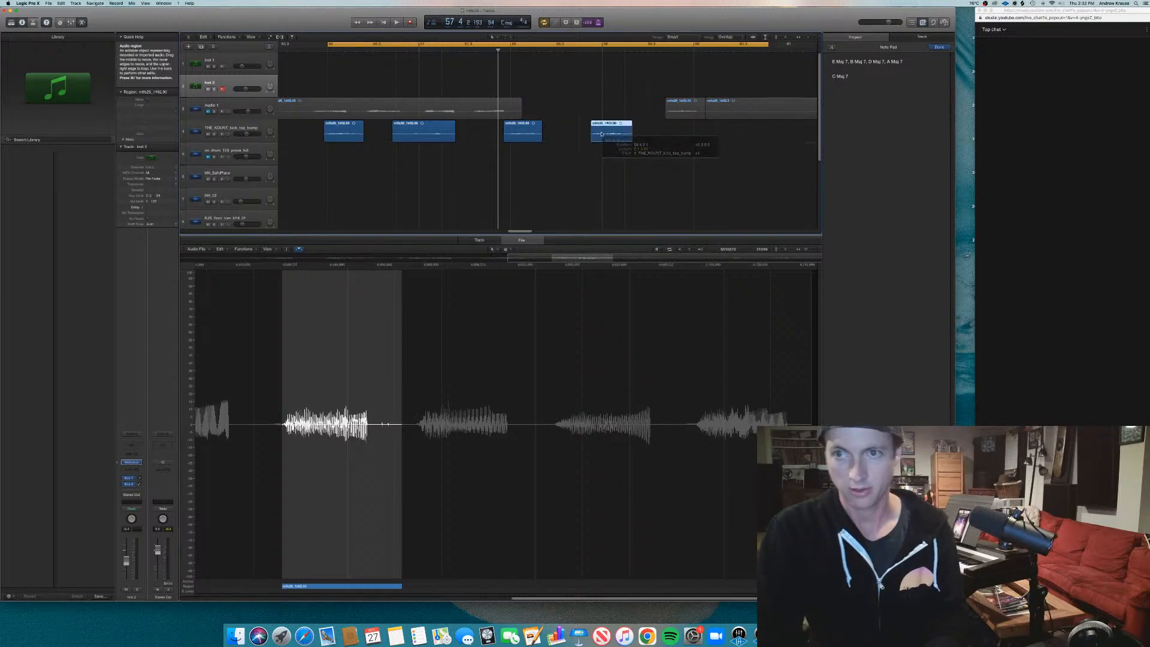
# Play back the four rearranged reversed slices on the kick track.
pyautogui.press('super+Left')
pyautogui.press('super+Left')
pyautogui.hscroll(-4, 524, 143)
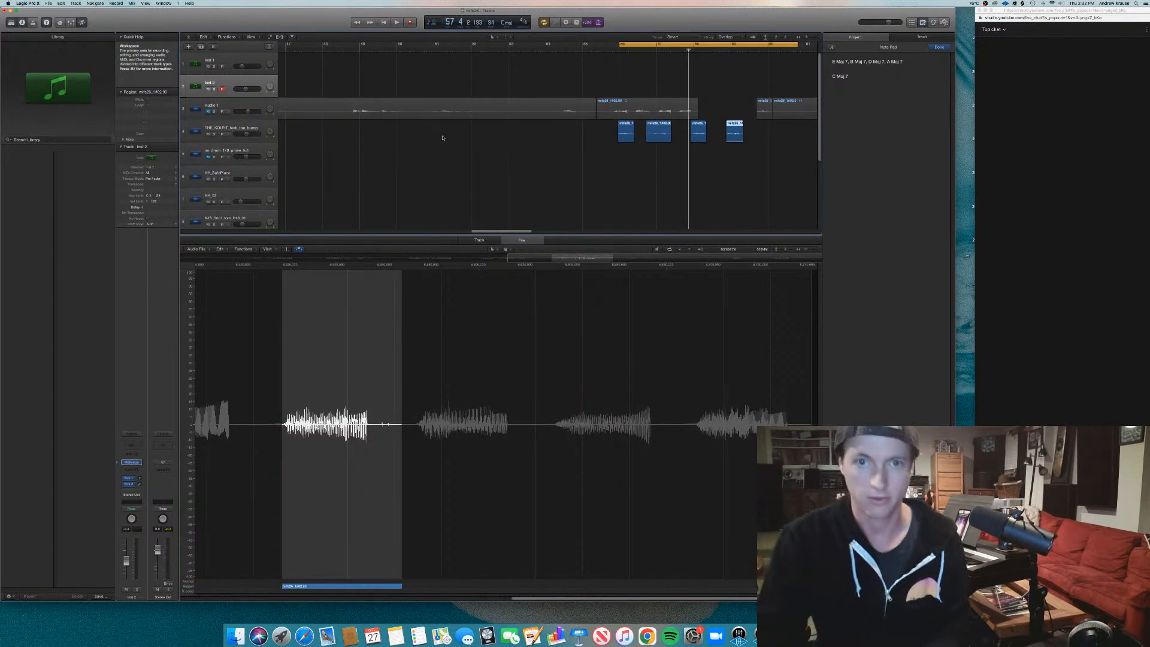
pyautogui.press('space')
pyautogui.press('super+Left')
pyautogui.press('super+Left')
pyautogui.press('super+Left')
# Insert the Waves H-Delay plug-in on the kick track and play the slices through it.
pyautogui.click(222, 125)
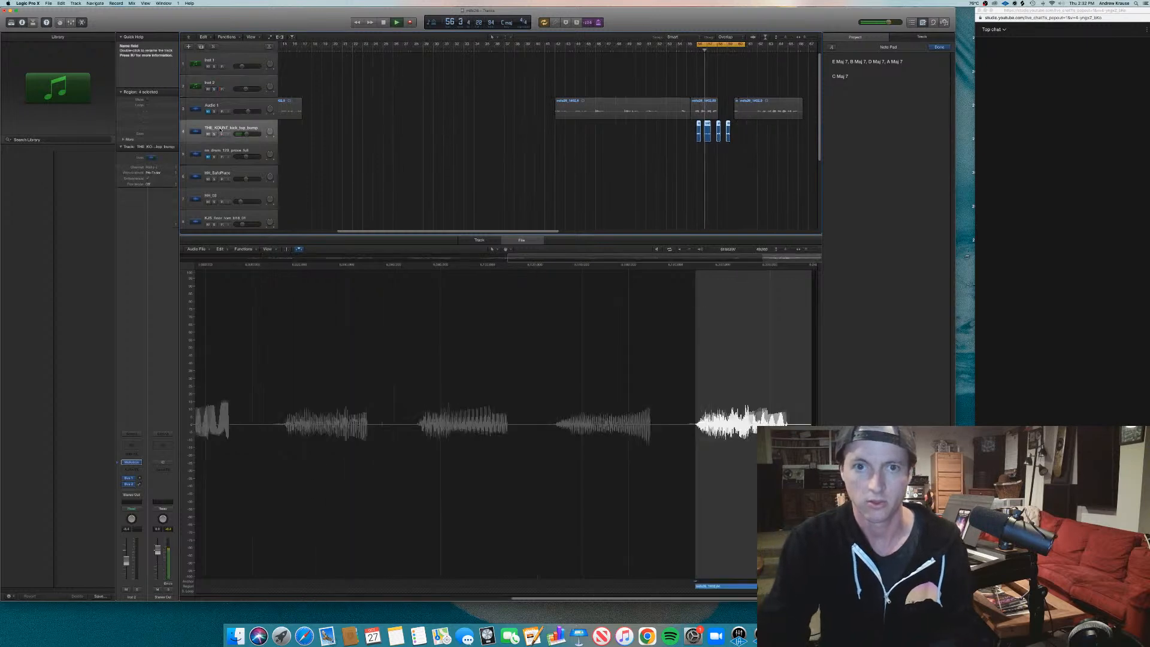
pyautogui.click(120, 478)
pyautogui.moveTo(144, 551)
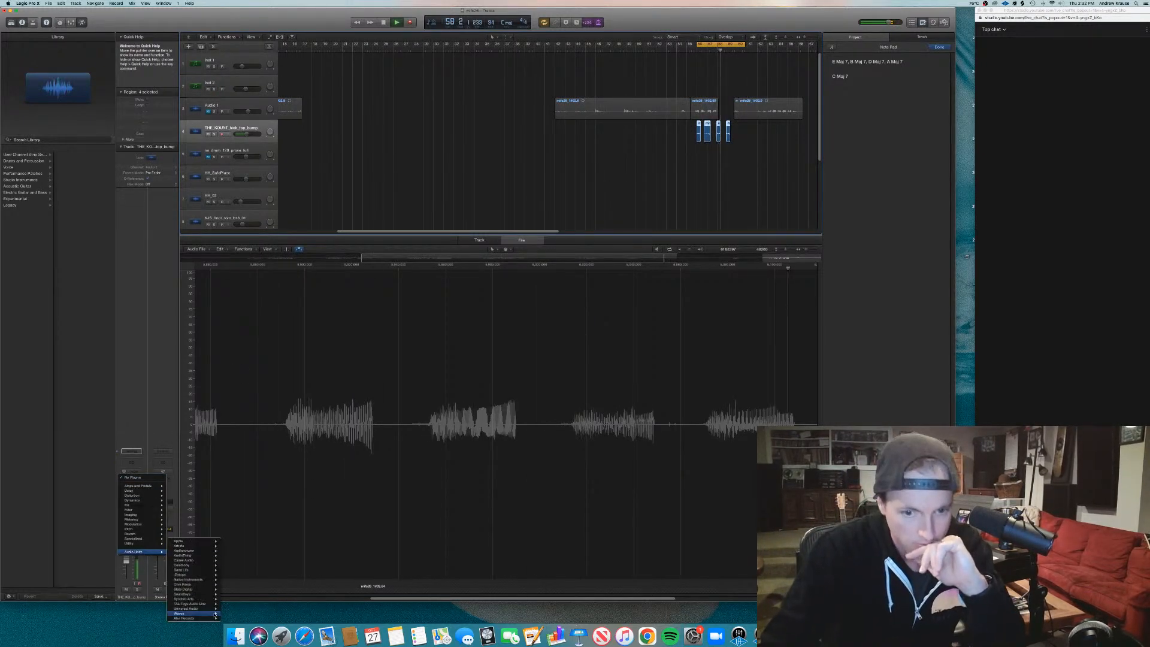
pyautogui.moveTo(179, 613)
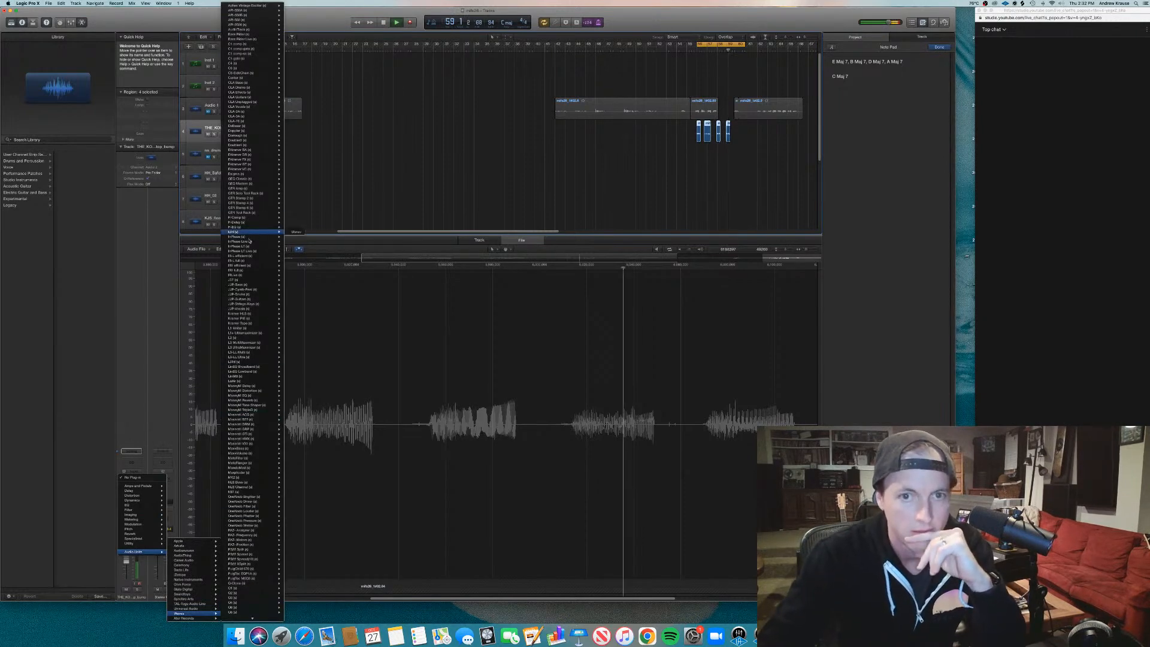
pyautogui.moveTo(258, 222)
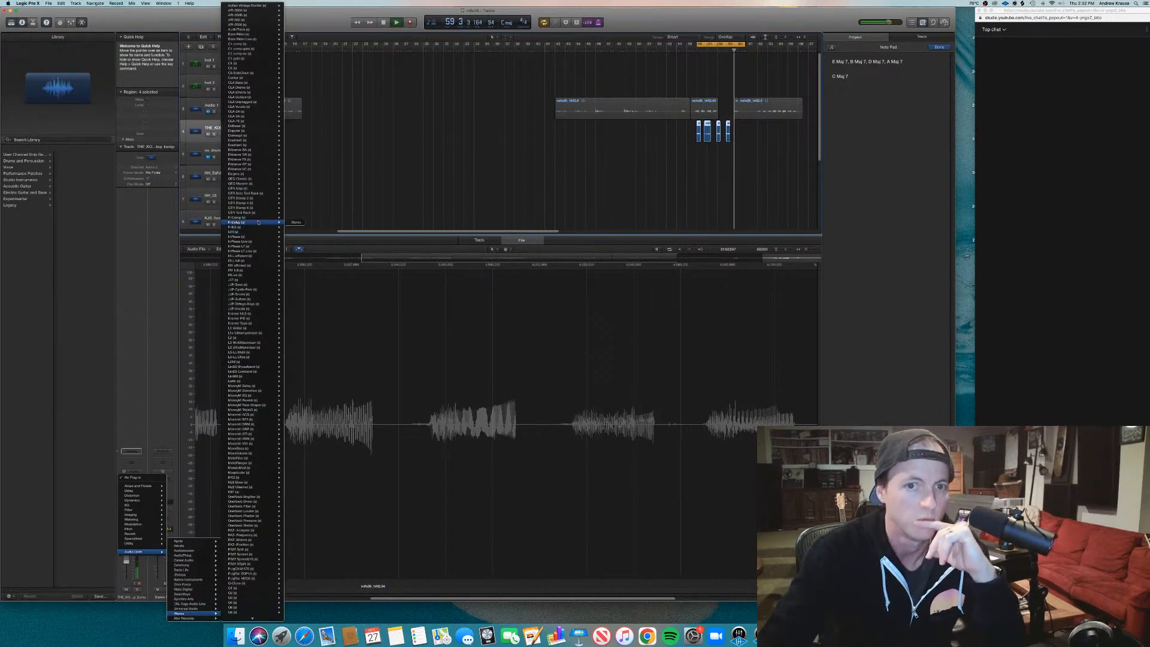
pyautogui.click(296, 223)
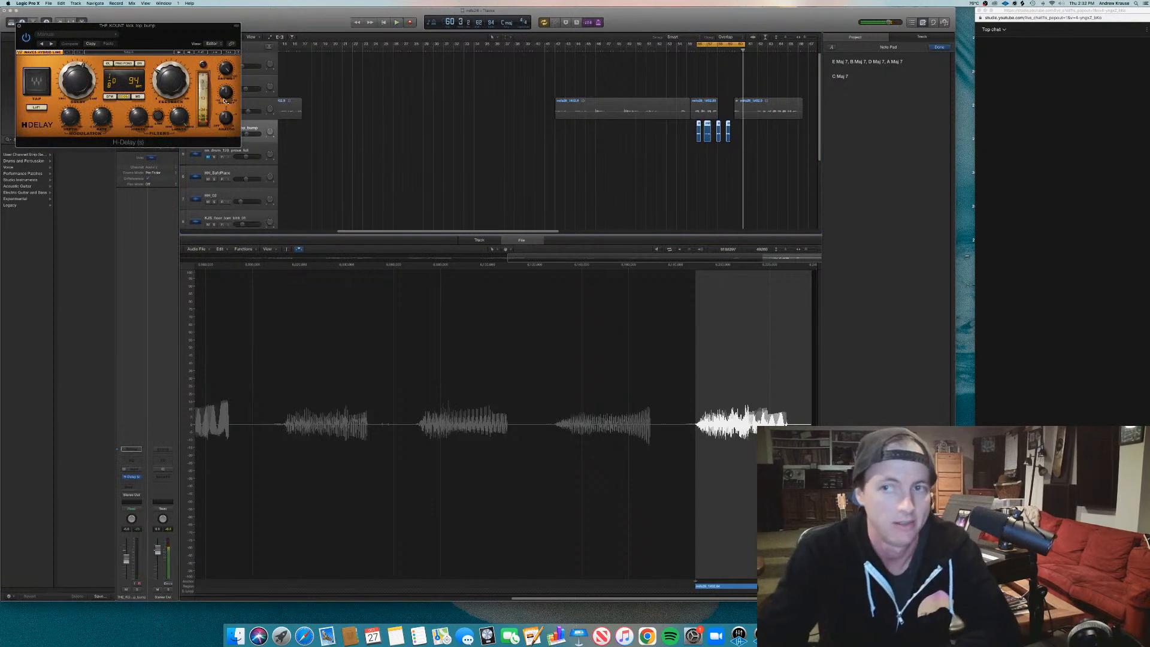
pyautogui.press('space')
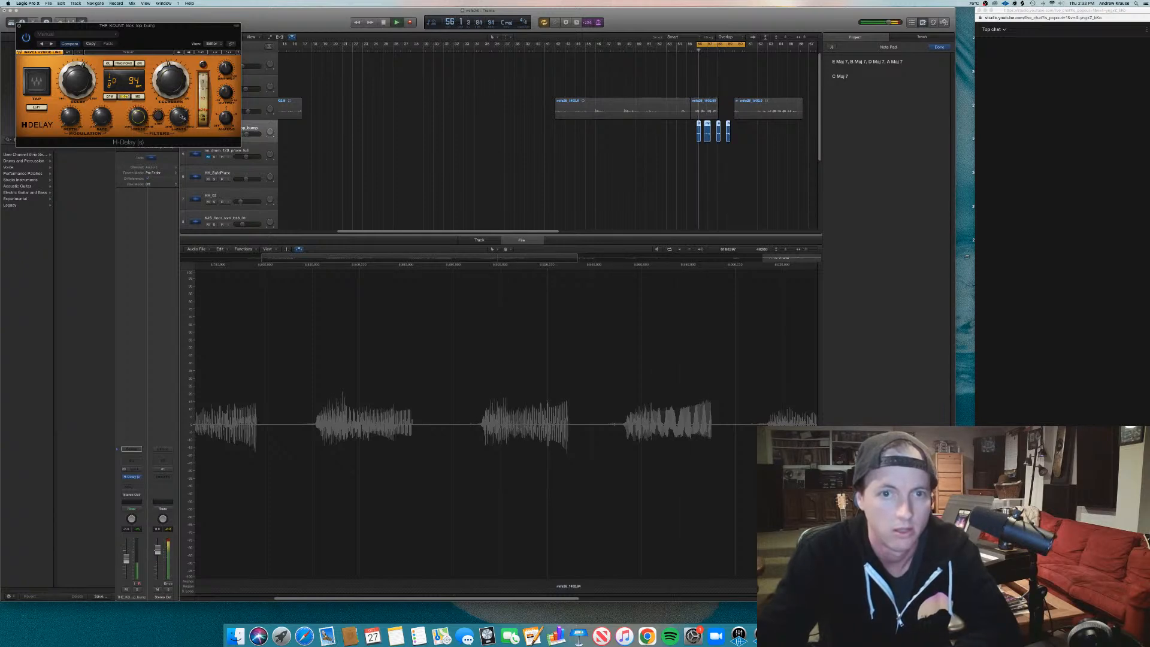
# Raise the kick track's volume fader while the reversed slices play through the H-Delay plug-in.
pyautogui.moveTo(125, 559); pyautogui.dragTo(126, 542)
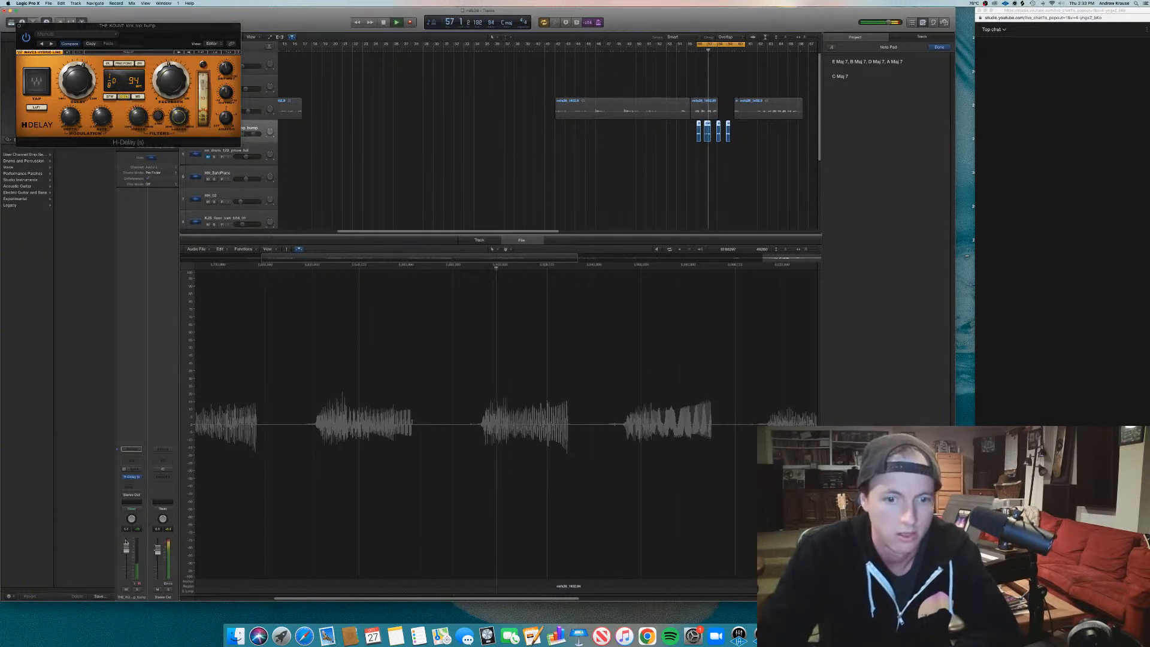
pyautogui.click(18, 25)
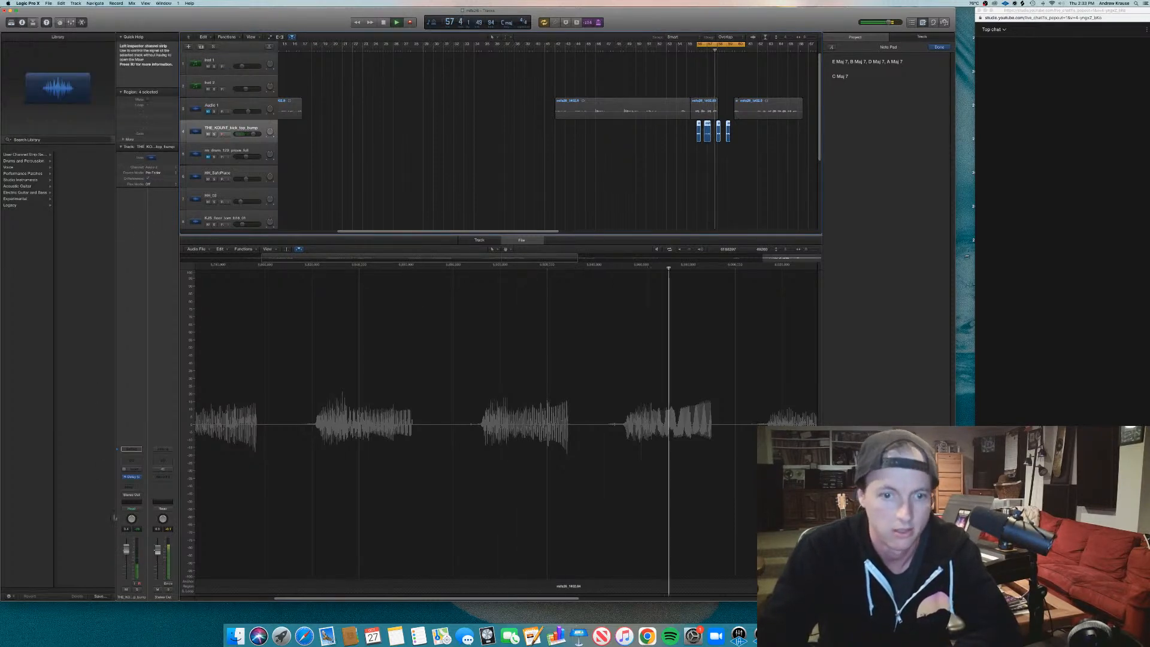
pyautogui.click(132, 477)
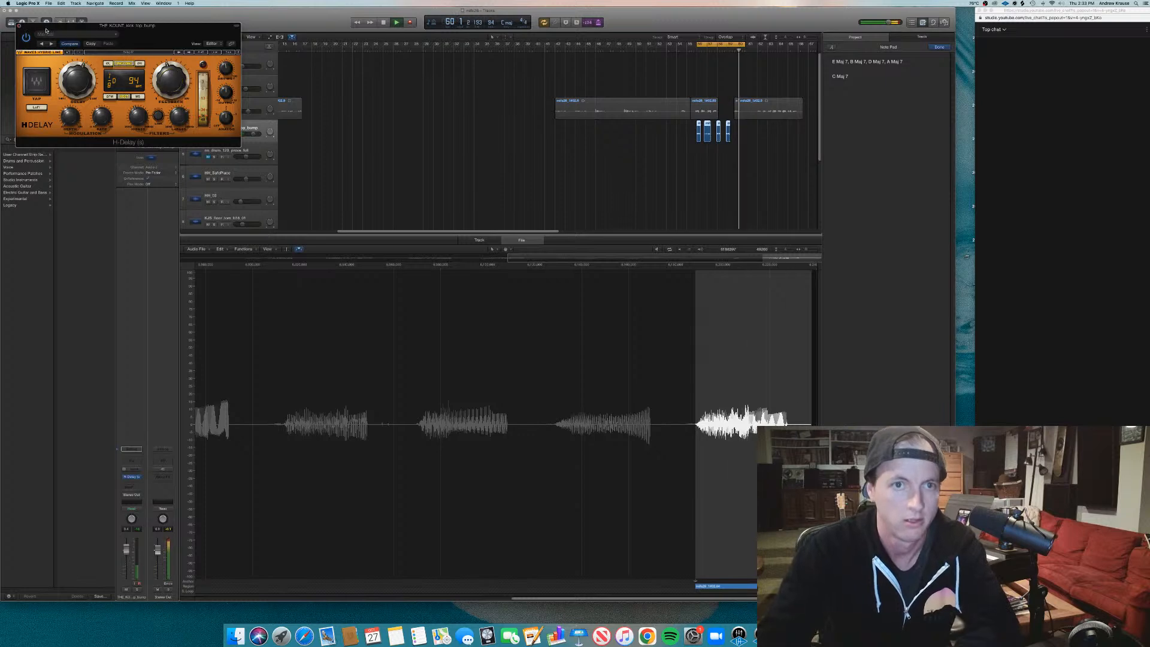
pyautogui.press('space')
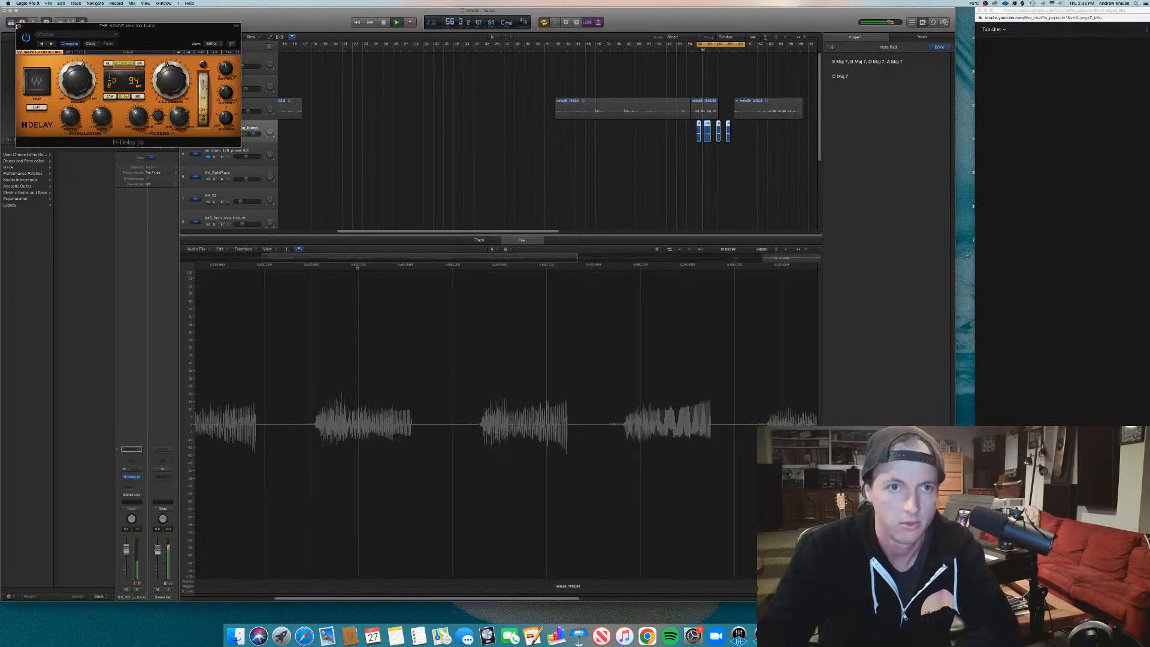
pyautogui.click(19, 26)
# Add a new audio track with the kick track's duplicate settings below it, and move the four reversed slices onto it.
pyautogui.hscroll(-2, 368, 188)
pyautogui.scroll(-5, 367, 188)
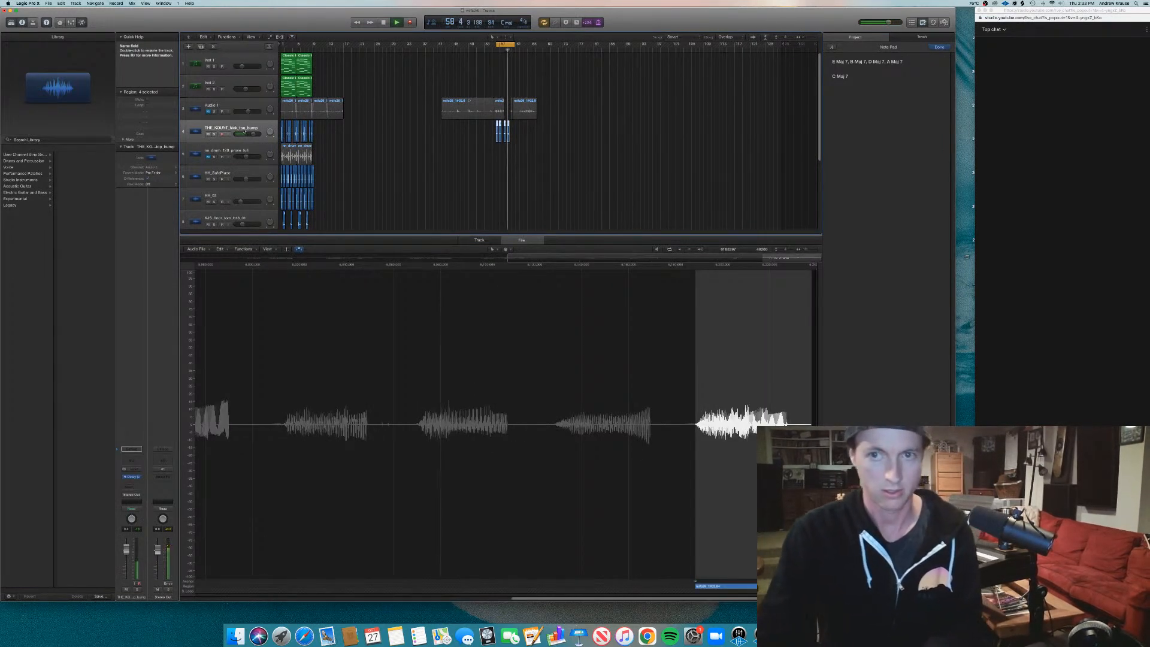
pyautogui.press('super+d')
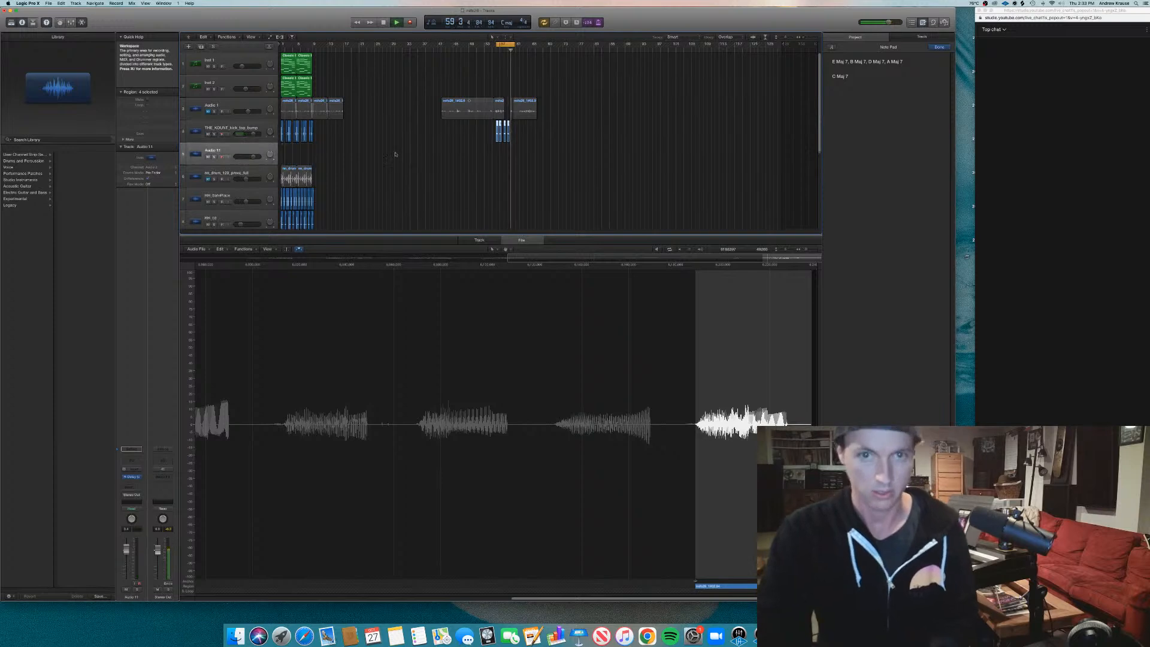
pyautogui.moveTo(499, 131); pyautogui.dragTo(499, 154)
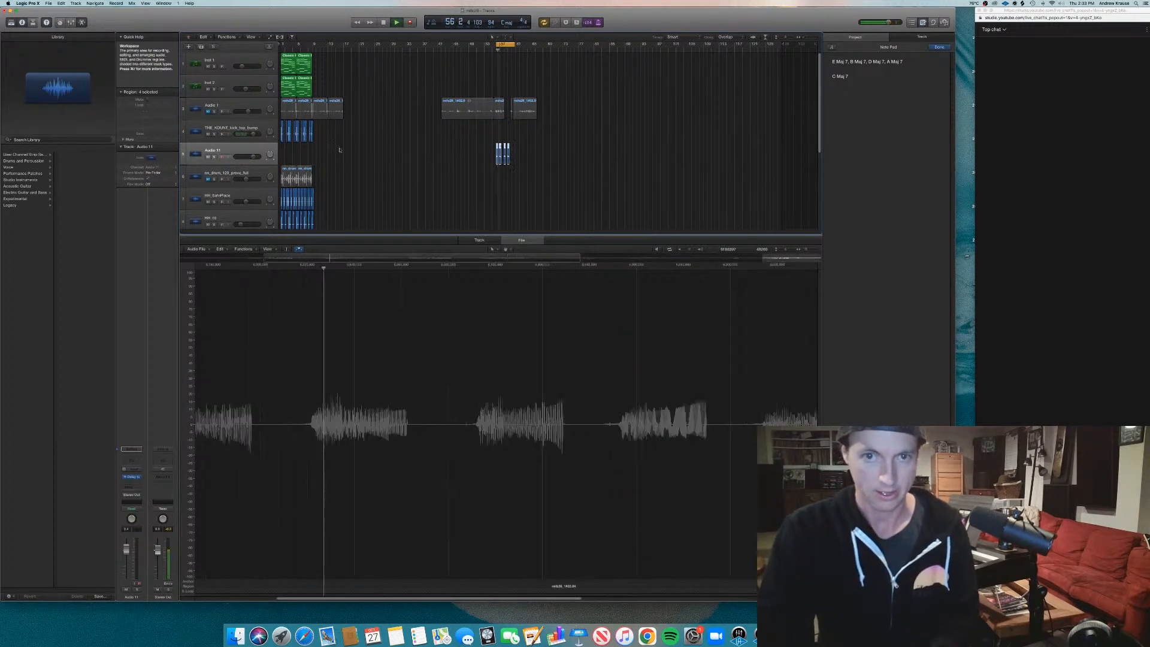
# Remove the H-Delay plug-in from the kick track.
pyautogui.click(209, 137)
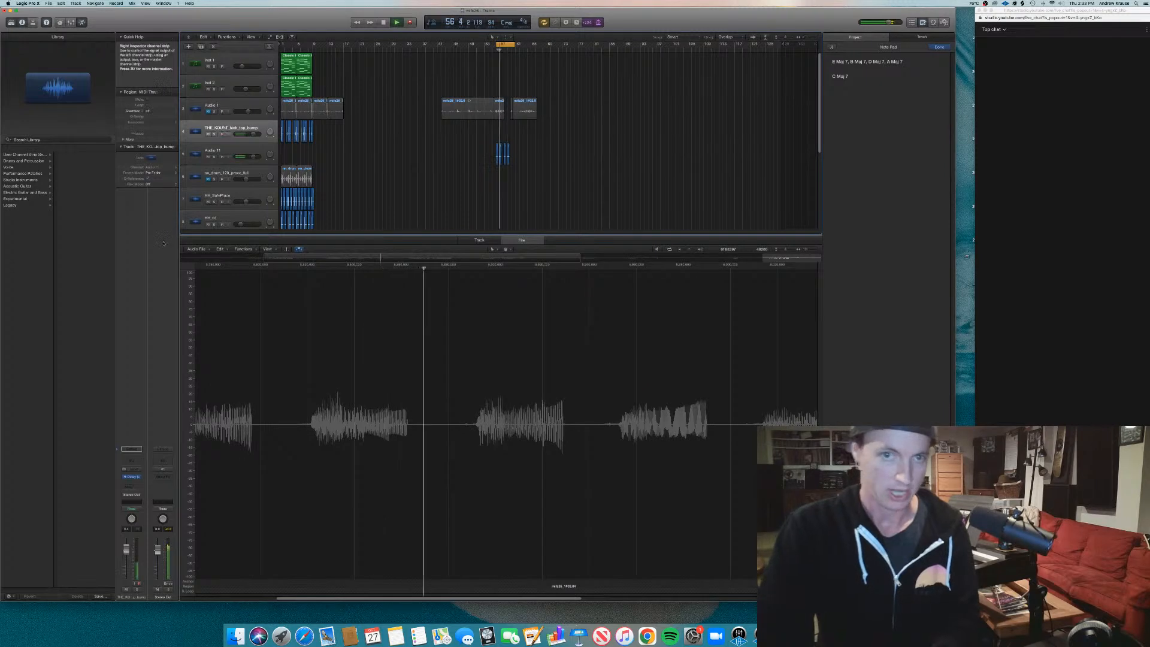
pyautogui.click(138, 477)
pyautogui.click(138, 485)
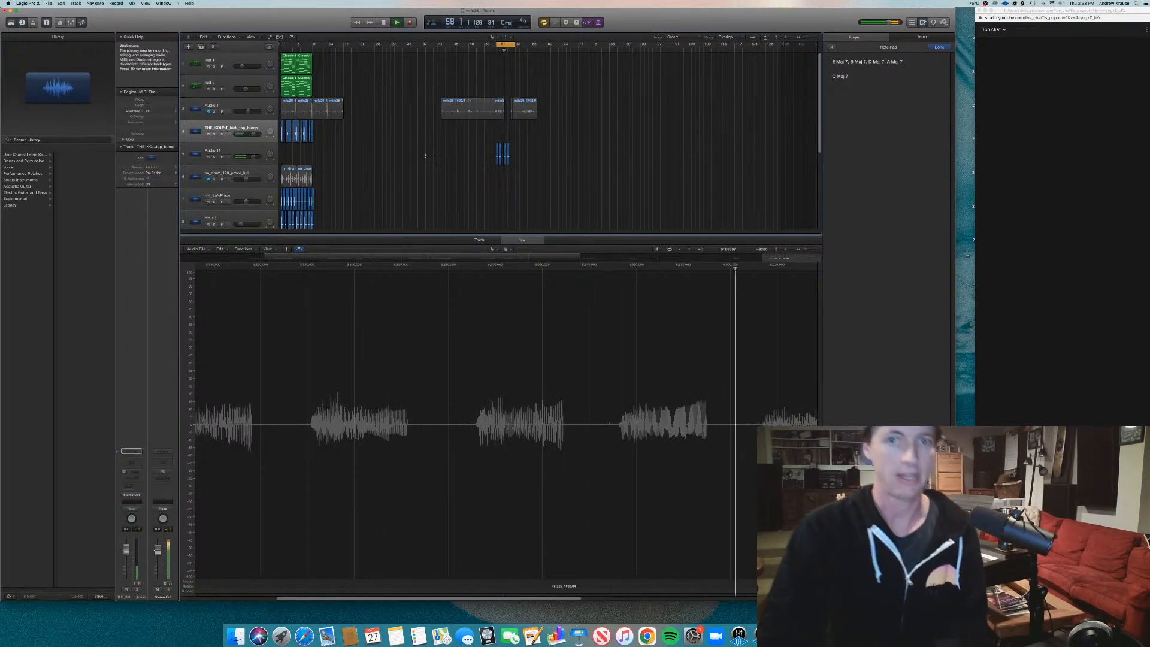
# Move the four reversed slices on Audio 11 to the start of the song at bar 1.
pyautogui.click(496, 154)
pyautogui.moveTo(496, 155); pyautogui.dragTo(283, 156)
pyautogui.press('super+Right')
pyautogui.press('super+Right')
pyautogui.press('super+Right')
pyautogui.press('super+Right')
pyautogui.press('super+Right')
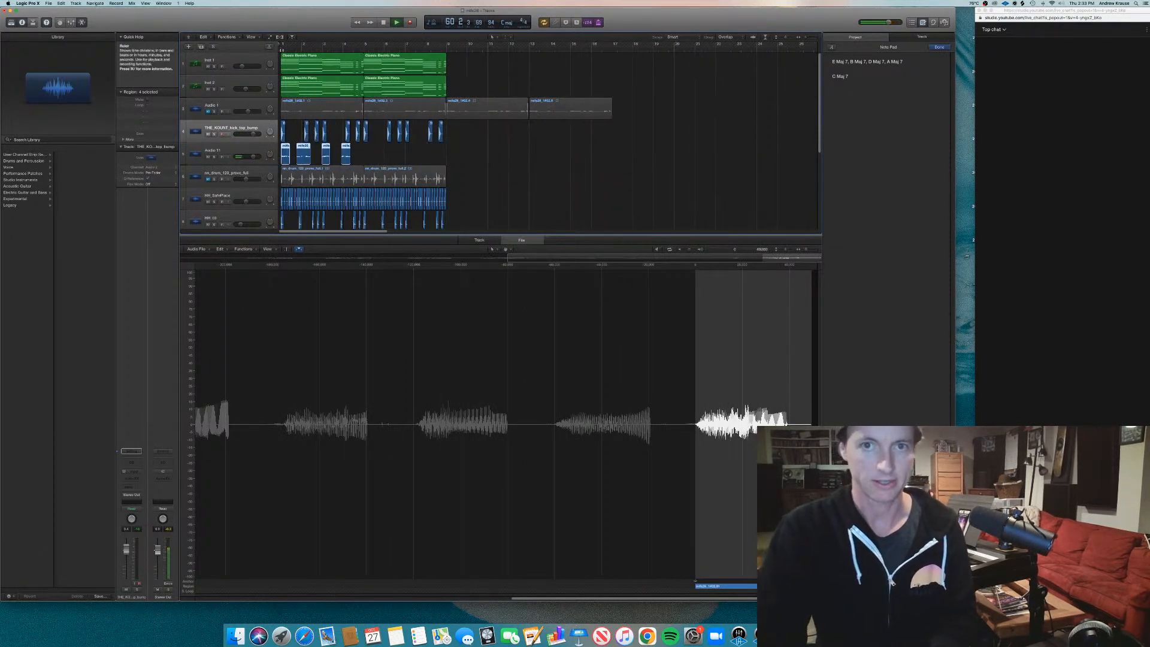
# Play the song from bar 1 and unmute the Audio 1 guitar track.
pyautogui.doubleClick(280, 50)
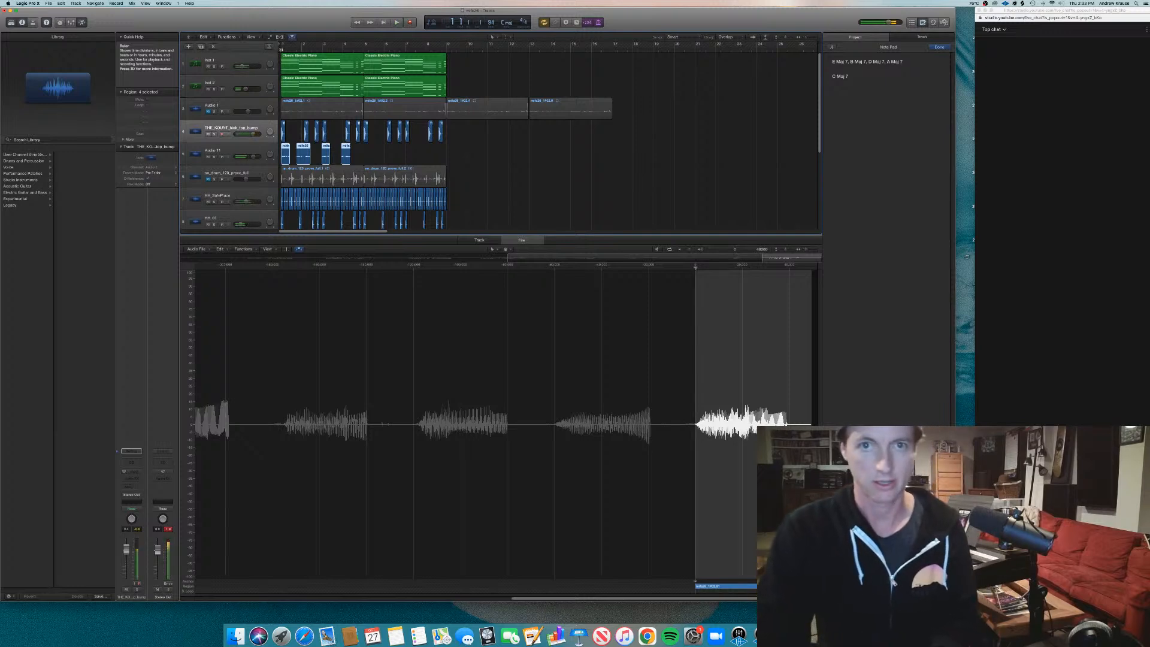
pyautogui.press('space')
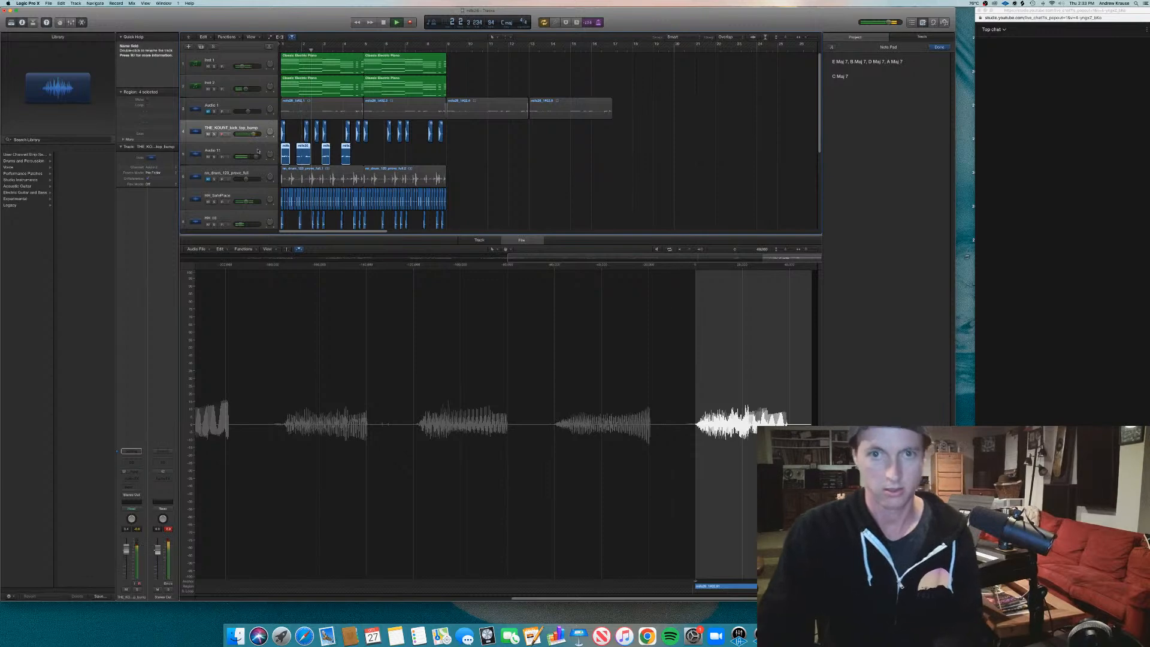
pyautogui.click(208, 112)
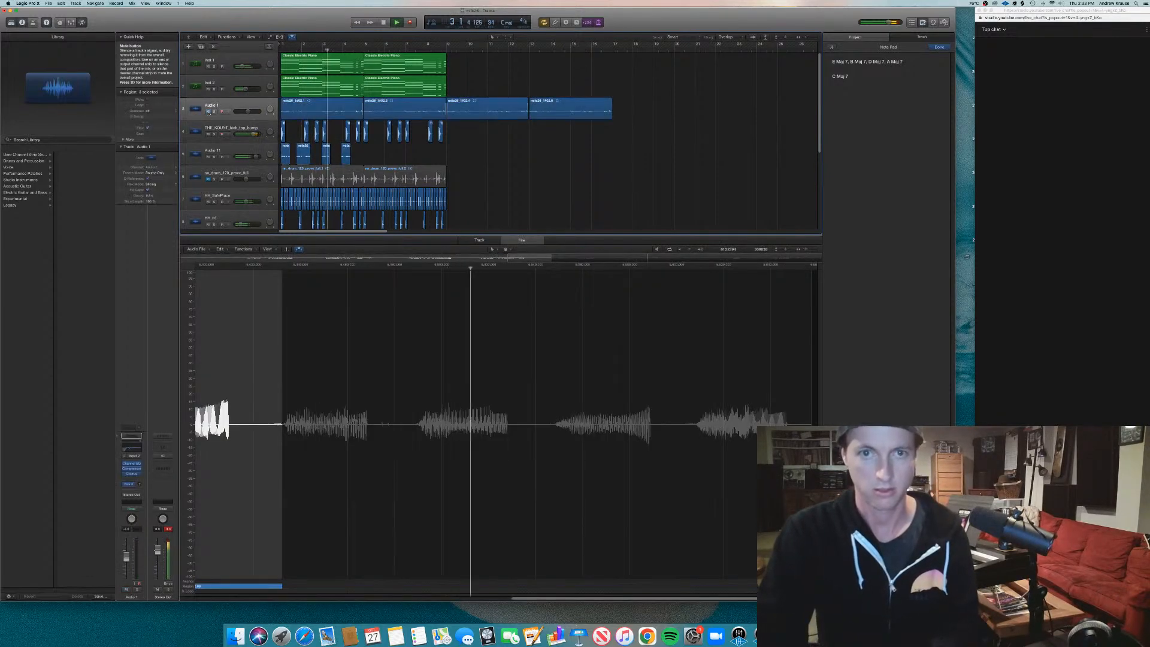
# Move the four reversed slices to bar 5, and solo Audio 11 for playback from there.
pyautogui.press('super+Left')
pyautogui.click(369, 152)
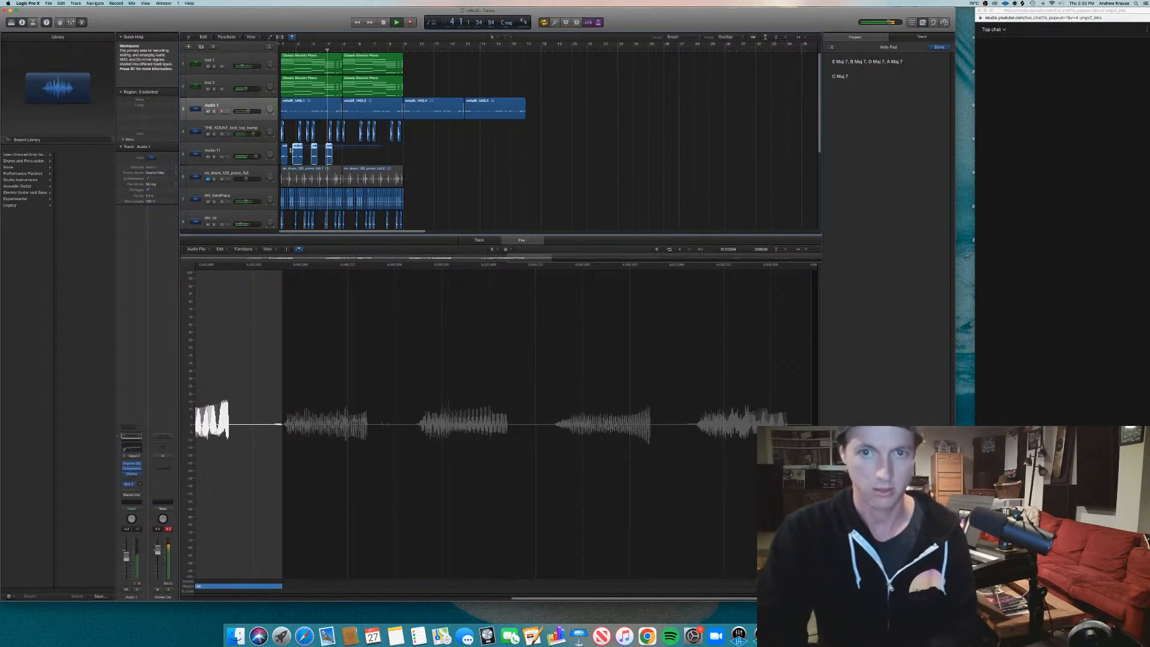
pyautogui.moveTo(292, 150); pyautogui.dragTo(343, 155)
pyautogui.click(342, 48)
pyautogui.click(214, 157)
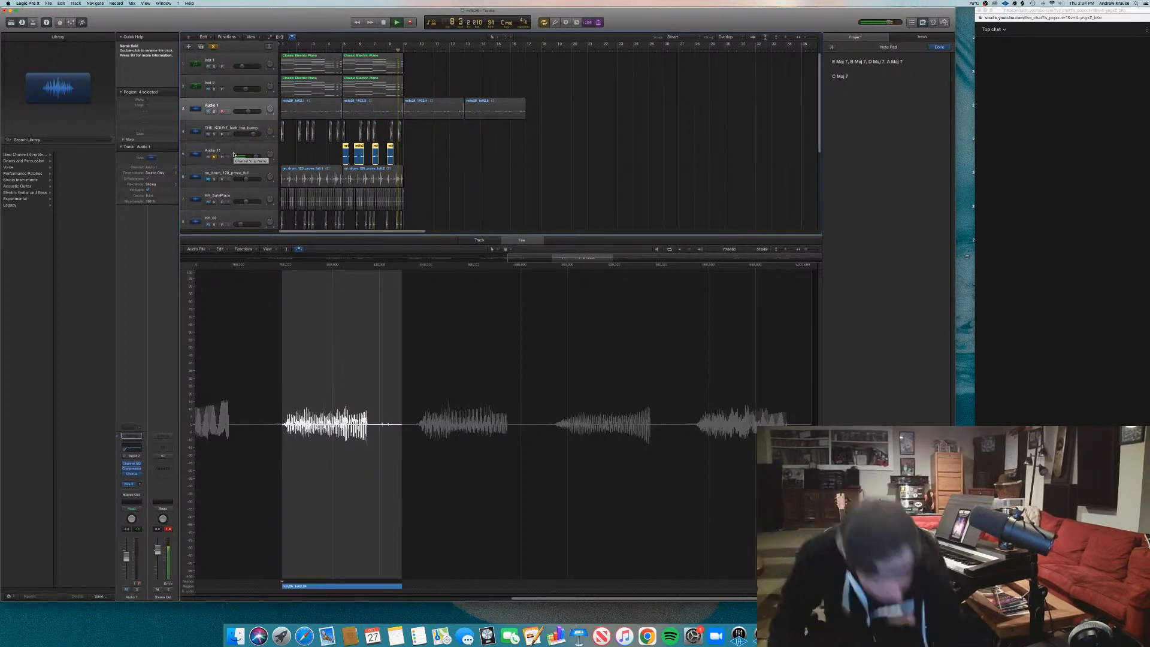
pyautogui.press('space')
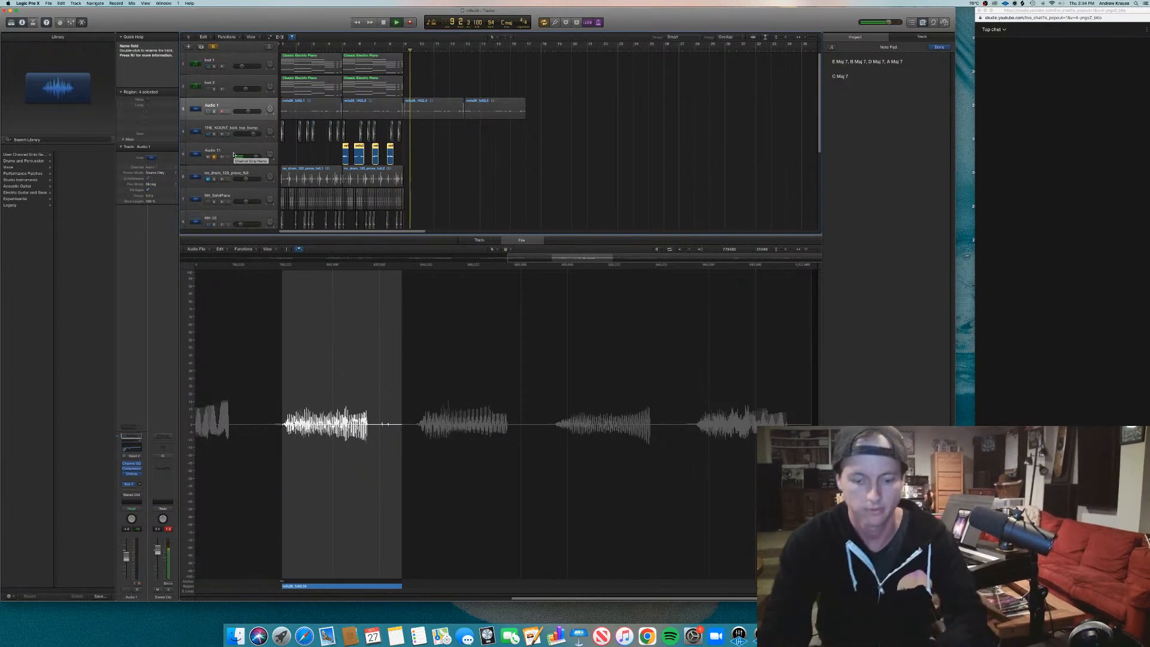
pyautogui.press('super+Tab')
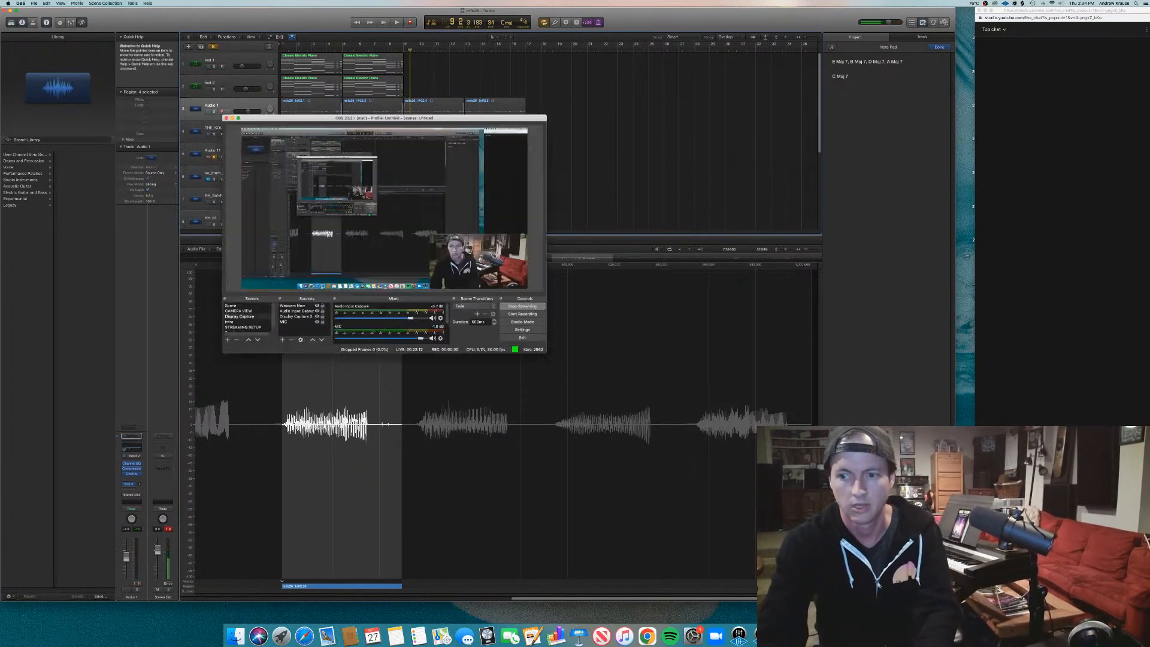
pyautogui.click(589, 191)
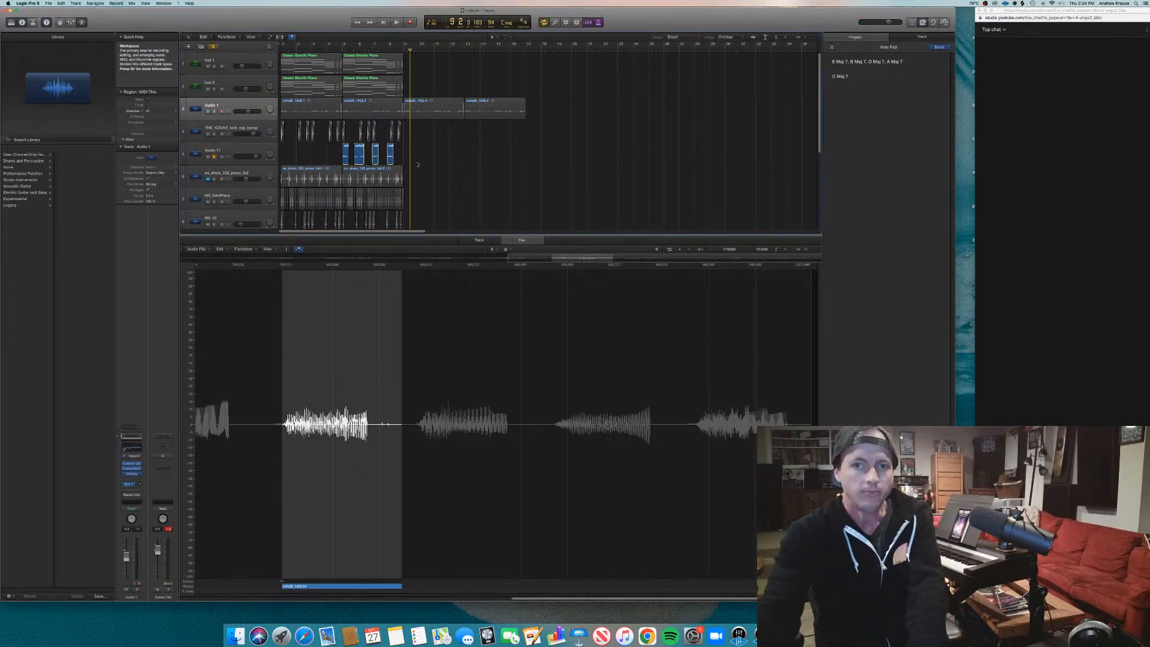
# Copy the four reversed slices to bar 9, and unsolo Audio 11 to copy the other tracks' first eight bars there.
pyautogui.moveTo(345, 153); pyautogui.dragTo(408, 159)
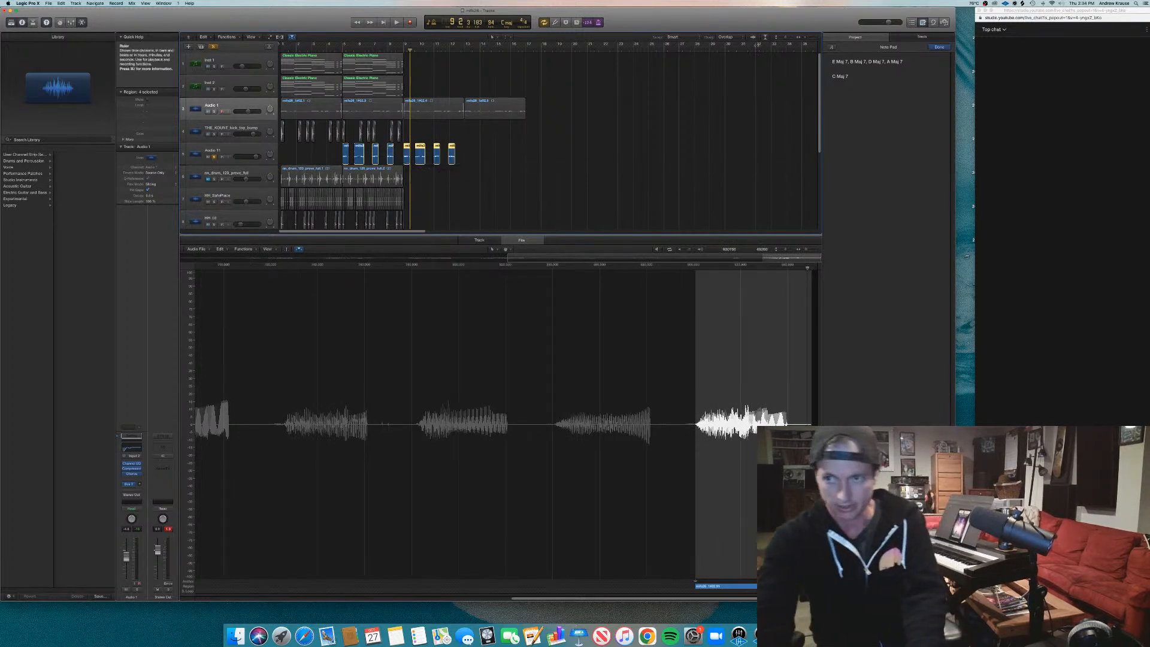
pyautogui.moveTo(786, 37); pyautogui.dragTo(780, 38)
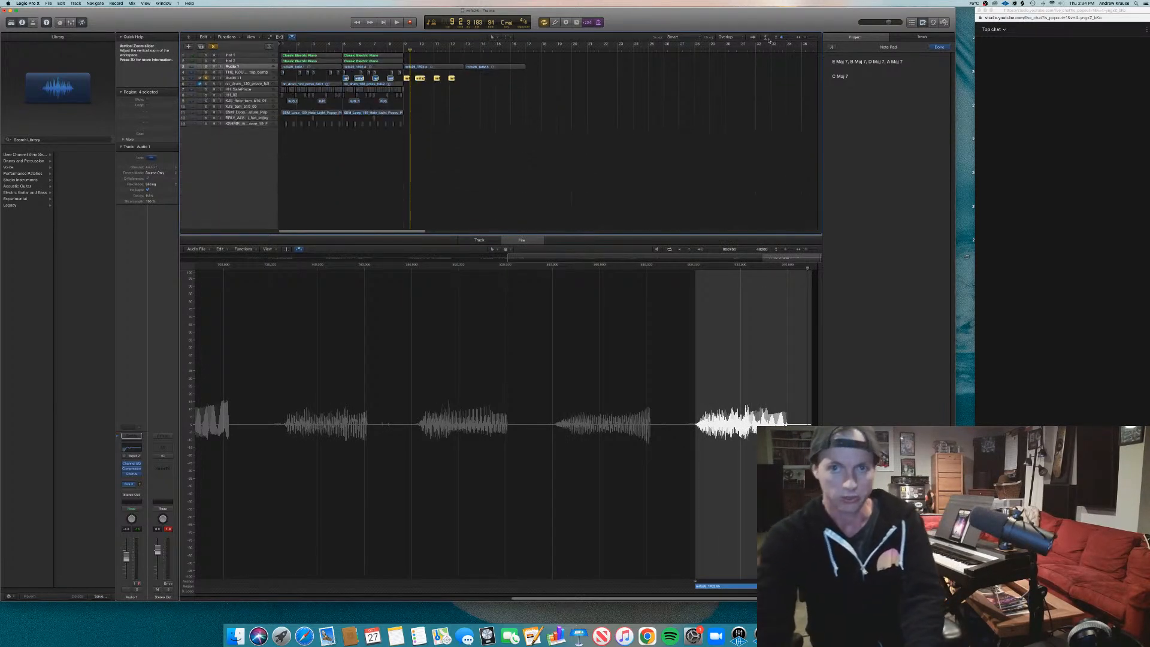
pyautogui.click(204, 78)
pyautogui.moveTo(474, 154); pyautogui.dragTo(482, 58)
# Create a software instrument track below Inst 2 with the Serum synthesizer as its instrument.
pyautogui.click(242, 61)
pyautogui.click(188, 46)
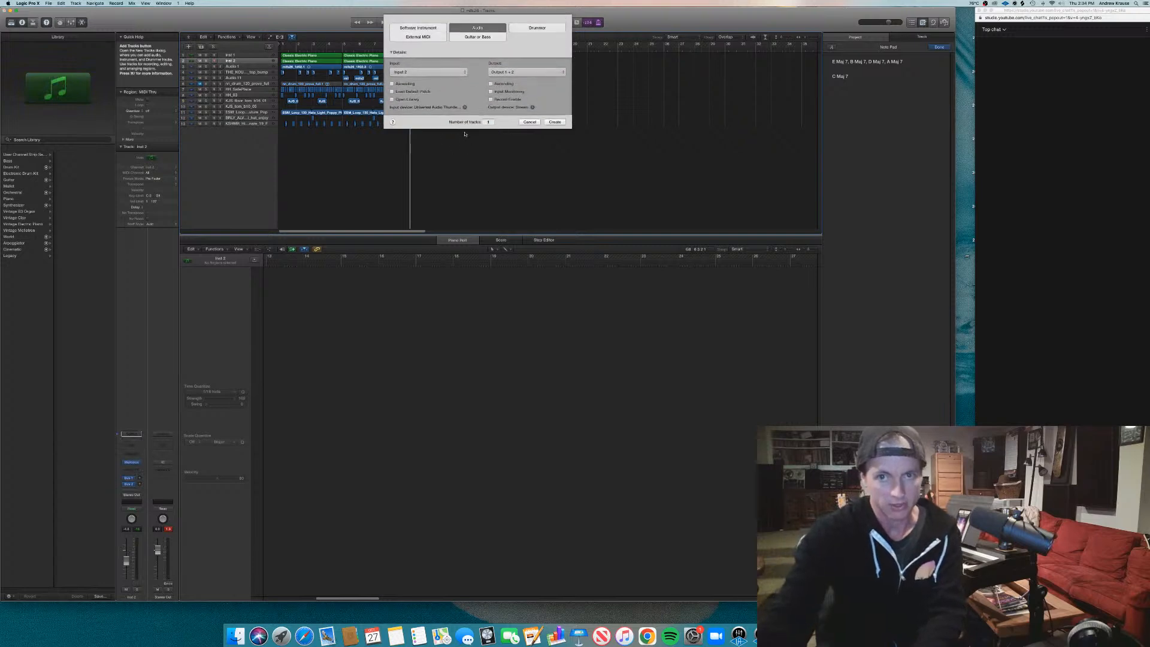
pyautogui.click(421, 28)
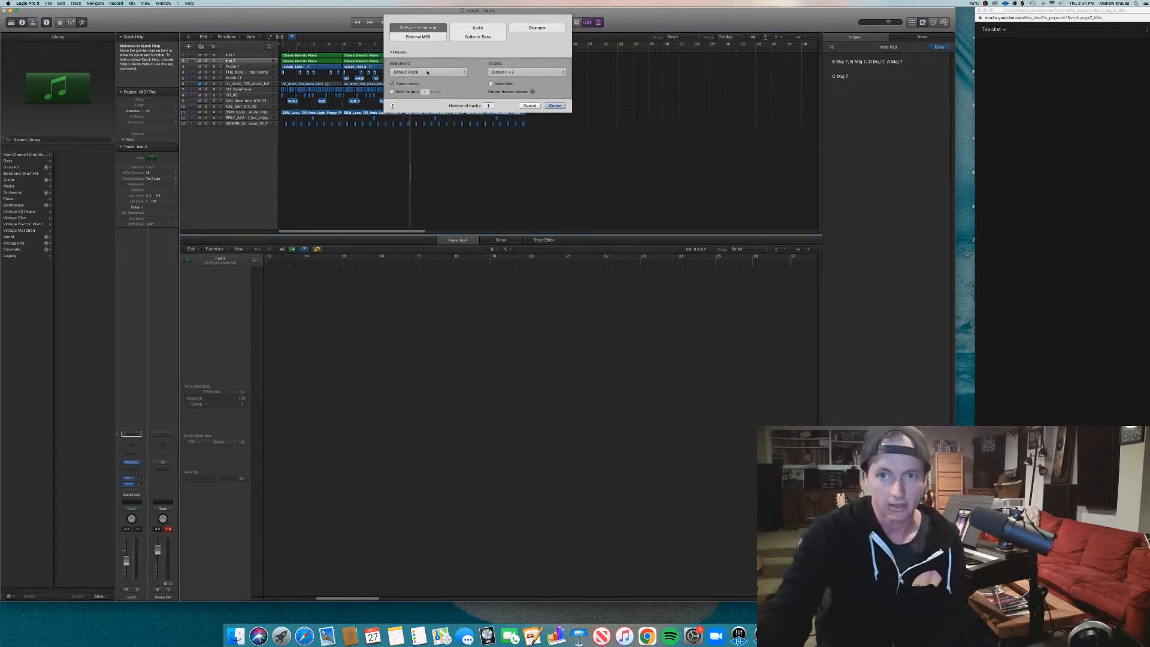
pyautogui.click(427, 72)
pyautogui.moveTo(443, 185)
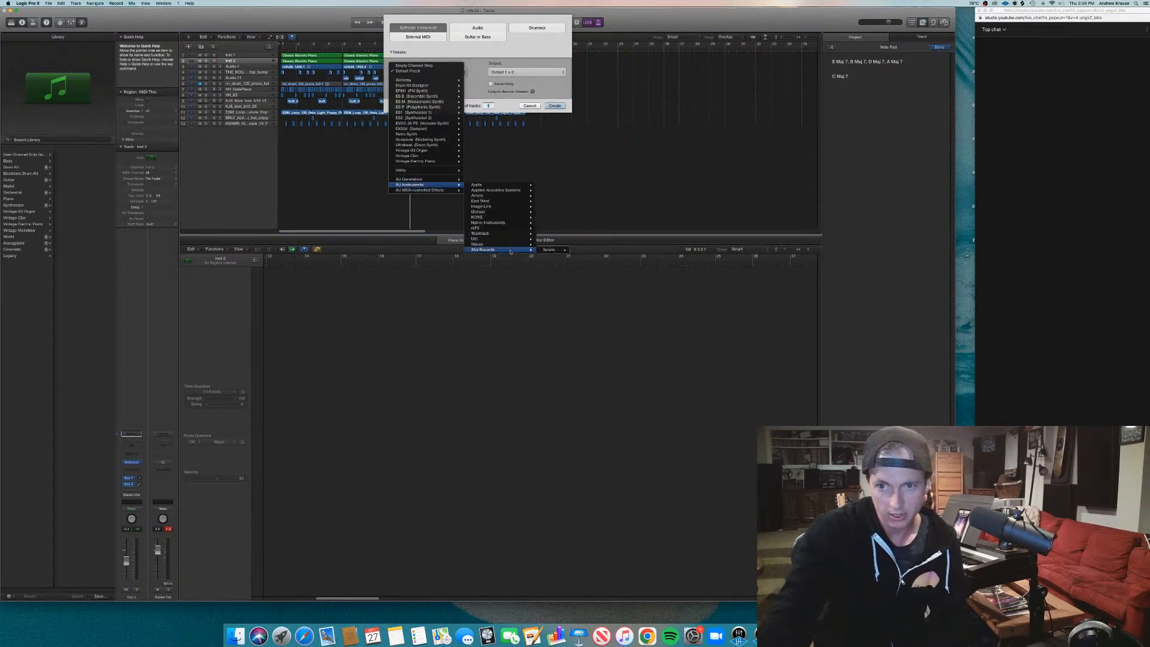
pyautogui.click(581, 250)
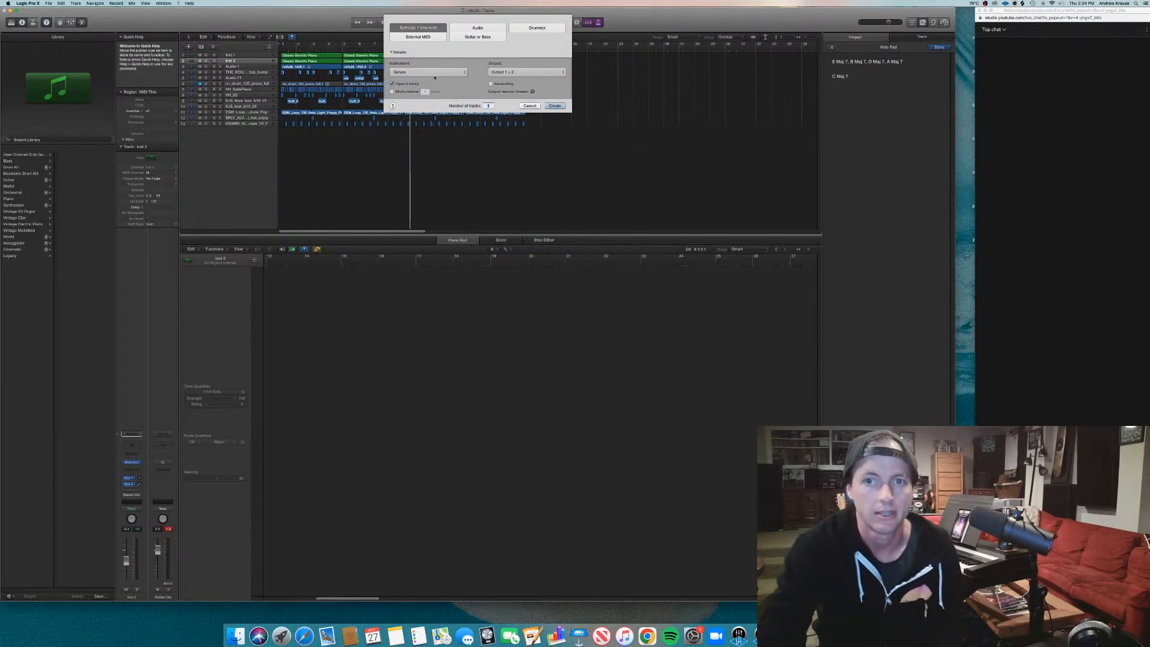
pyautogui.click(436, 75)
pyautogui.click(577, 116)
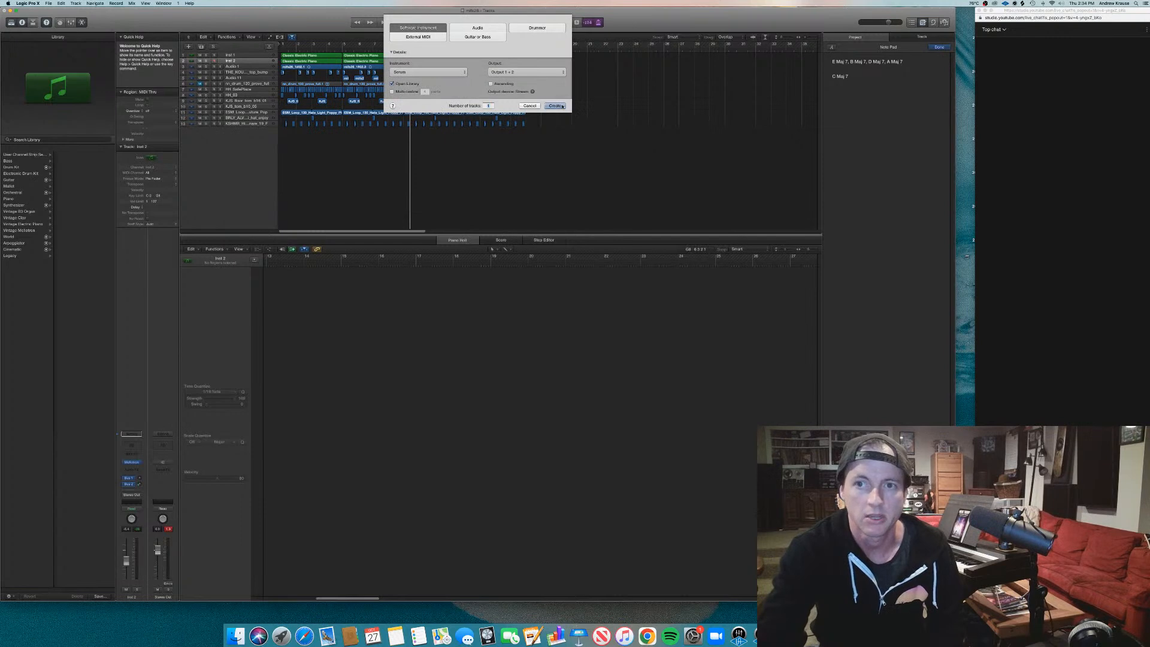
pyautogui.click(562, 106)
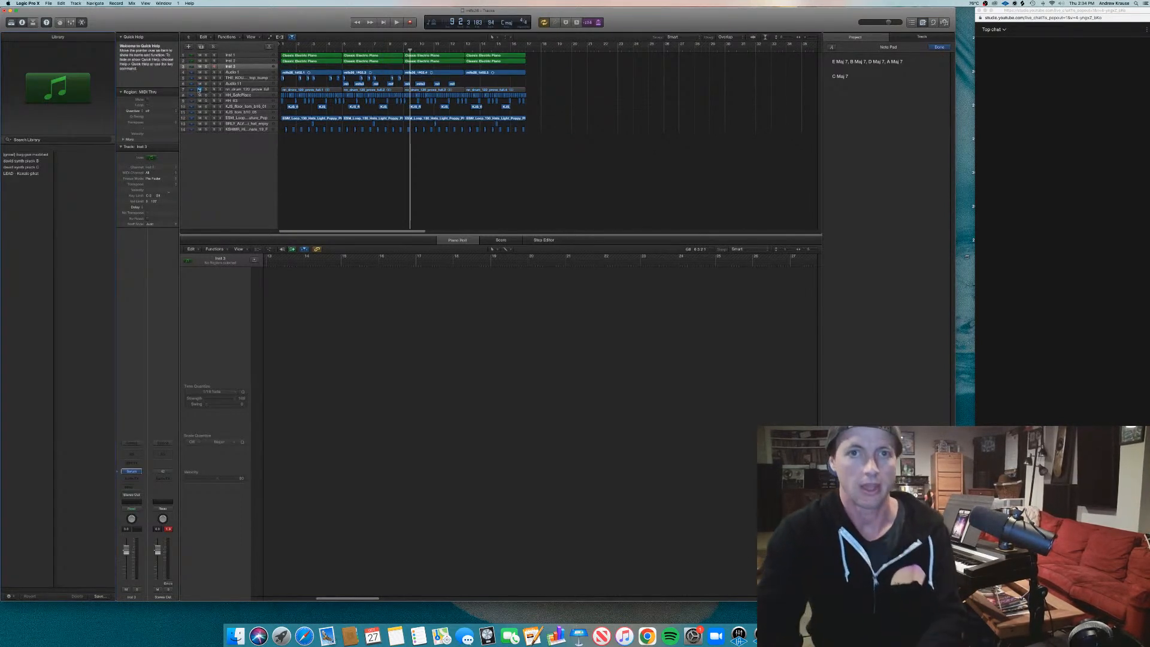
# Mute the new Serum track and copy the Classic Electric Piano regions from bar 5 onward onto it.
pyautogui.click(200, 66)
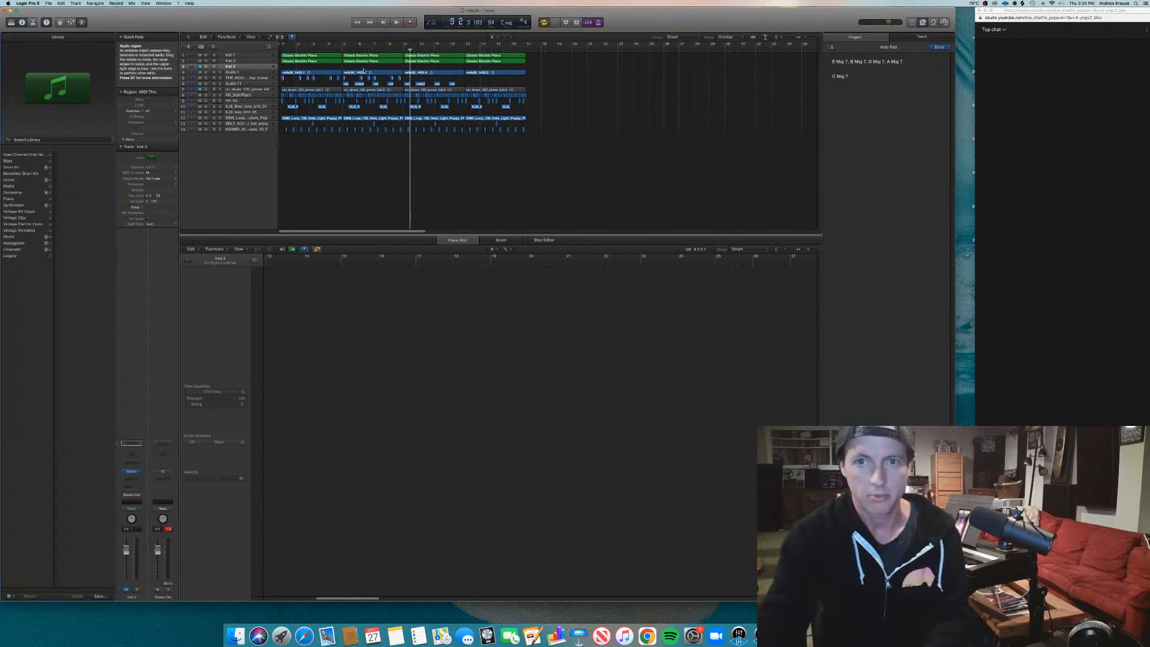
pyautogui.moveTo(475, 66); pyautogui.dragTo(393, 62)
pyautogui.moveTo(477, 62); pyautogui.dragTo(477, 69)
pyautogui.press('e')
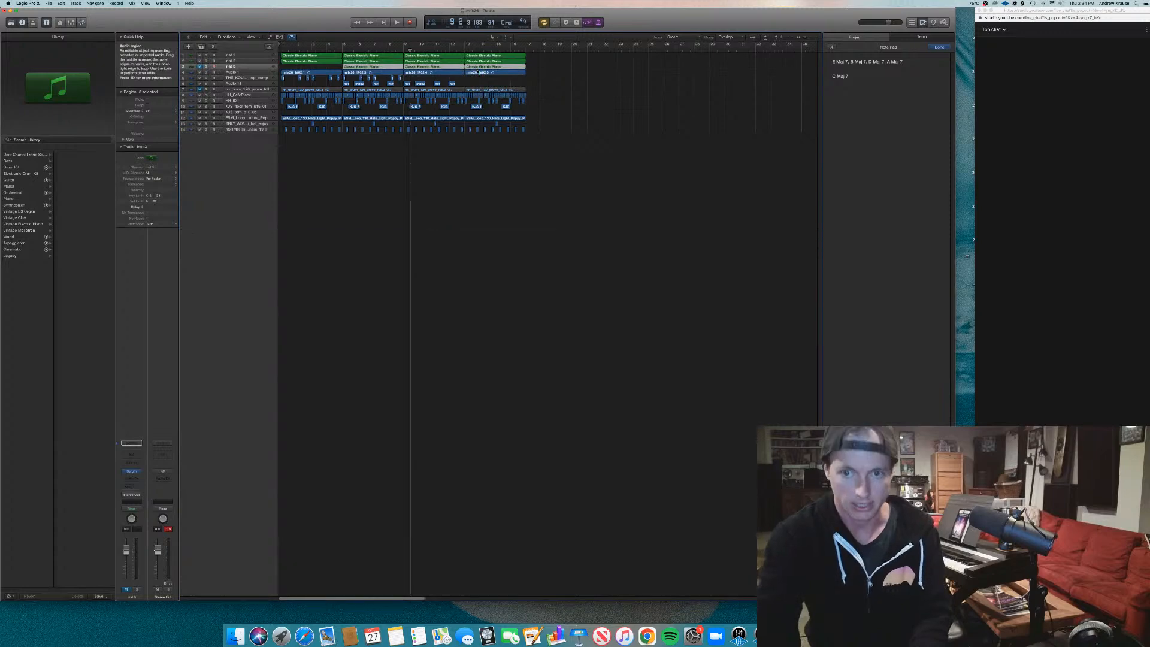
# Delete the upper chord notes from the copied regions on the Serum track, keeping only the lowest notes as a bass line.
pyautogui.moveTo(559, 69); pyautogui.dragTo(367, 67)
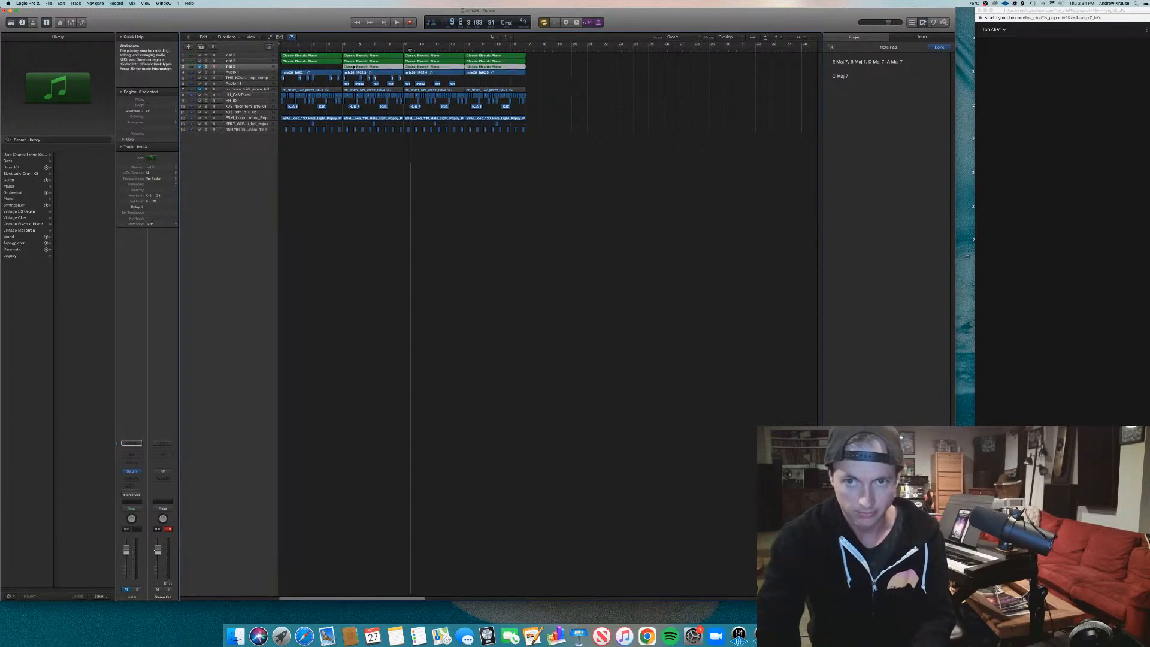
pyautogui.press('e')
pyautogui.hscroll(-5, 411, 341)
pyautogui.moveTo(298, 365); pyautogui.dragTo(474, 399)
pyautogui.press('Delete')
pyautogui.press('Delete')
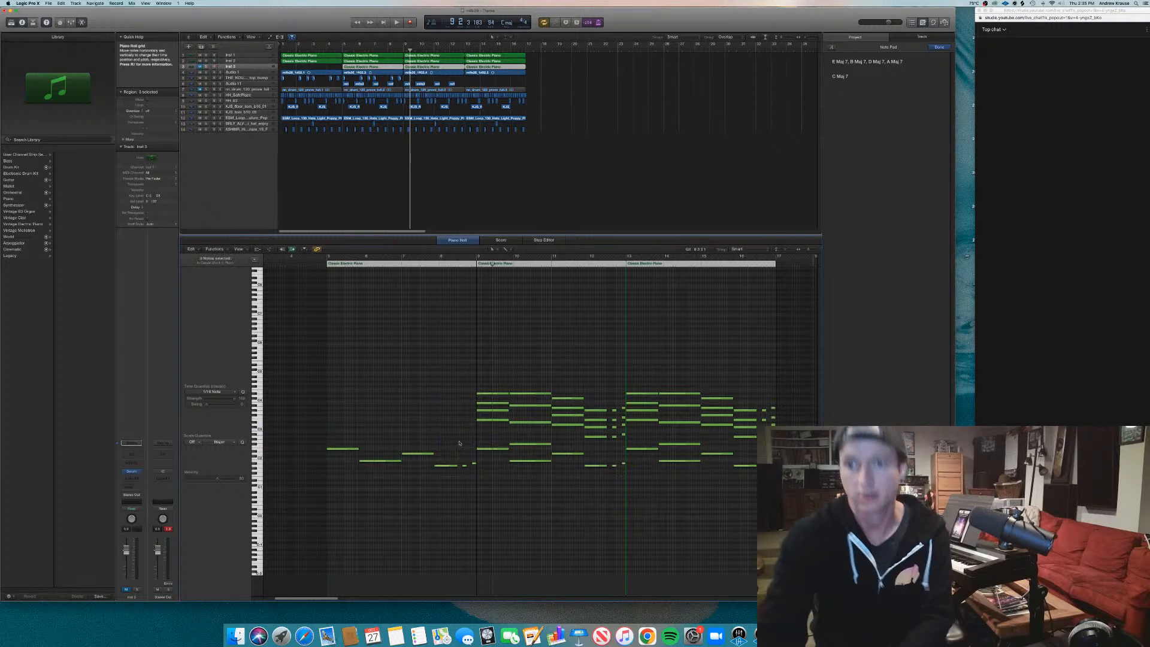
pyautogui.moveTo(548, 71); pyautogui.dragTo(500, 76)
pyautogui.press('Delete')
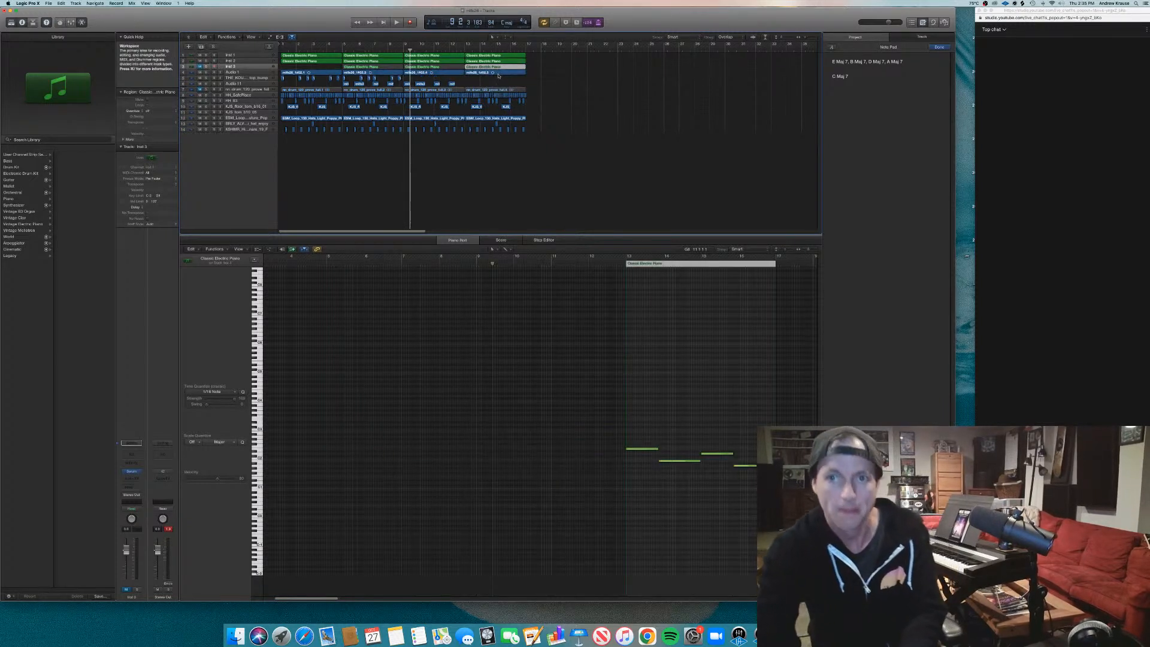
# Load the Analog_BD_Sin wavetable into Serum's oscillator A and adjust the oscillator's octave.
pyautogui.click(136, 474)
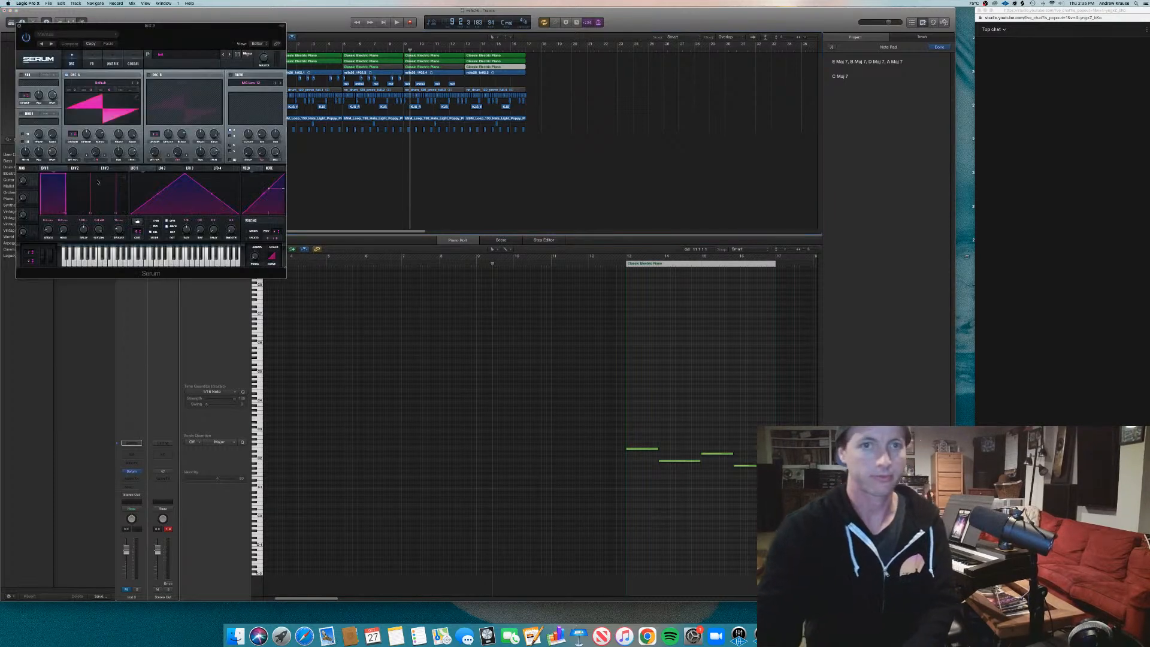
pyautogui.click(100, 84)
pyautogui.moveTo(108, 90)
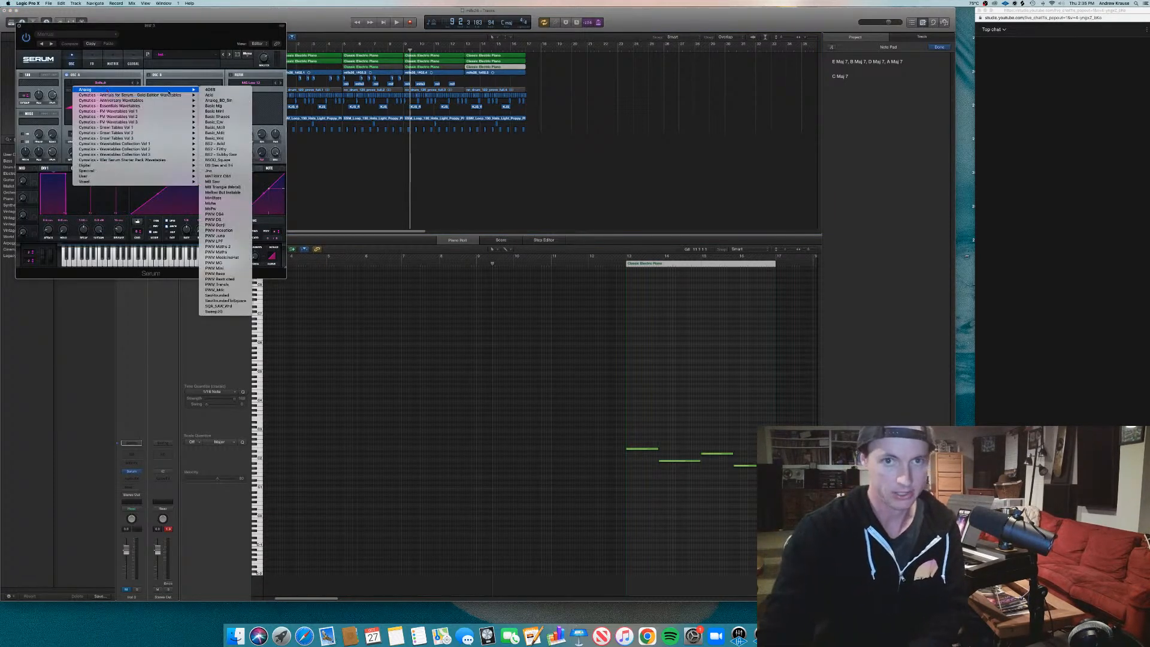
pyautogui.click(237, 101)
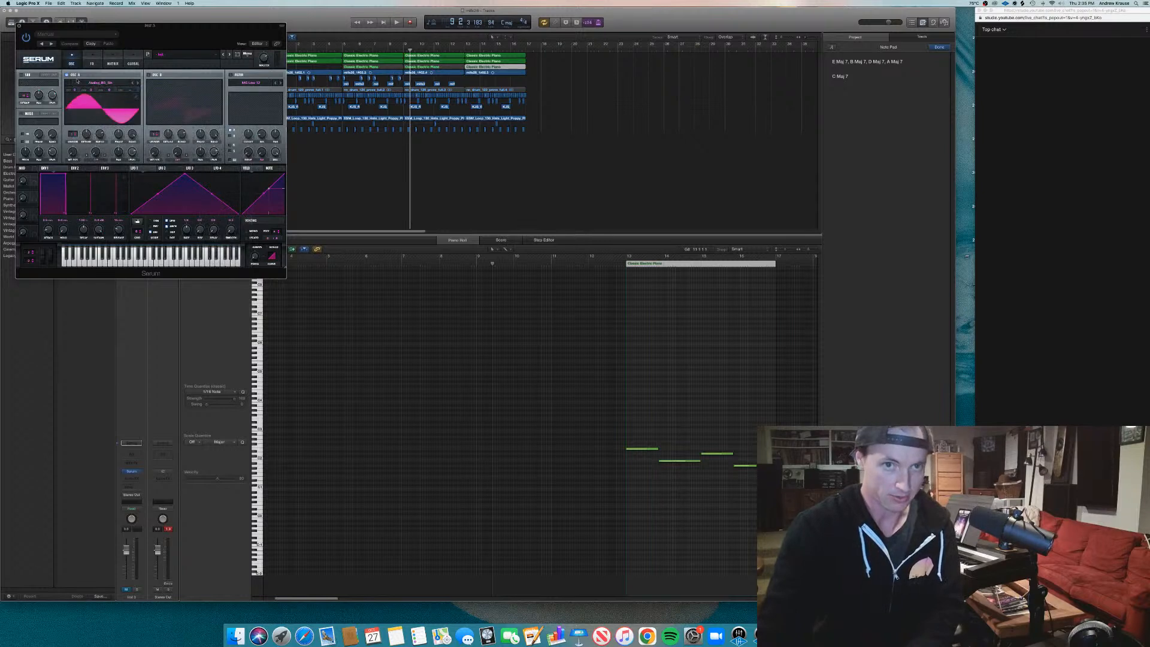
pyautogui.click(73, 91)
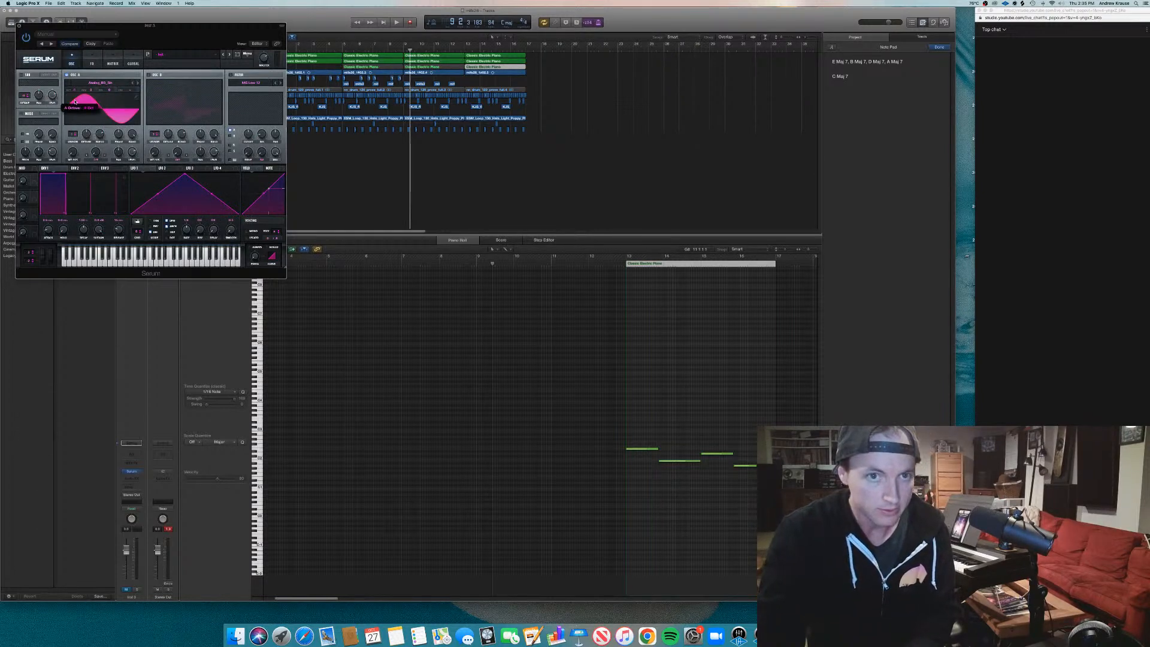
# Unmute the Serum track and audition it from bar 5 with the cycle range set to bars 5 to 9.
pyautogui.click(342, 50)
pyautogui.press('space')
pyautogui.moveTo(219, 27); pyautogui.dragTo(271, 154)
pyautogui.click(200, 66)
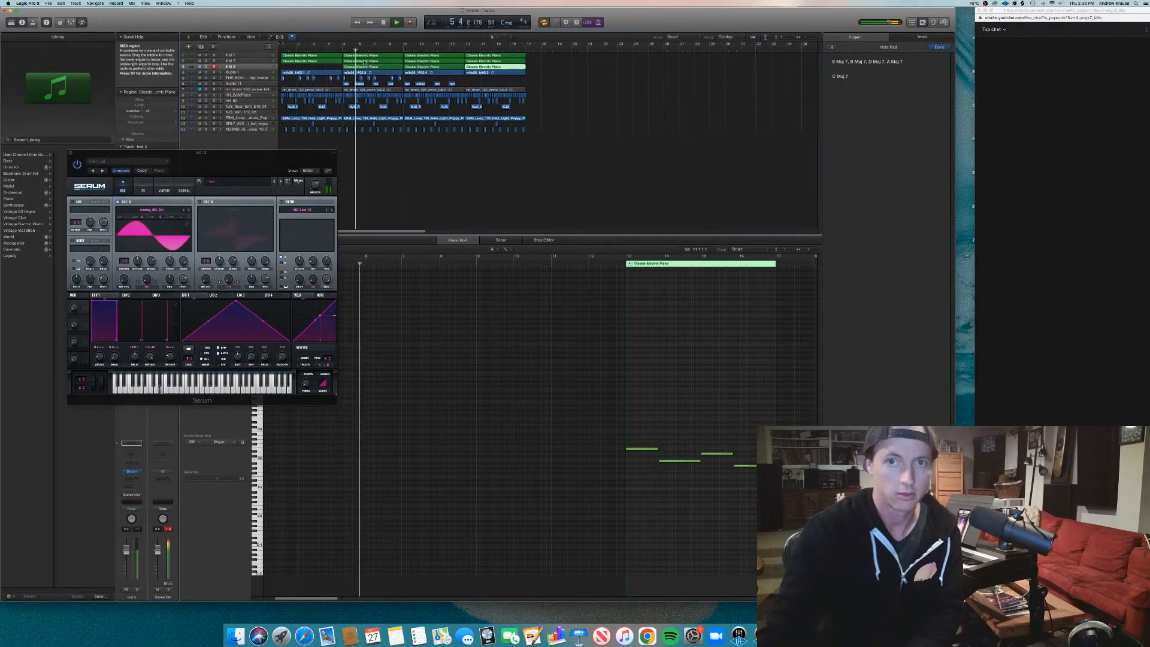
pyautogui.moveTo(343, 45); pyautogui.dragTo(403, 51)
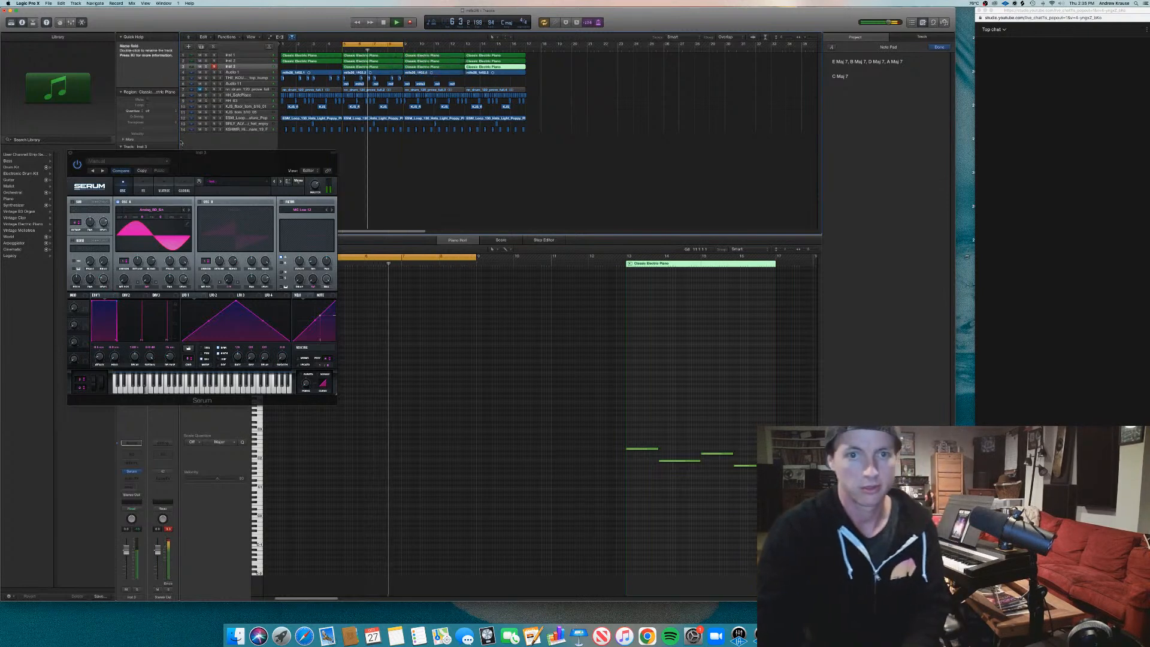
# Bow the rising slope of Serum's LFO 1 outward and assign the LFO to oscillator A's wavetable position.
pyautogui.moveTo(124, 153); pyautogui.dragTo(424, 143)
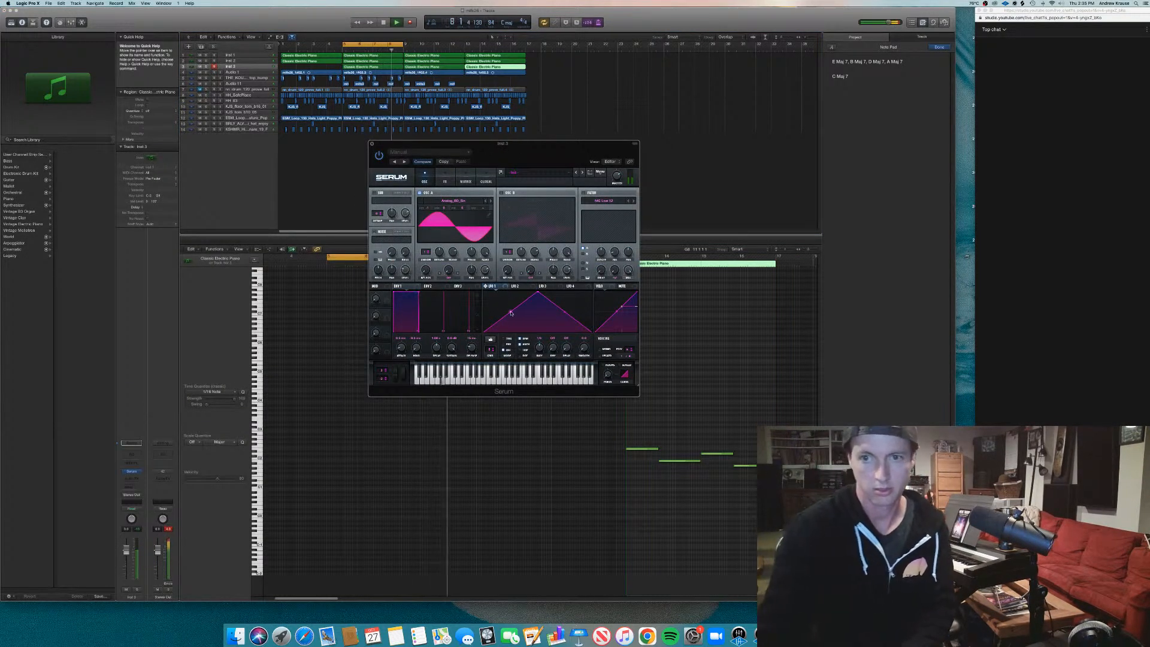
pyautogui.moveTo(509, 311); pyautogui.dragTo(417, 278)
pyautogui.press('space')
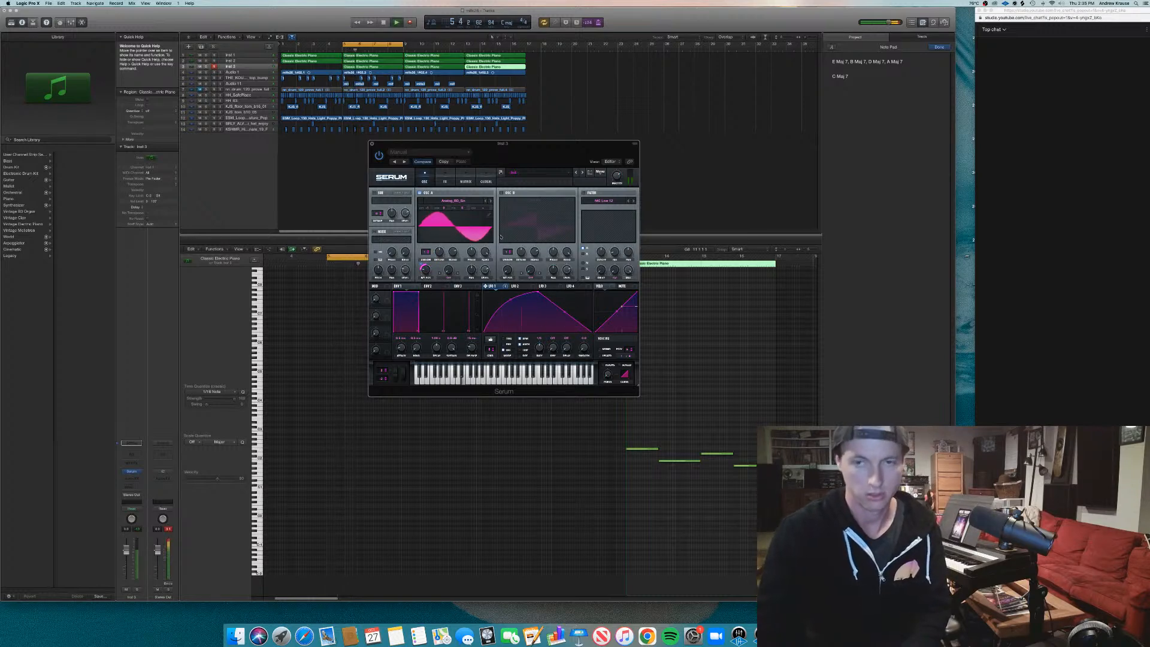
# Enable oscillator B in Serum and set oscillator A's warp mode to FM (from B).
pyautogui.click(502, 192)
pyautogui.click(449, 277)
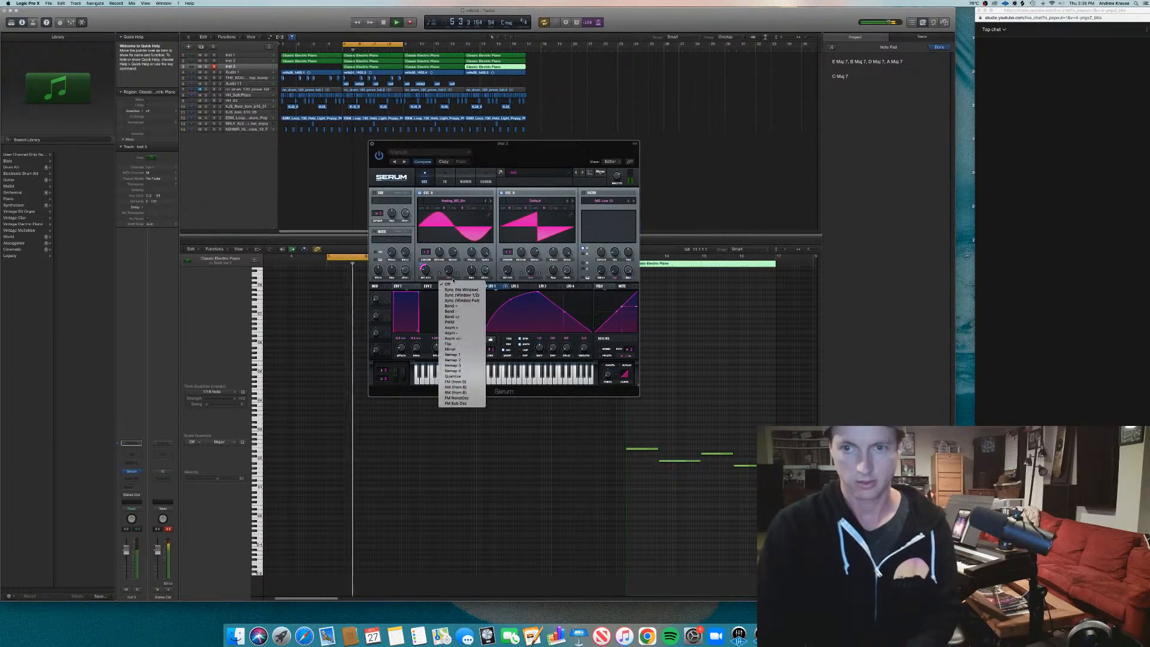
pyautogui.click(455, 382)
# Reshape LFO 2 into a sharp late peak and assign it to oscillator A's warp amount.
pyautogui.click(518, 287)
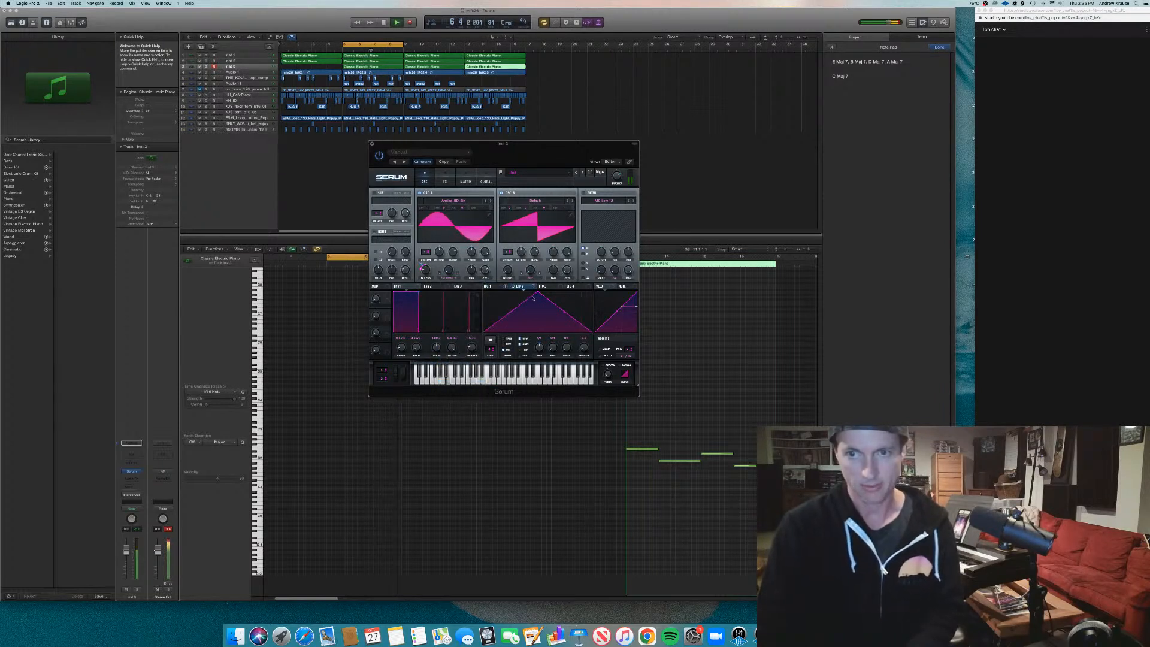
pyautogui.moveTo(538, 293); pyautogui.dragTo(540, 329)
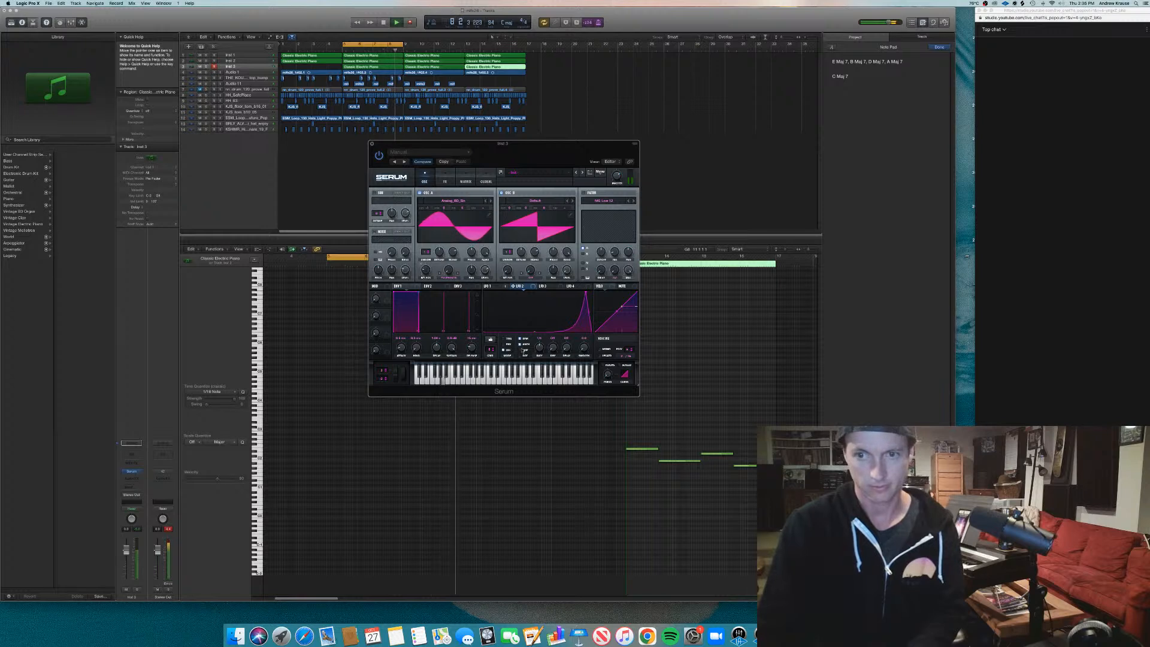
pyautogui.moveTo(529, 288); pyautogui.dragTo(445, 267)
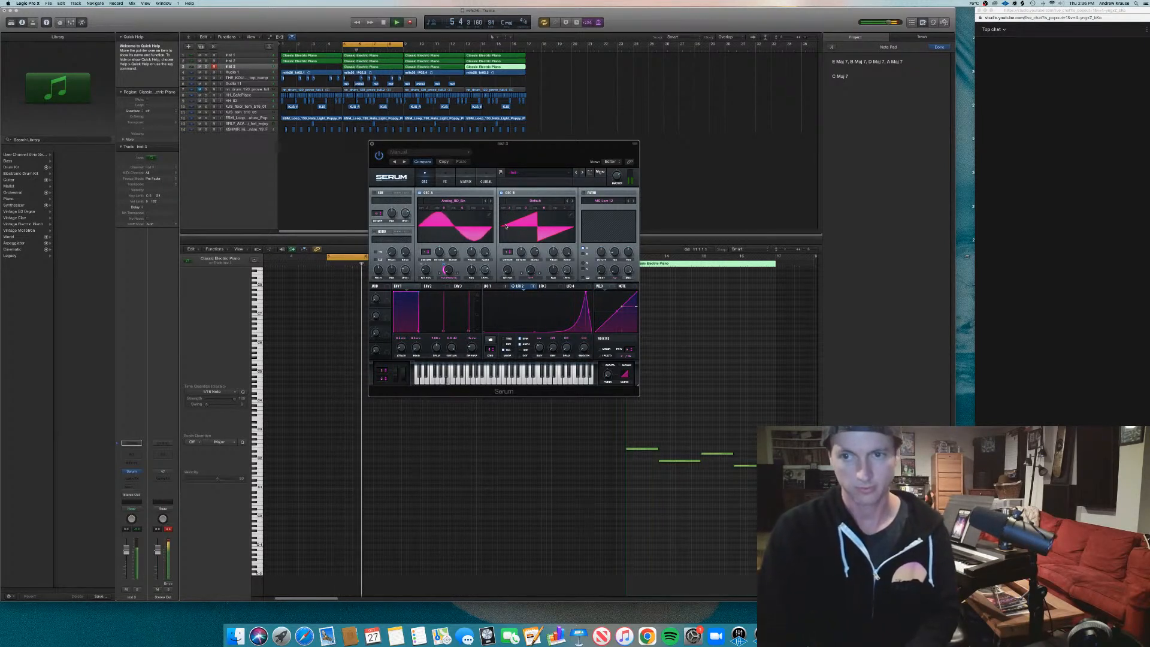
# Load the Analog_BD_Sin wavetable into oscillator B.
pyautogui.click(552, 202)
pyautogui.moveTo(556, 208)
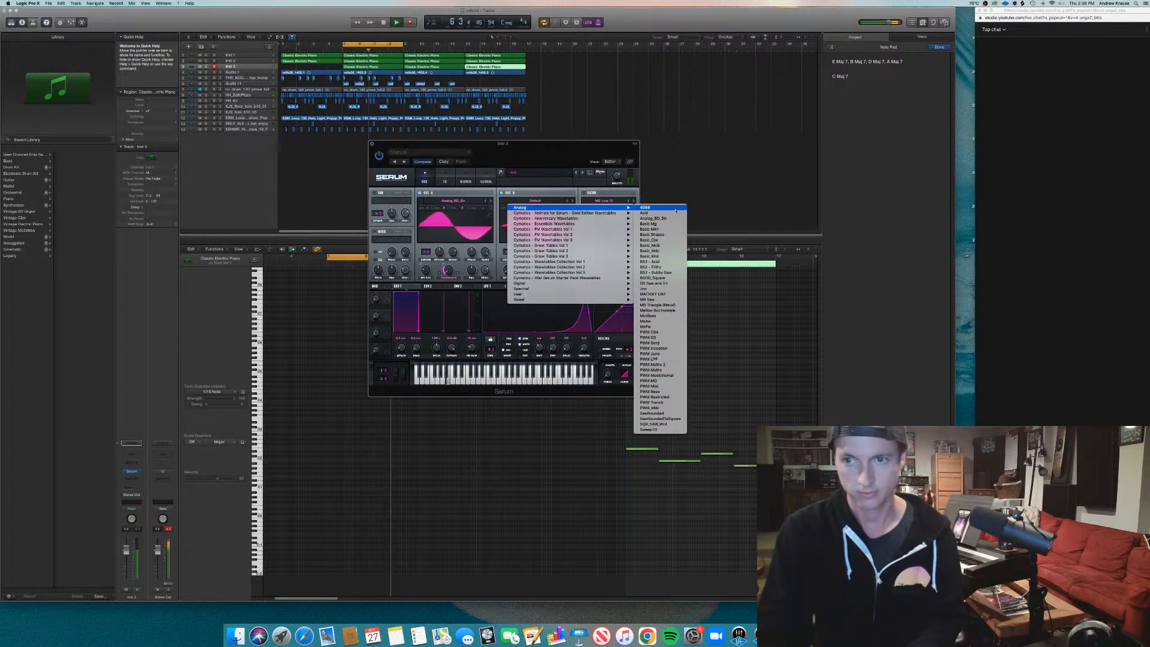
pyautogui.click(650, 219)
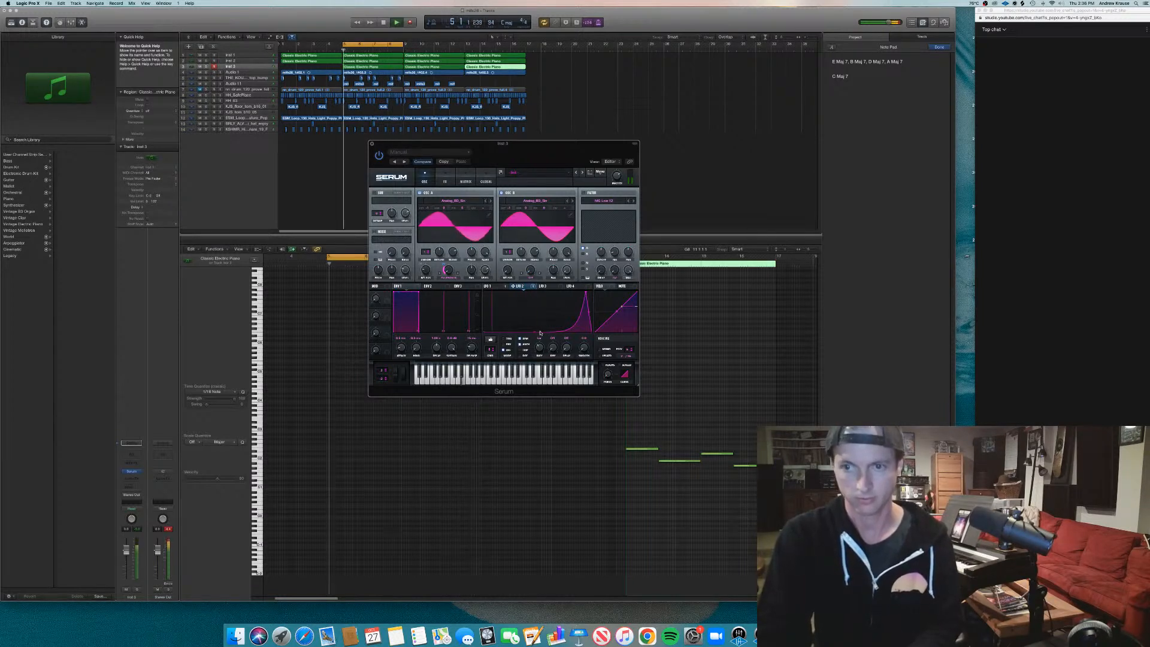
# Add a second narrow peak midway through LFO 2 and readjust its modulation of oscillator A's warp.
pyautogui.moveTo(539, 334); pyautogui.dragTo(581, 347)
pyautogui.doubleClick(545, 301)
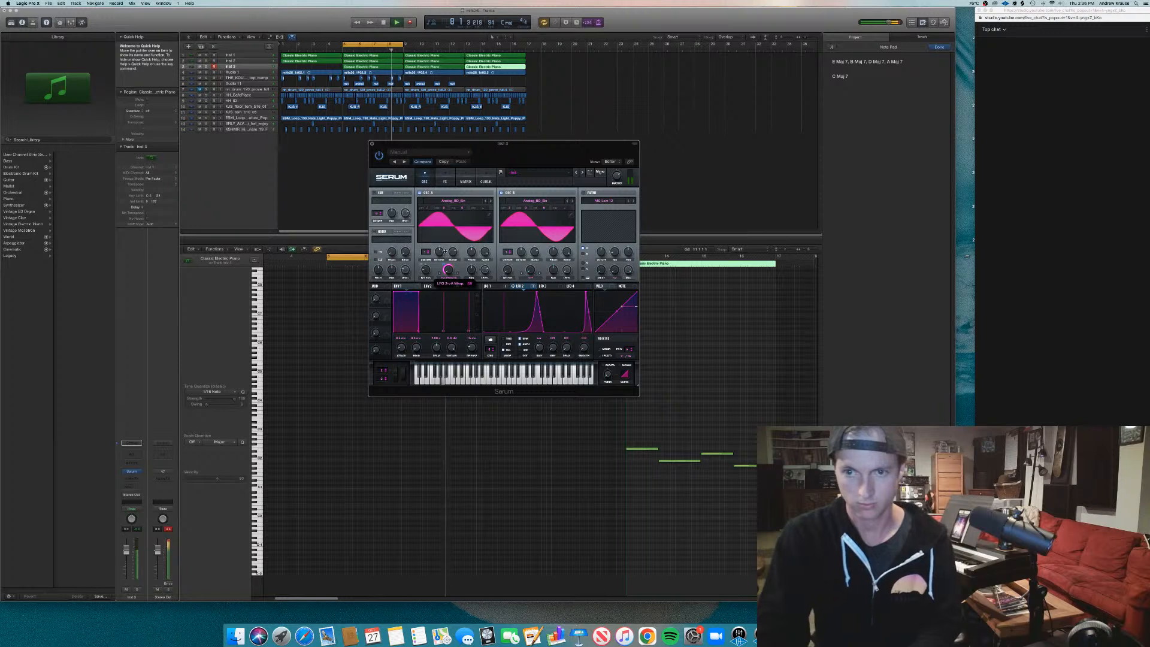
pyautogui.rightClick(446, 269)
pyautogui.moveTo(445, 265); pyautogui.dragTo(444, 277)
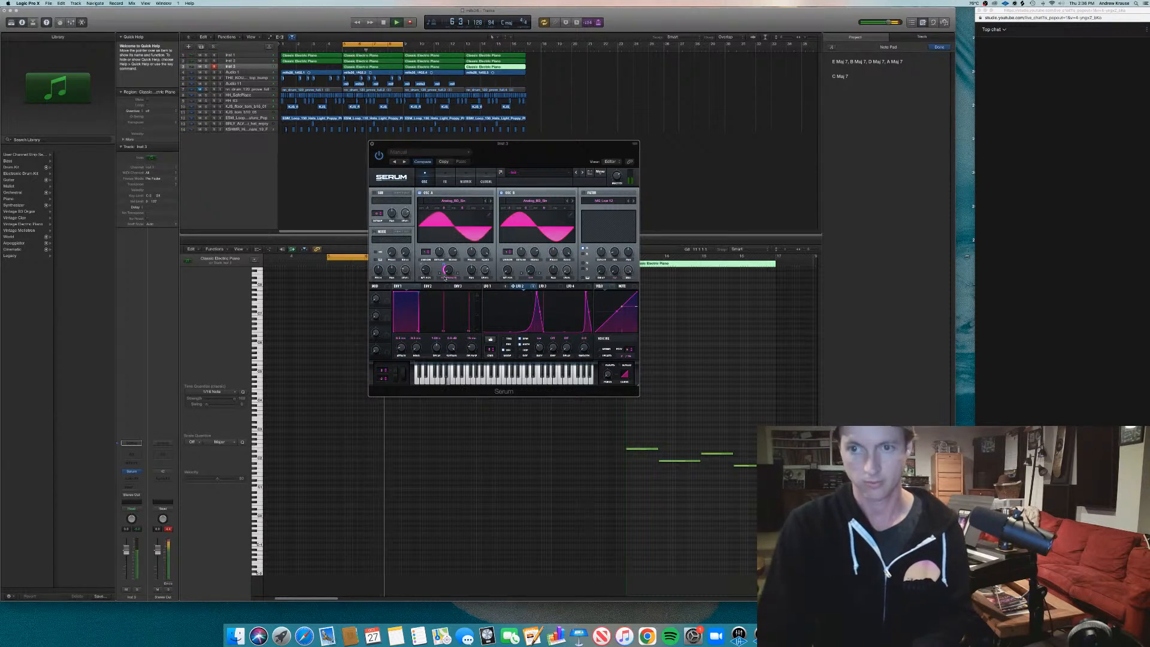
pyautogui.rightClick(447, 269)
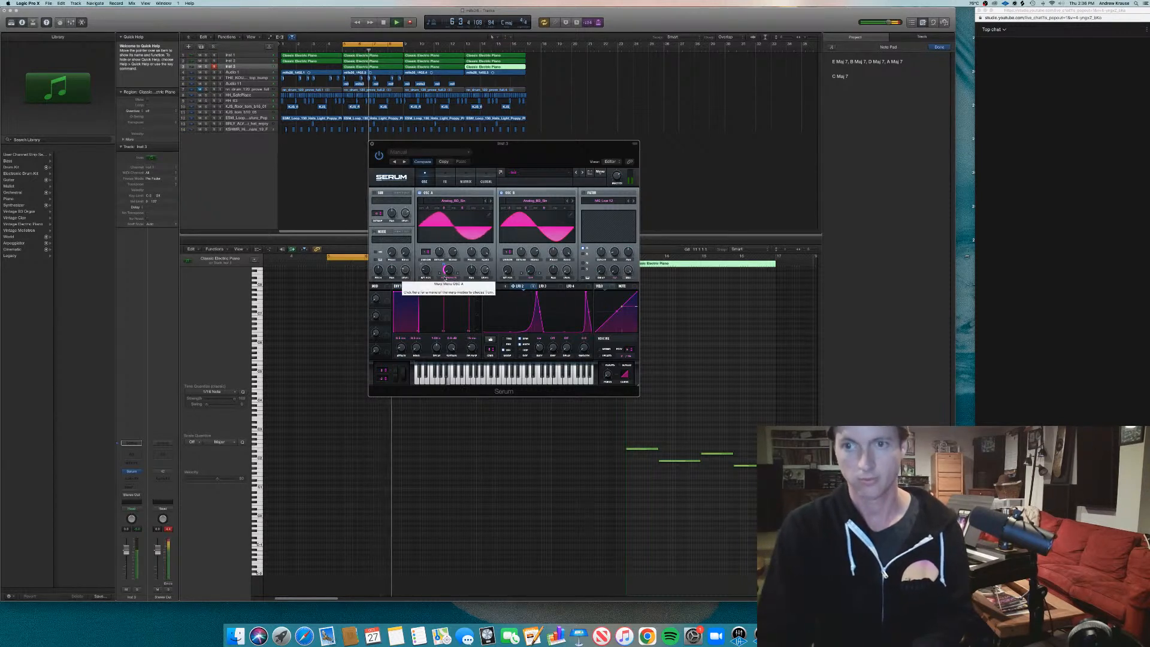
# Enable the compressor in Serum's effects, raise its gain, close the synth, and stop playback.
pyautogui.click(446, 181)
pyautogui.click(380, 248)
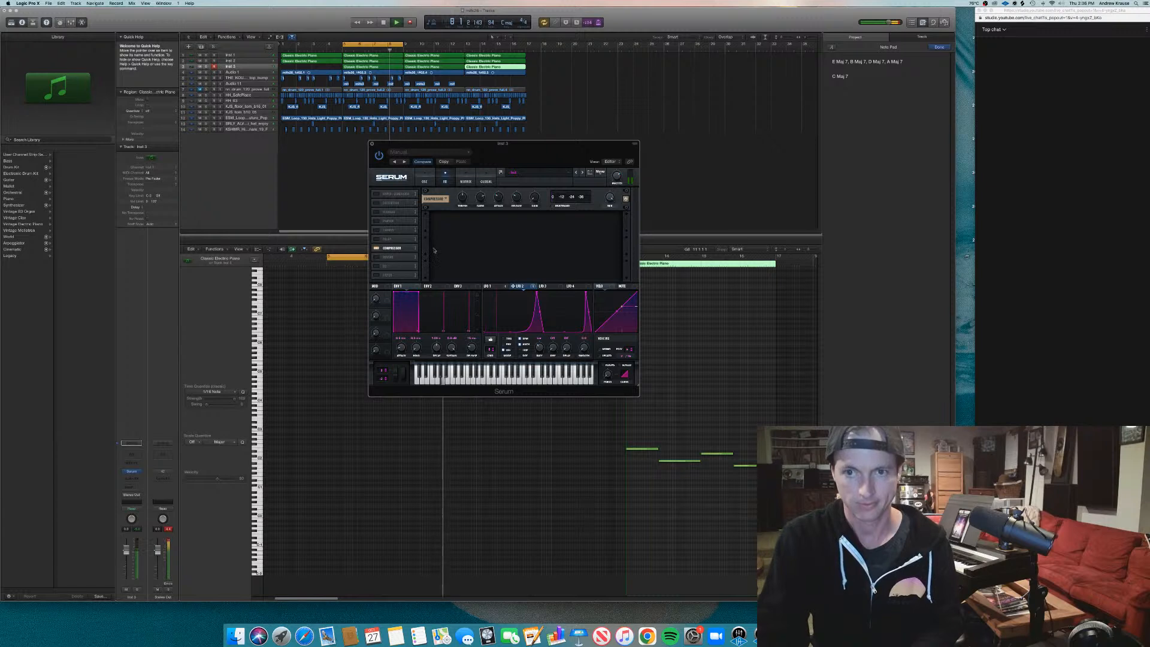
pyautogui.moveTo(530, 202); pyautogui.dragTo(531, 193)
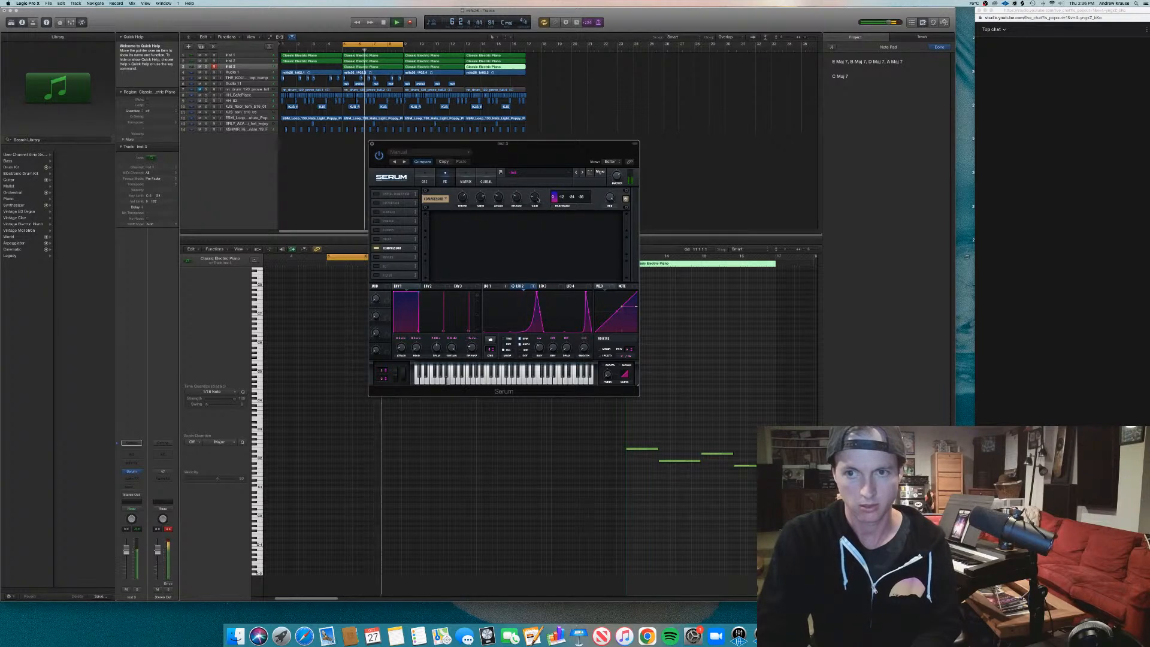
pyautogui.click(372, 144)
pyautogui.press('space')
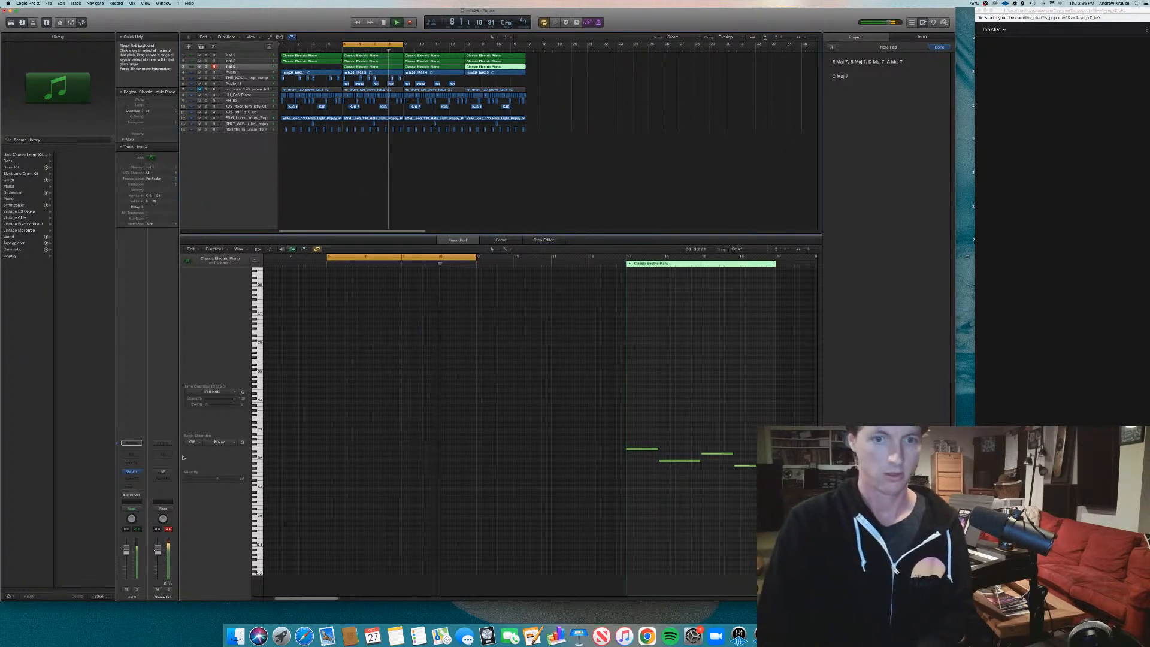
# Insert LFOTool on the Serum track and redraw its curve to start high, bow outward, and fall steeply near the end.
pyautogui.click(137, 481)
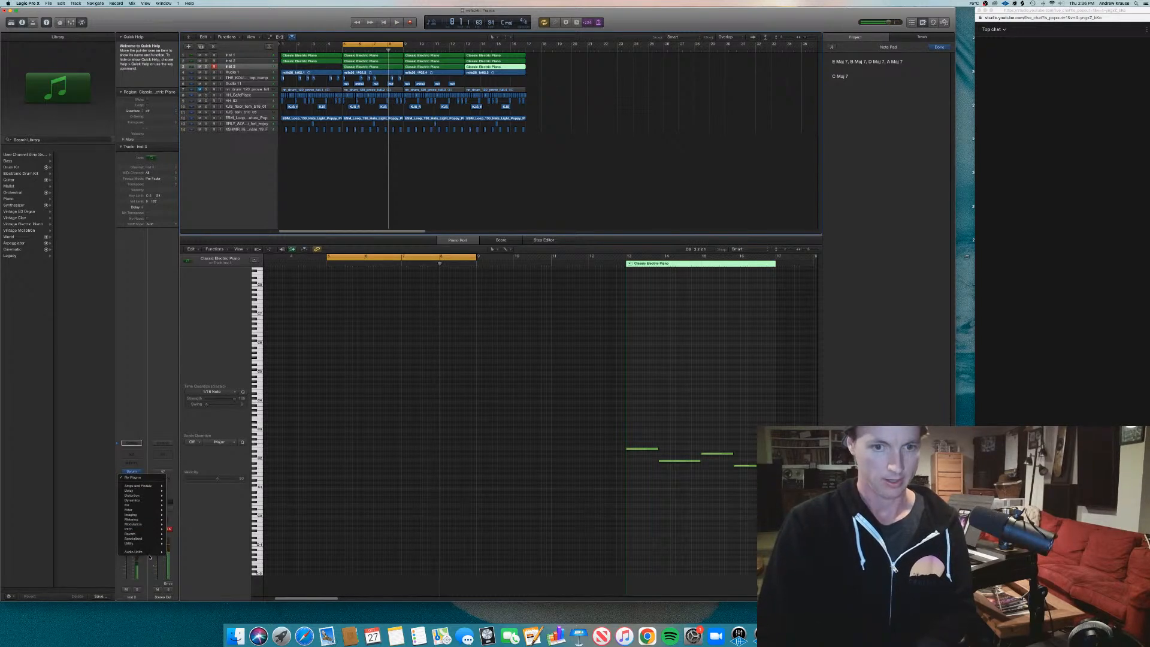
pyautogui.moveTo(150, 552)
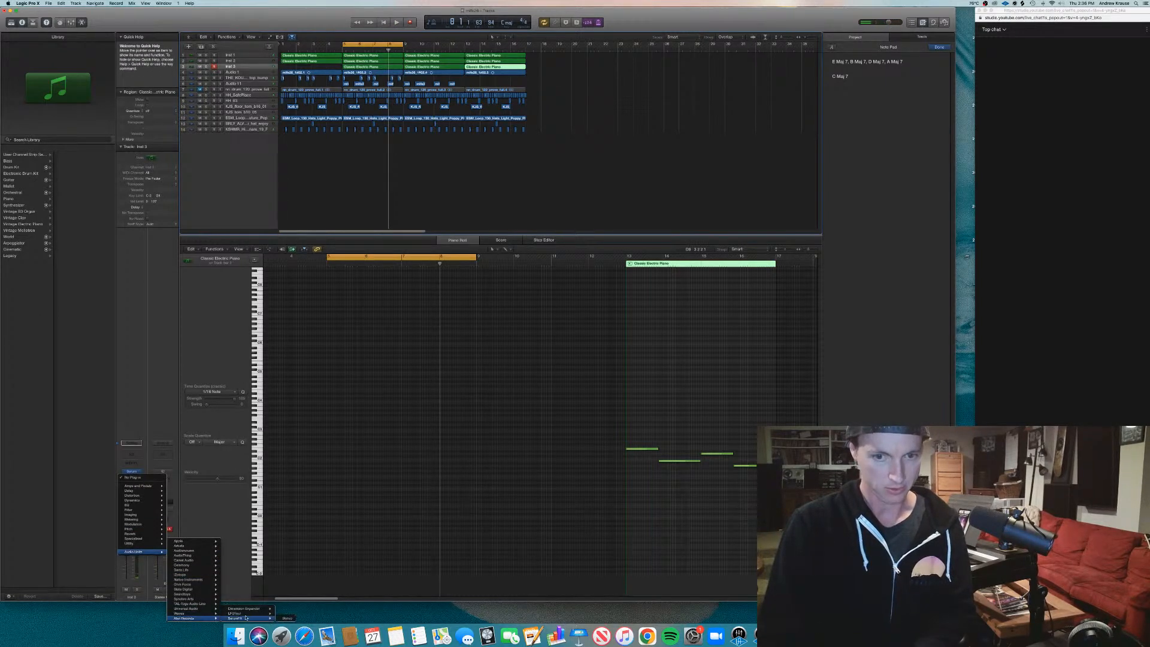
pyautogui.click(287, 614)
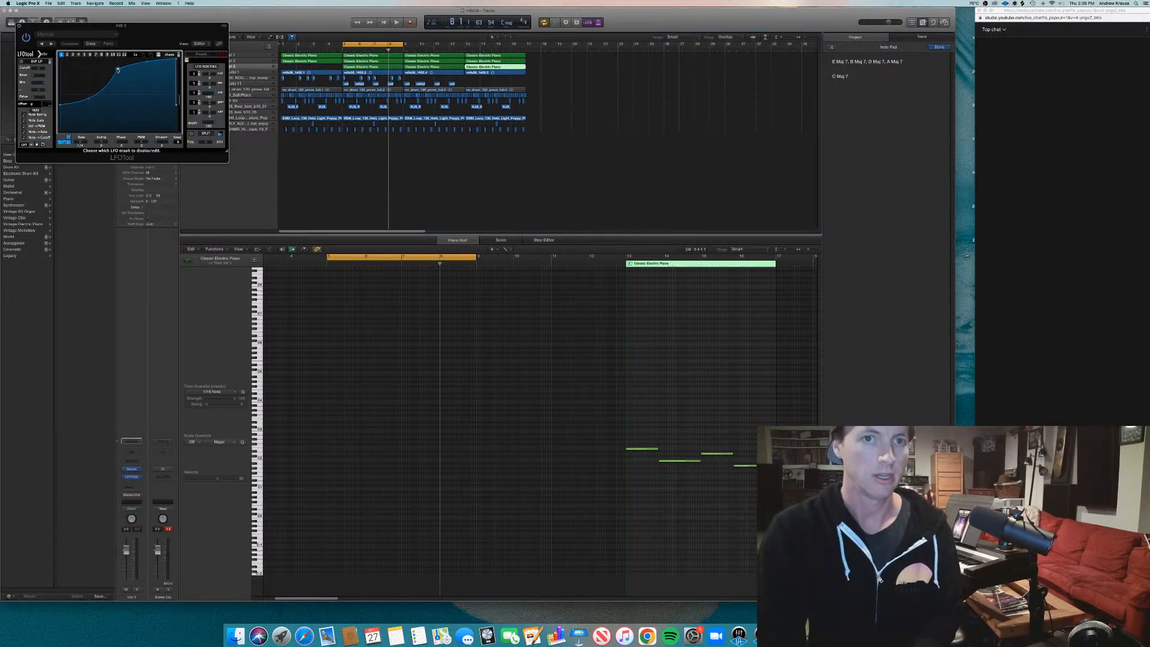
pyautogui.moveTo(118, 70); pyautogui.dragTo(27, 36)
pyautogui.moveTo(177, 62); pyautogui.dragTo(172, 160)
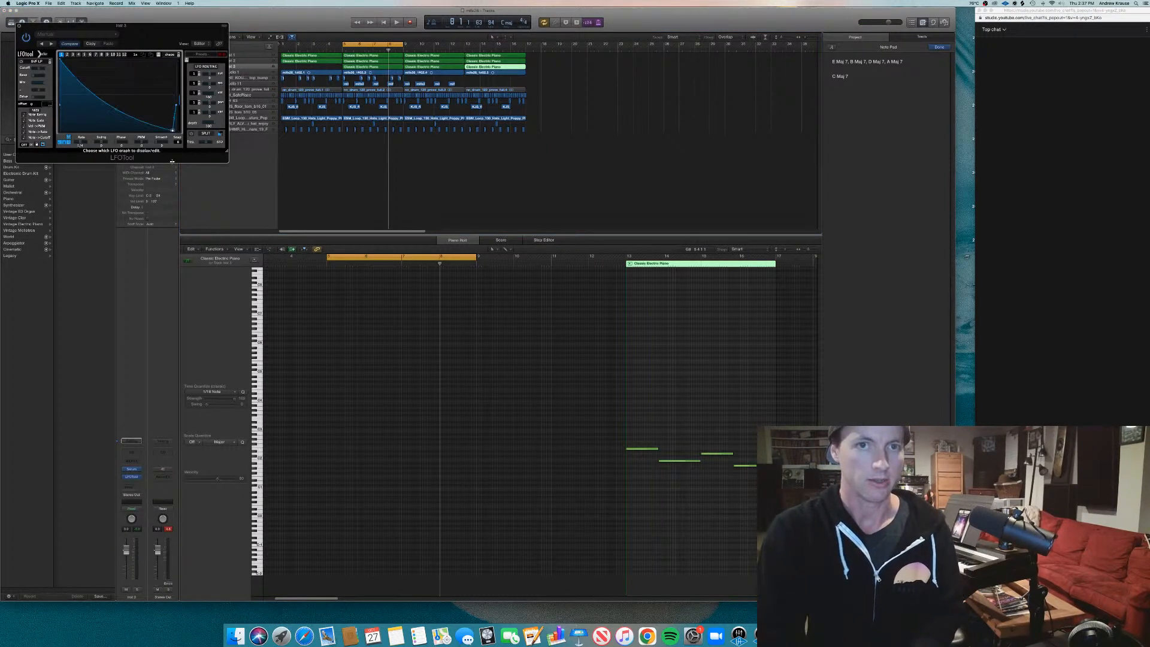
pyautogui.moveTo(117, 105); pyautogui.dragTo(133, 85)
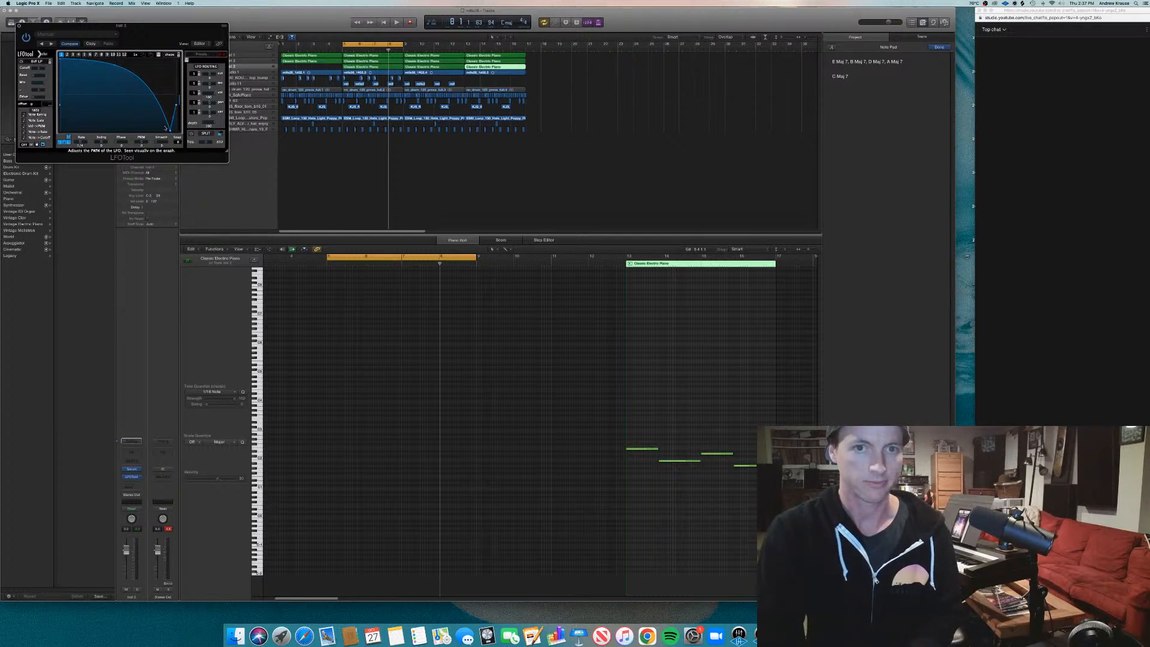
# Adjust LFOTool's rate while auditioning the bass in the loop, and close the plug-in window.
pyautogui.press('space')
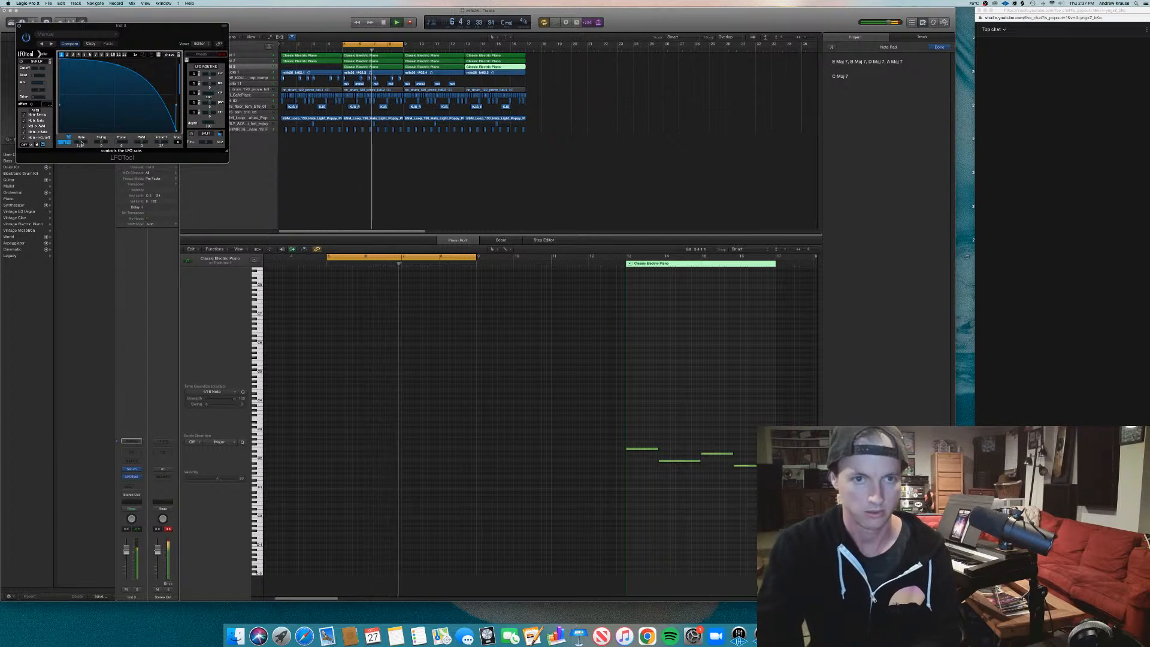
pyautogui.press('space')
pyautogui.press('space')
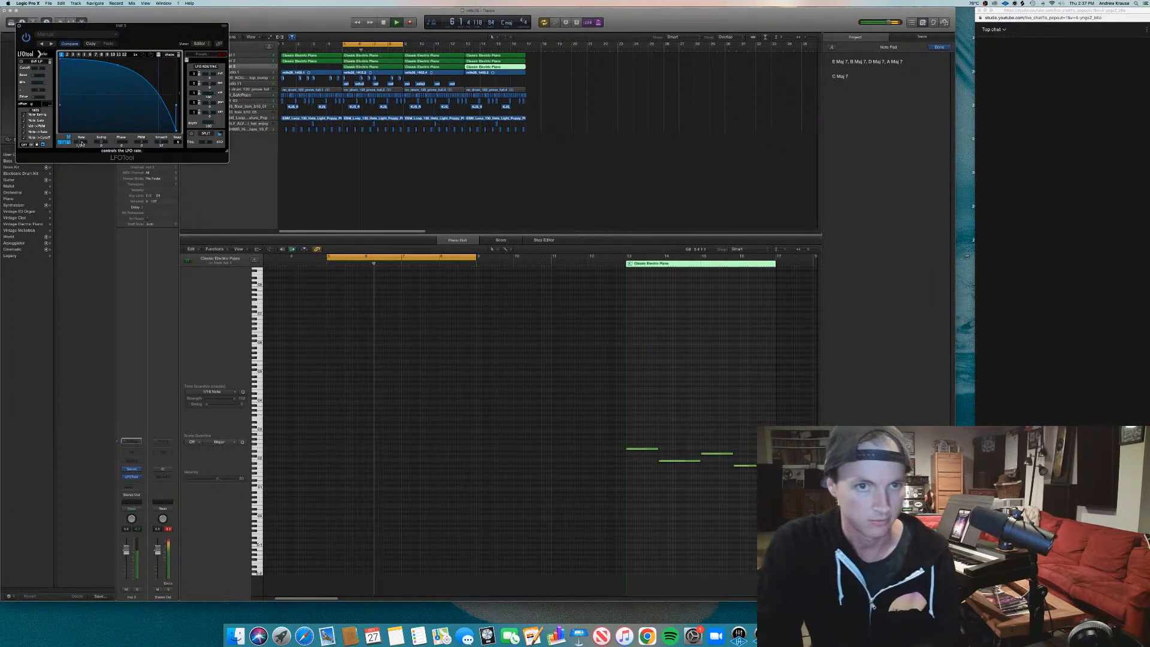
pyautogui.moveTo(86, 144); pyautogui.dragTo(93, 144)
pyautogui.press('space')
pyautogui.press('space')
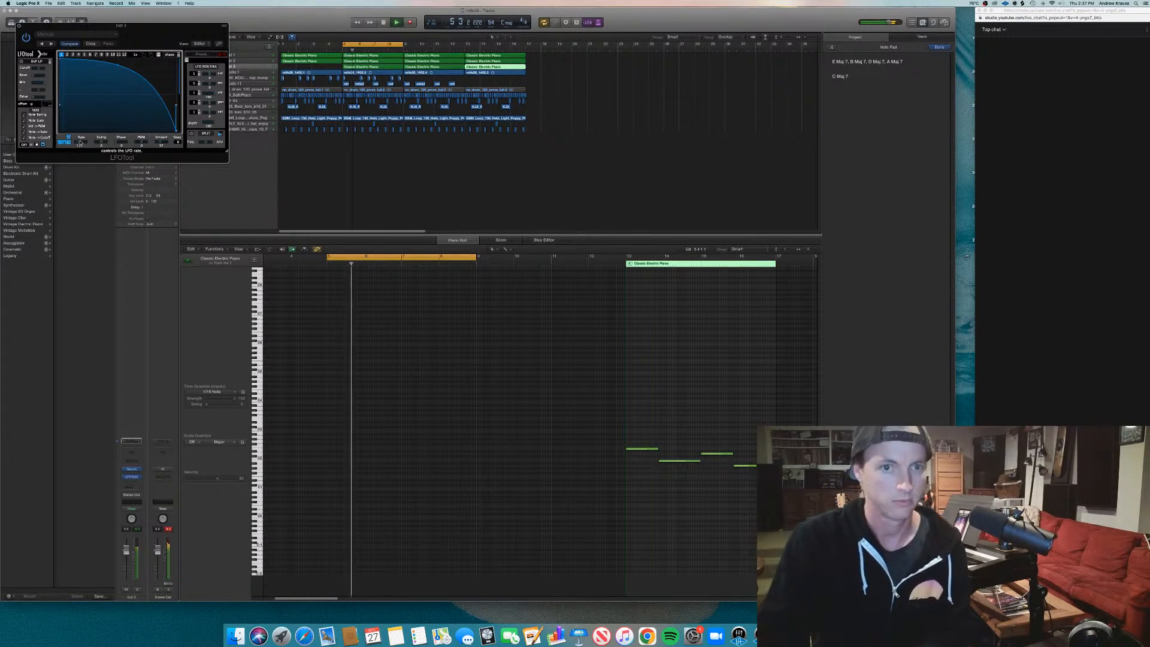
pyautogui.press('space')
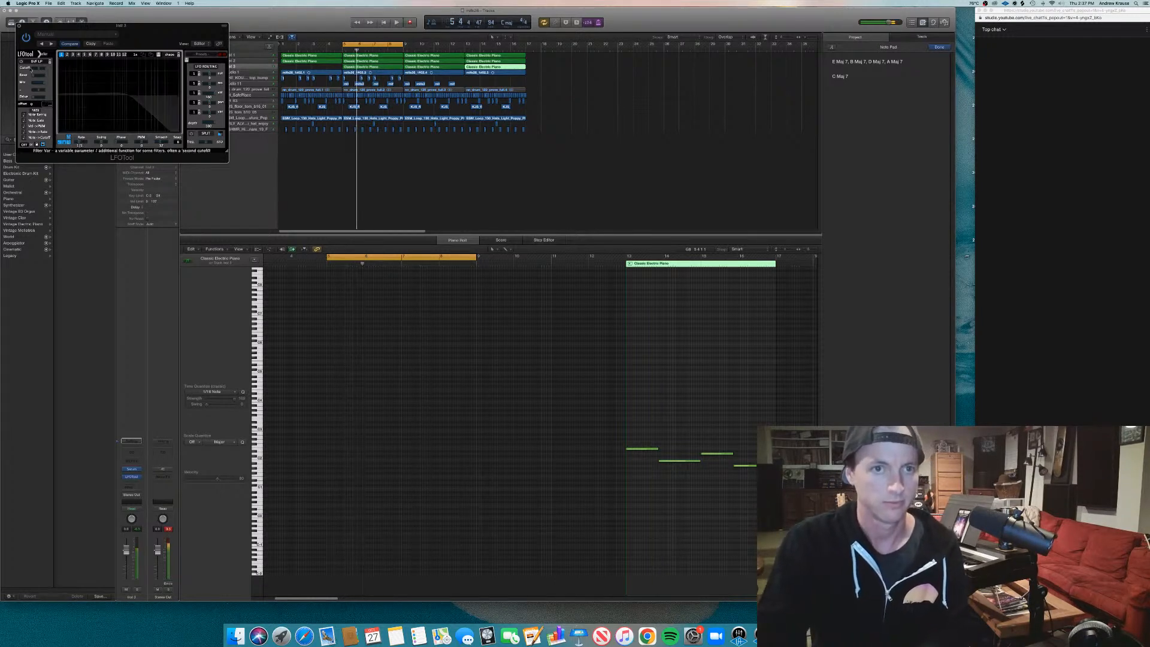
pyautogui.click(18, 26)
# Set the cycle range from bar 1 to about bar 24, play the arrangement, and shift the Logic Pro window sideways.
pyautogui.moveTo(283, 44); pyautogui.dragTo(633, 44)
pyautogui.click(624, 98)
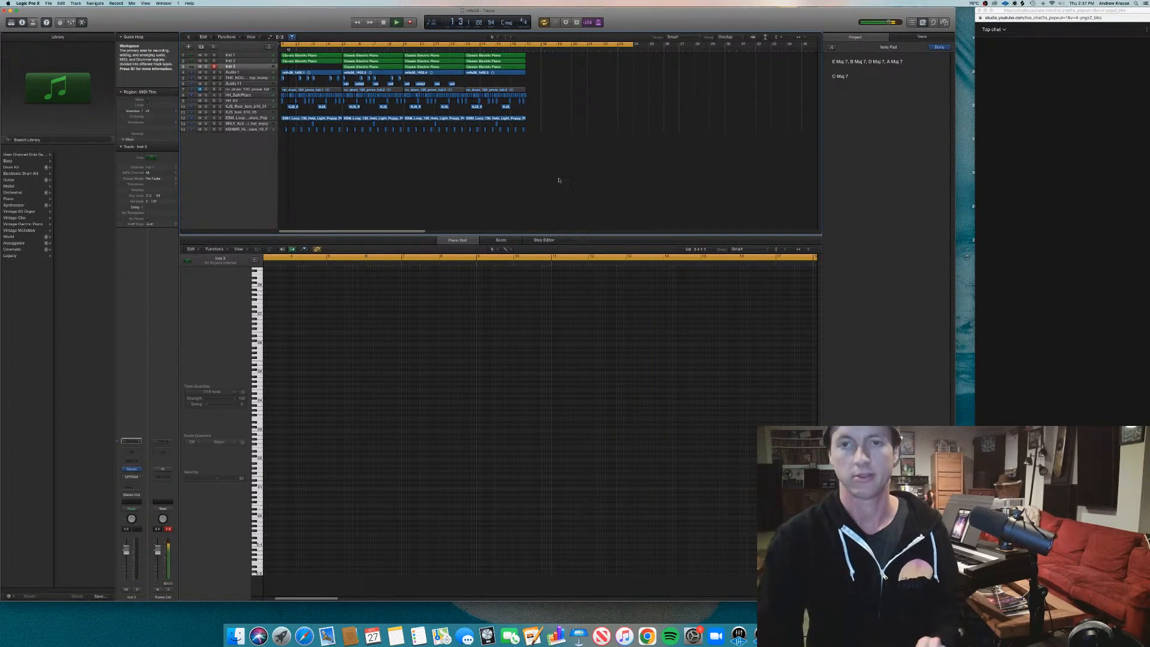
pyautogui.click(647, 635)
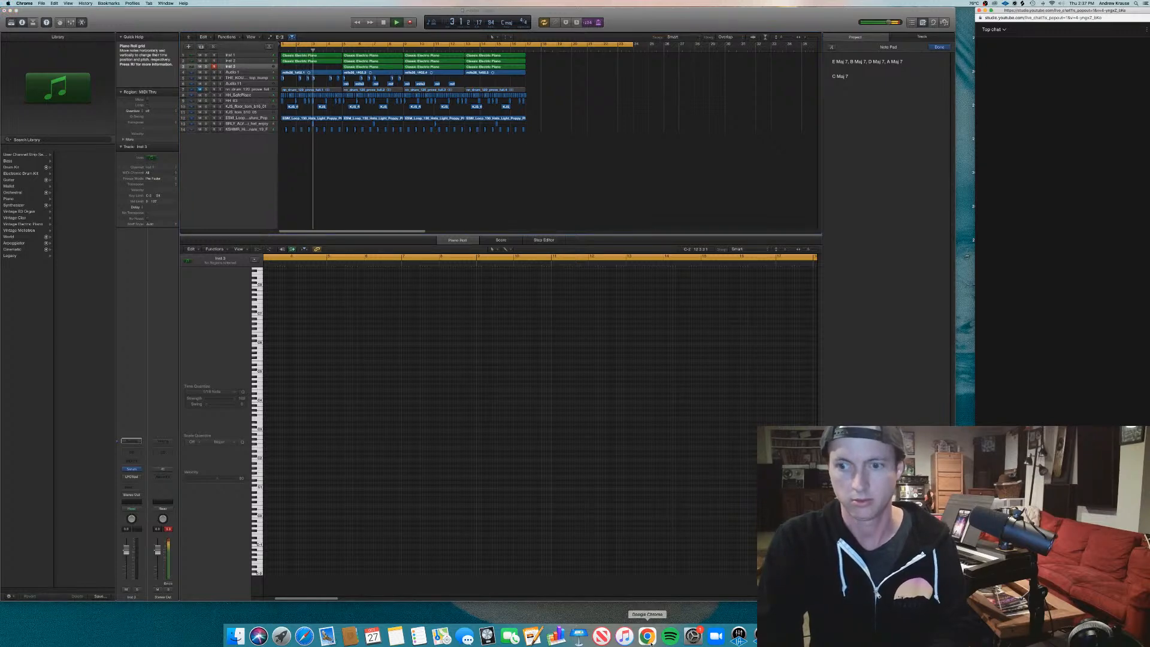
pyautogui.moveTo(637, 17)
pyautogui.mouseDown()
pyautogui.moveTo(637, 237)
pyautogui.moveTo(672, 15)
pyautogui.moveTo(644, 9)
pyautogui.moveTo(654, 6)
pyautogui.mouseUp()
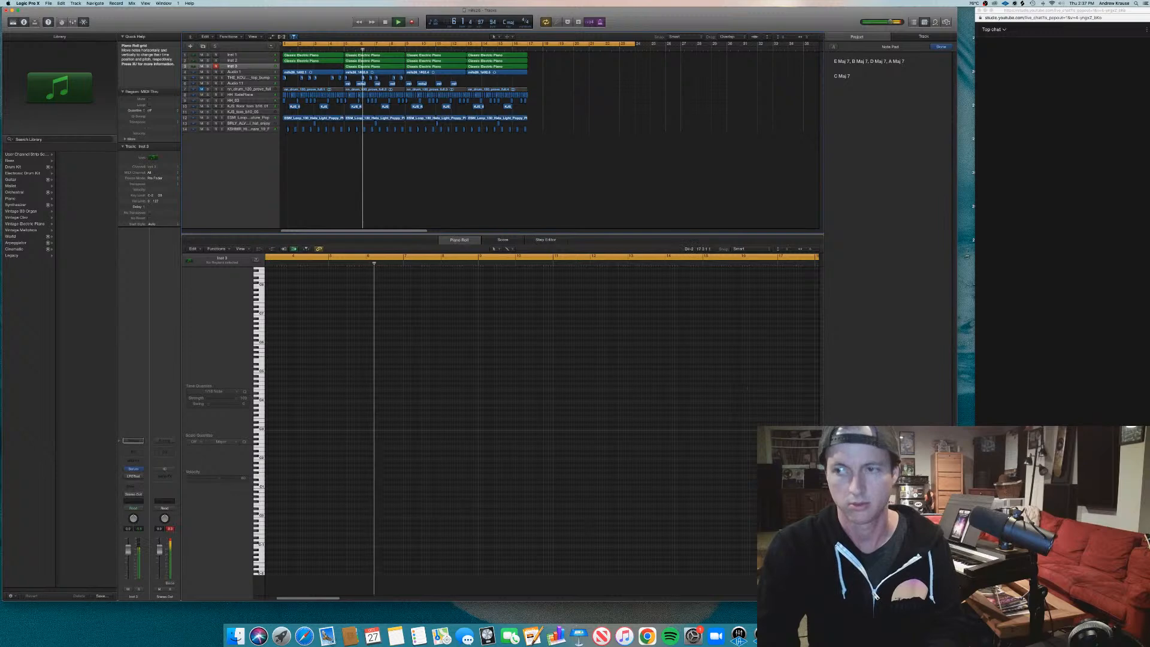
pyautogui.moveTo(626, 22); pyautogui.dragTo(644, 23)
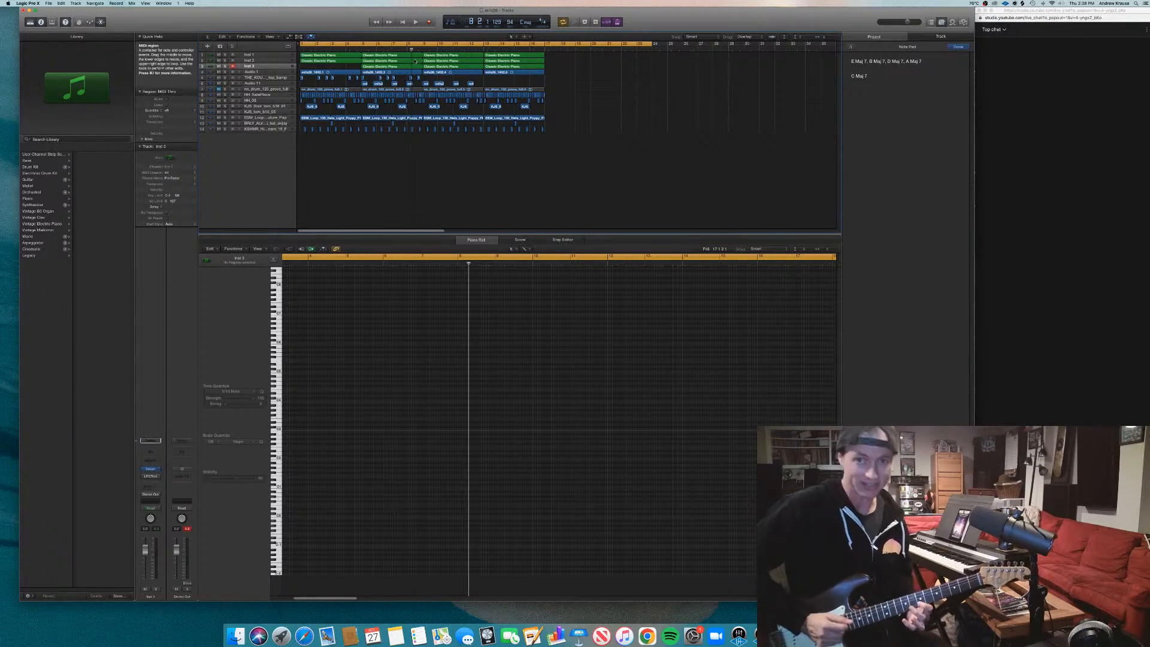
# Shorten the cycle range to end at bar 17, where the arranged regions end.
pyautogui.click(415, 22)
pyautogui.click(540, 44)
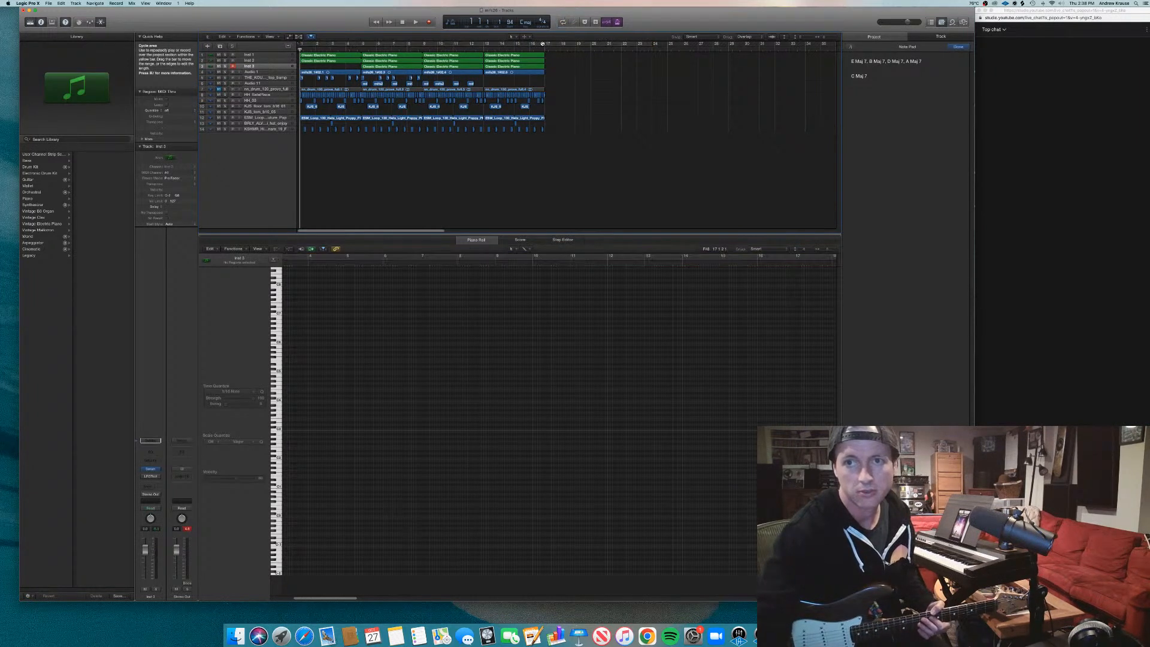
pyautogui.click(543, 44)
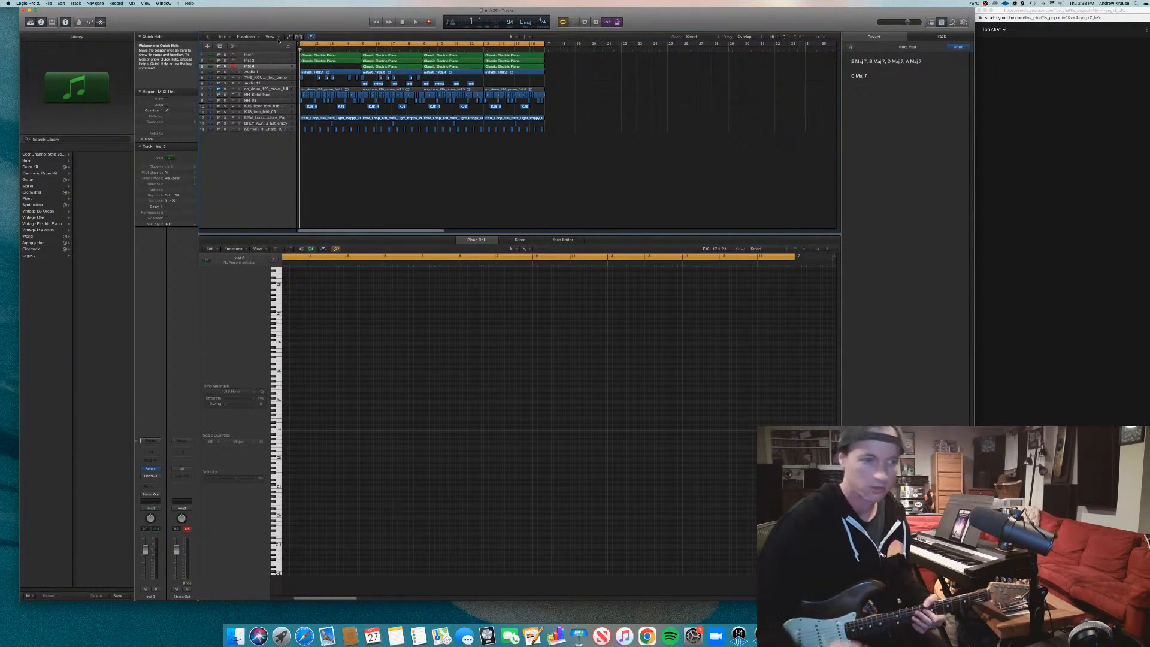
# Audition the arrangement and create a new audio track for another guitar part.
pyautogui.press('space')
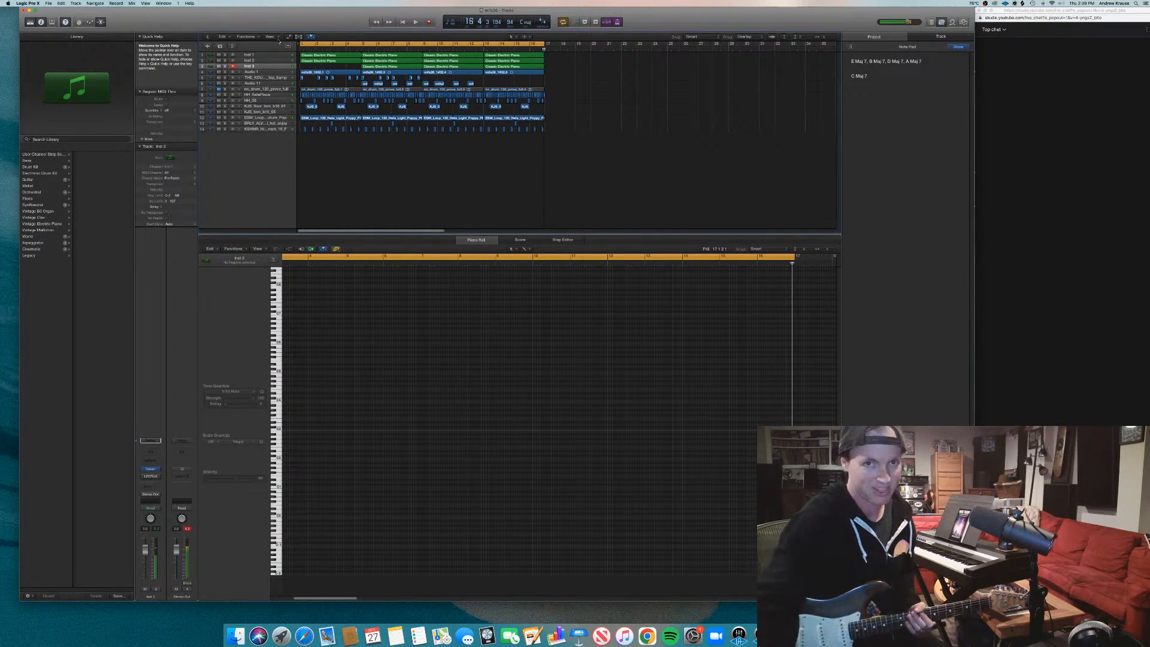
pyautogui.click(206, 45)
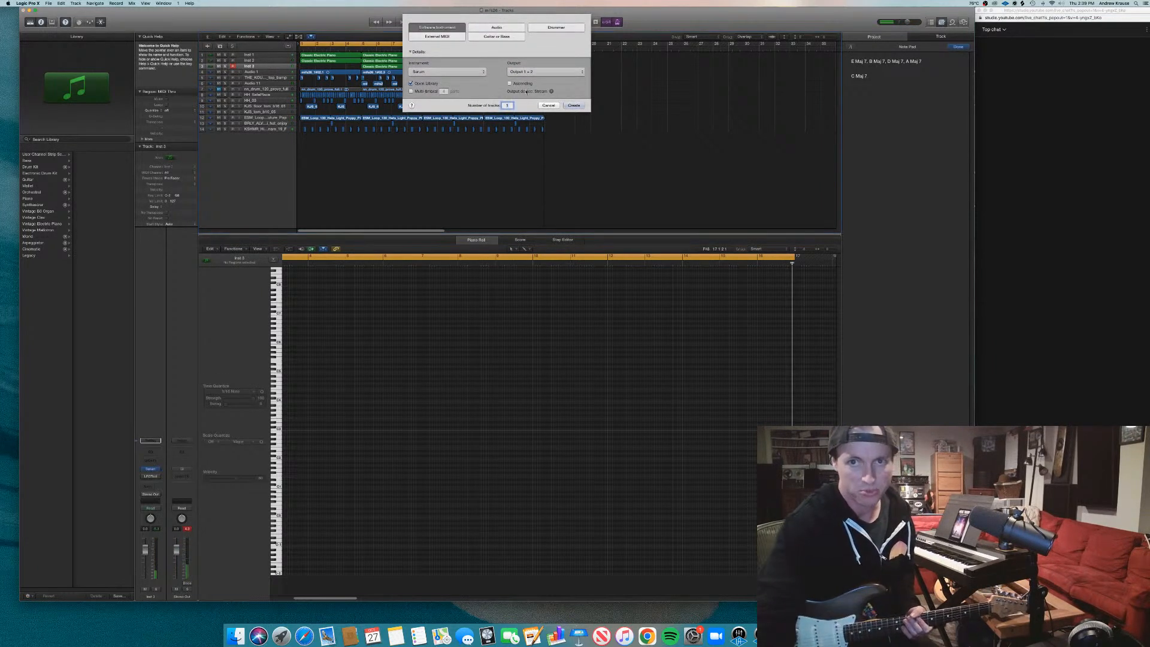
pyautogui.click(489, 27)
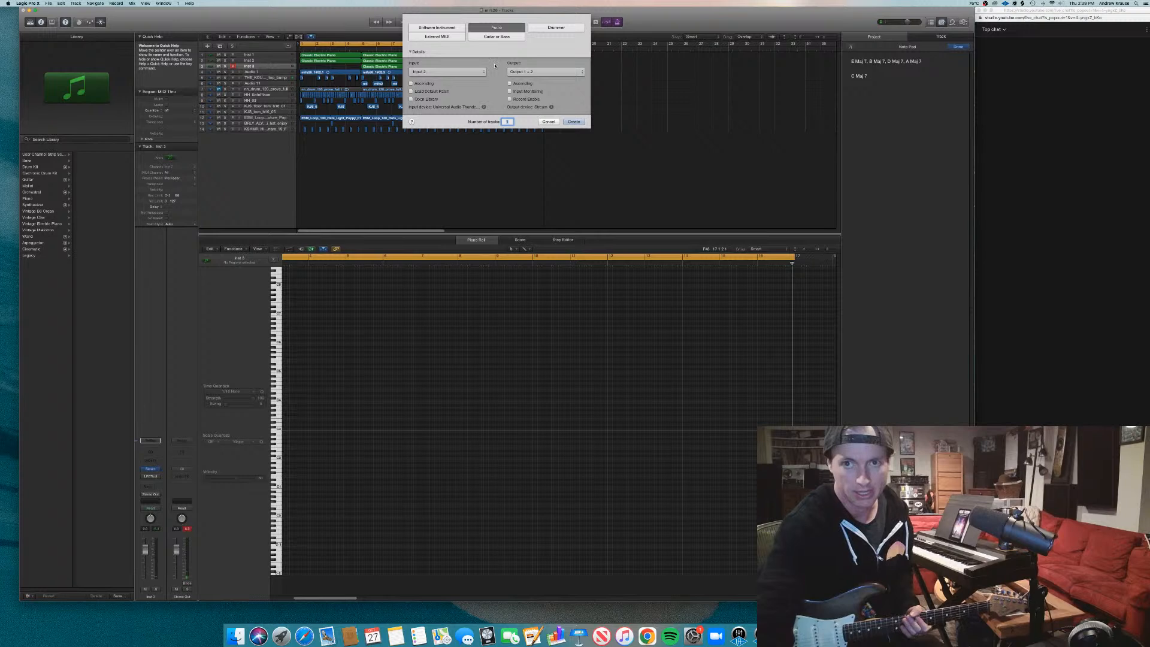
pyautogui.click(574, 121)
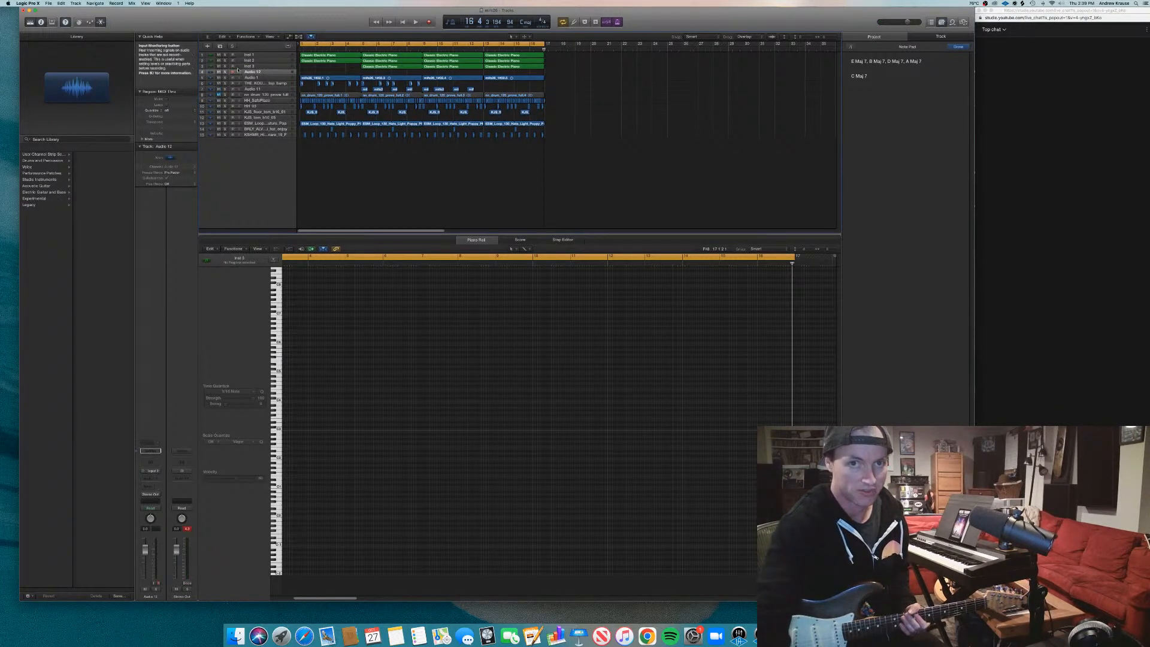
# Record a guitar take on the new audio track from bar 1 to bar 13.
pyautogui.click(404, 22)
pyautogui.click(429, 22)
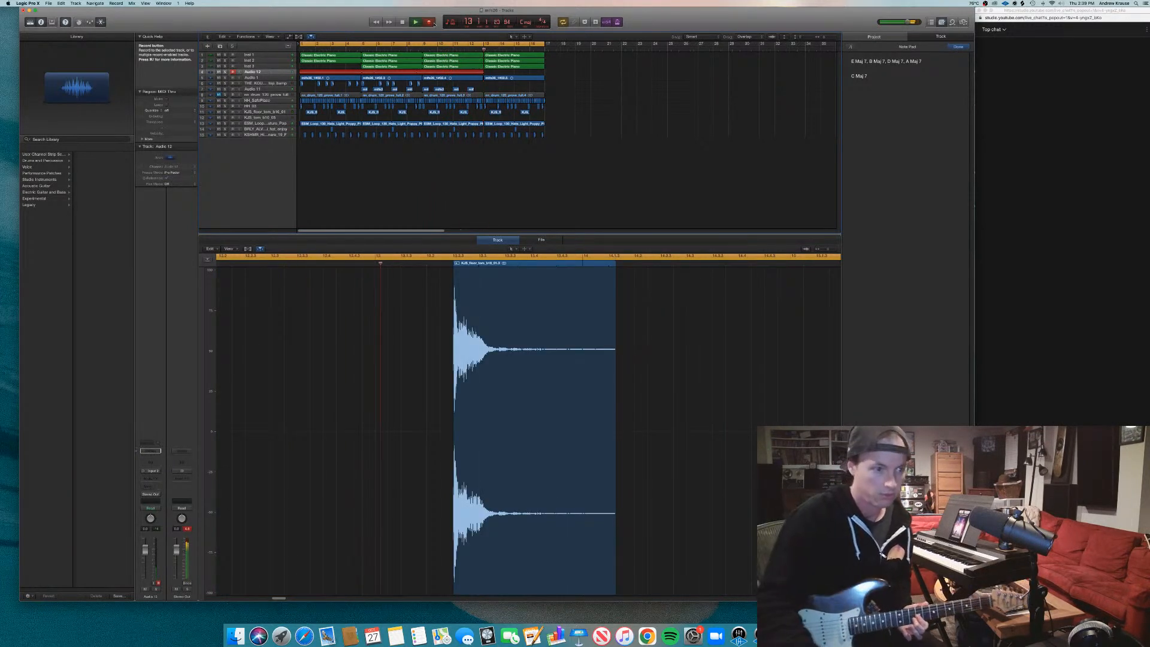
pyautogui.press('space')
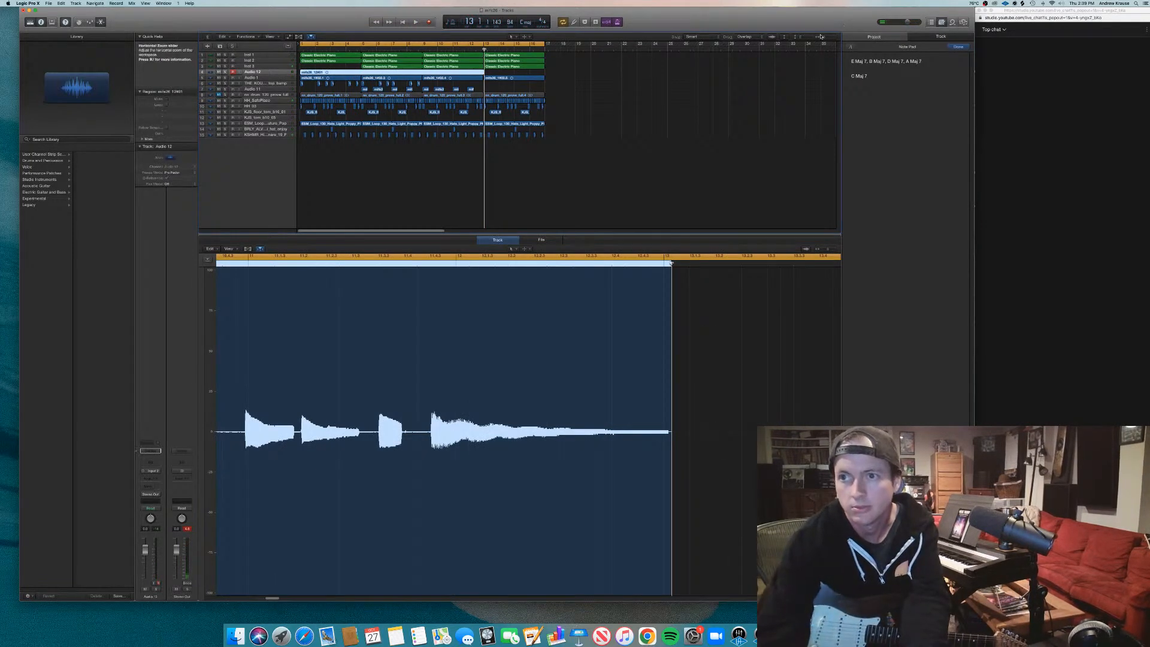
# Enlarge the tracks, disarm the new guitar track, and play back the recorded take from about bar 4.
pyautogui.moveTo(799, 38); pyautogui.dragTo(807, 38)
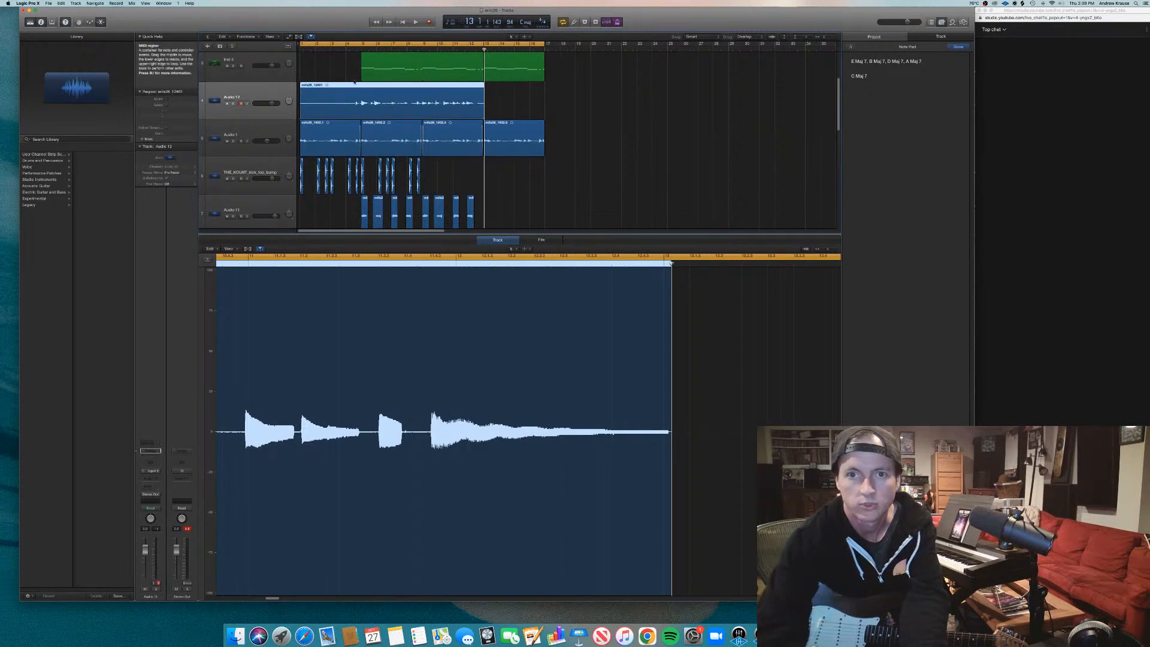
pyautogui.click(241, 103)
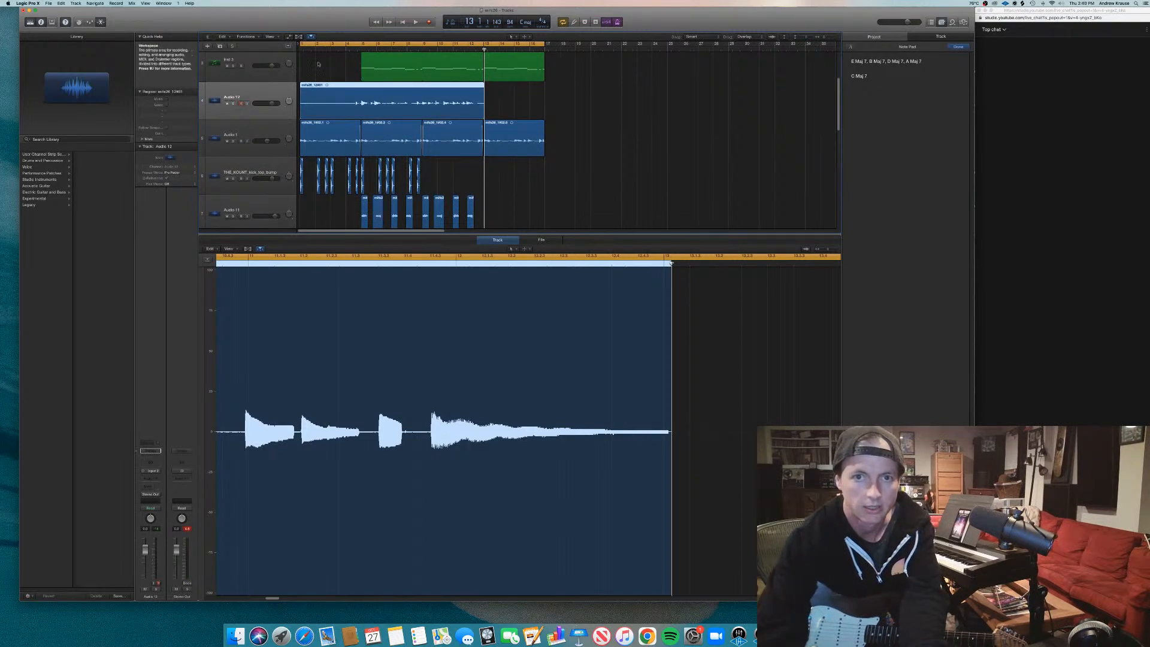
pyautogui.click(352, 47)
pyautogui.press('space')
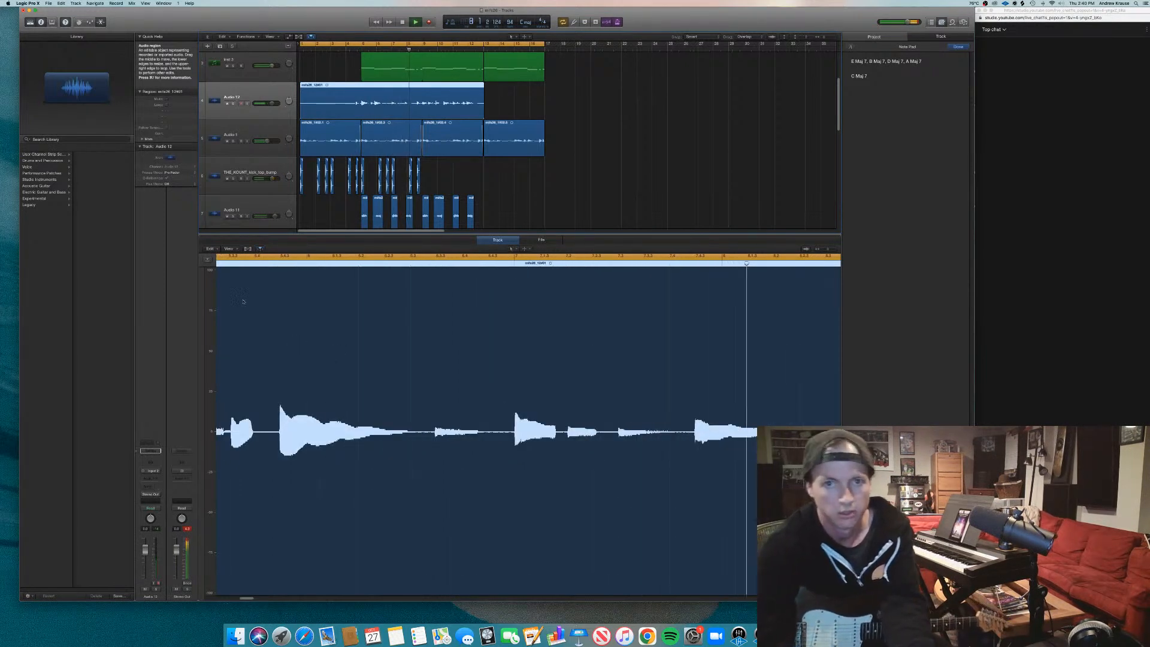
# Insert Guitar Rig 5 FX in its Mono->Stereo version on the new guitar track.
pyautogui.click(156, 480)
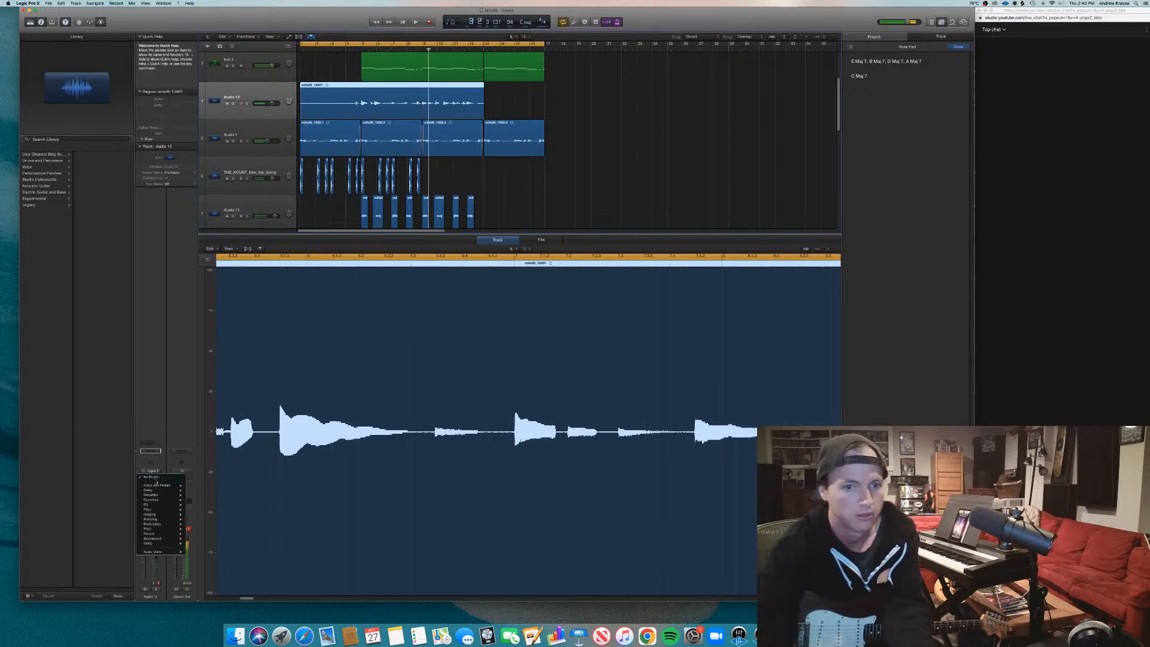
pyautogui.moveTo(163, 553)
pyautogui.moveTo(228, 580)
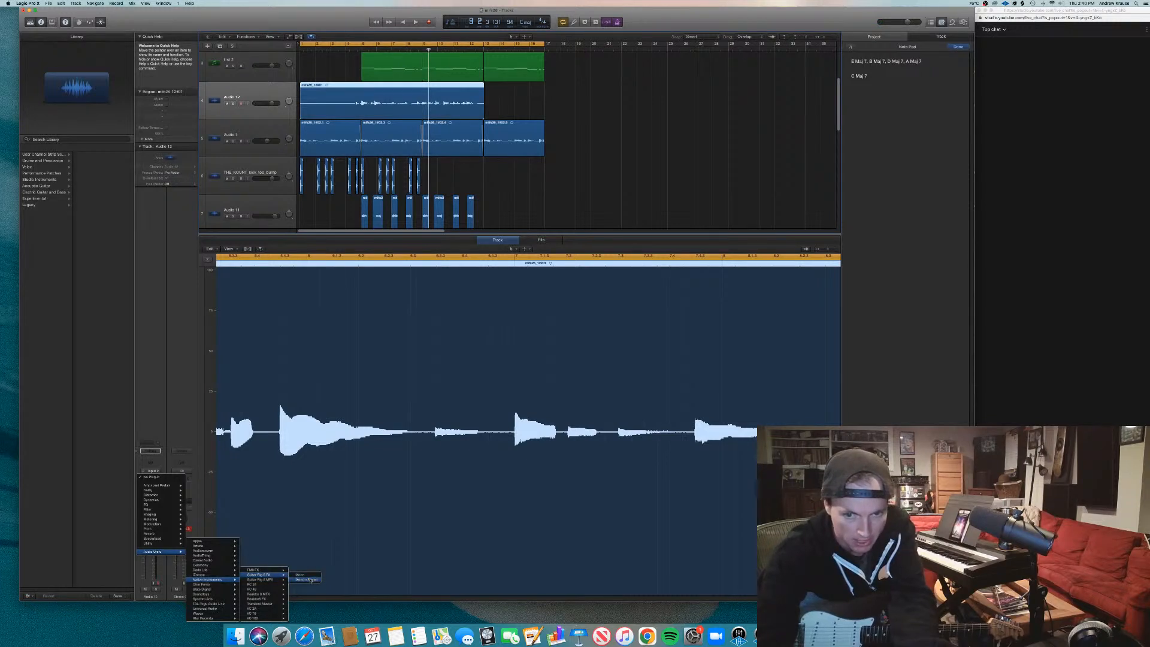
pyautogui.click(310, 580)
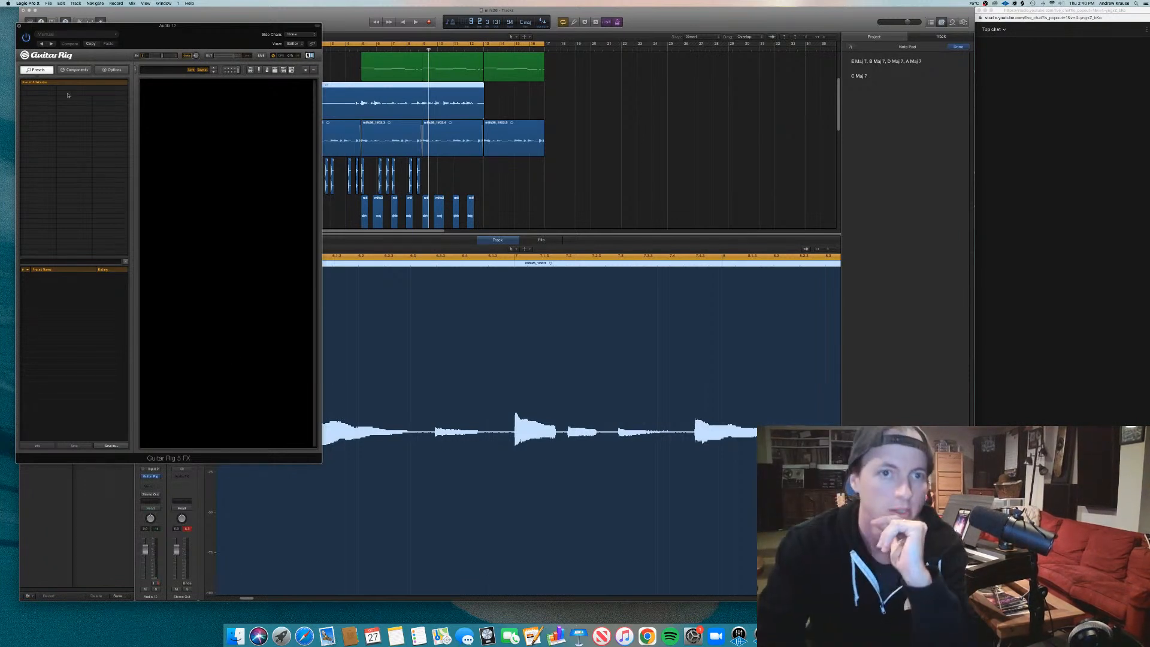
# Add the Fast Comp dynamics component to the Guitar Rig rack and audition the guitar through it.
pyautogui.click(74, 70)
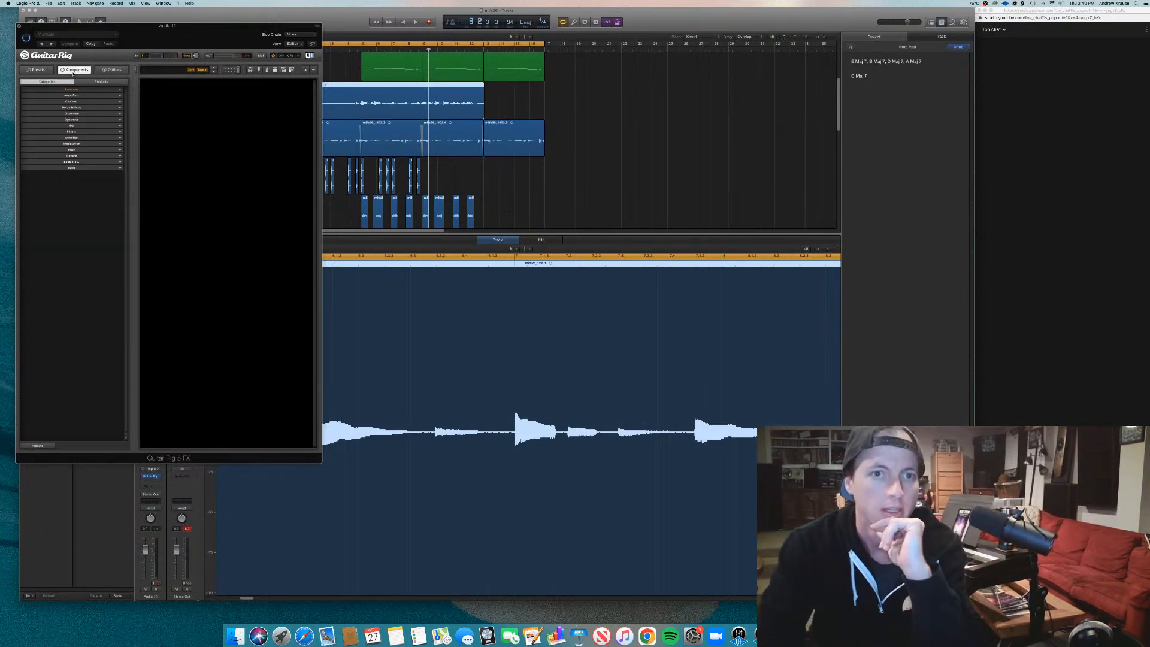
pyautogui.click(72, 119)
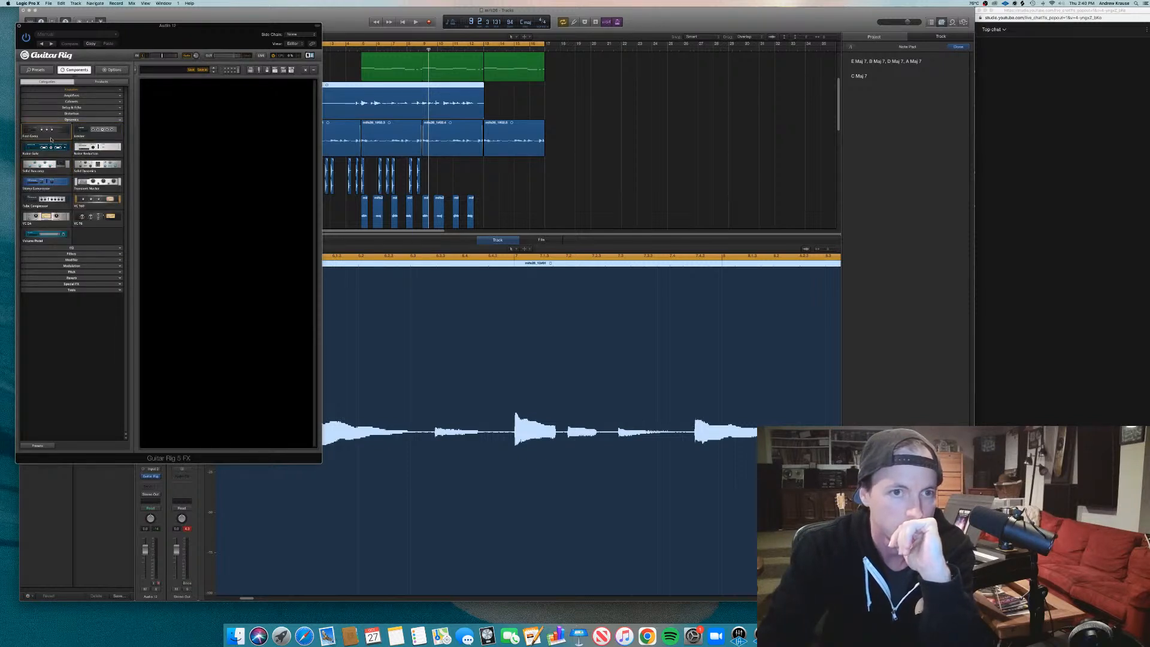
pyautogui.moveTo(51, 137); pyautogui.dragTo(221, 138)
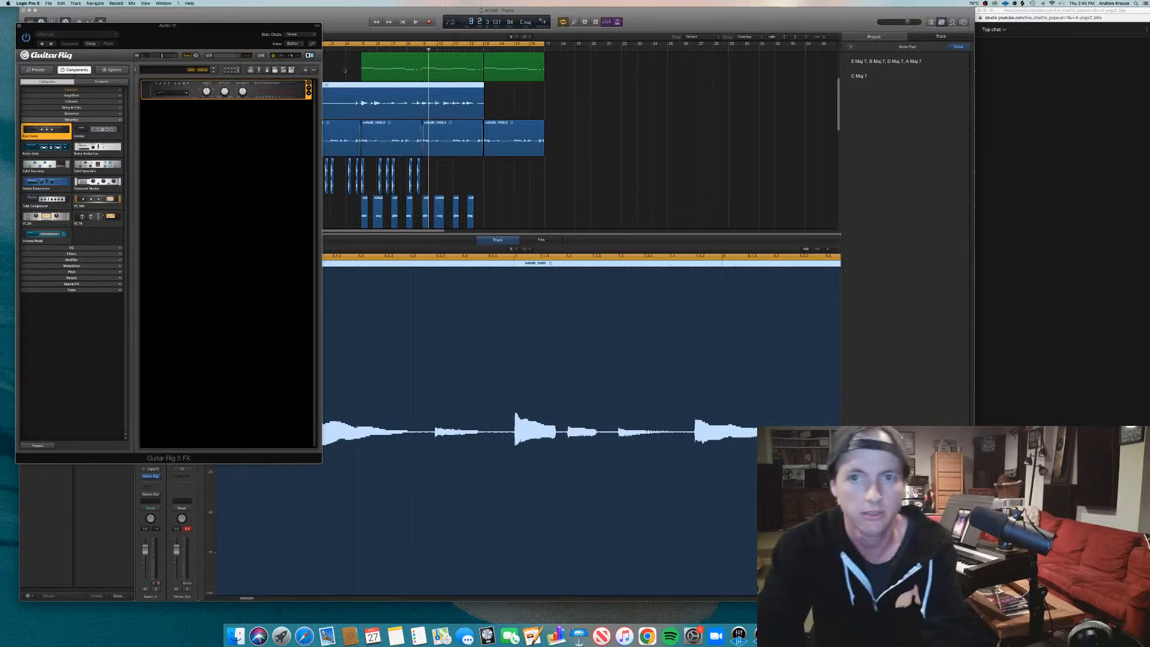
pyautogui.press('space')
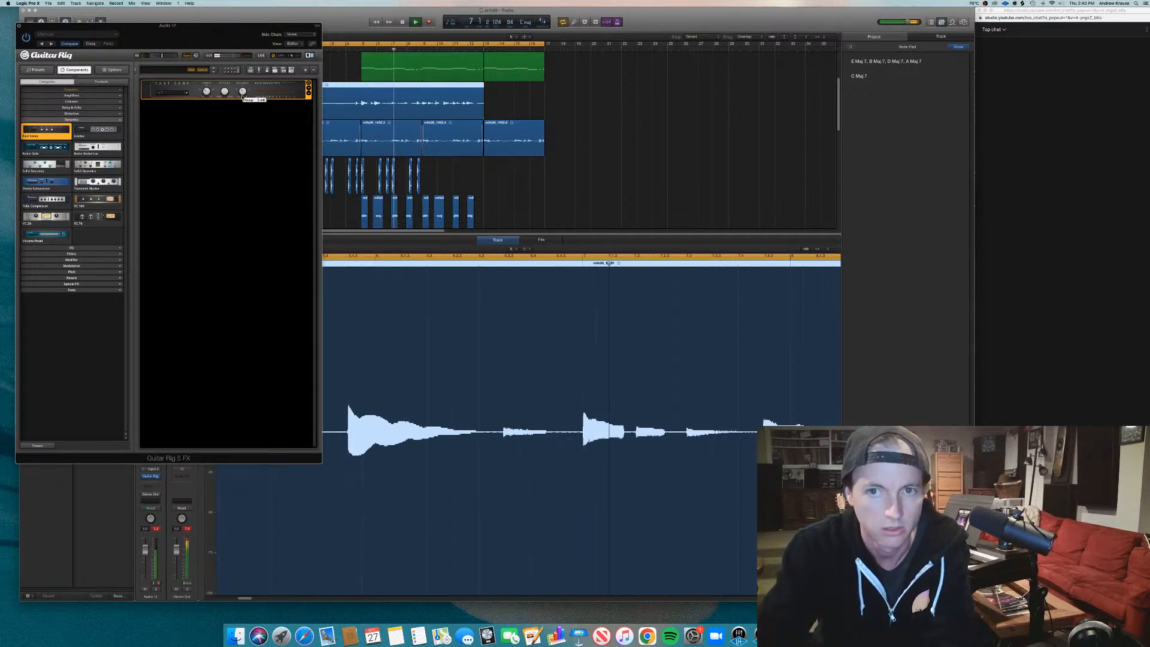
# Add the Jazz Amp with its matched cabinet to the rack and centre the cabinet's sliders.
pyautogui.click(71, 95)
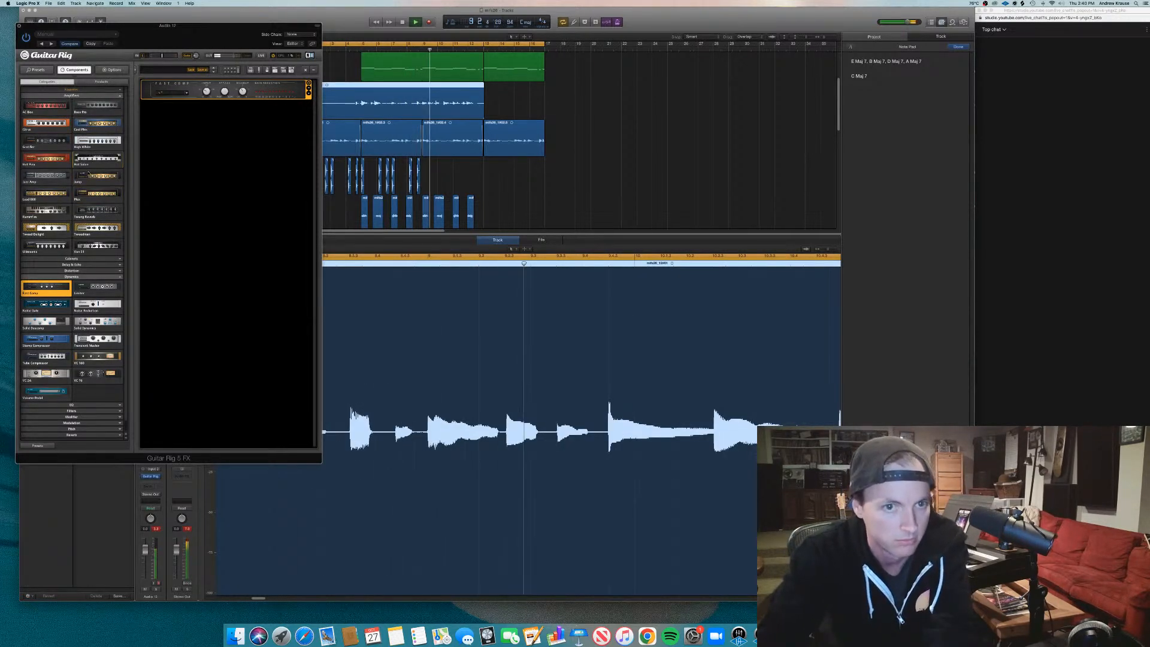
pyautogui.moveTo(52, 179); pyautogui.dragTo(179, 209)
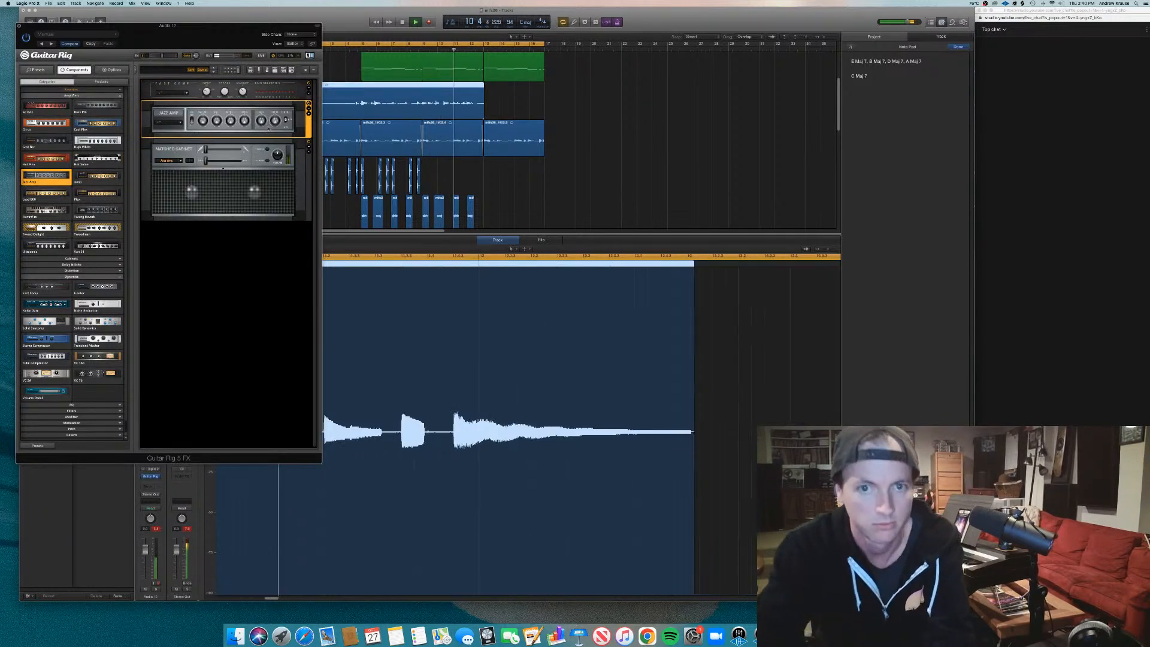
pyautogui.moveTo(206, 149); pyautogui.dragTo(228, 153)
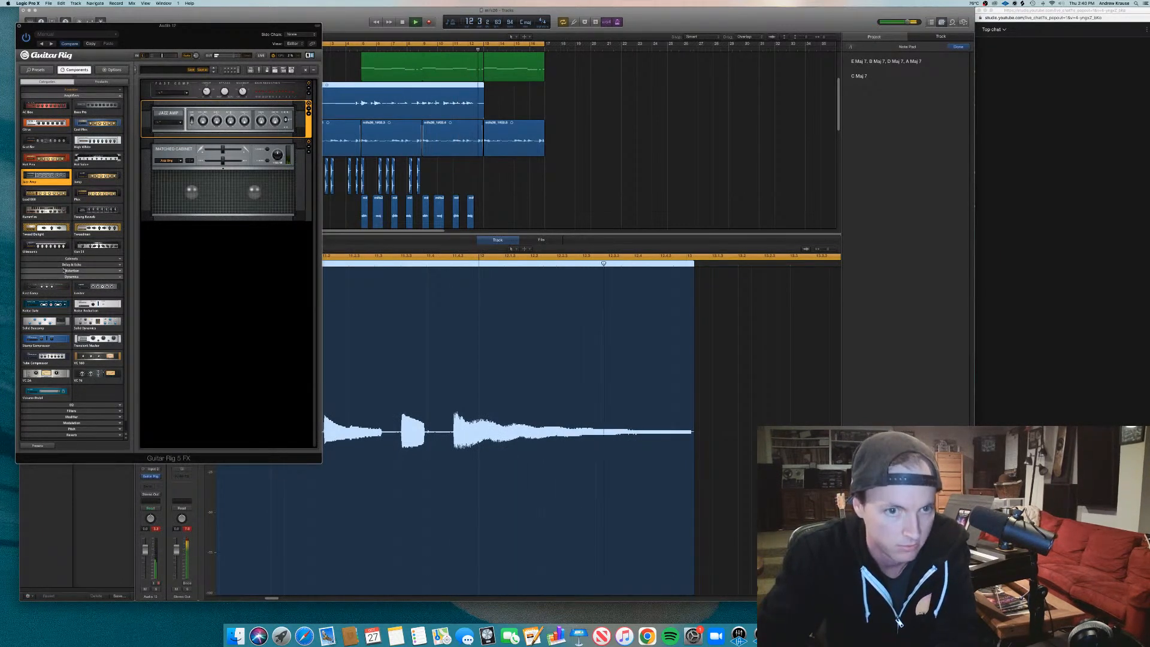
# Add the Psychedelay effect after the cabinet, audition the guitar through it, and close Guitar Rig.
pyautogui.click(121, 264)
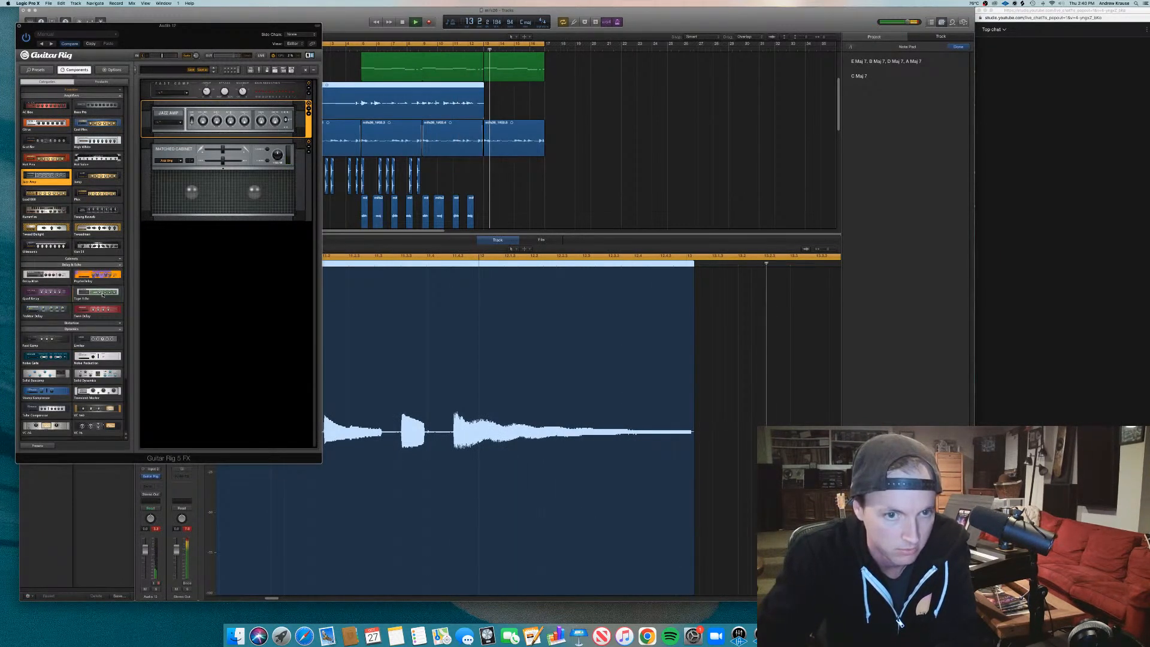
pyautogui.moveTo(93, 276); pyautogui.dragTo(218, 293)
pyautogui.press('space')
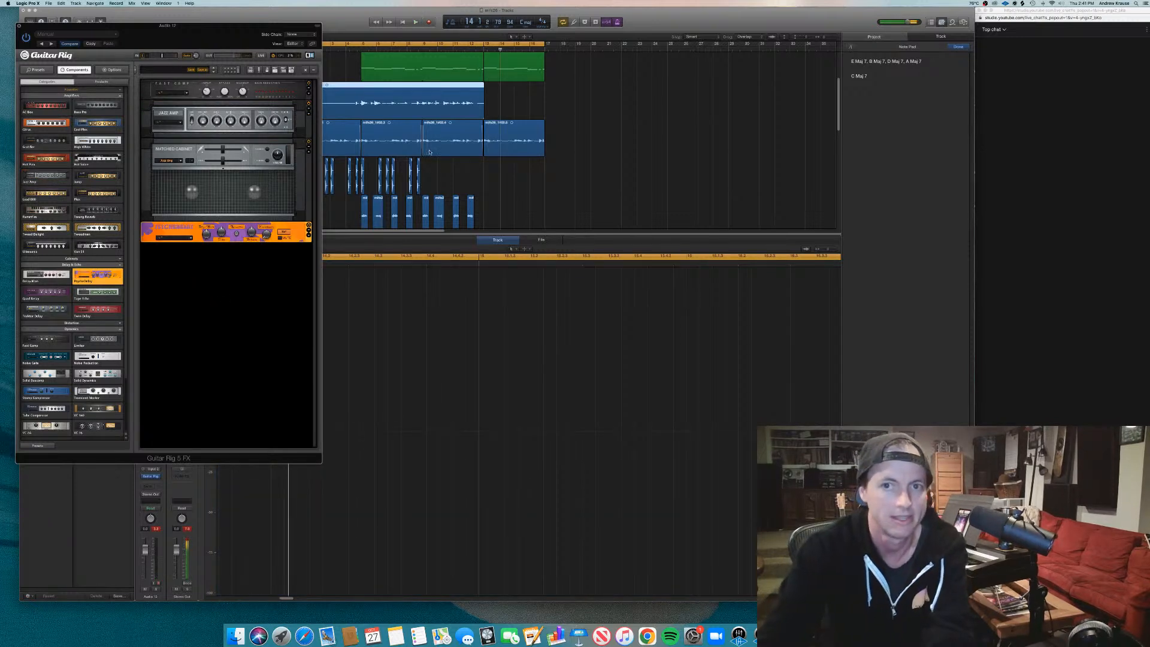
pyautogui.press('space')
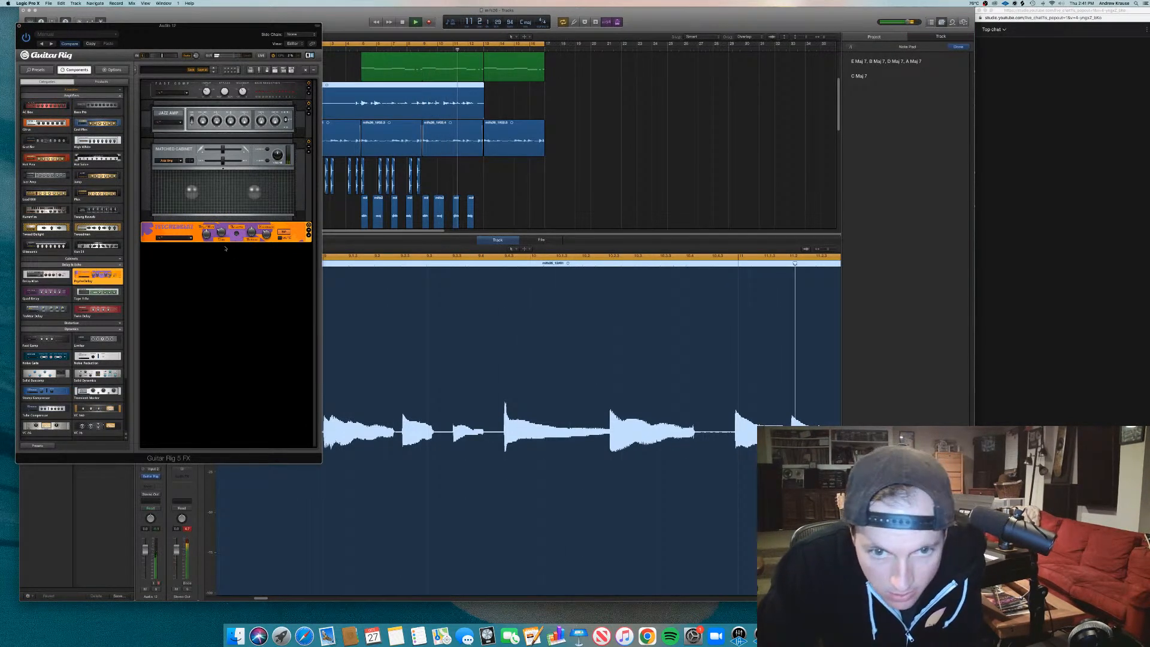
pyautogui.press('space')
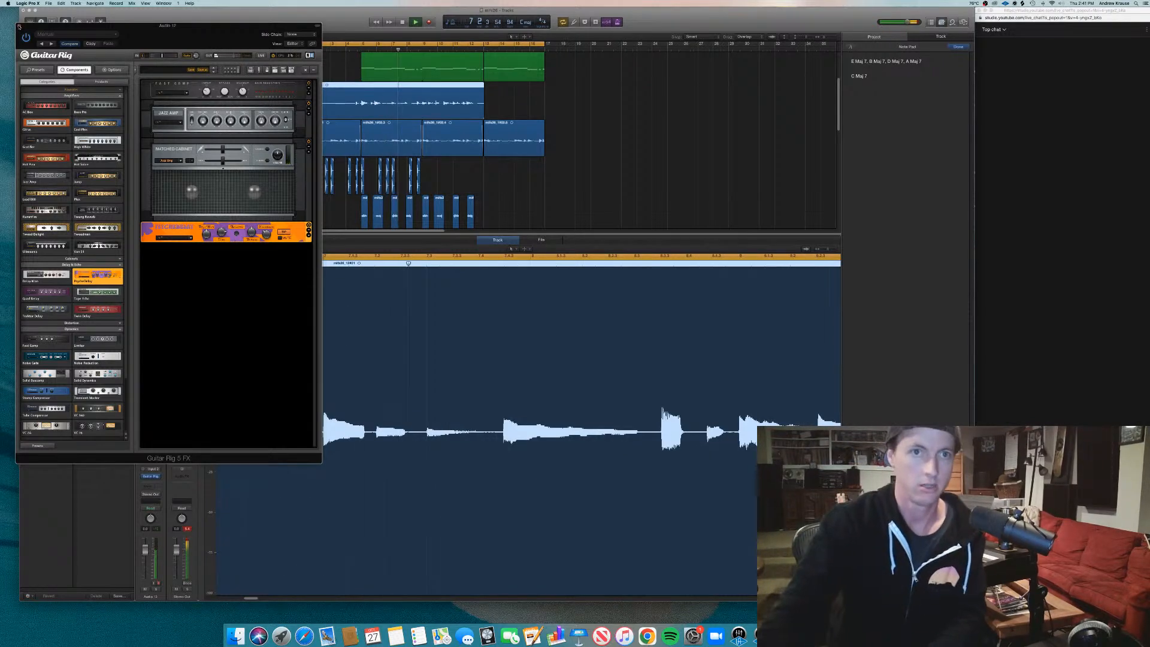
pyautogui.click(19, 26)
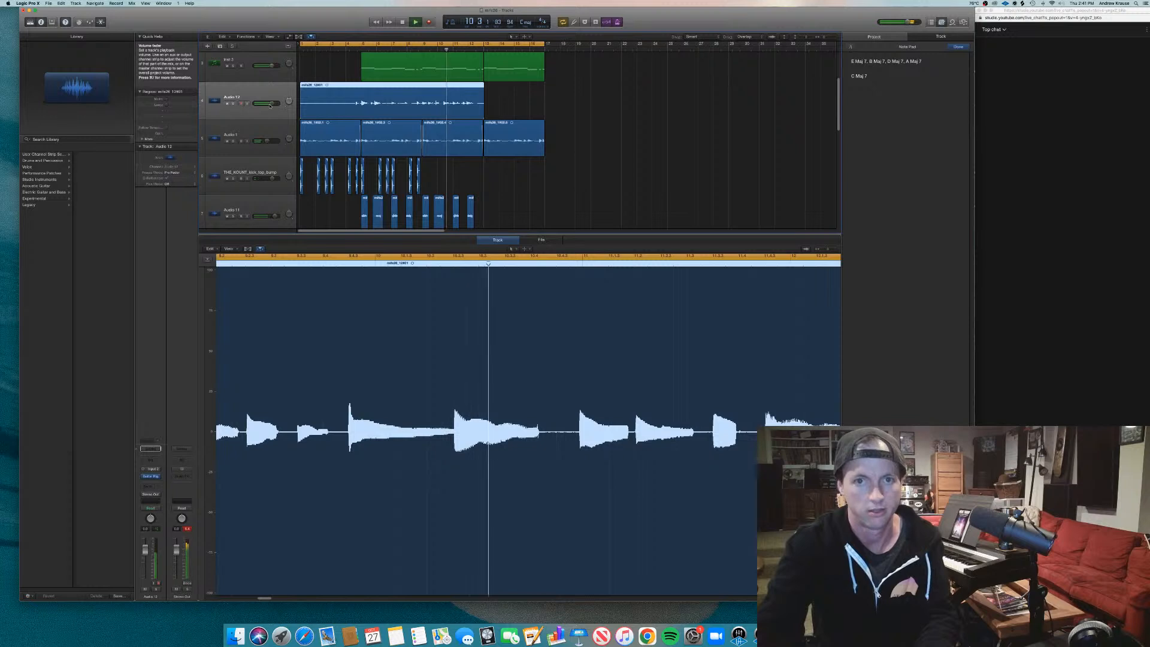
# Stop playback and bounce the effected guitar region in place onto a new track.
pyautogui.press('space')
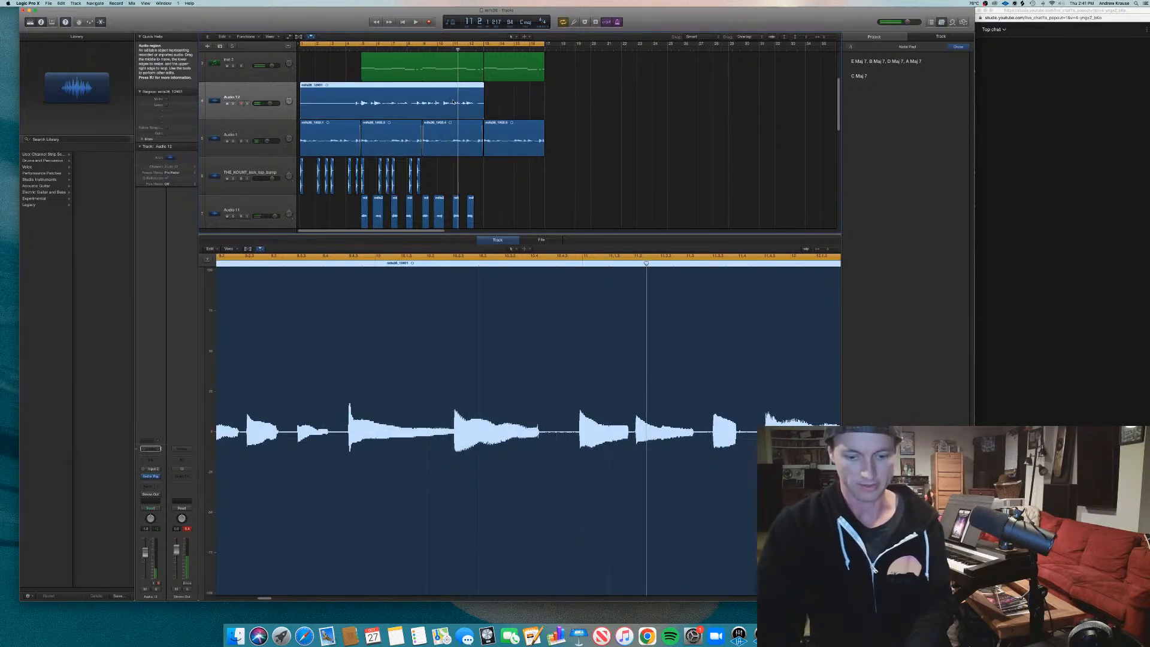
pyautogui.hotkey('ctrl', 'b')
pyautogui.press('Return')
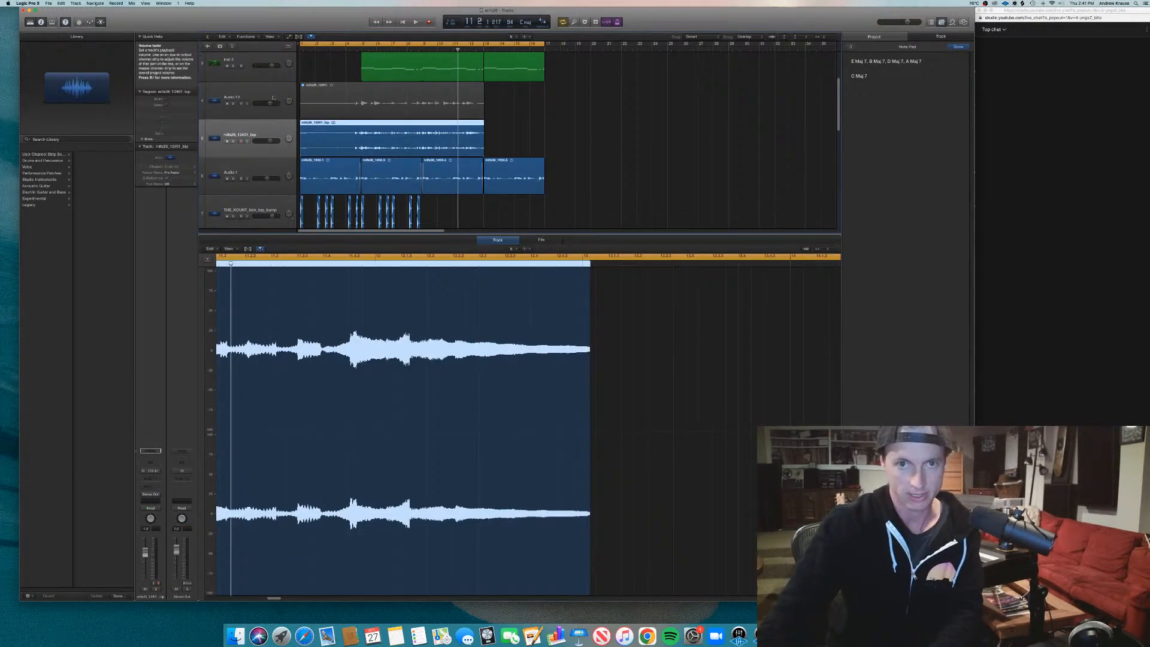
# Trim the original guitar region to start at bar 7 and cut bars 7 to 9 out of the bounced region.
pyautogui.click(151, 477)
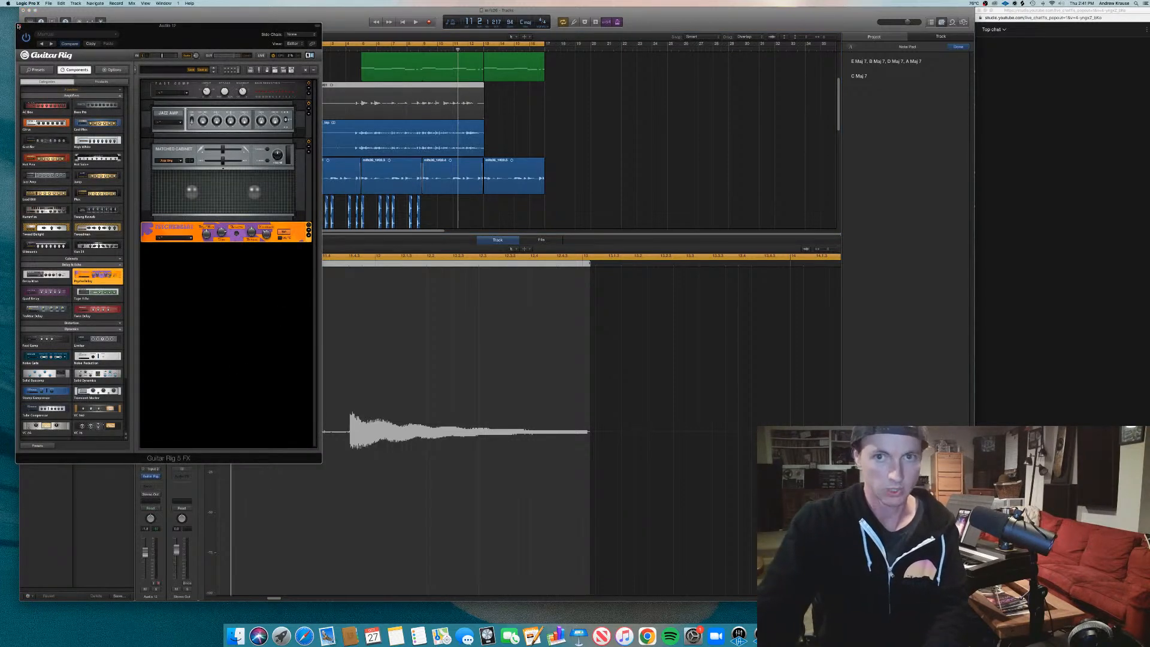
pyautogui.click(18, 25)
pyautogui.moveTo(301, 113); pyautogui.dragTo(387, 146)
pyautogui.doubleClick(392, 133)
pyautogui.click(418, 146)
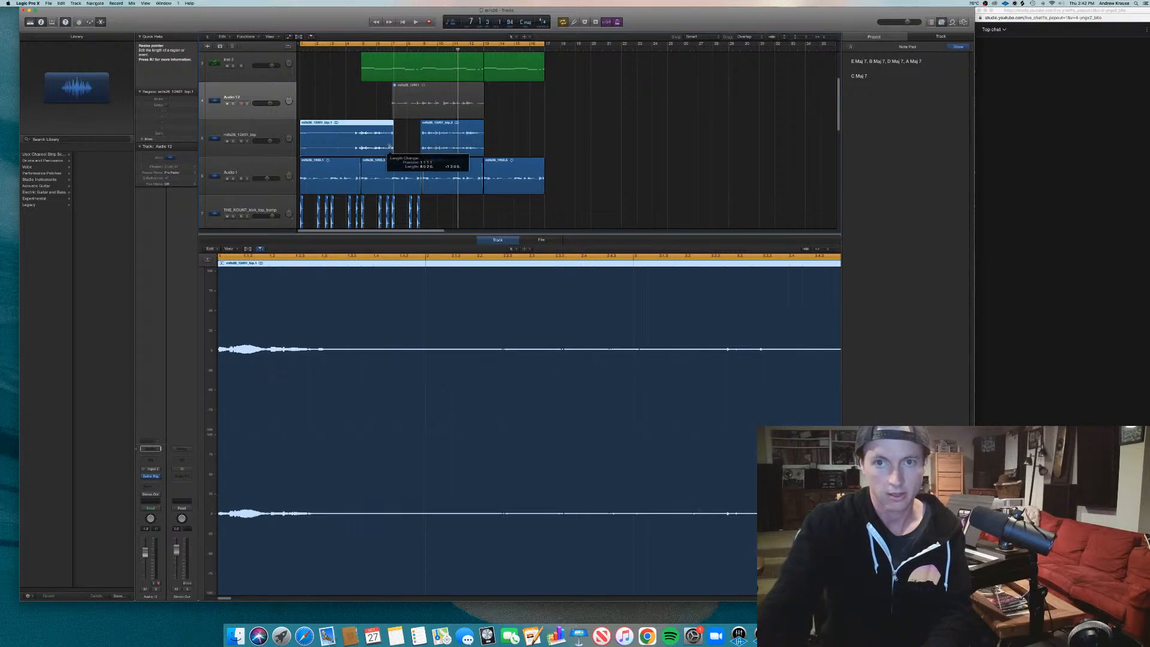
# Fade out the first bounced piece just before bar 7, unmute the original guitar region, and play the transition.
pyautogui.moveTo(392, 148); pyautogui.dragTo(392, 148)
pyautogui.moveTo(393, 127); pyautogui.dragTo(386, 128)
pyautogui.click(408, 136)
pyautogui.click(409, 99)
pyautogui.press('space')
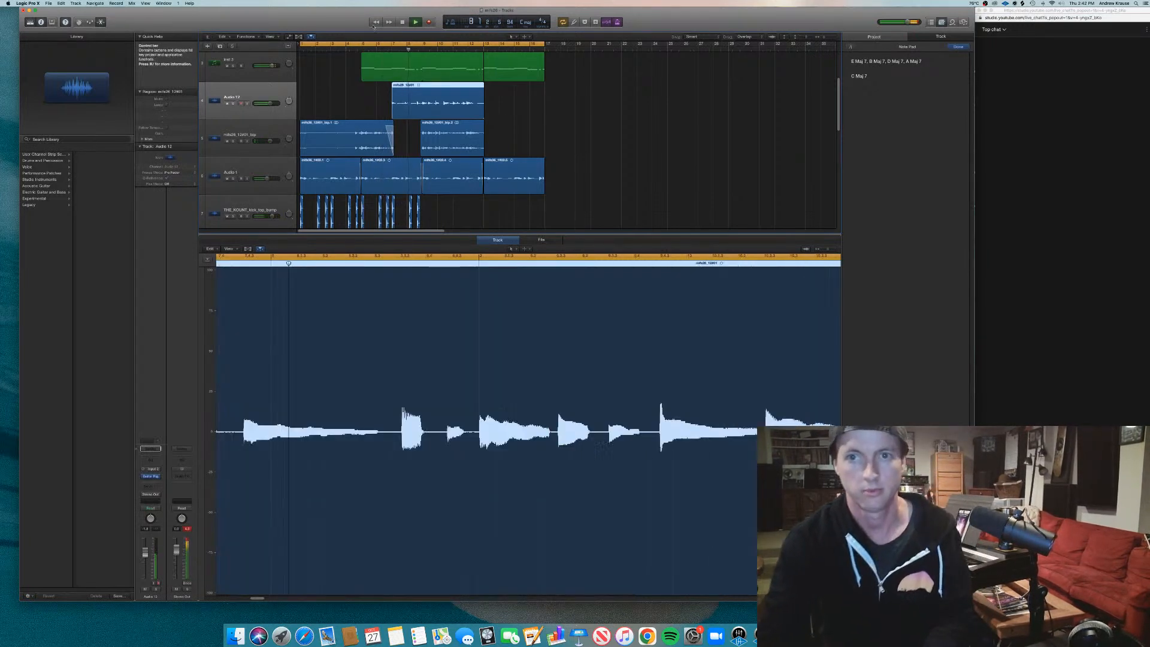
# Cut the original guitar down to bars 7–9 and 11–13, and trim the second bounced piece to end at bar 11.
pyautogui.moveTo(481, 111); pyautogui.dragTo(422, 108)
pyautogui.doubleClick(454, 103)
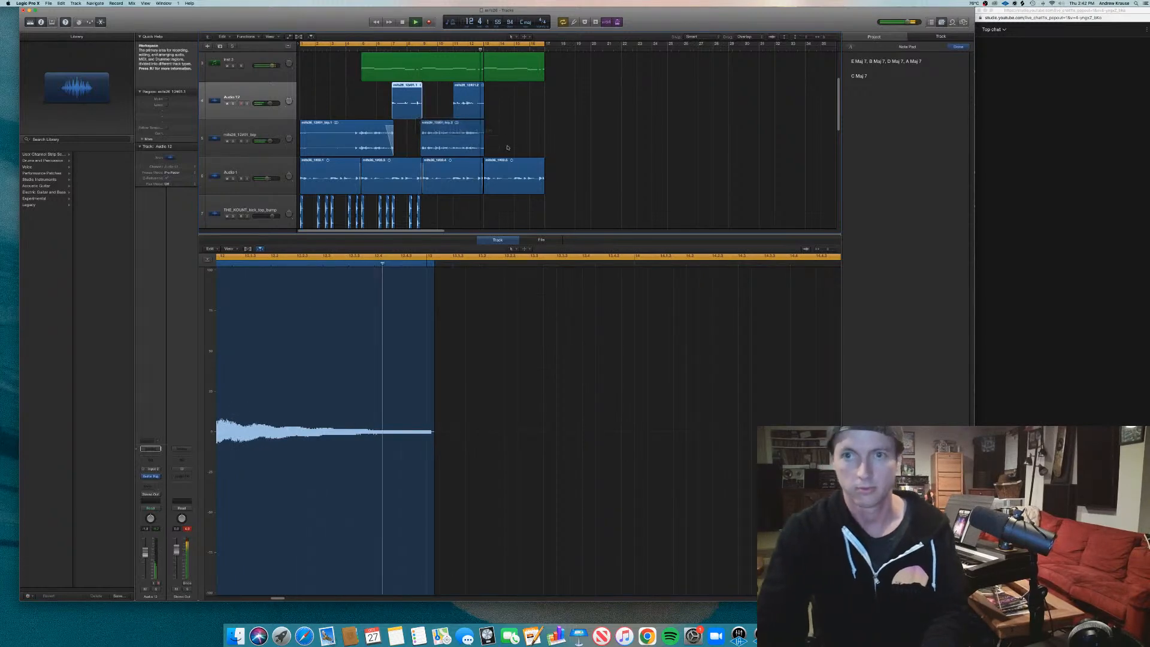
pyautogui.moveTo(483, 148); pyautogui.dragTo(454, 148)
pyautogui.click(466, 103)
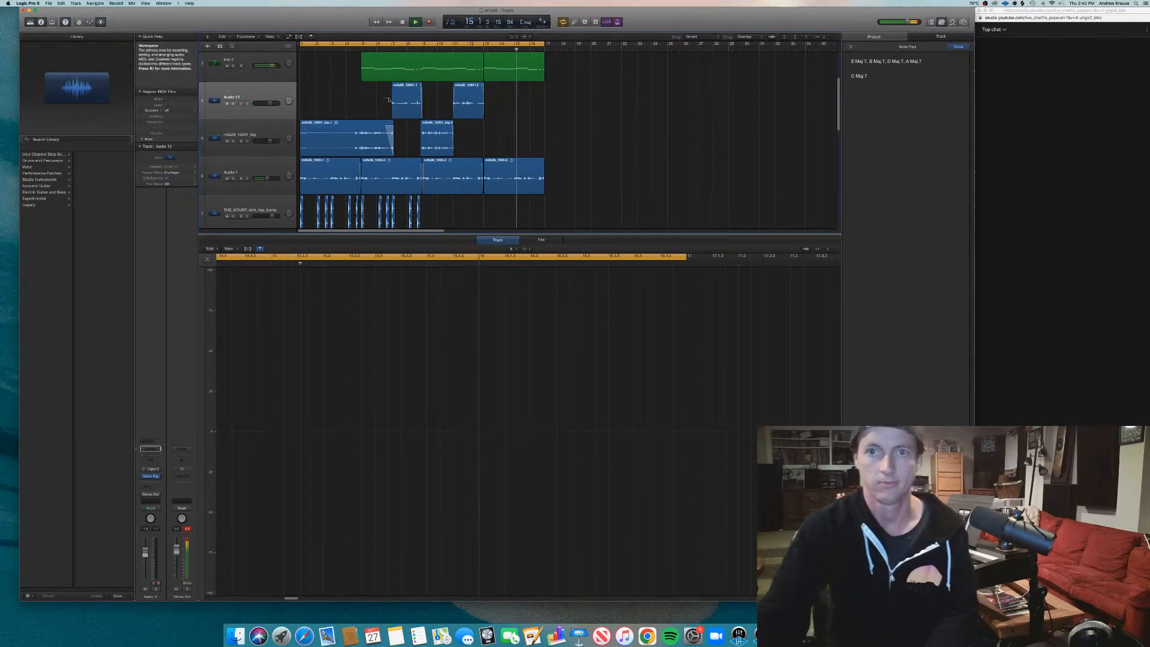
# Play the alternating guitar pieces, hide the audio editor, and add a bus send to the original guitar track.
pyautogui.press('Return')
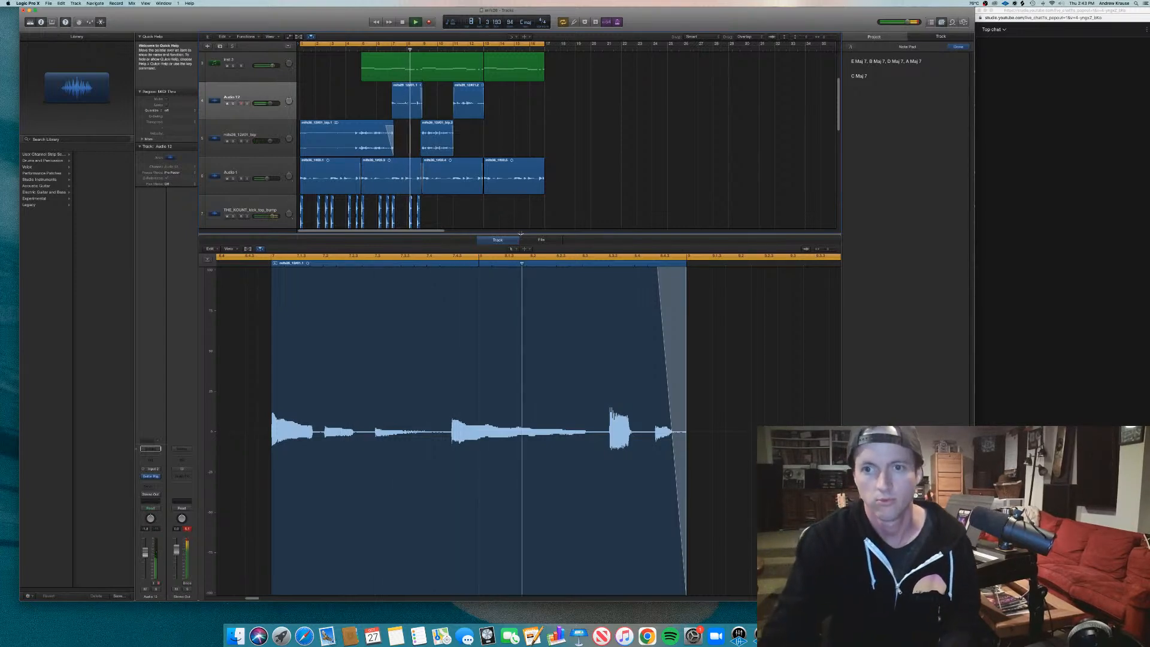
pyautogui.press('e')
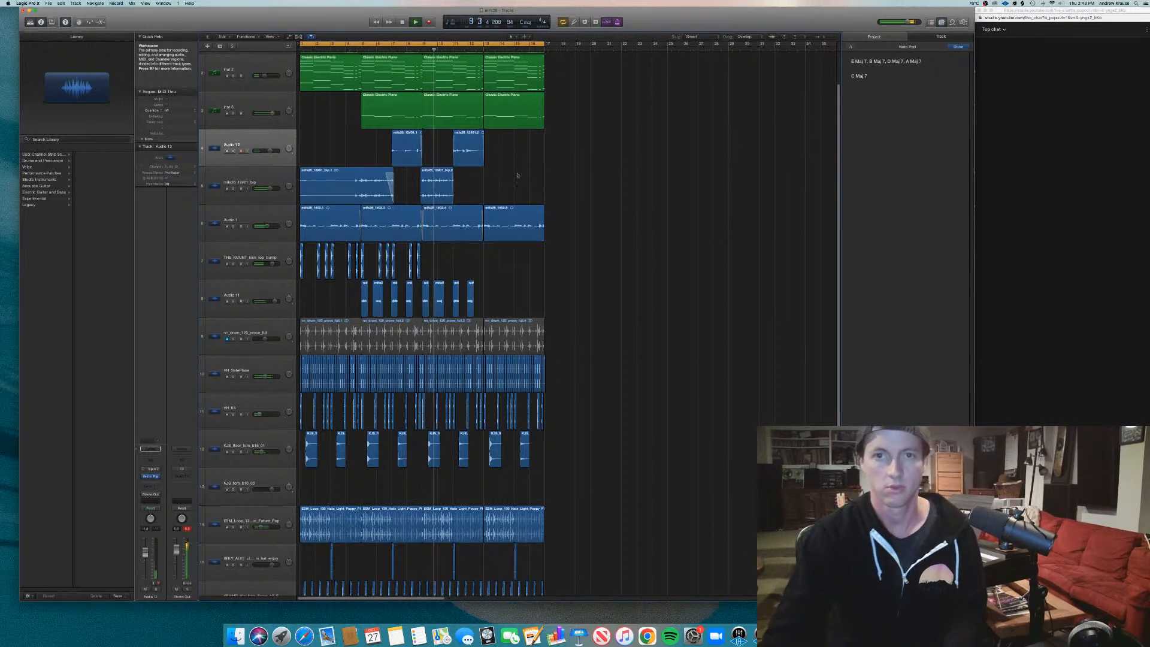
pyautogui.click(254, 145)
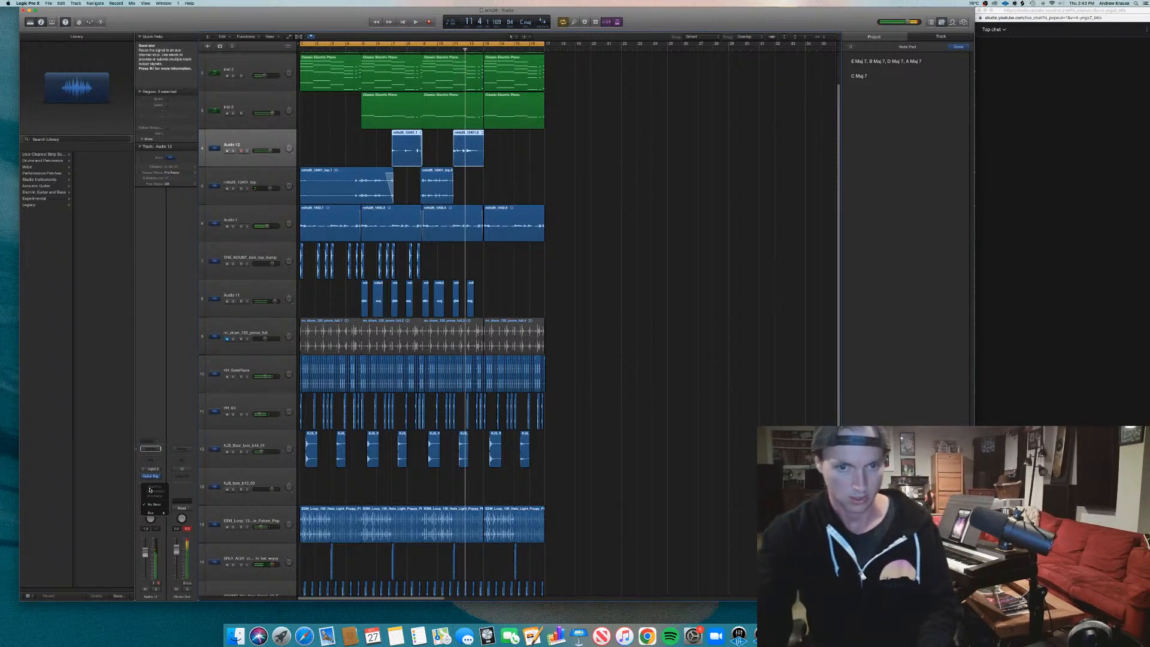
pyautogui.moveTo(155, 514)
pyautogui.click(198, 522)
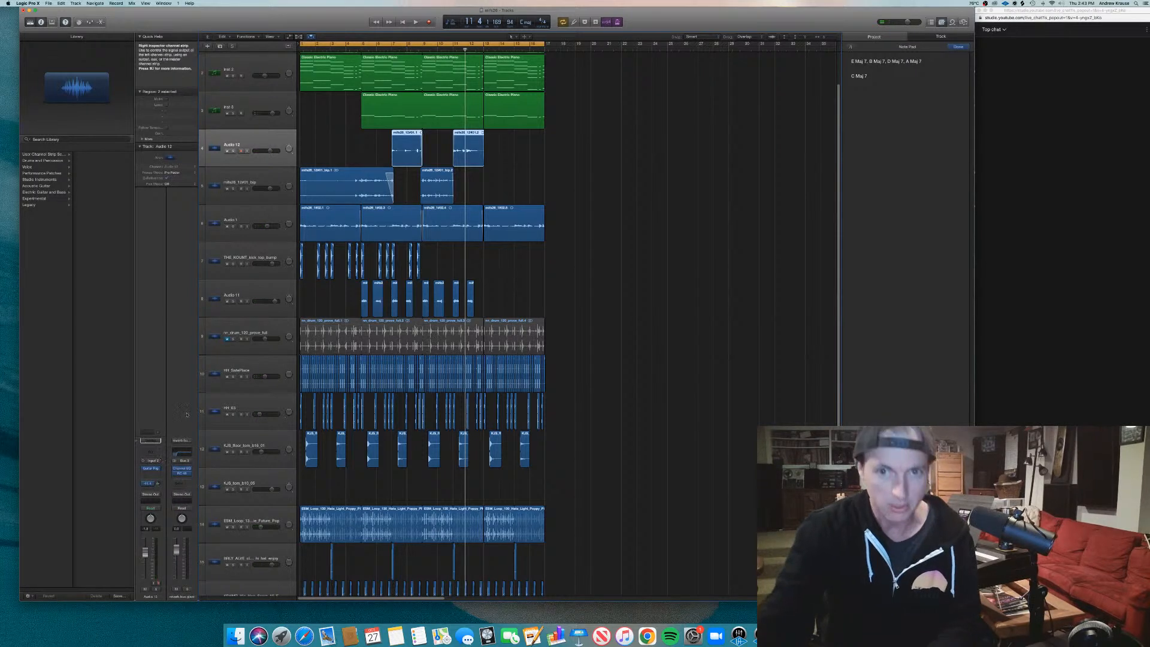
# Add a bus send to the bounced guitar track and play the section around bar 5.
pyautogui.click(233, 193)
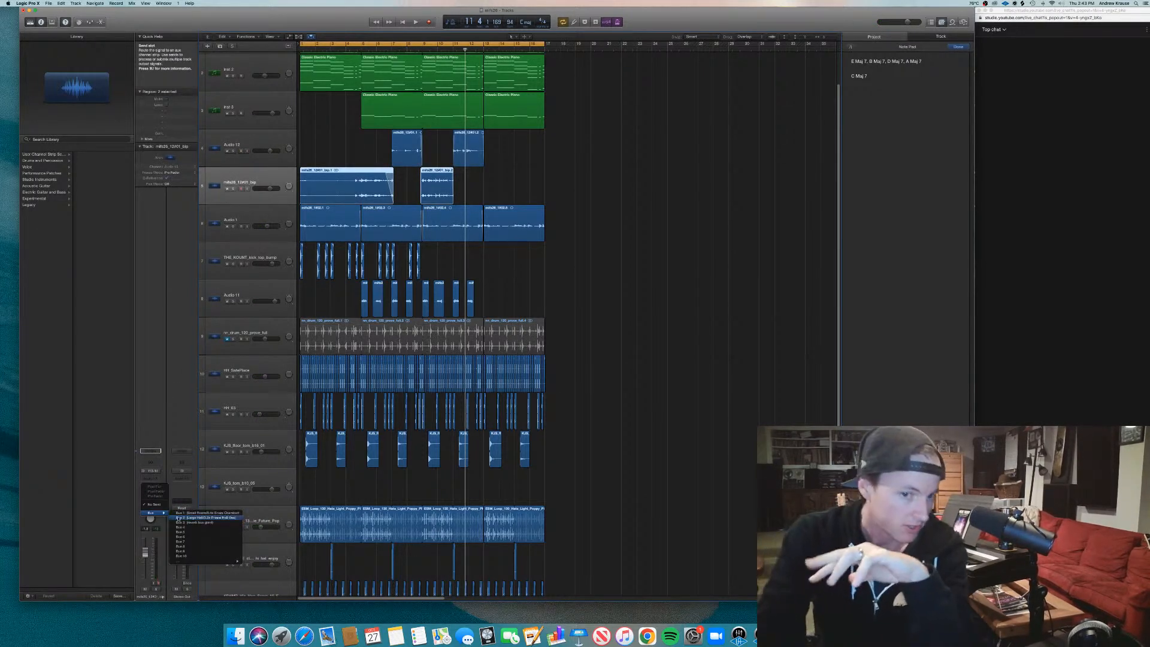
pyautogui.click(183, 524)
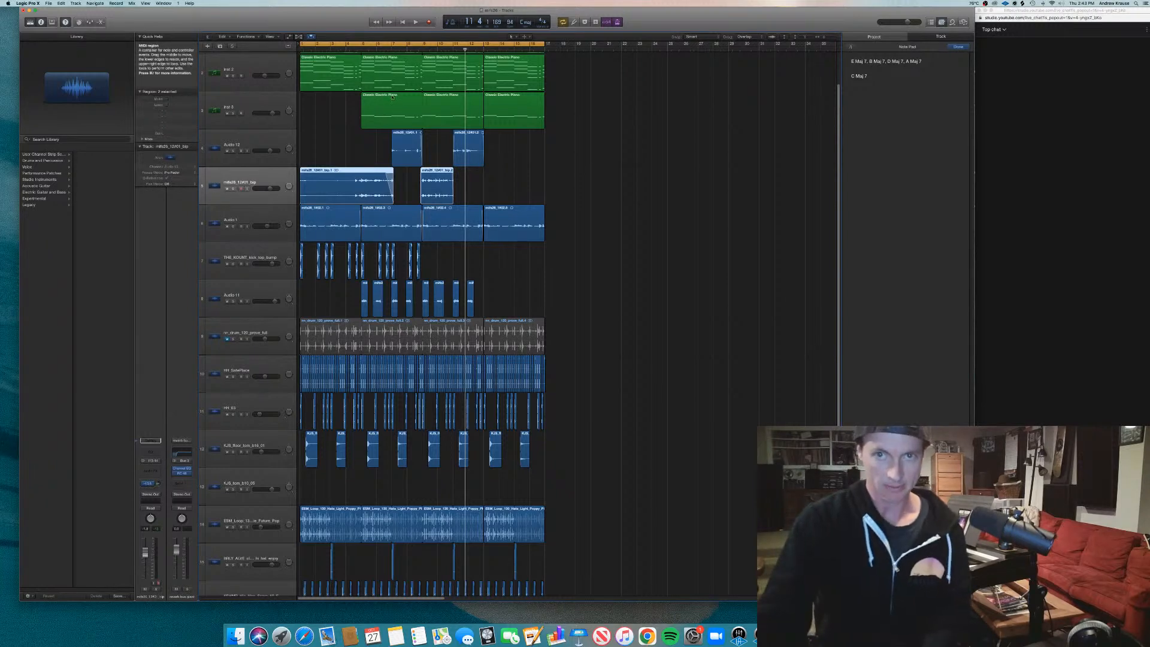
pyautogui.click(353, 45)
pyautogui.press('space')
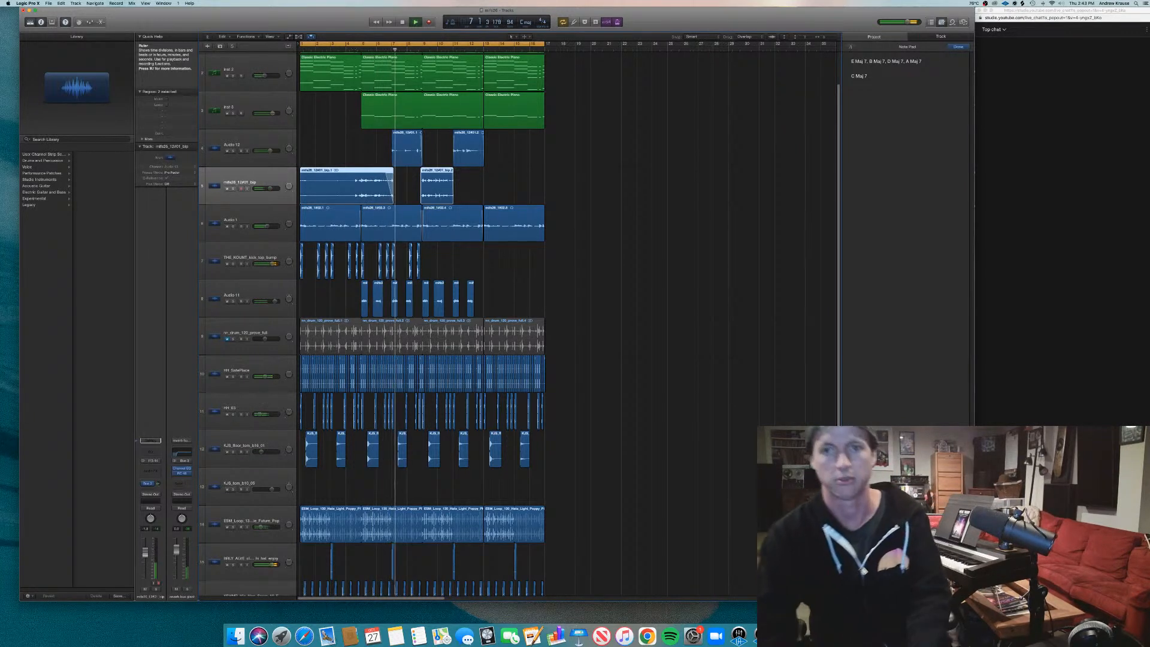
# Bounce the drum and percussion regions of the first four bars in place to a single new audio track.
pyautogui.moveTo(806, 37); pyautogui.dragTo(802, 36)
pyautogui.click(318, 229)
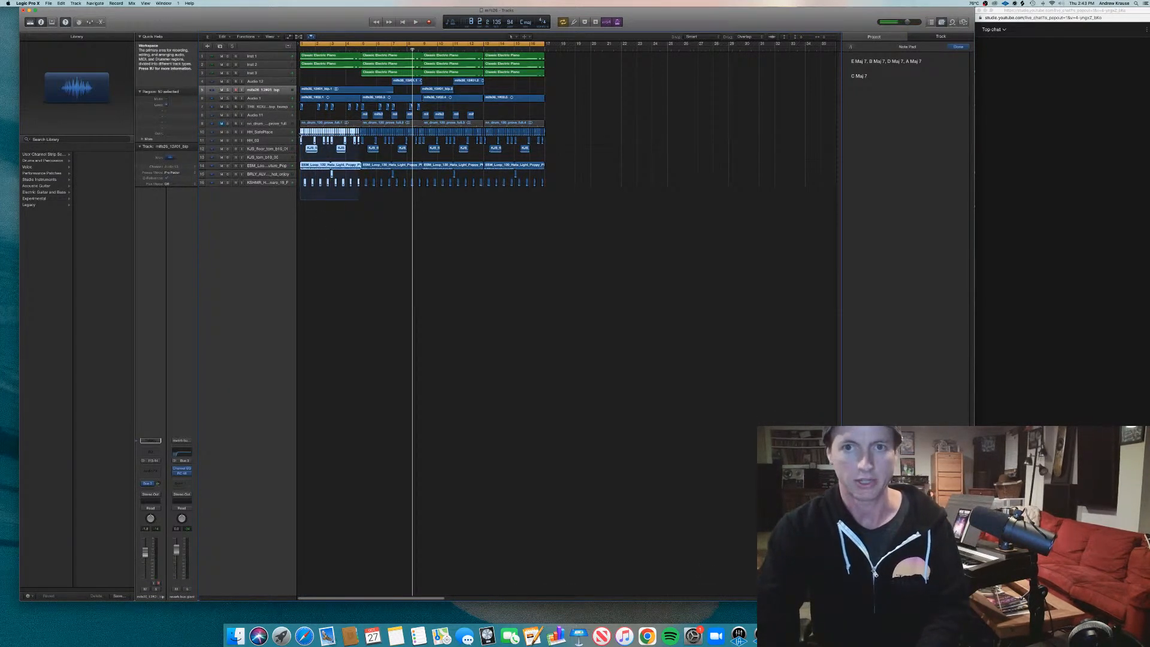
pyautogui.press('super+Right')
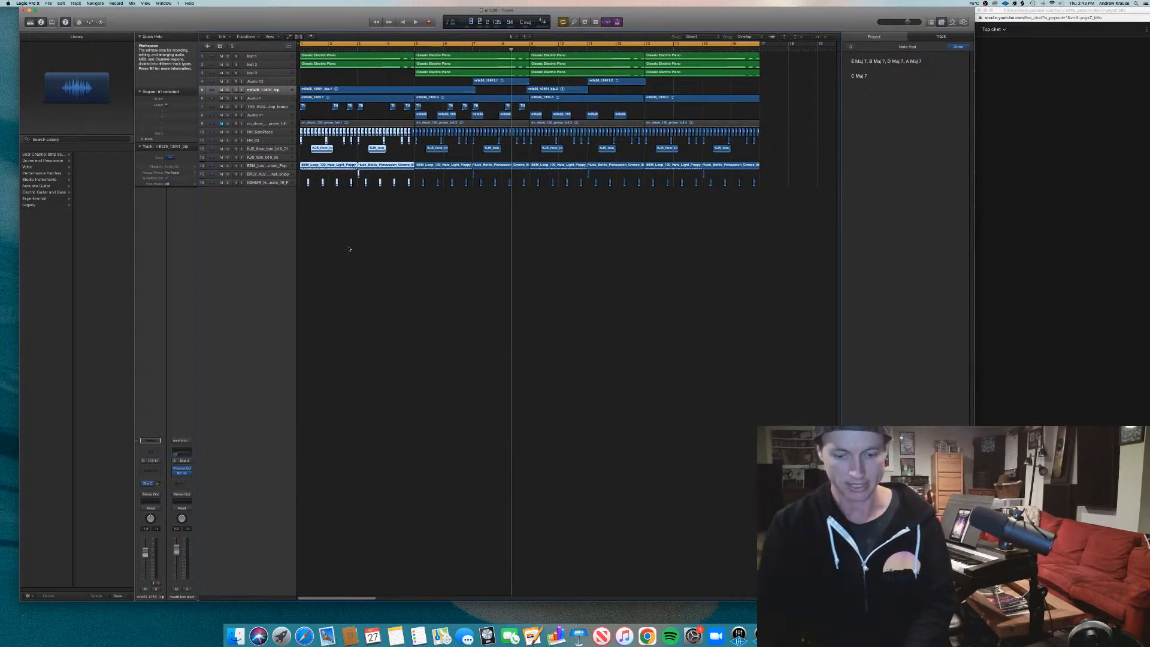
pyautogui.hotkey('ctrl', 'b')
pyautogui.press('Return')
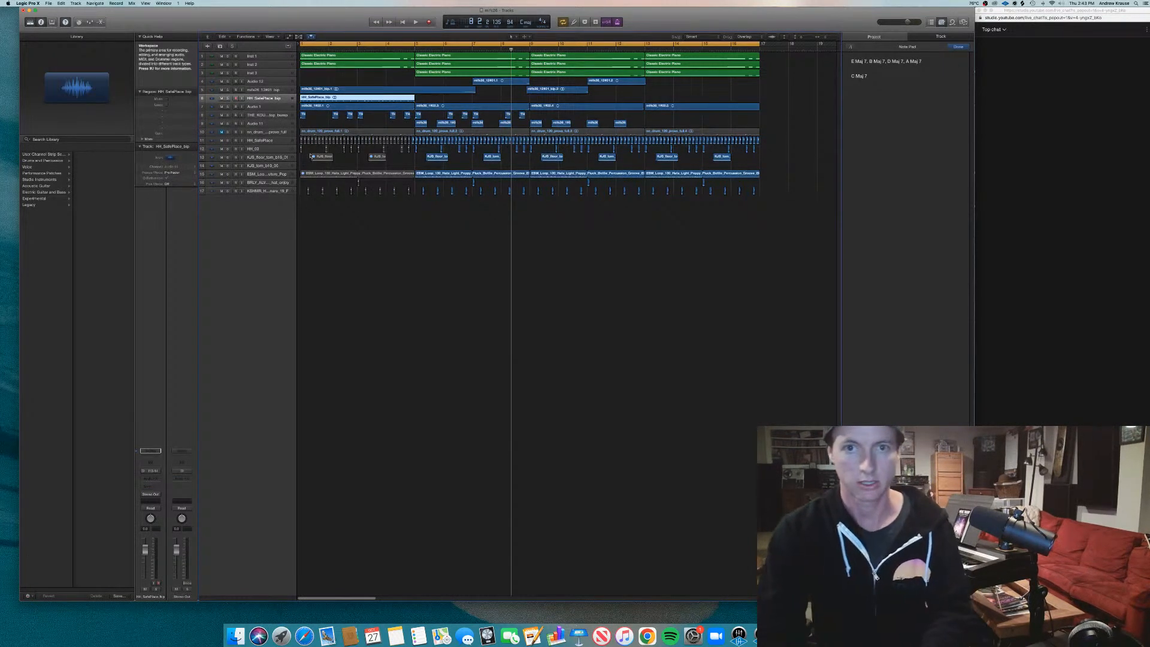
# Mute the kick regions in the first four bars and copy them to start at bar 13.
pyautogui.moveTo(408, 126); pyautogui.dragTo(303, 113)
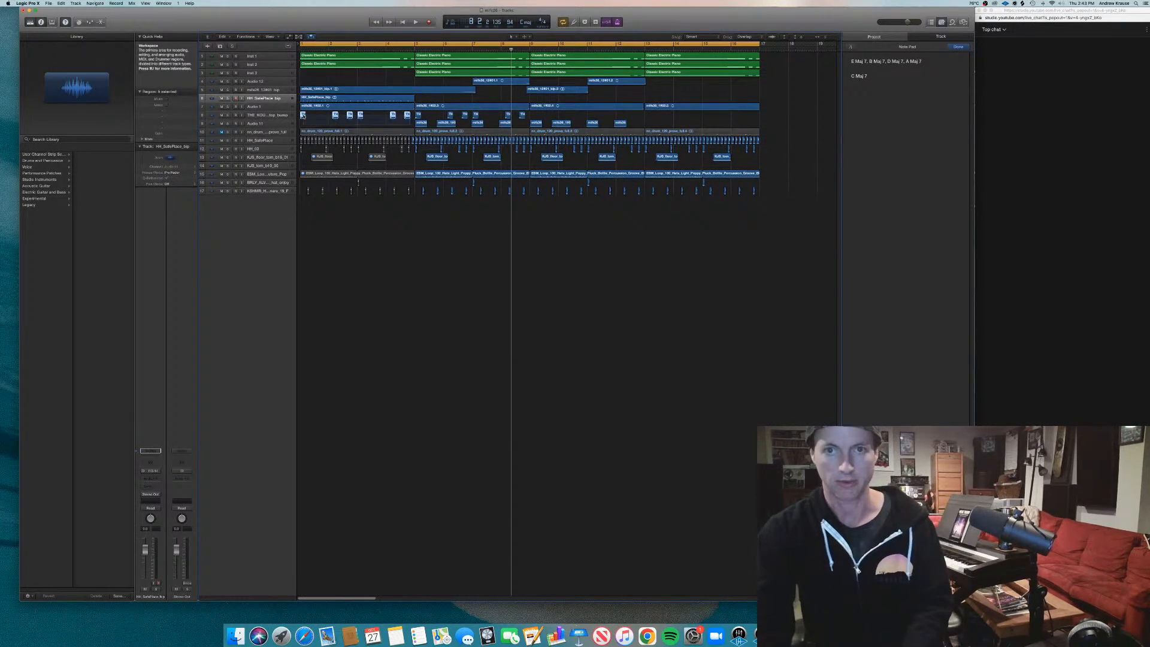
pyautogui.hotkey('ctrl', 'm')
pyautogui.moveTo(546, 115); pyautogui.dragTo(647, 120)
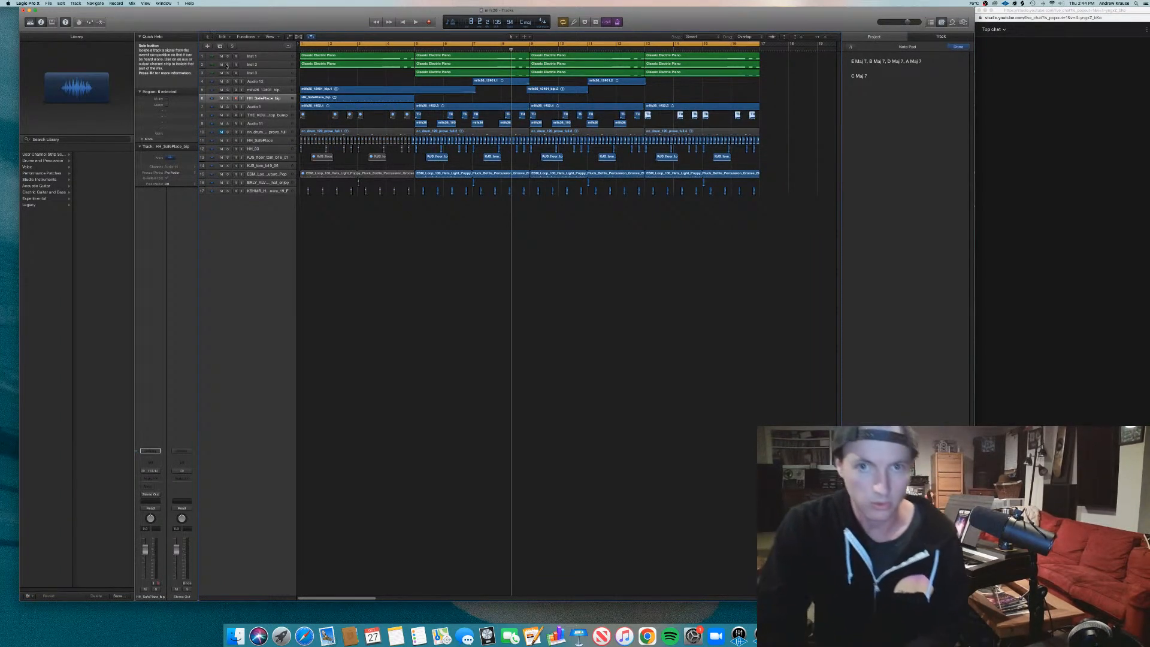
# Add a Channel EQ with a lowered high-cut filter to the bounced drum track and play the result.
pyautogui.click(329, 132)
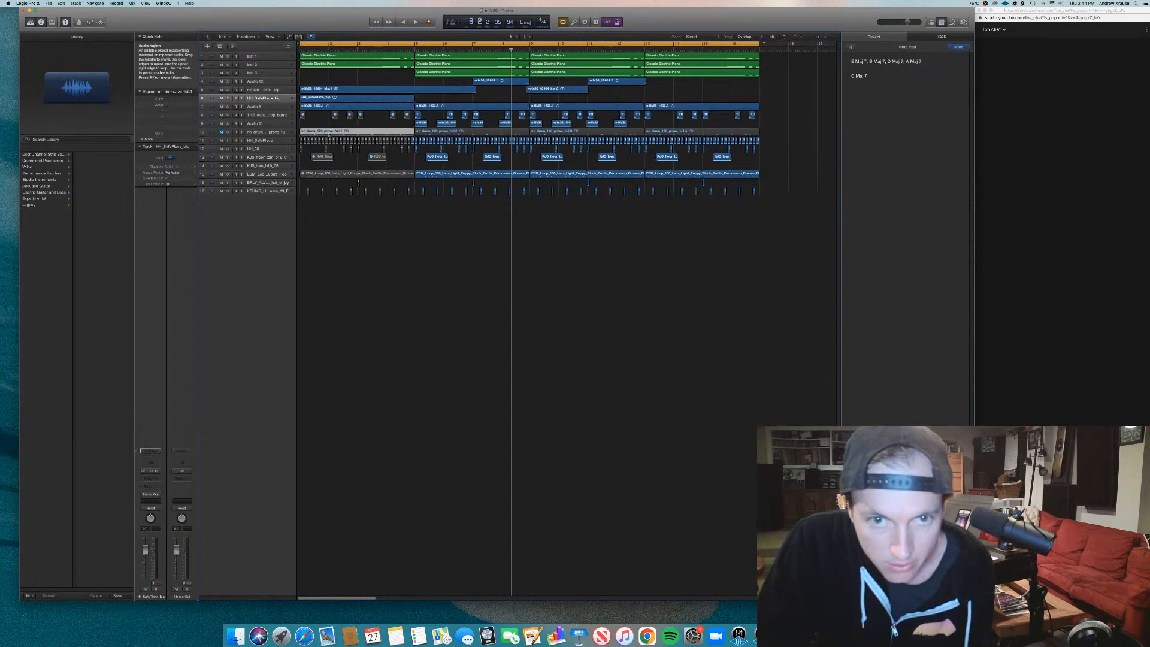
pyautogui.click(282, 99)
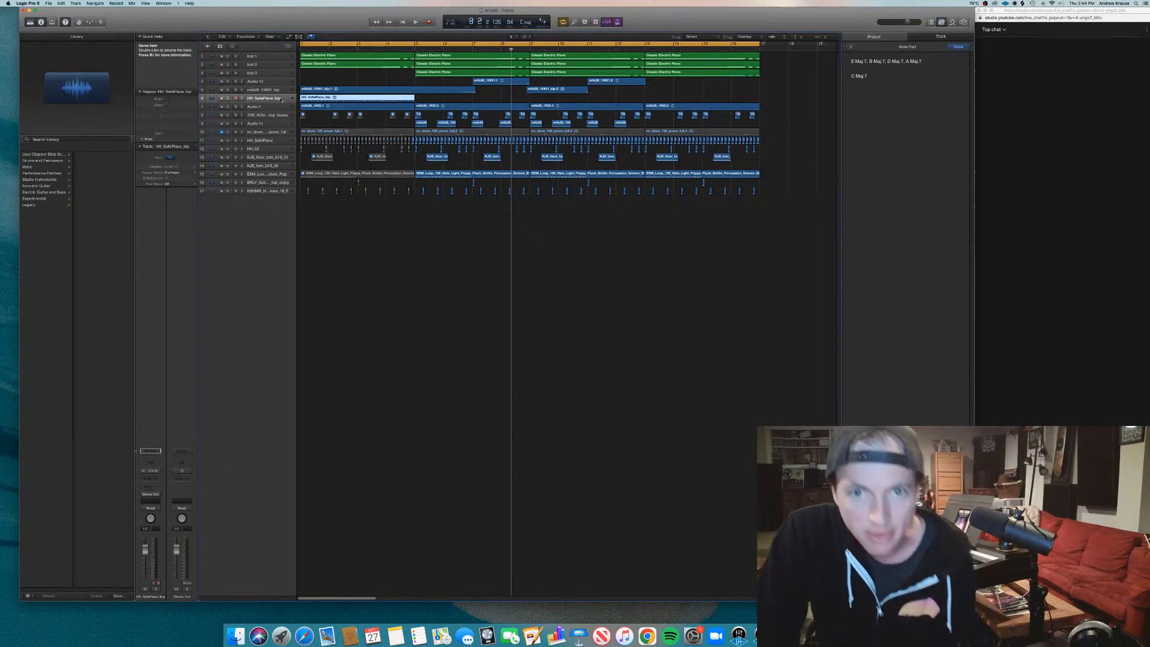
pyautogui.doubleClick(151, 461)
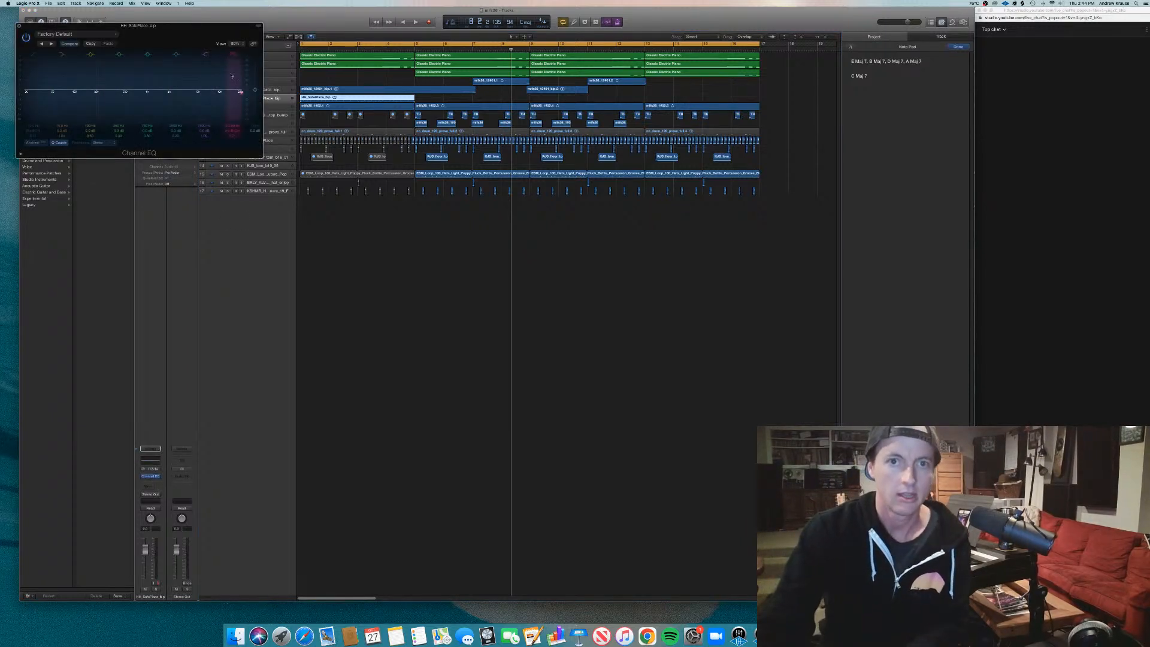
pyautogui.moveTo(233, 127); pyautogui.dragTo(232, 147)
pyautogui.press('space')
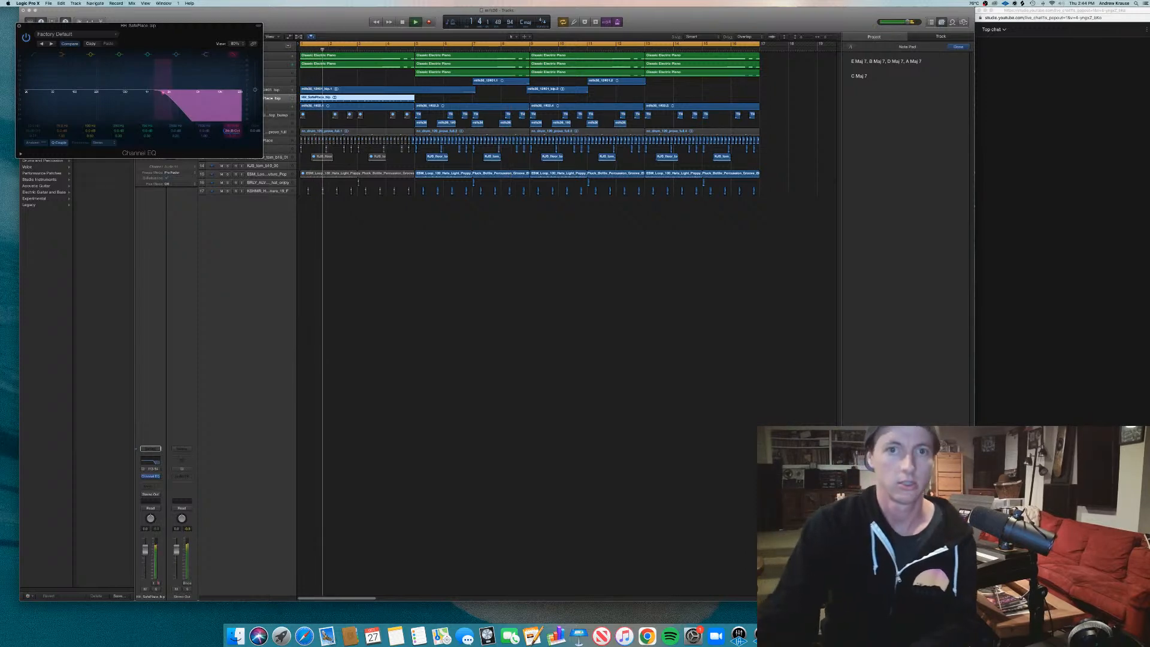
pyautogui.click(19, 26)
# Listen to the transition from the filtered bounced drums into the full beat at bar 5.
pyautogui.press('super+Down')
pyautogui.press('super+Down')
pyautogui.press('super+Up')
pyautogui.press('super+Up')
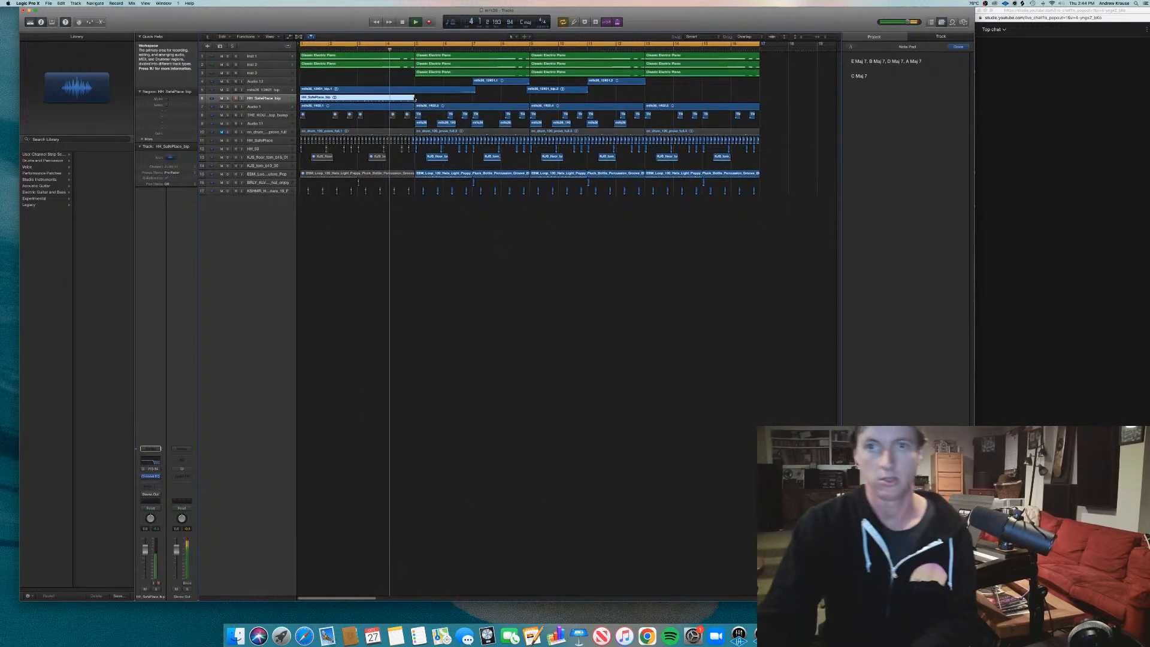
pyautogui.moveTo(413, 95)
pyautogui.mouseDown()
pyautogui.moveTo(530, 100)
pyautogui.moveTo(414, 101)
pyautogui.mouseUp()
pyautogui.click(444, 101)
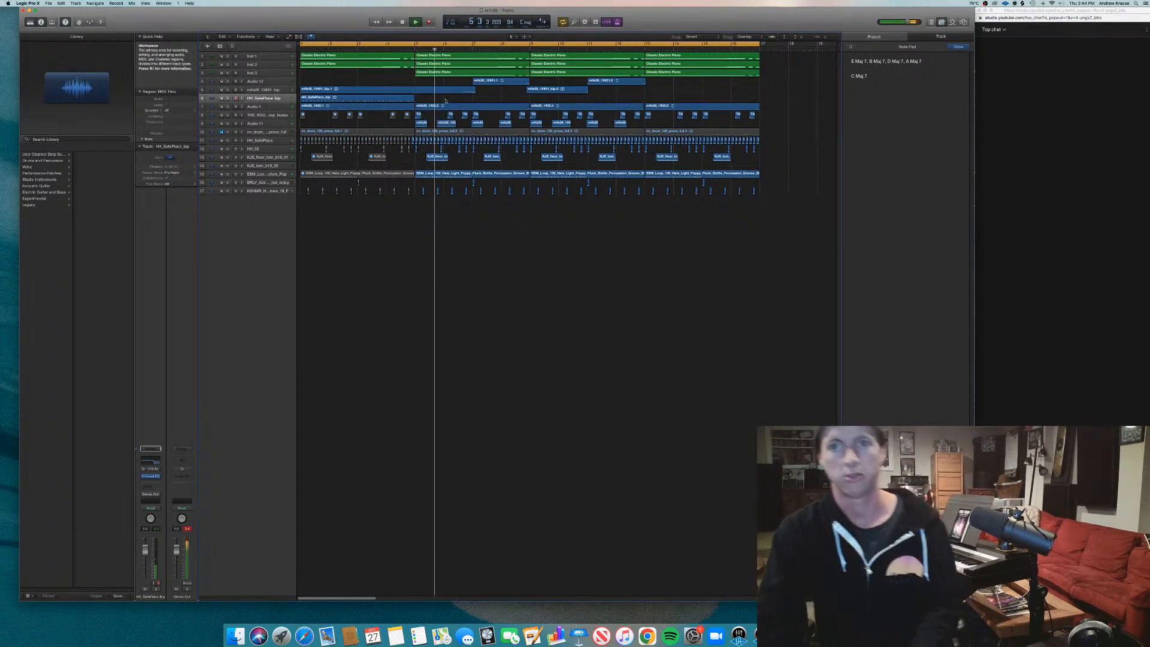
pyautogui.press('super+Left')
pyautogui.press('super+Left')
pyautogui.press('space')
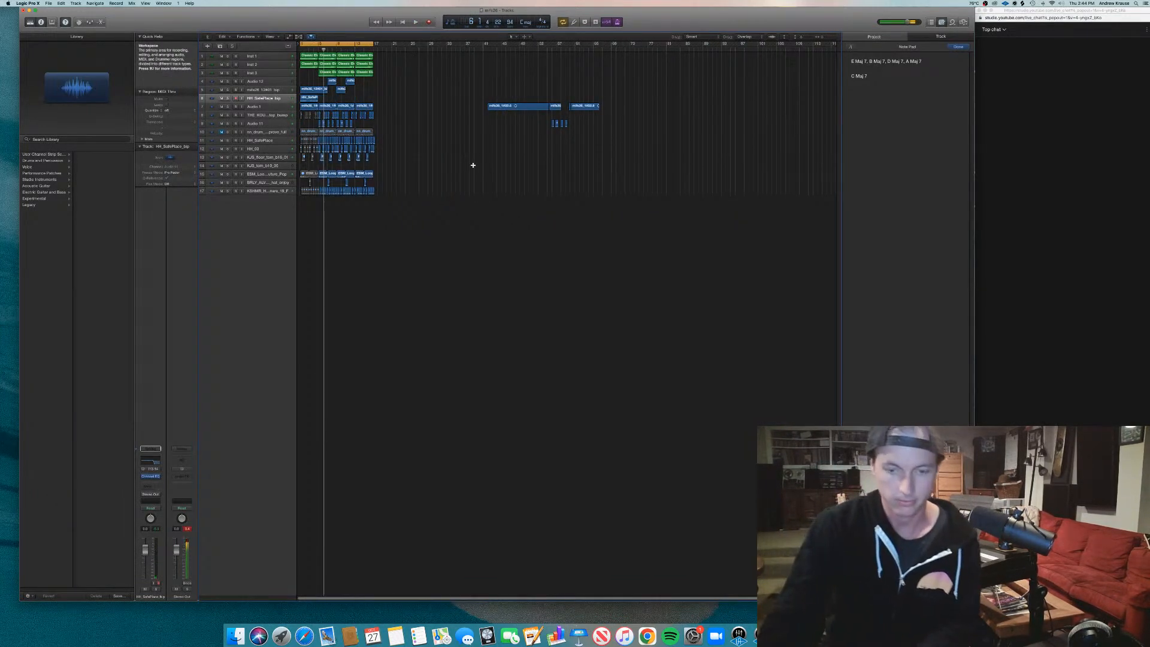
# Extend the cycle range past the end of the arrangement to about bar 19.
pyautogui.press('super+Right')
pyautogui.press('super+Right')
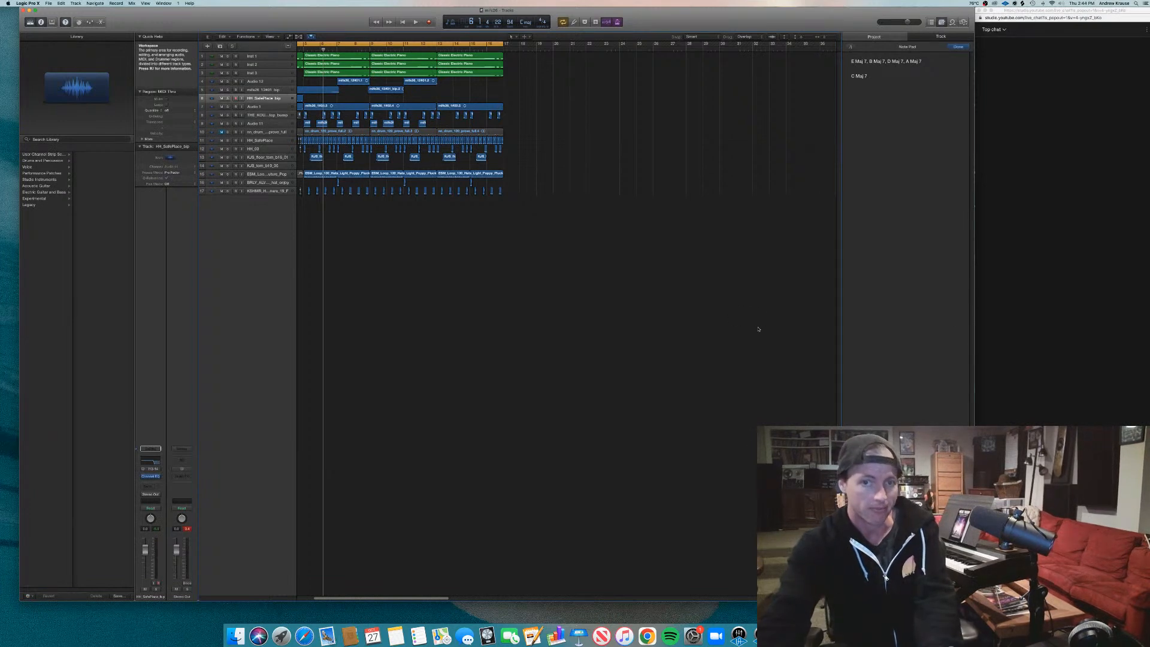
pyautogui.hscroll(-2, 755, 329)
pyautogui.press('super+Left')
pyautogui.press('super+Left')
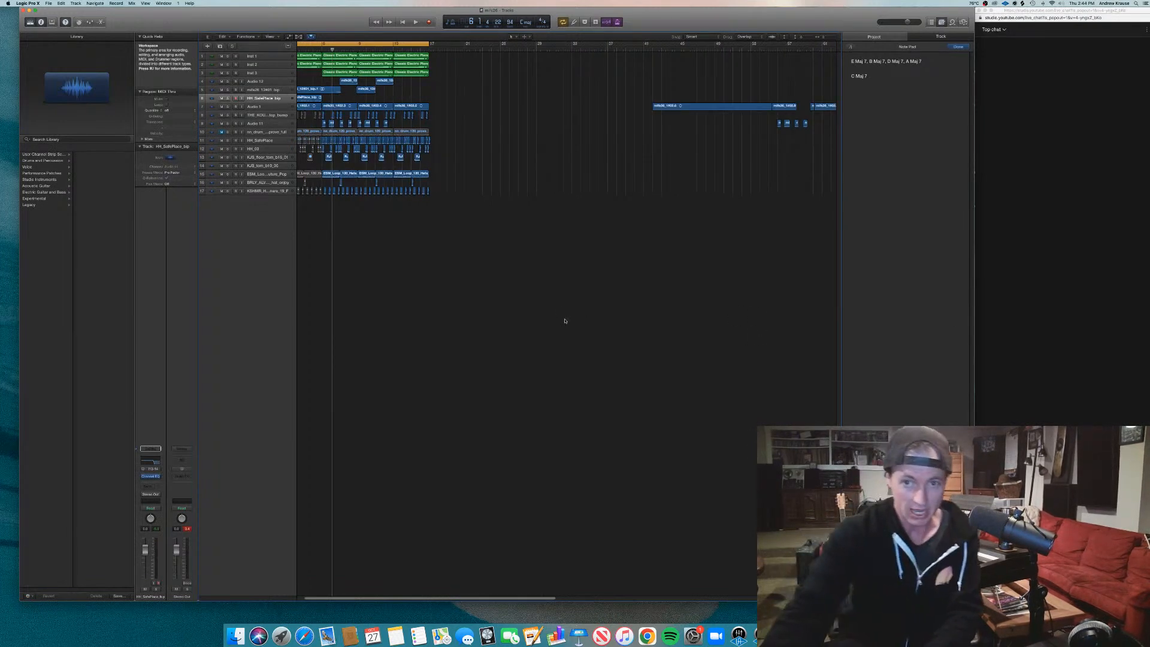
pyautogui.hscroll(-2, 576, 326)
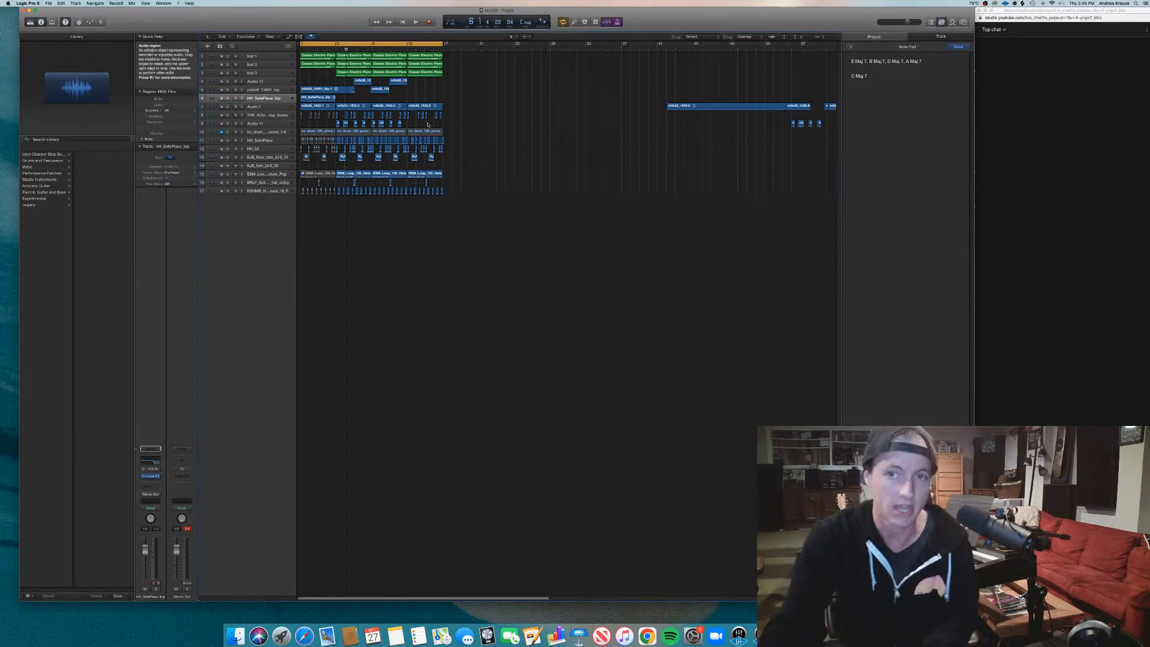
pyautogui.moveTo(441, 43); pyautogui.dragTo(465, 43)
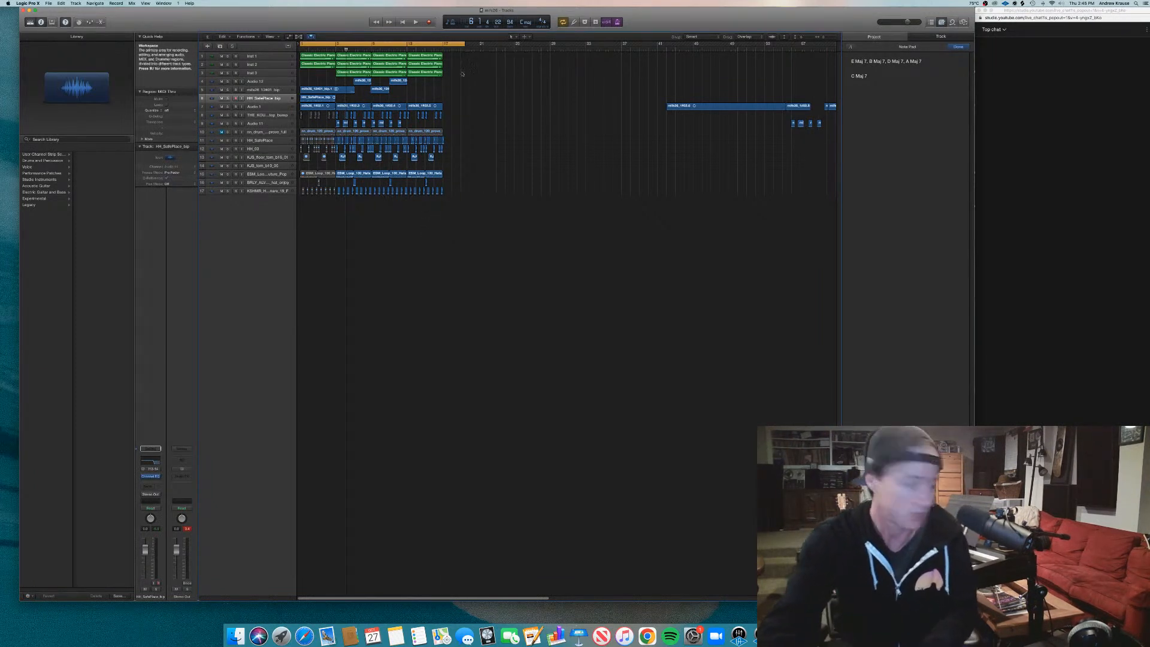
# Play the song through to bar 17, checking the OBS streaming window briefly along the way.
pyautogui.press('space')
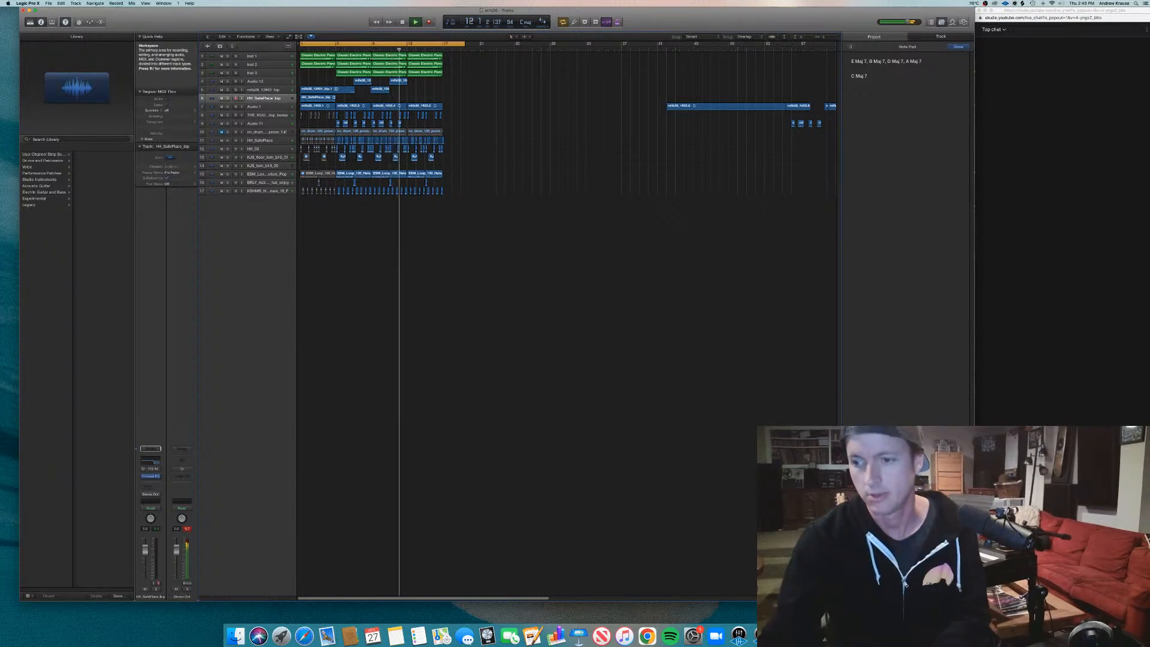
pyautogui.press('super+Tab')
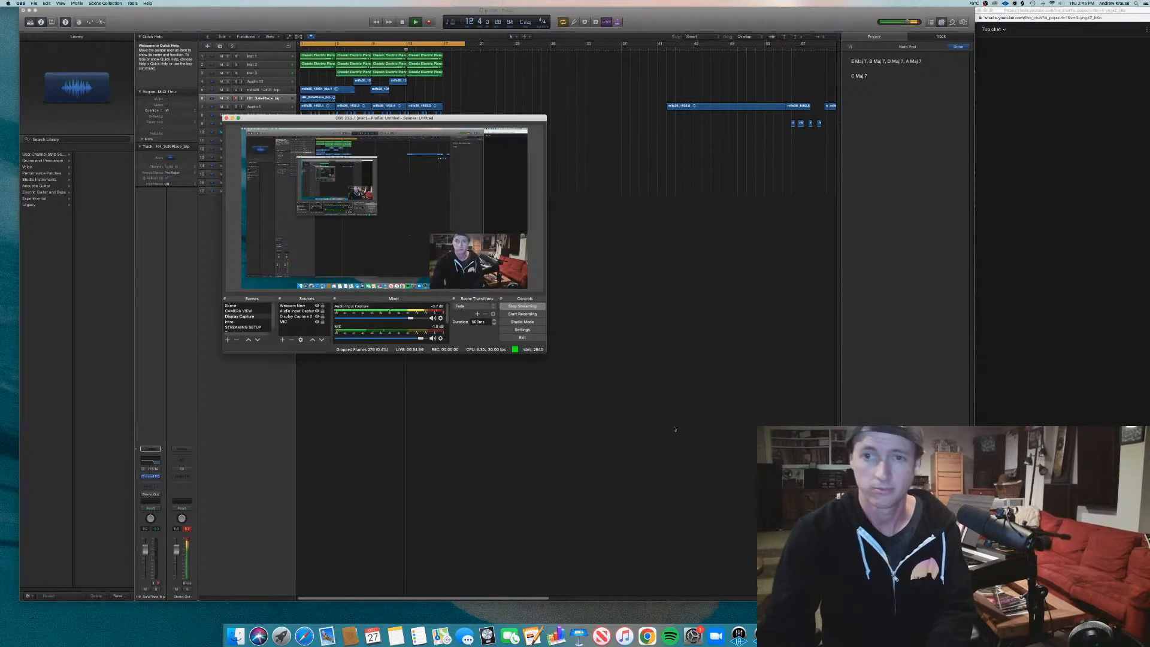
pyautogui.click(675, 429)
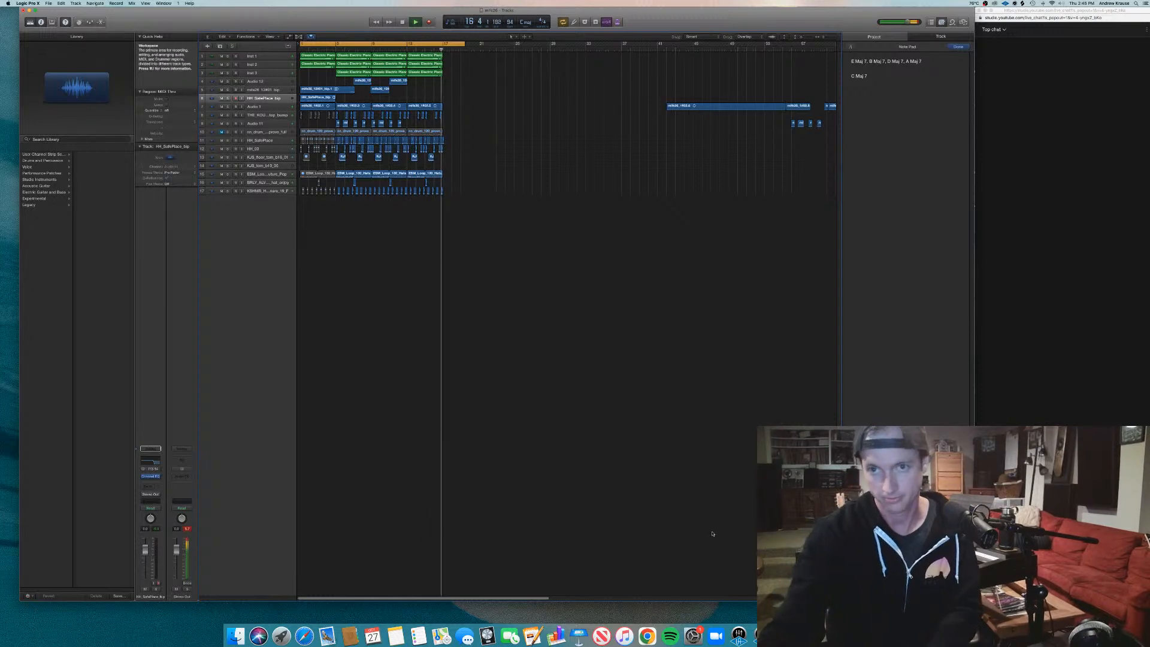
pyautogui.press('space')
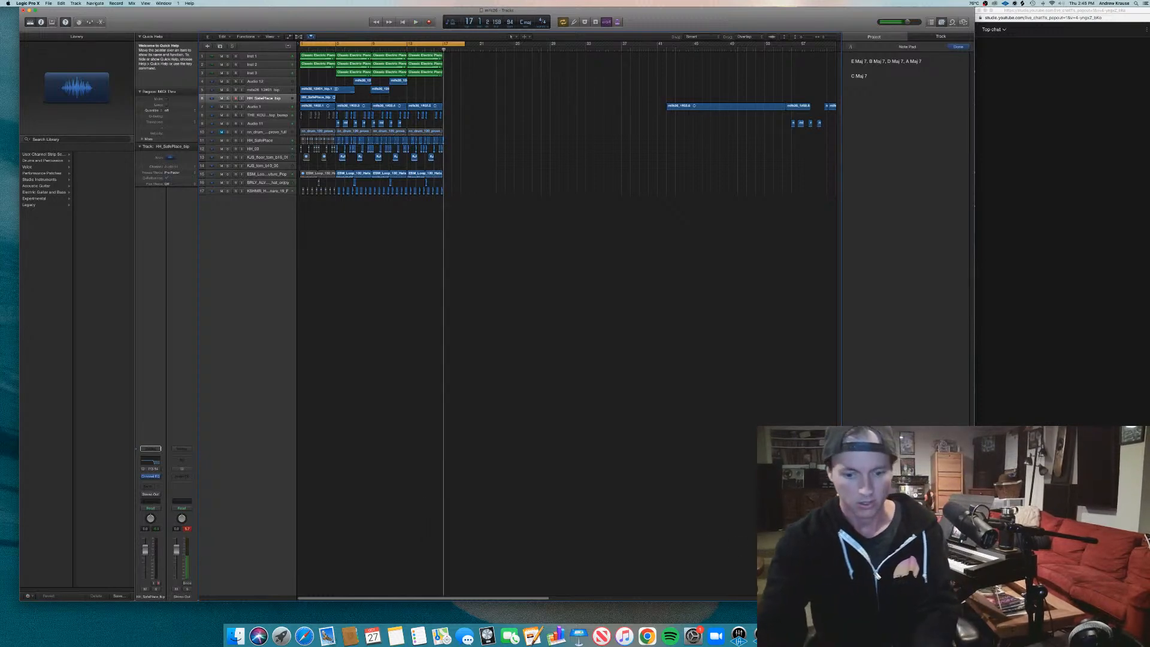